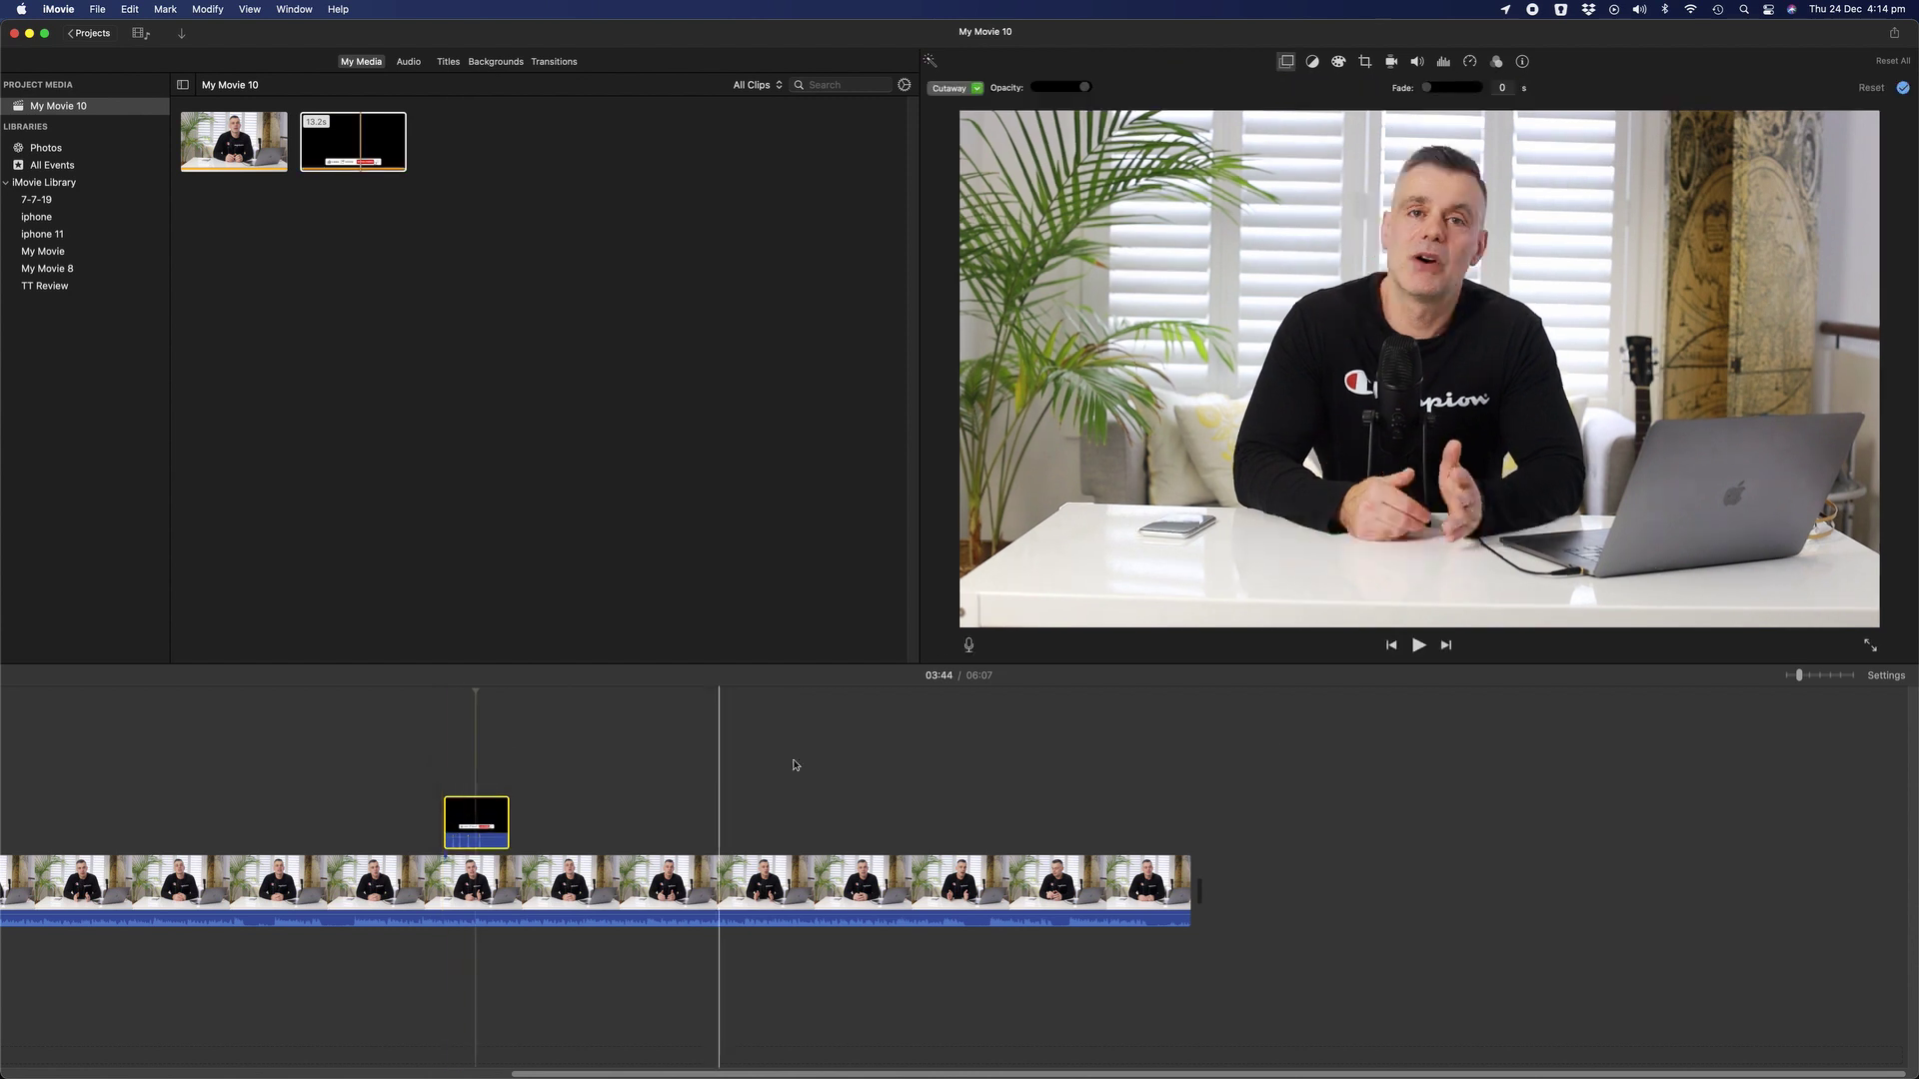
Step: Play back the stretch of the iMovie project where the subscribe animation overlays the main clip
left_click_drag(1805, 677, 1813, 678)
left_click(384, 708)
key("space")
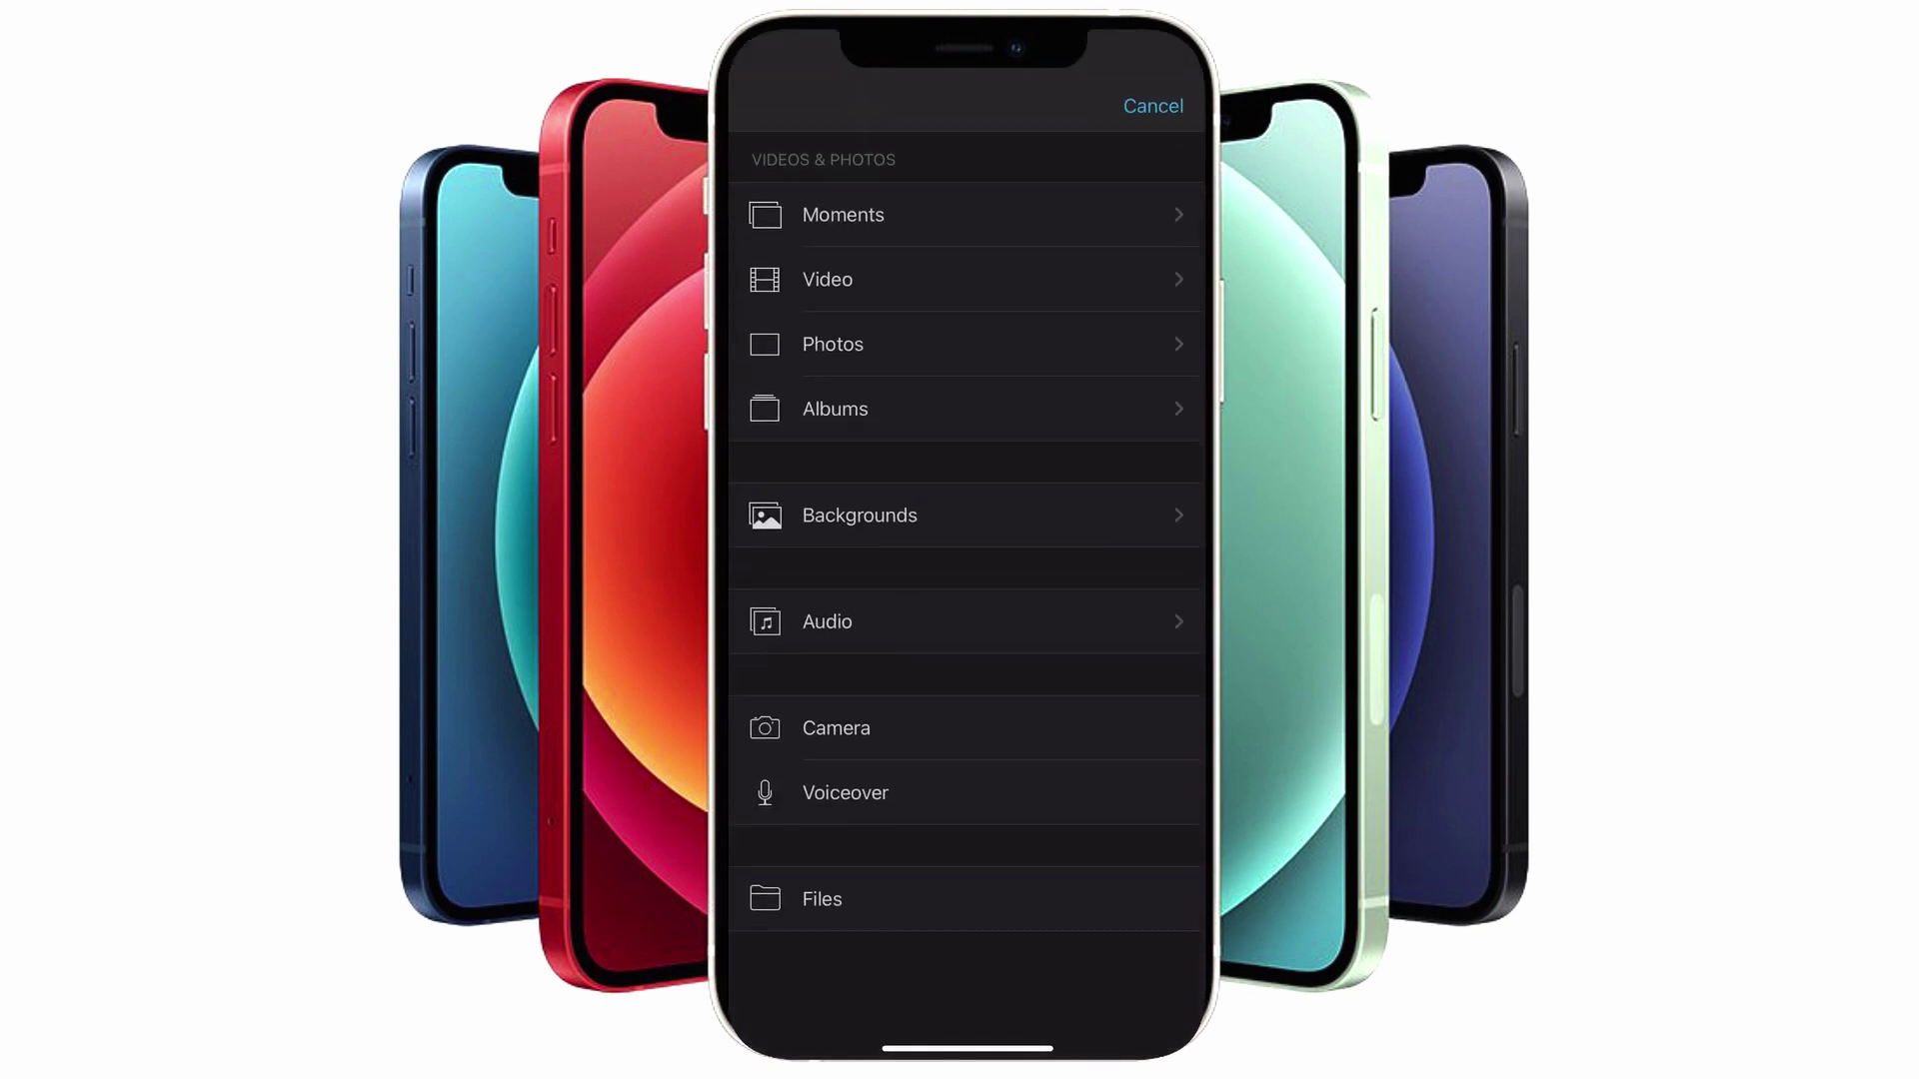
Step: In iMovie on the iPhone, add the recently added 10-second green video as a Green/Blue Screen overlay and preview it
left_click(828, 279)
left_click(870, 201)
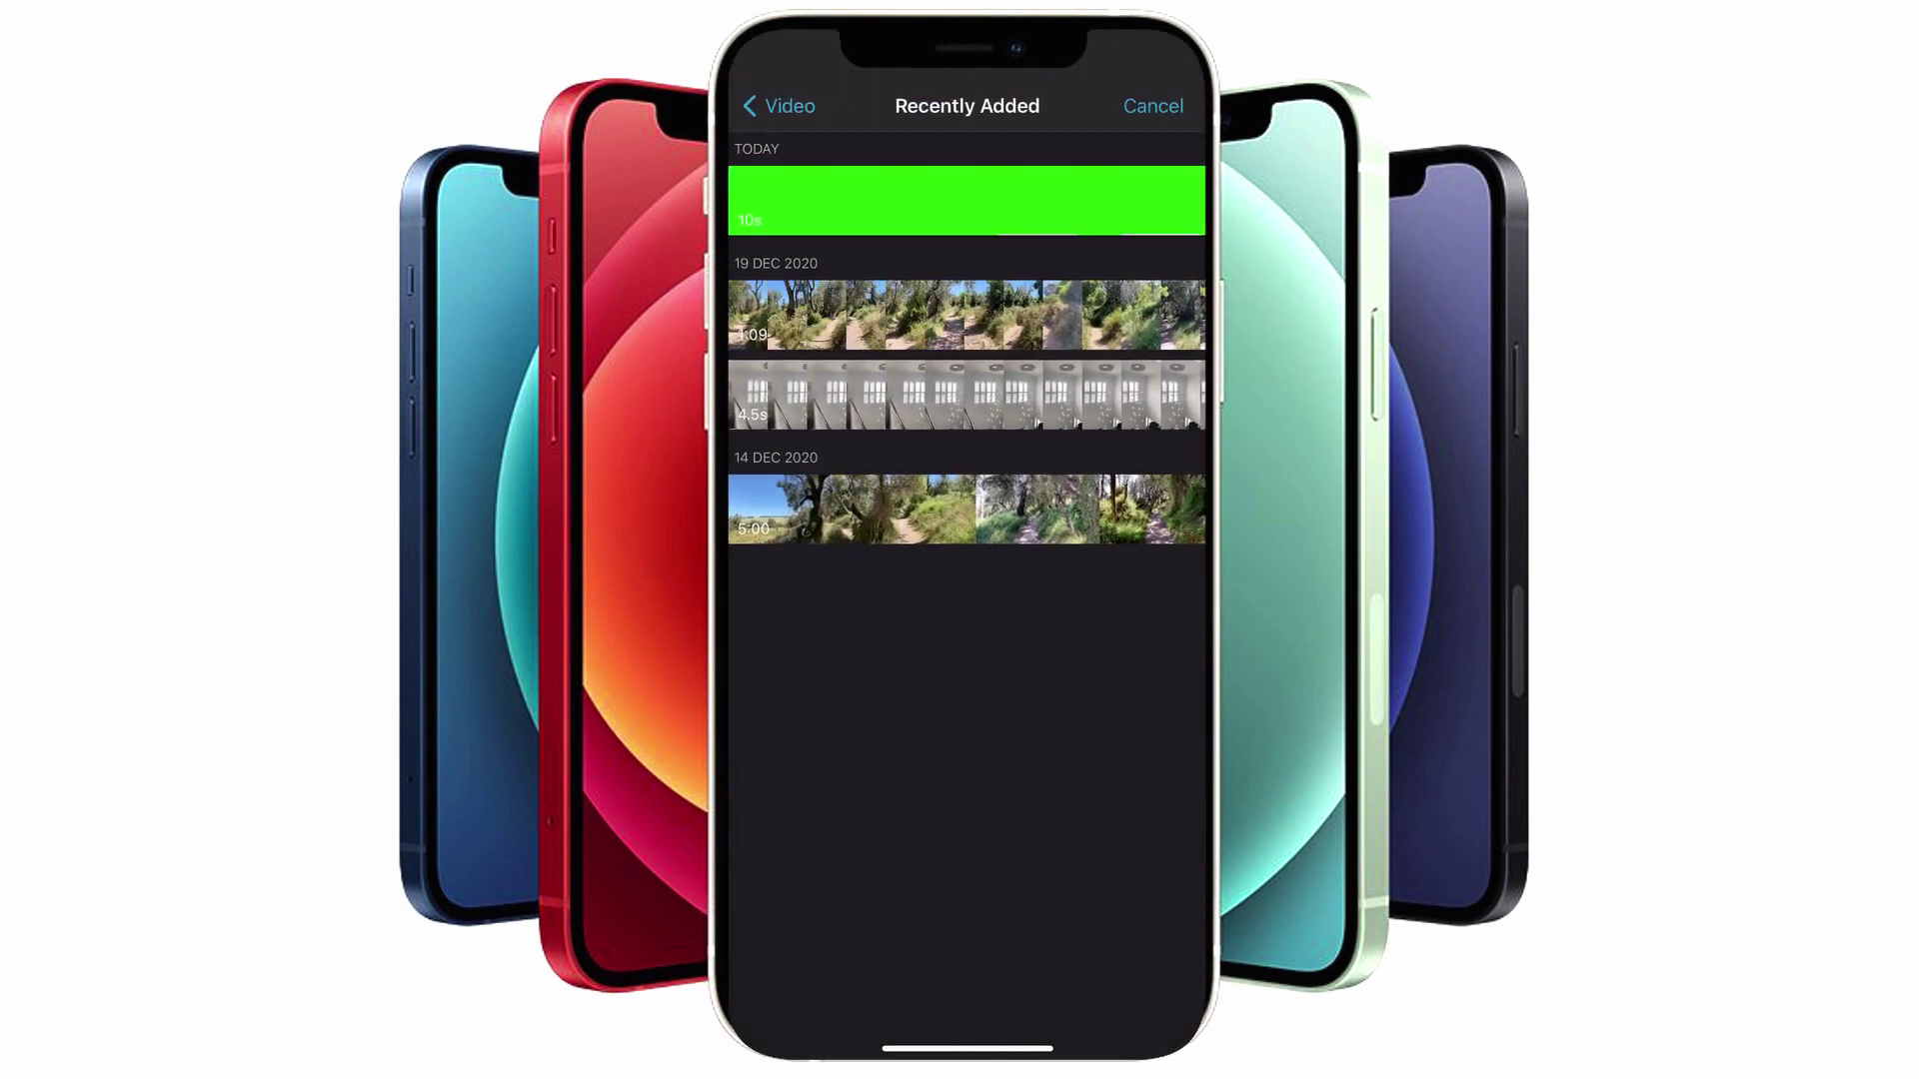
left_click(968, 200)
left_click(1027, 253)
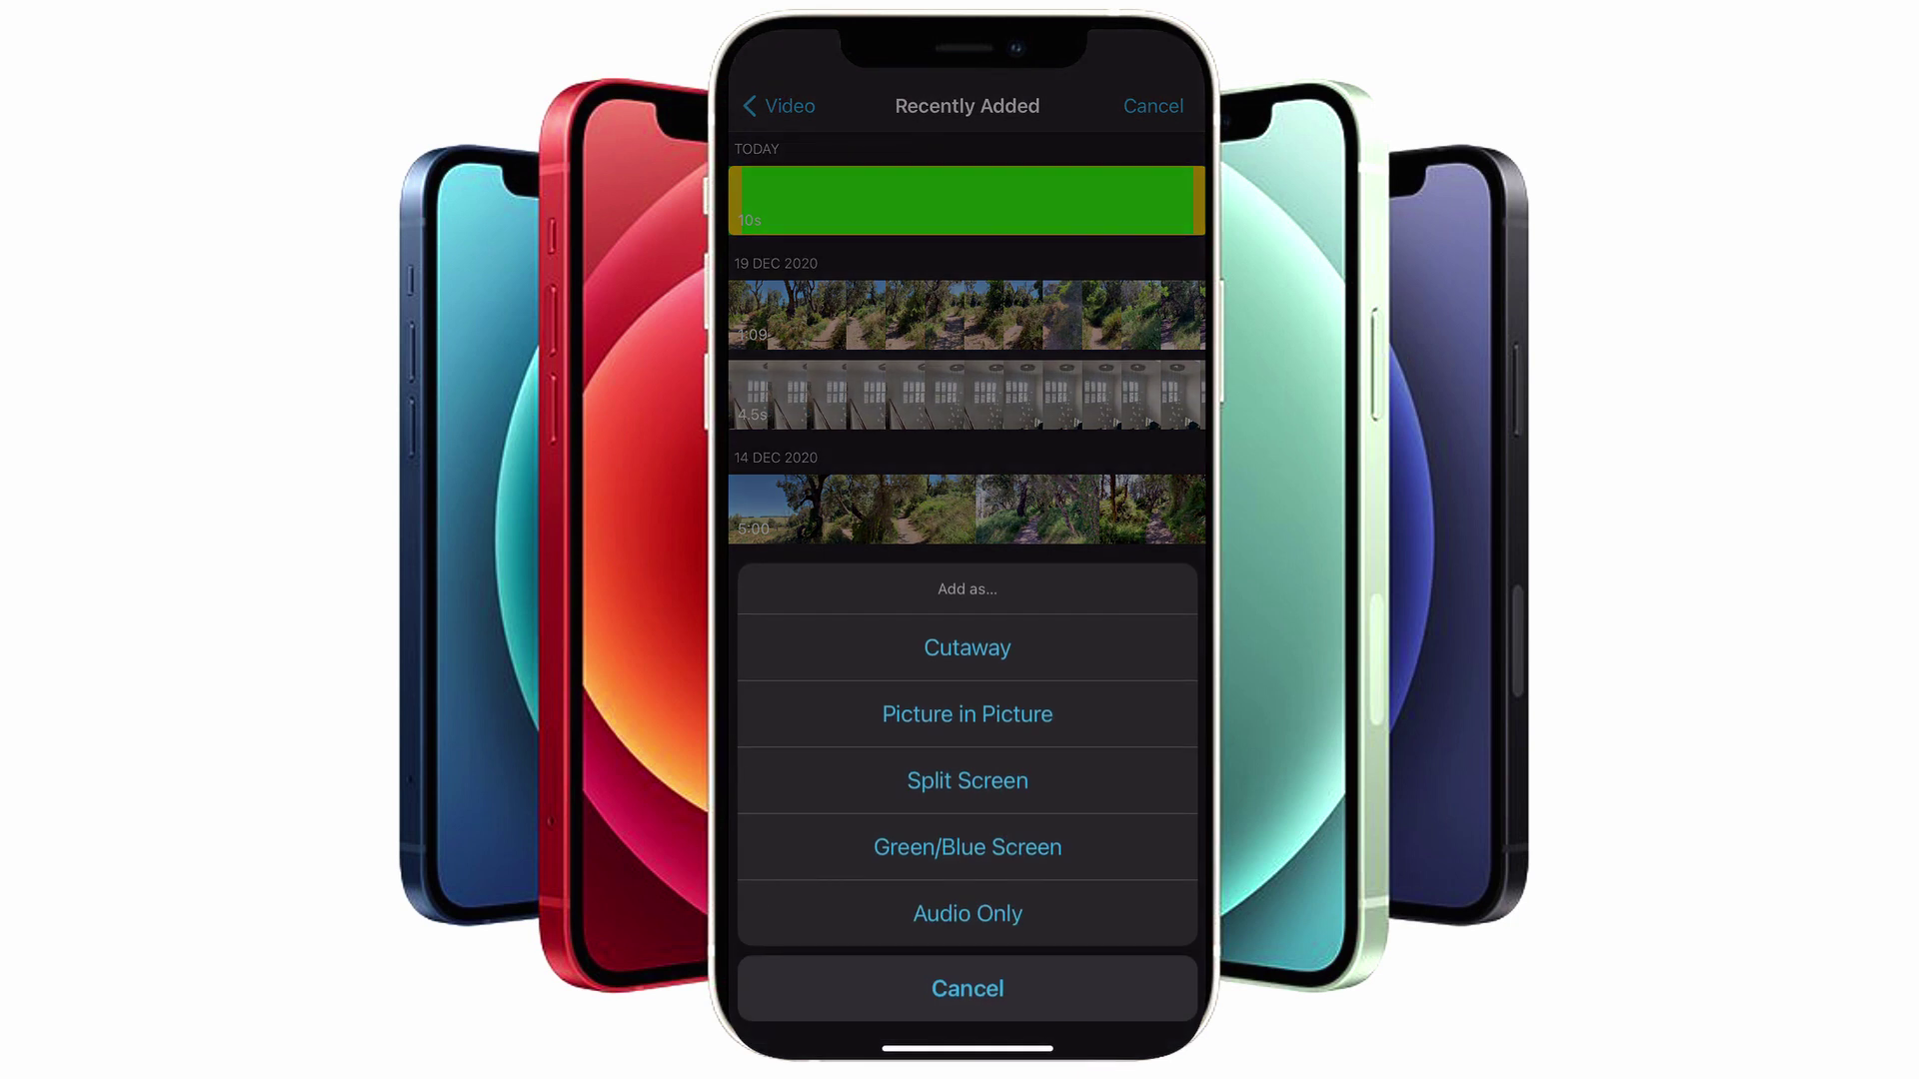
left_click(968, 847)
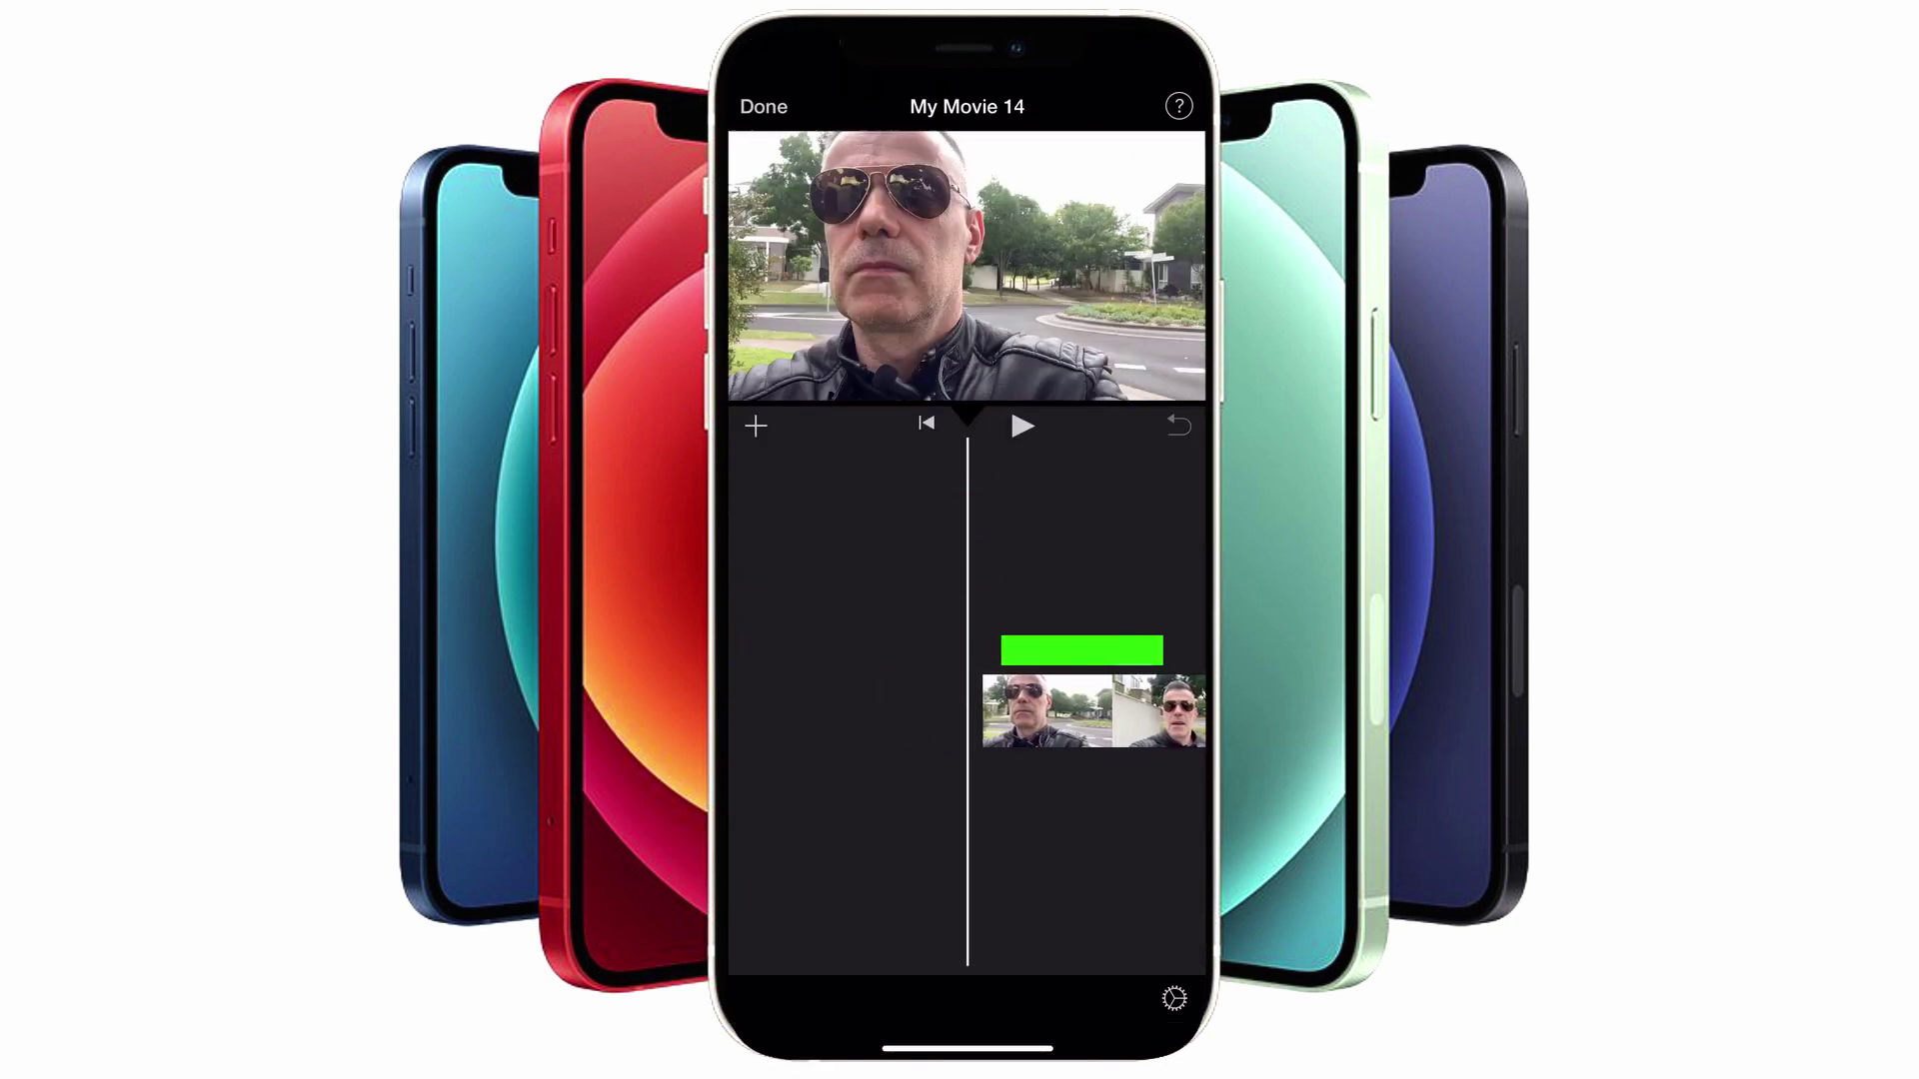
key("space")
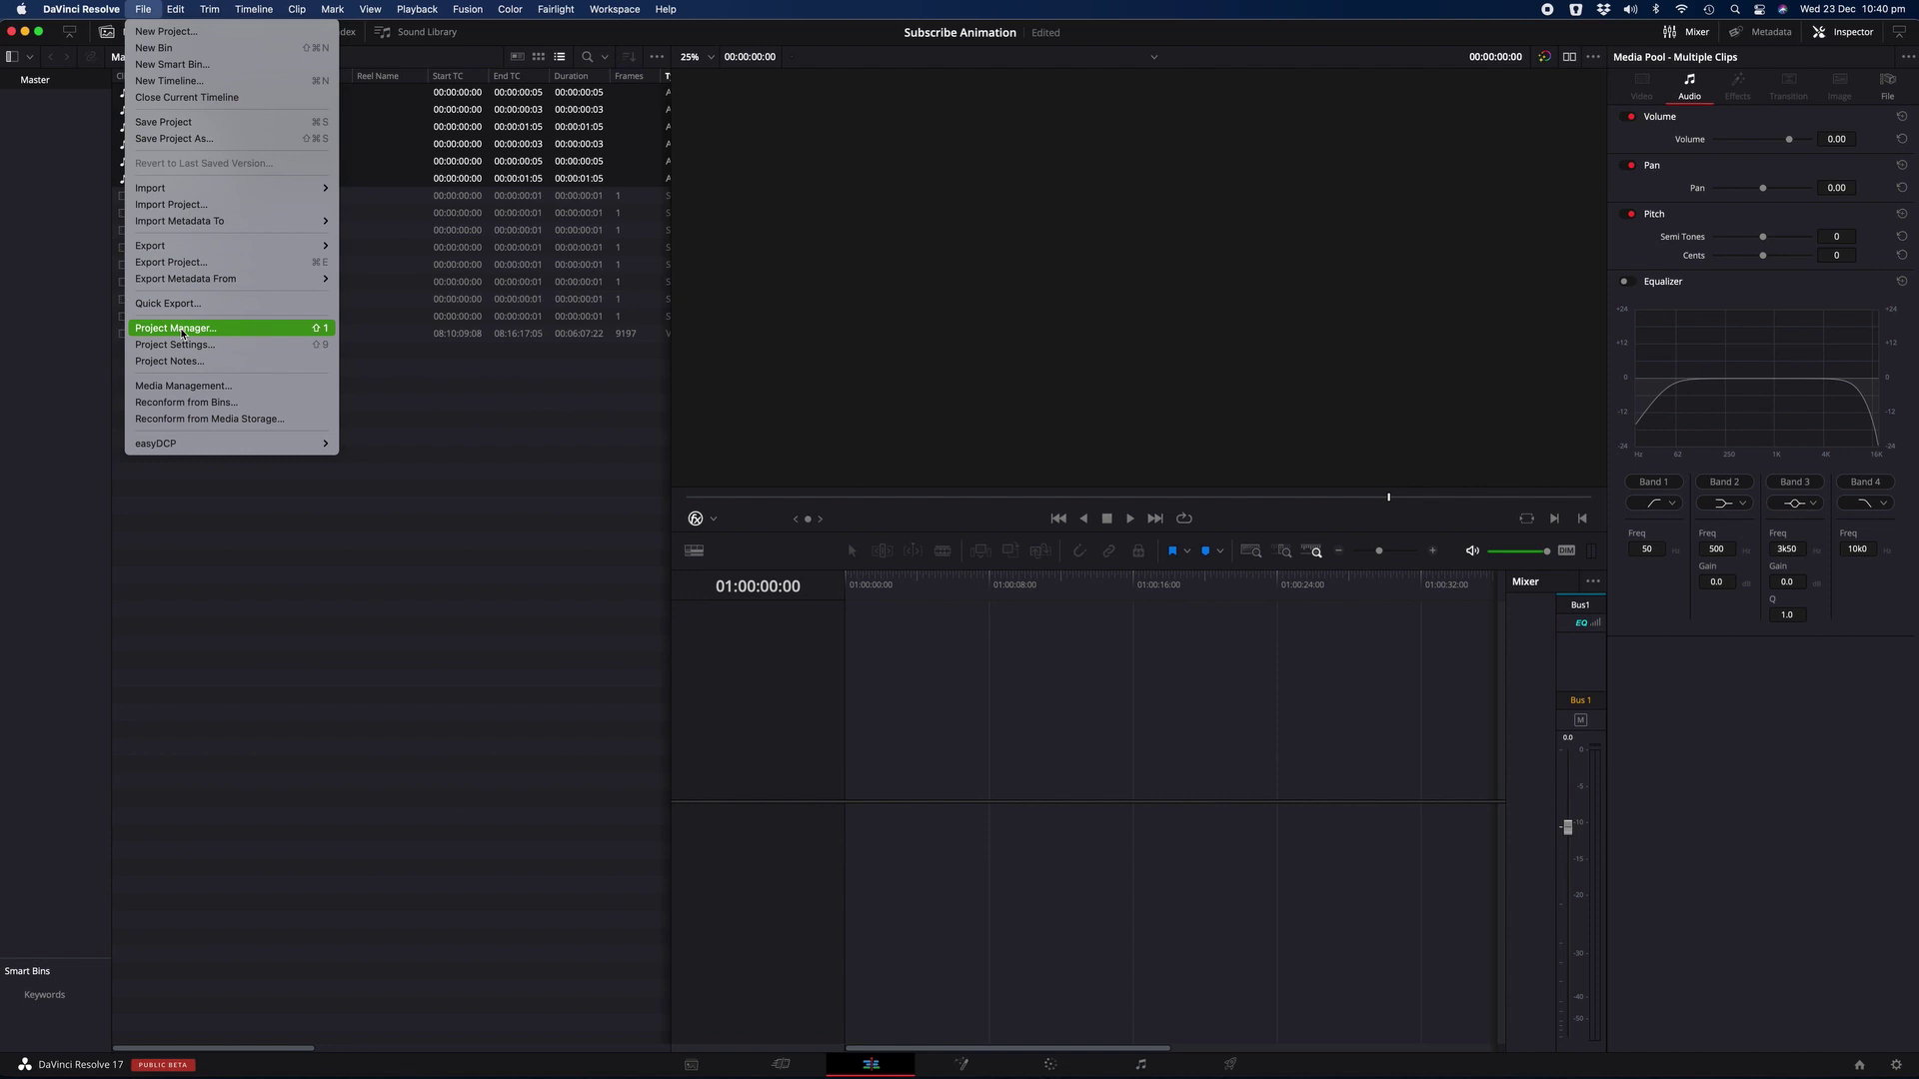
Step: Switch to DaVinci Resolve and review the timeline resolution and frame rate in the project settings
left_click(190, 345)
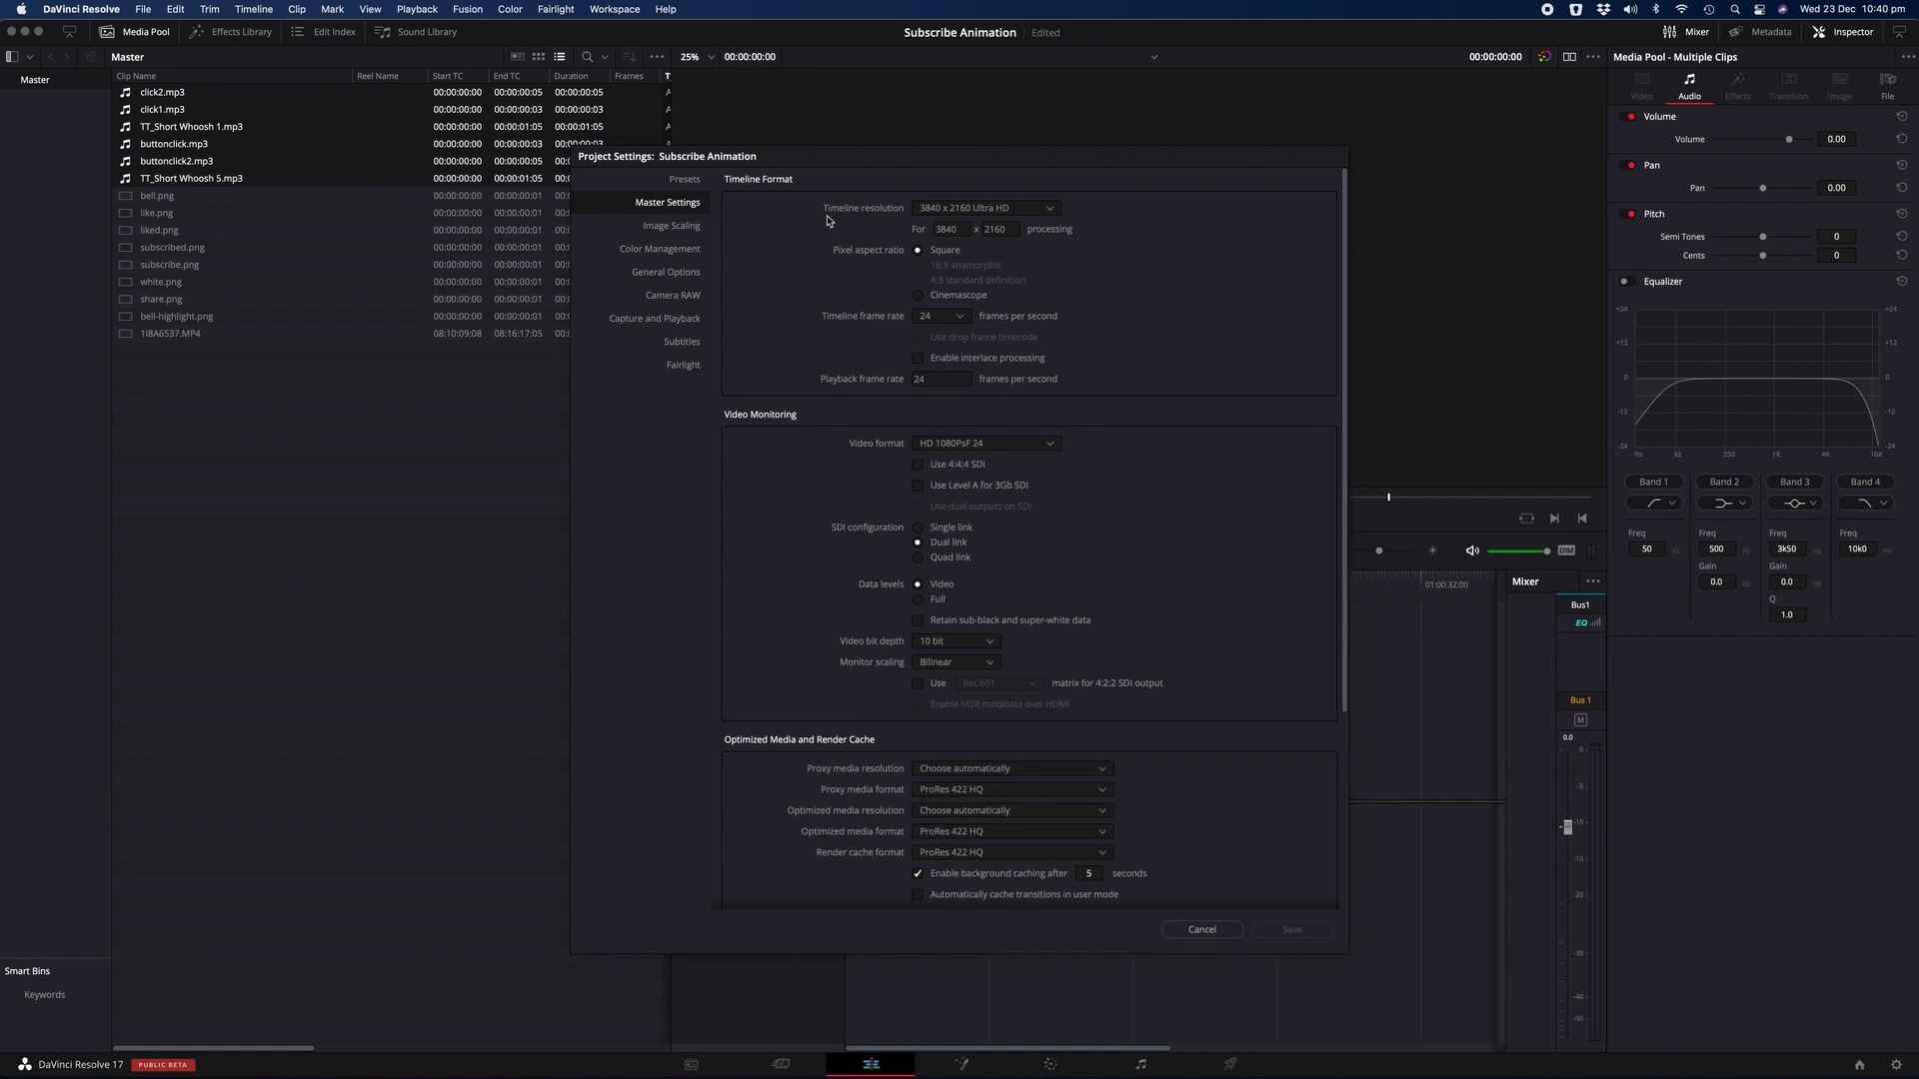
left_click(1381, 1035)
left_click(630, 1078)
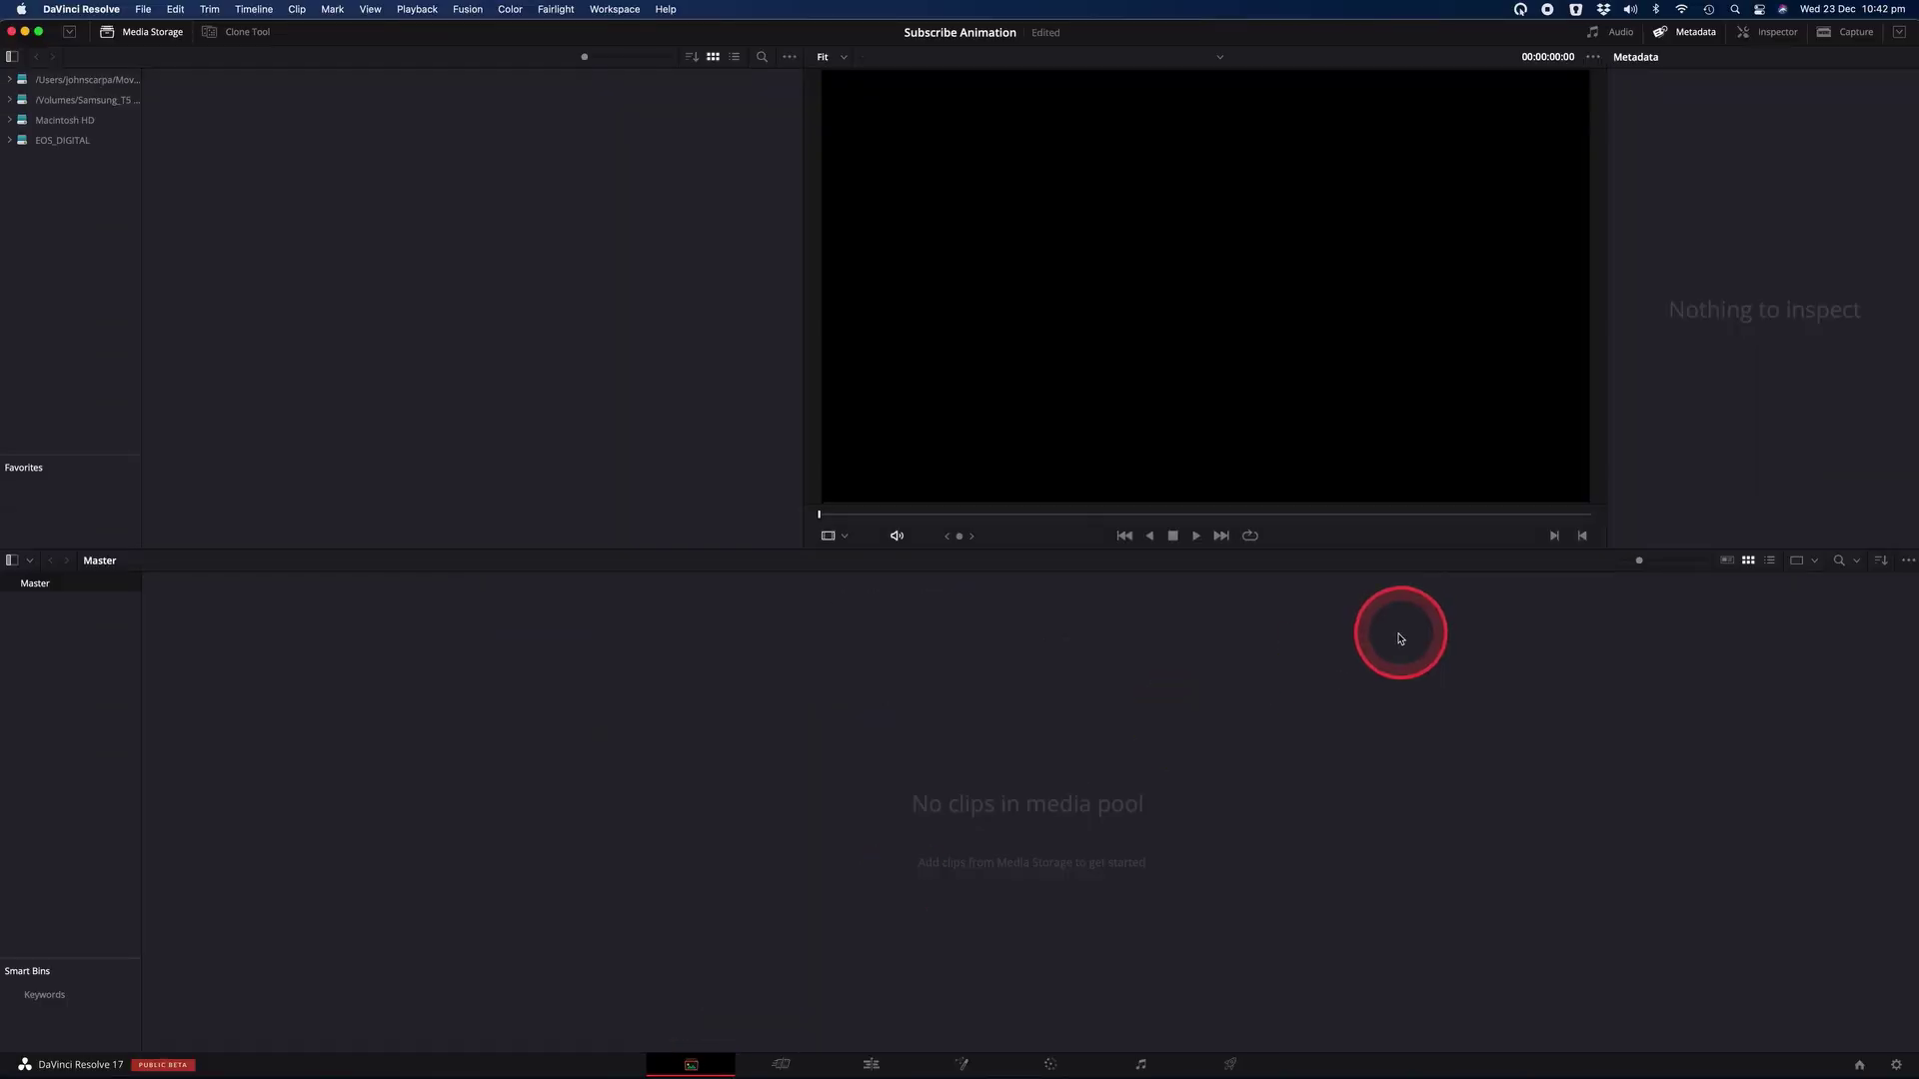
Step: On the Media page, import the sound and PNG files from the Project assets folder into the media pool
left_click(870, 1063)
left_click(691, 1065)
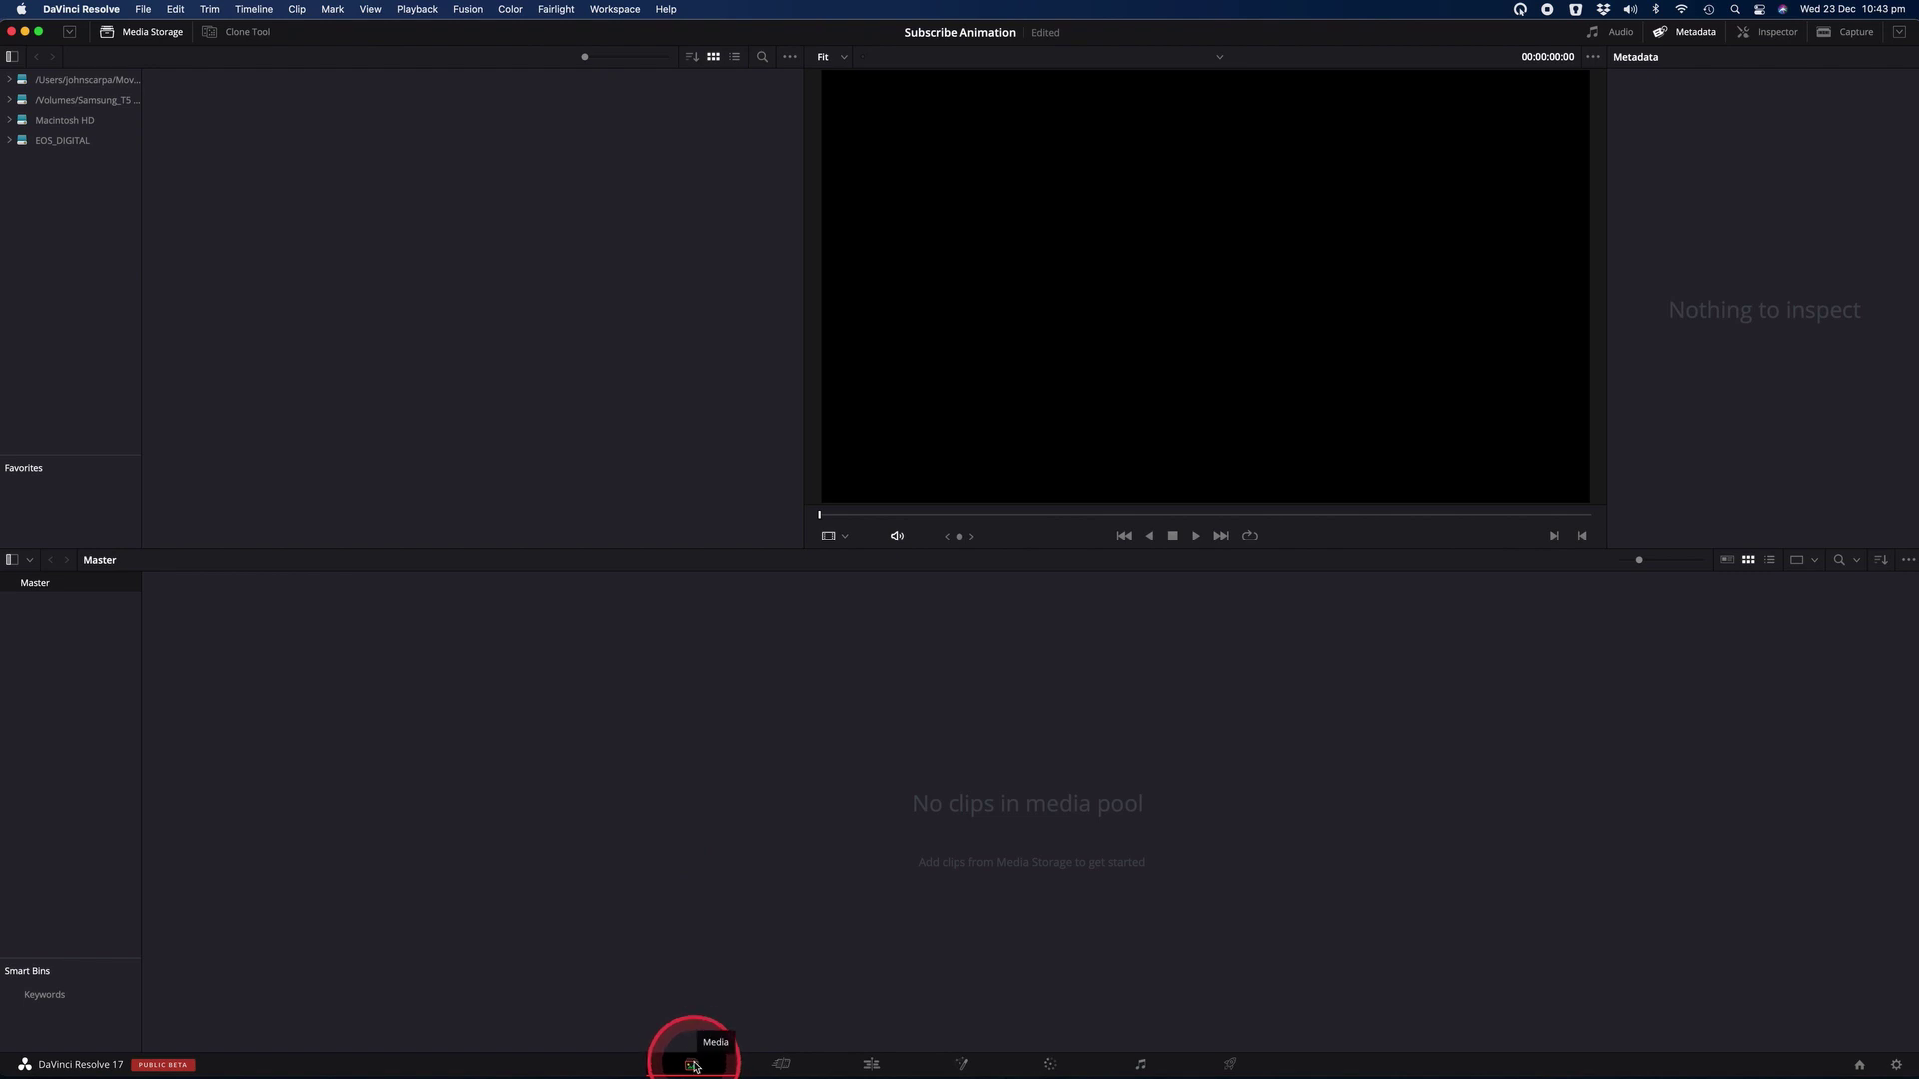
right_click(1040, 877)
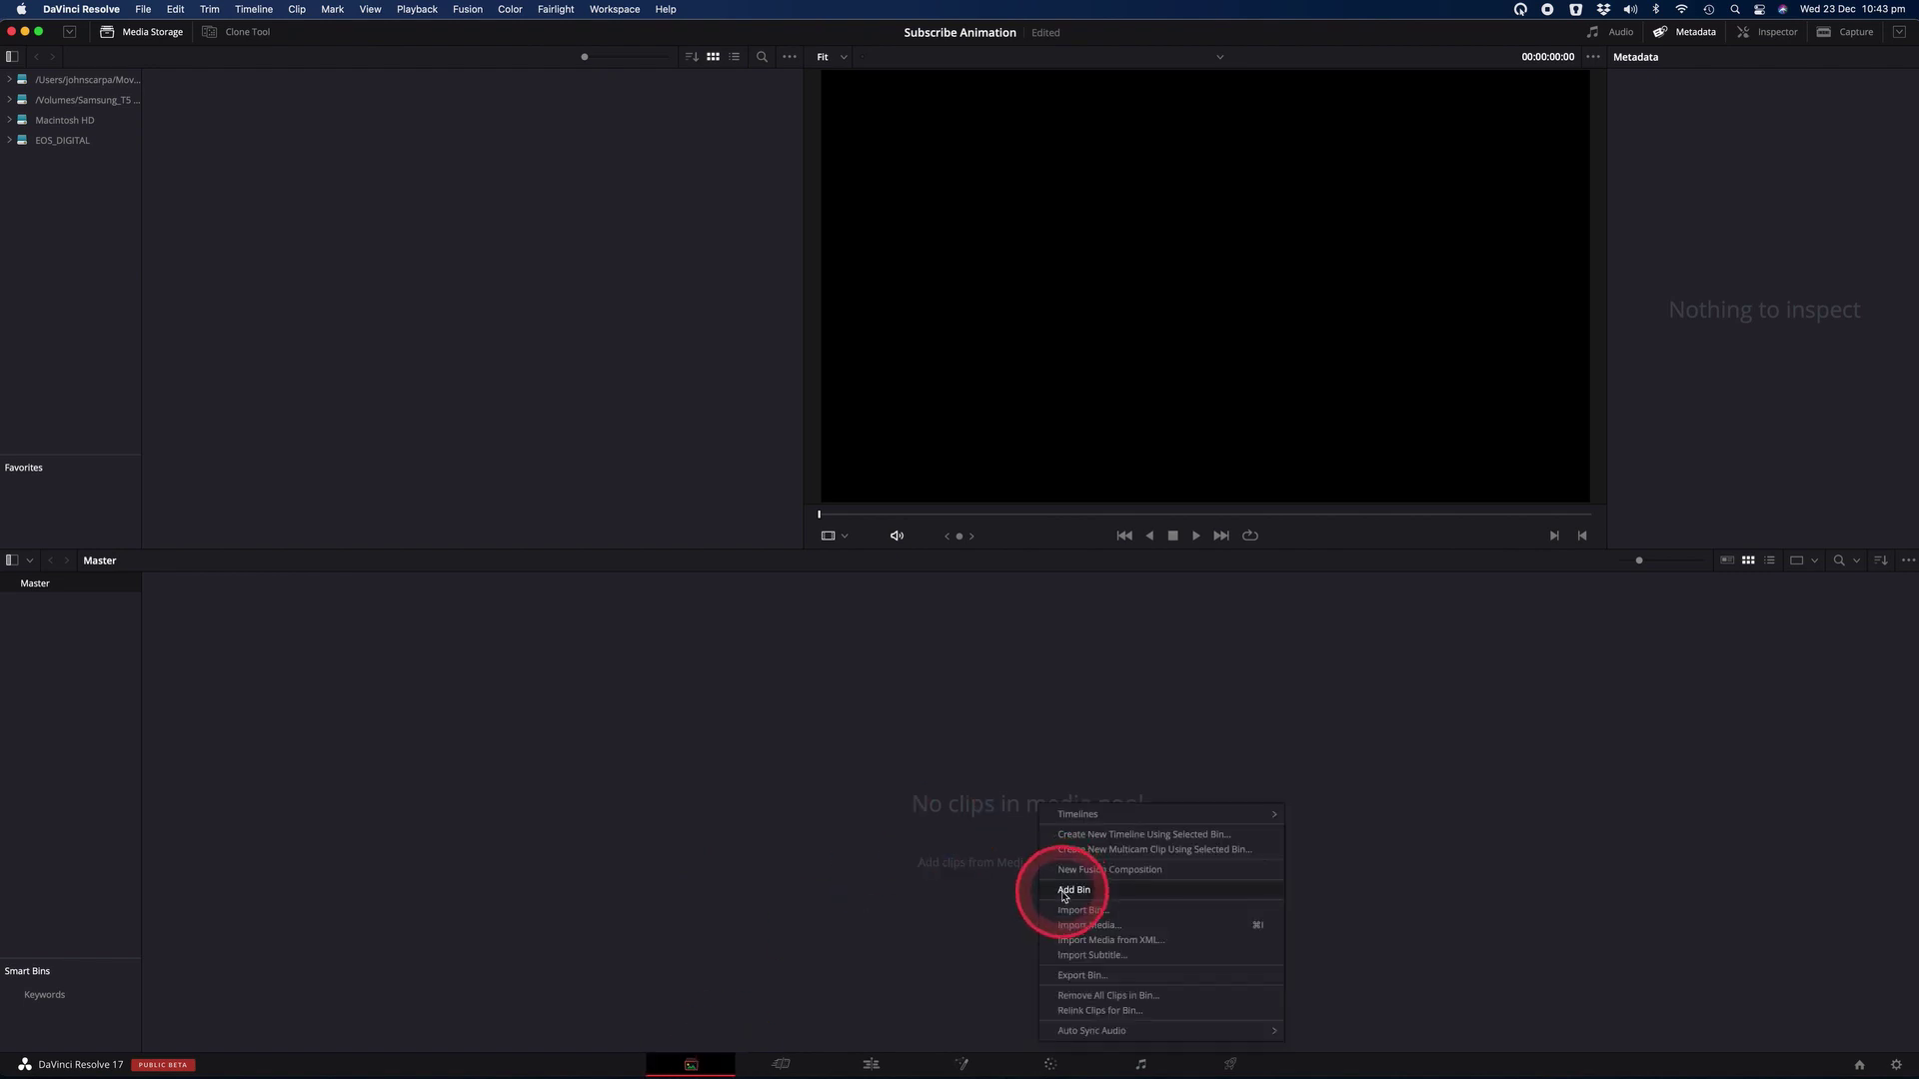
left_click(607, 792)
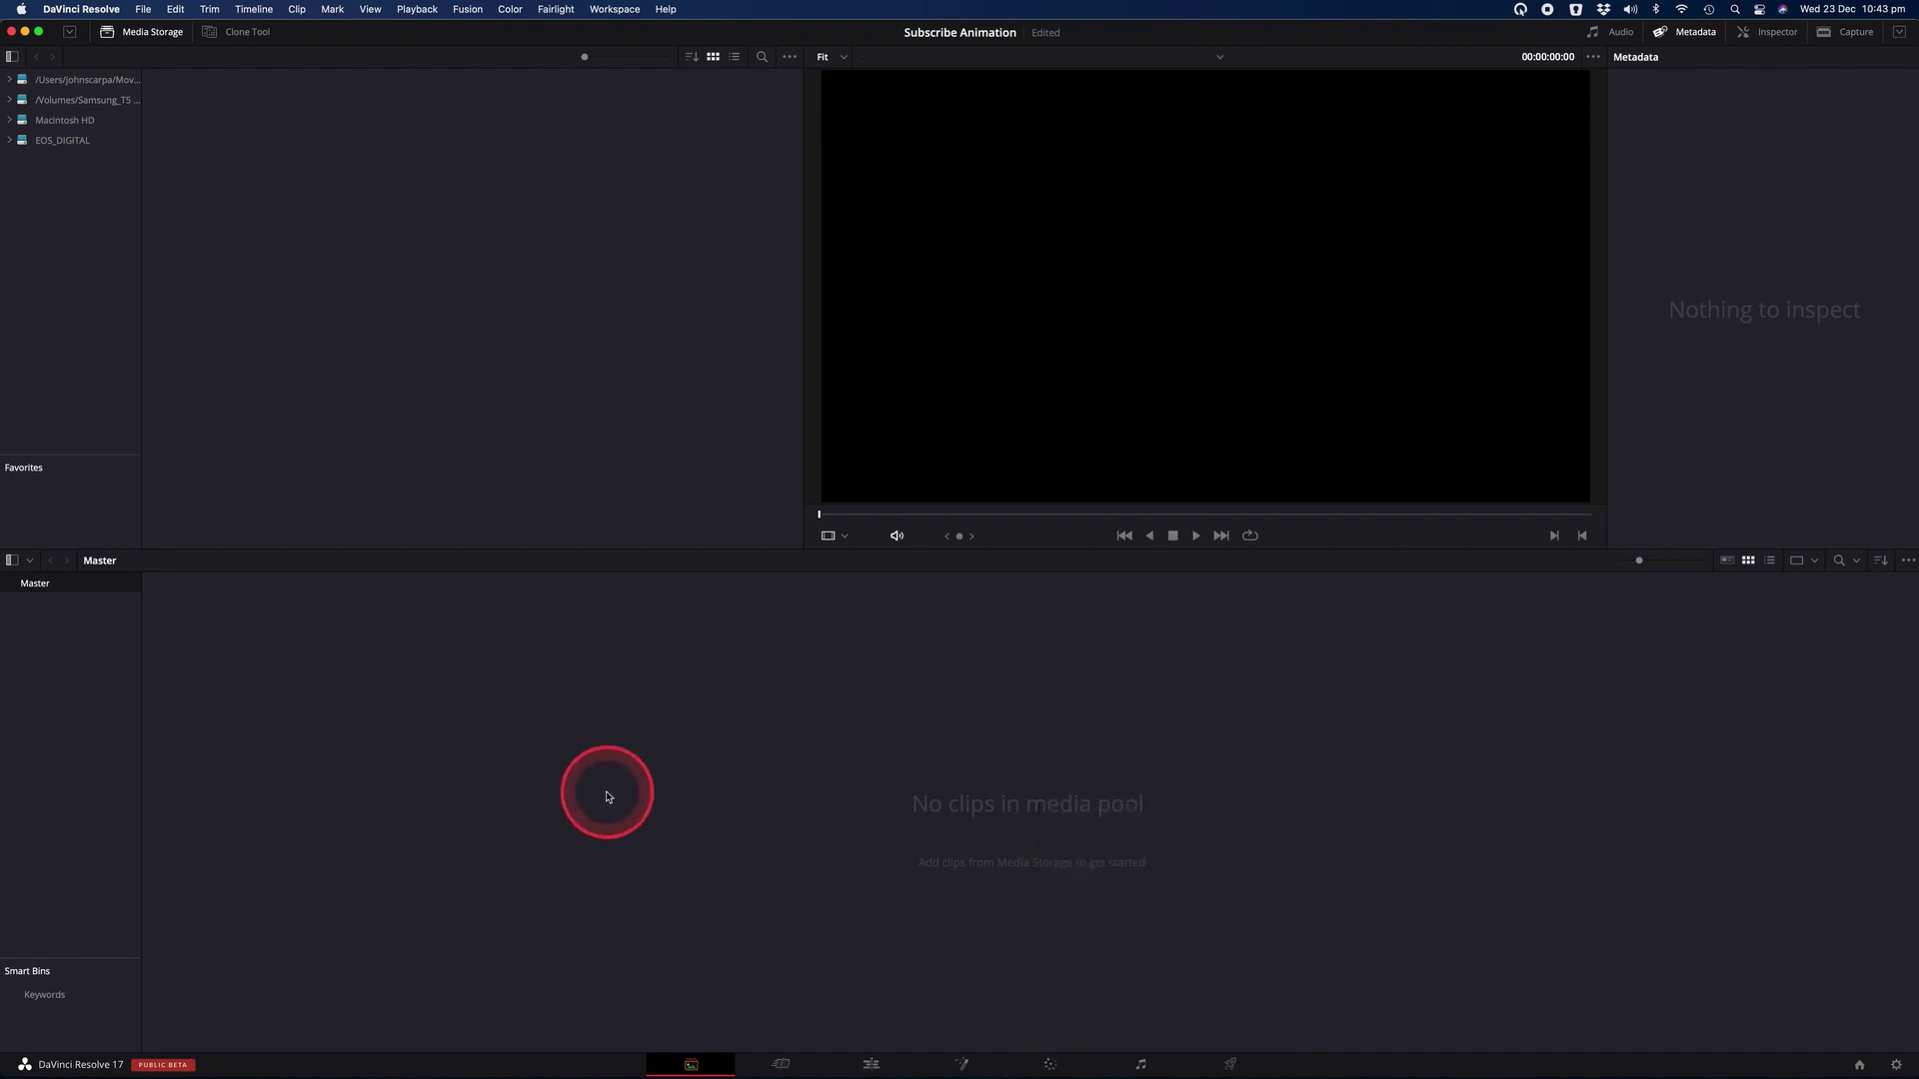
left_click(147, 10)
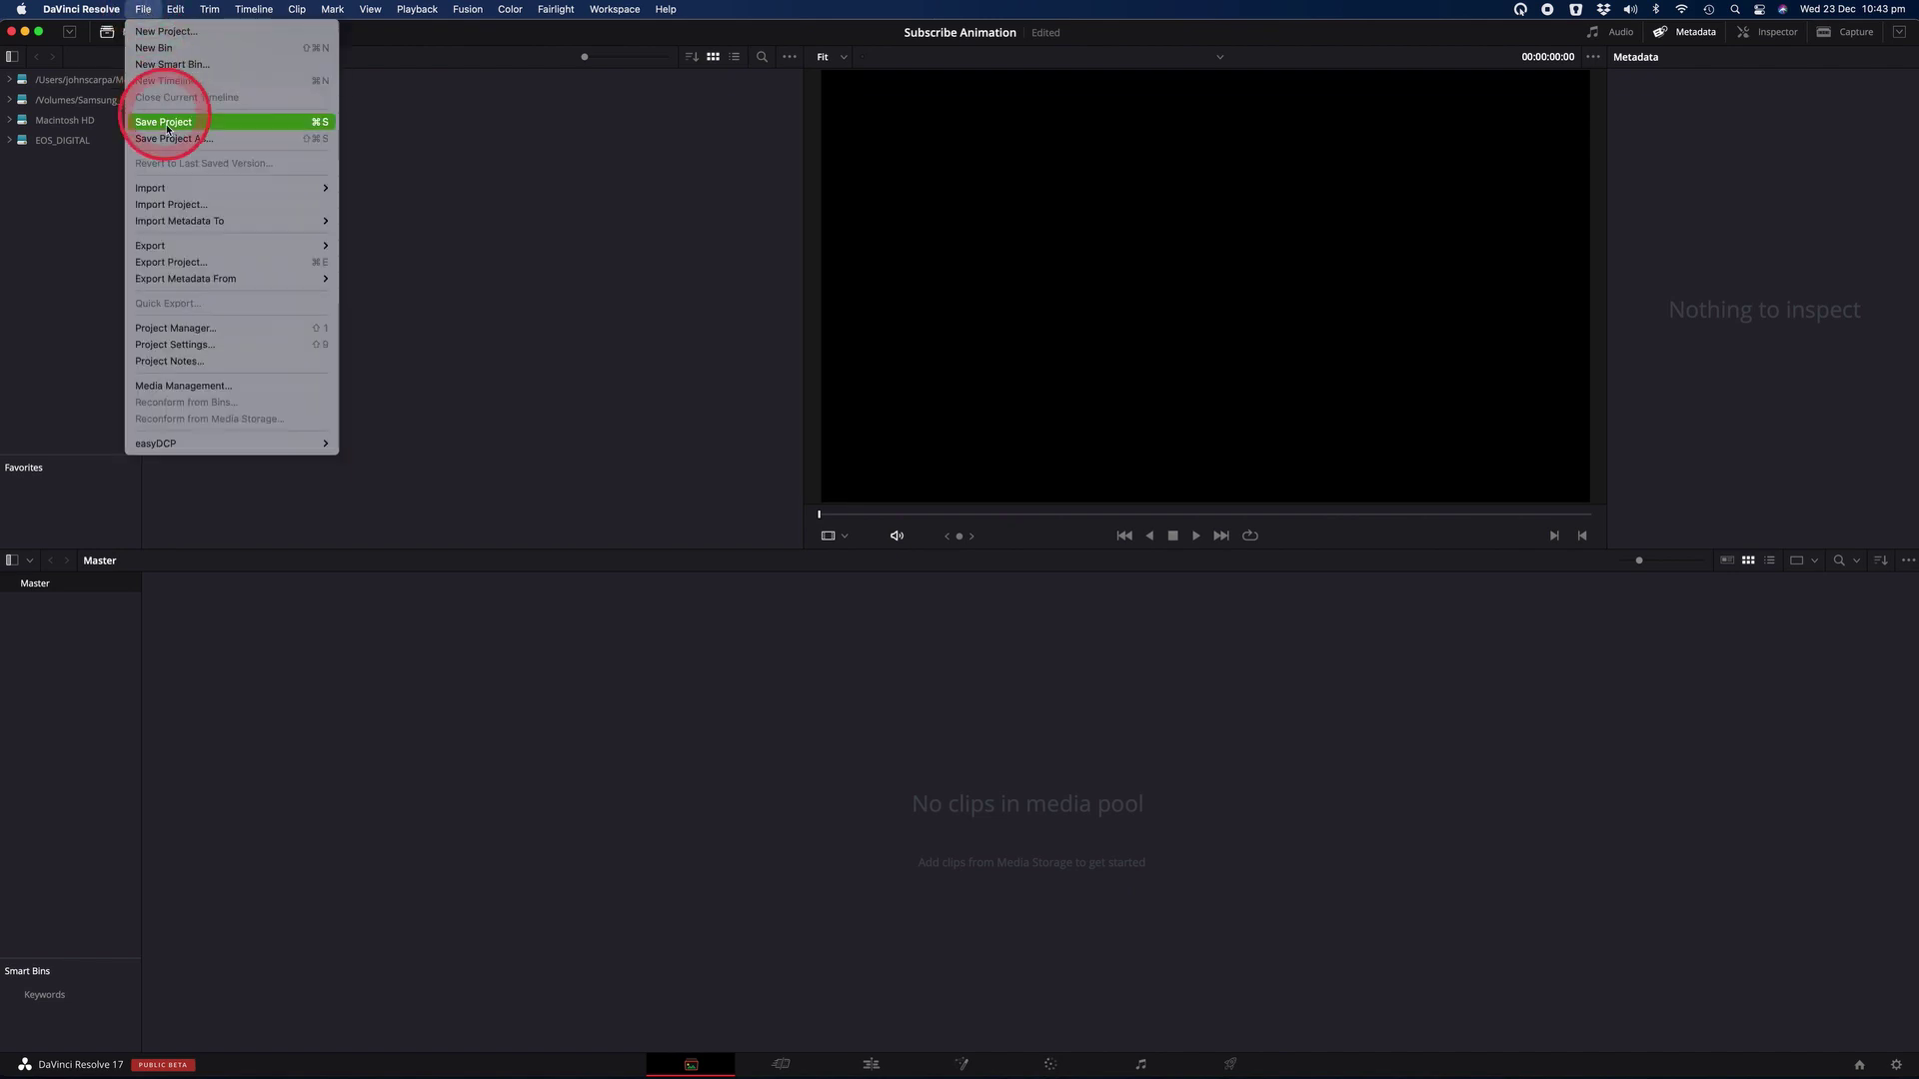
mouse_move(168, 191)
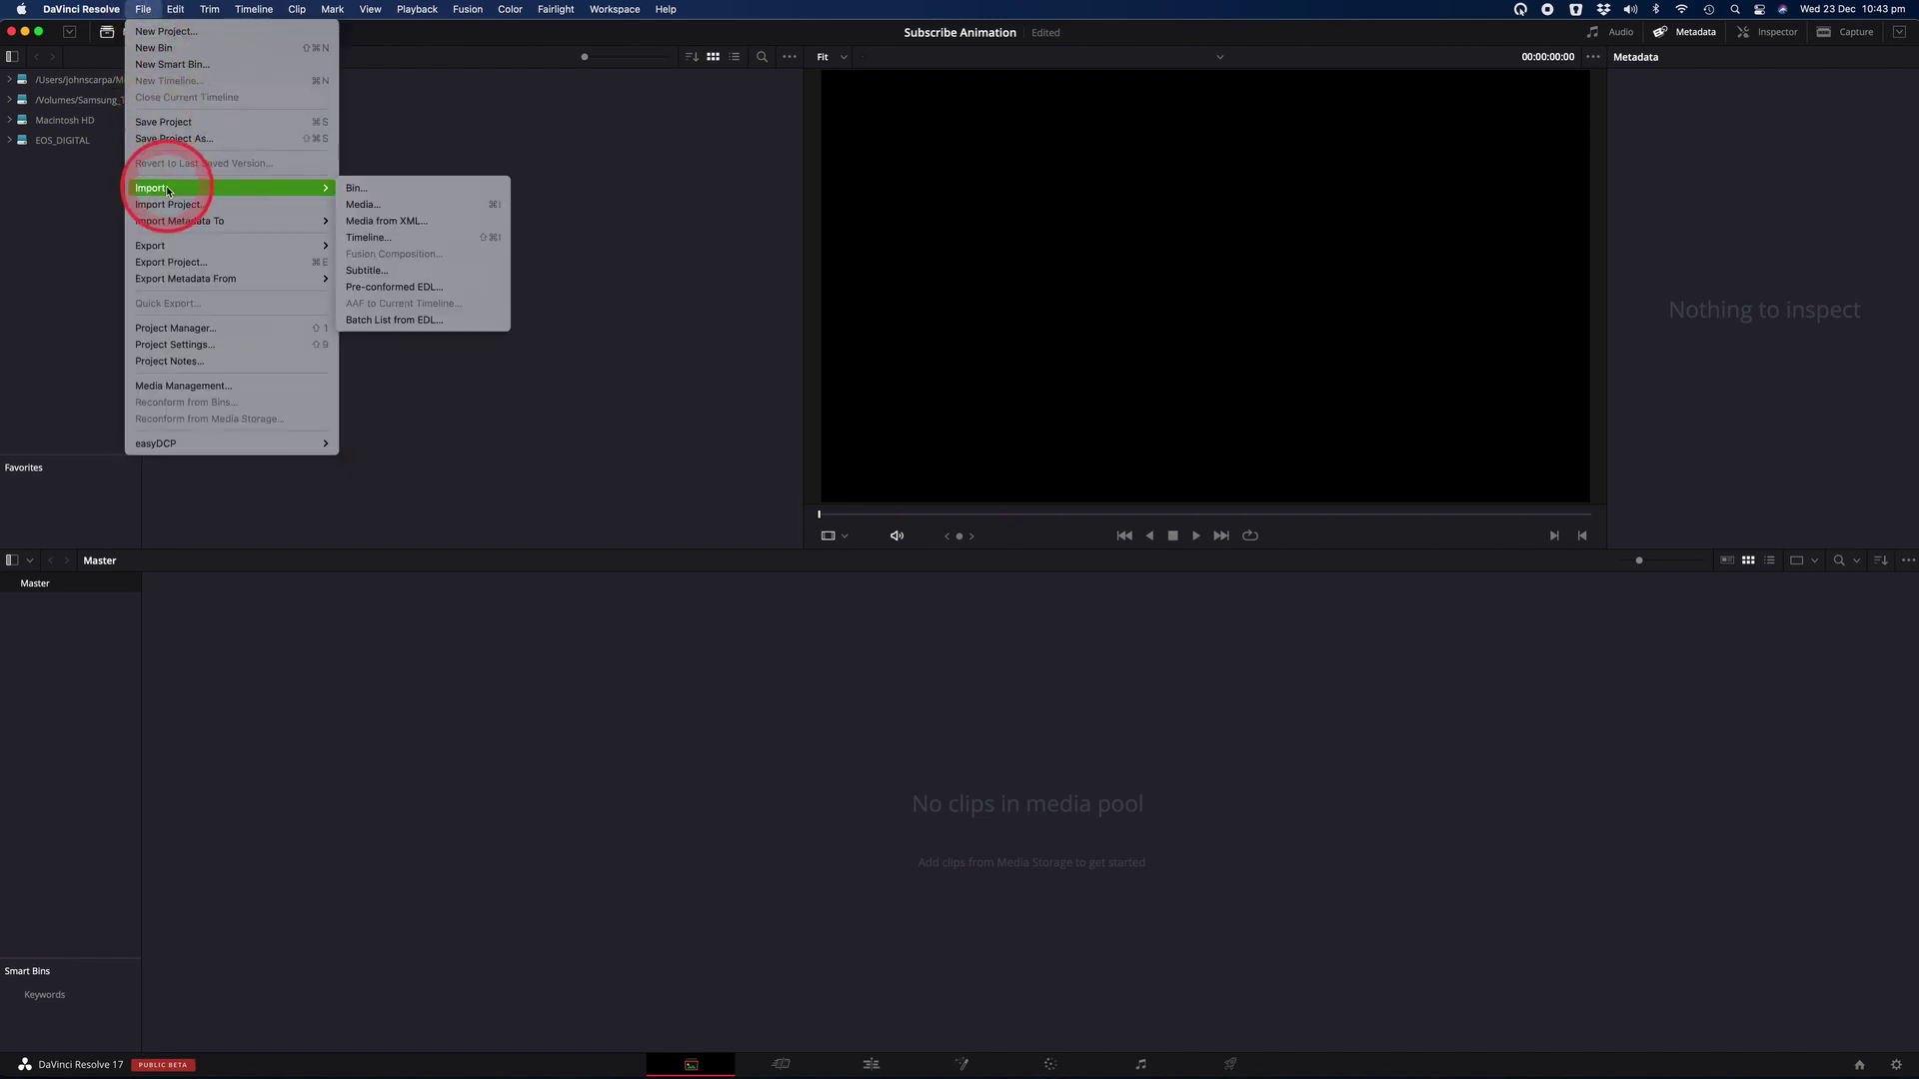
left_click(376, 206)
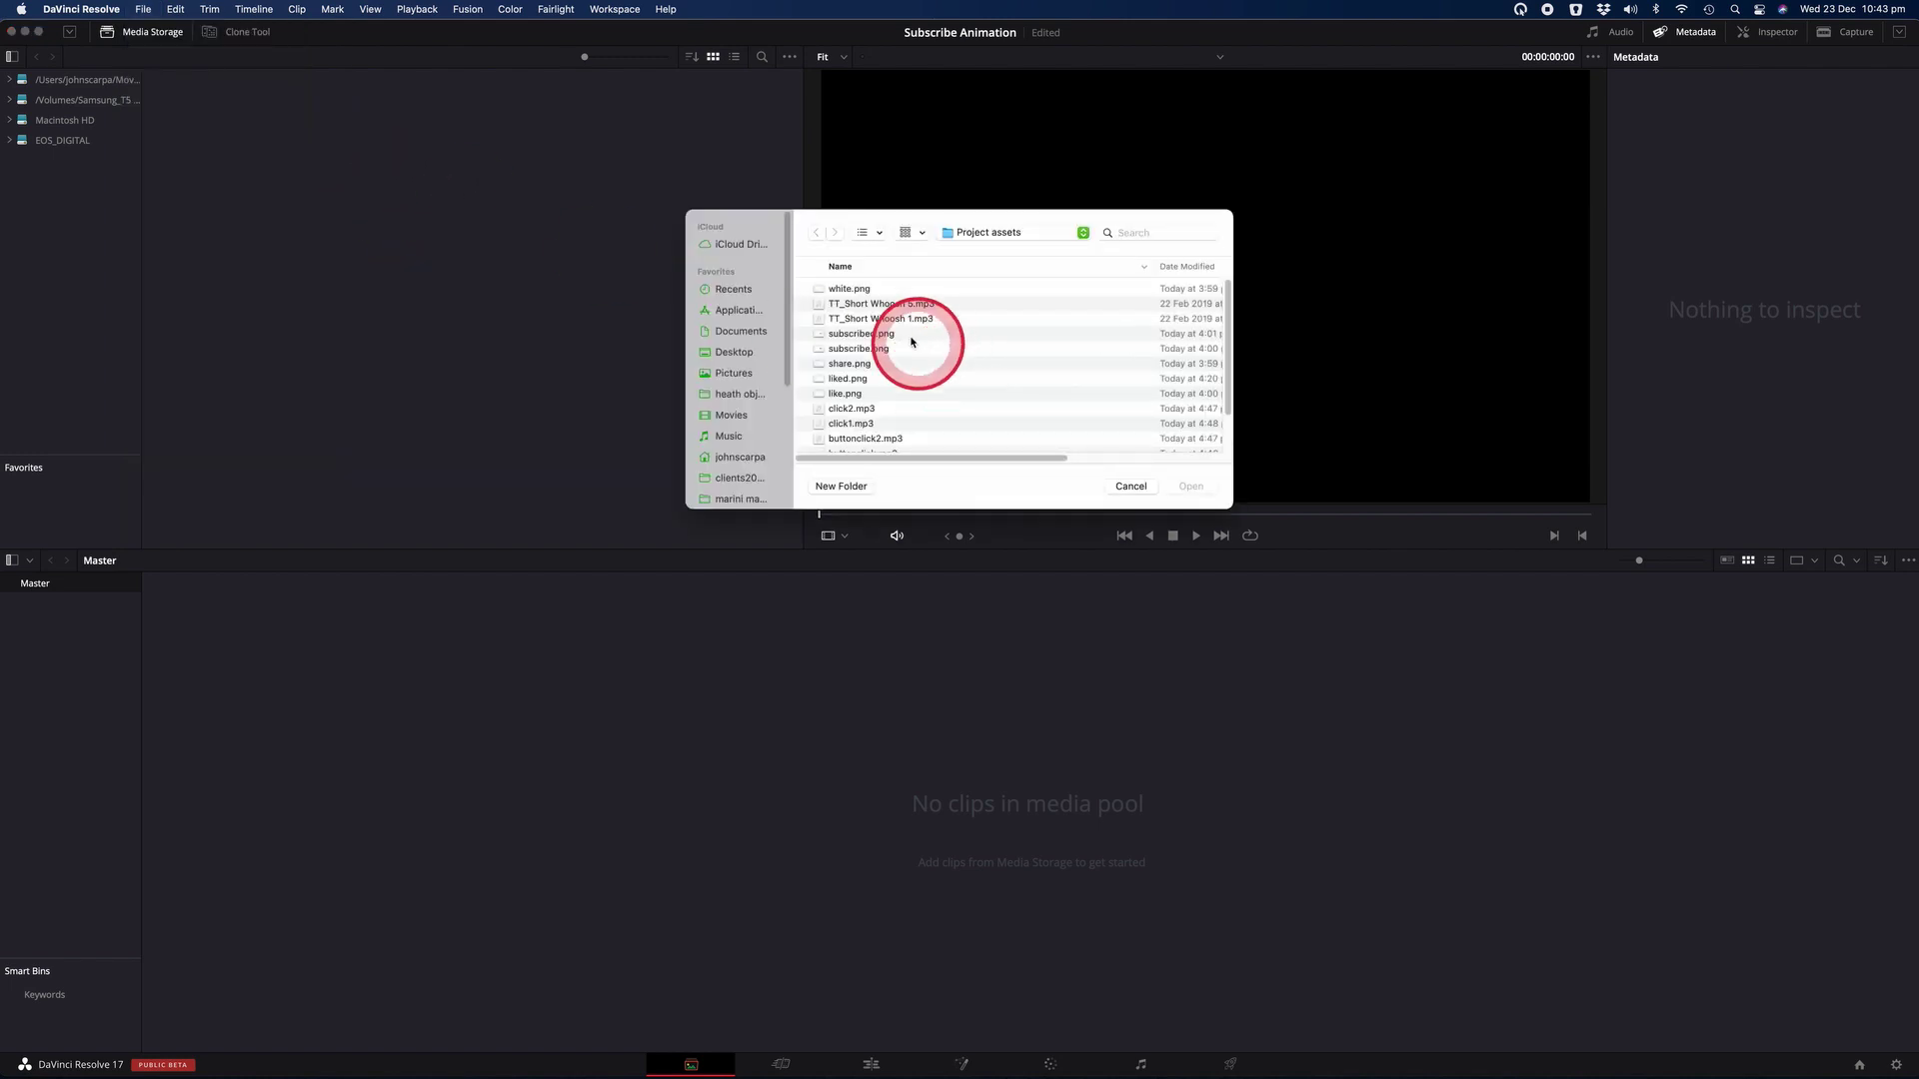
left_click(867, 296)
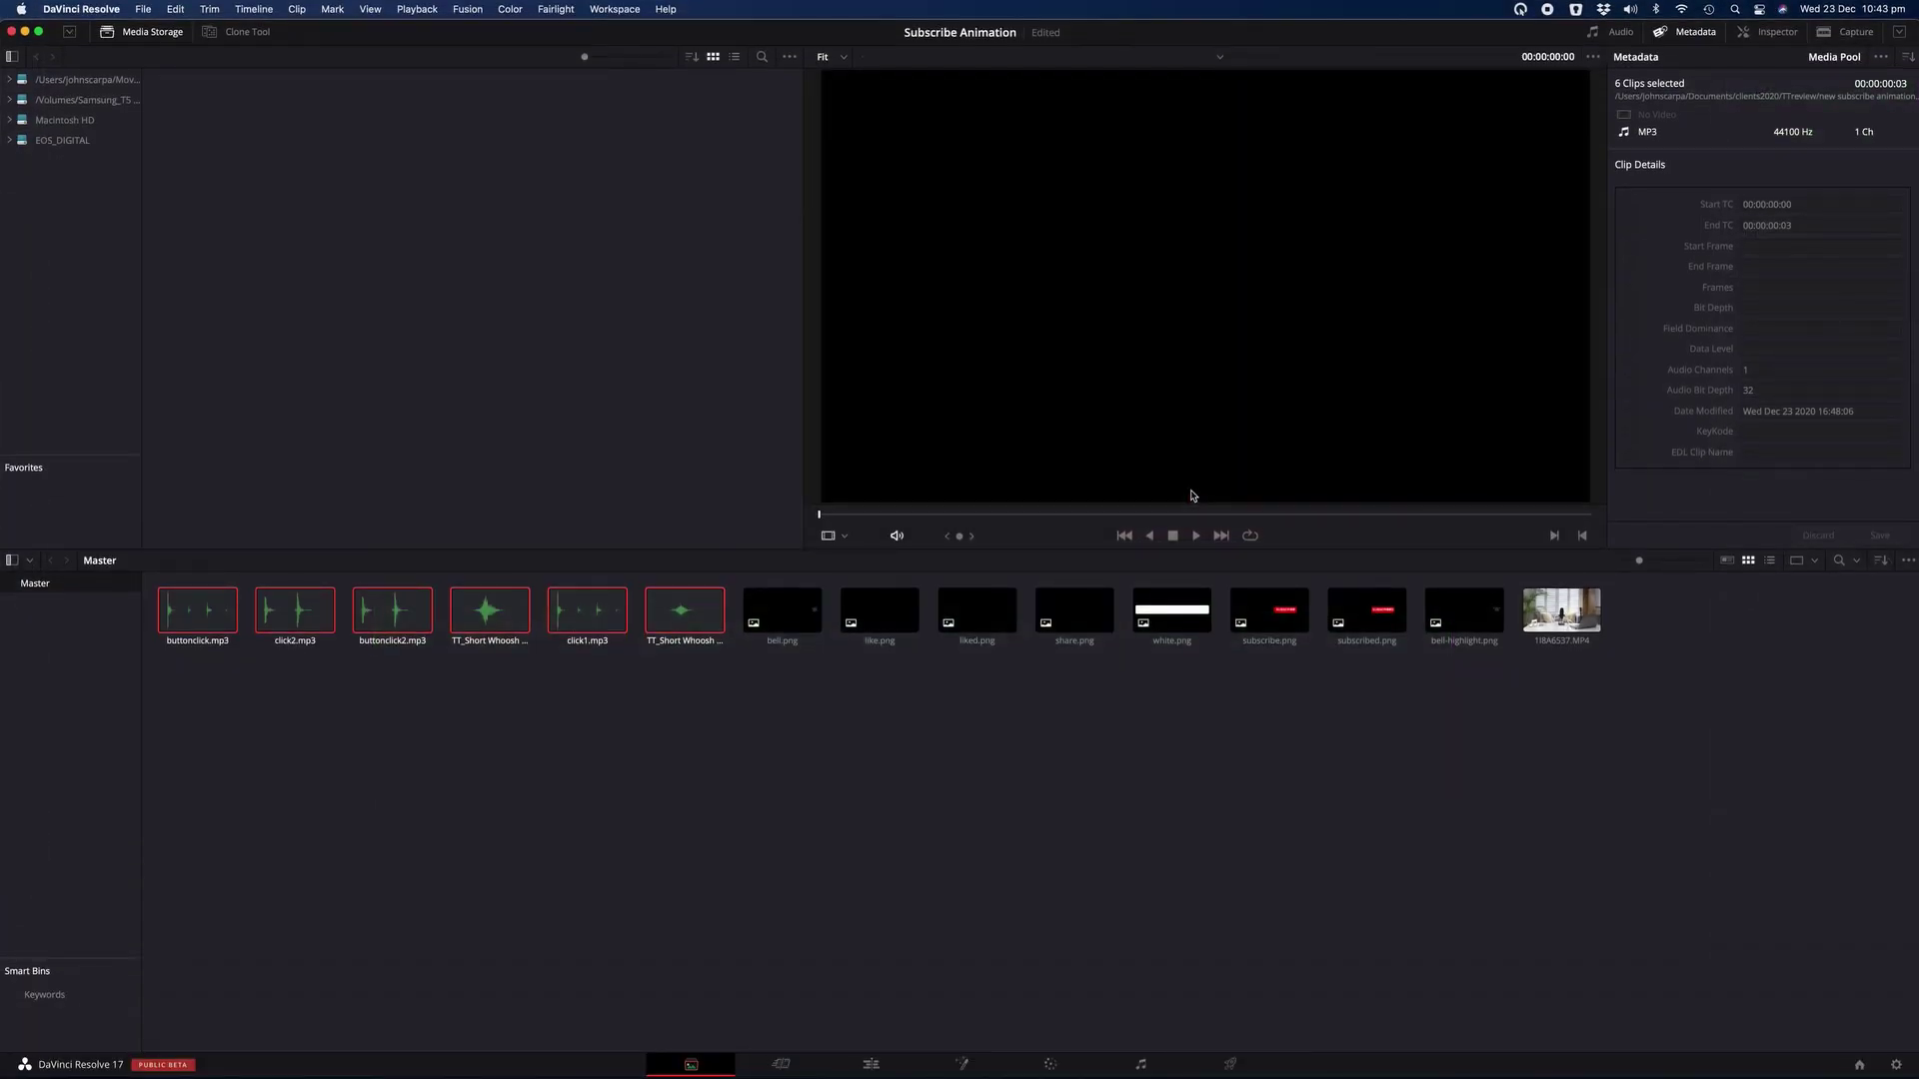
Step: On the Edit page, create a timeline with white.png on Video 1, extended to about 1 minute 40 seconds
left_click(870, 1065)
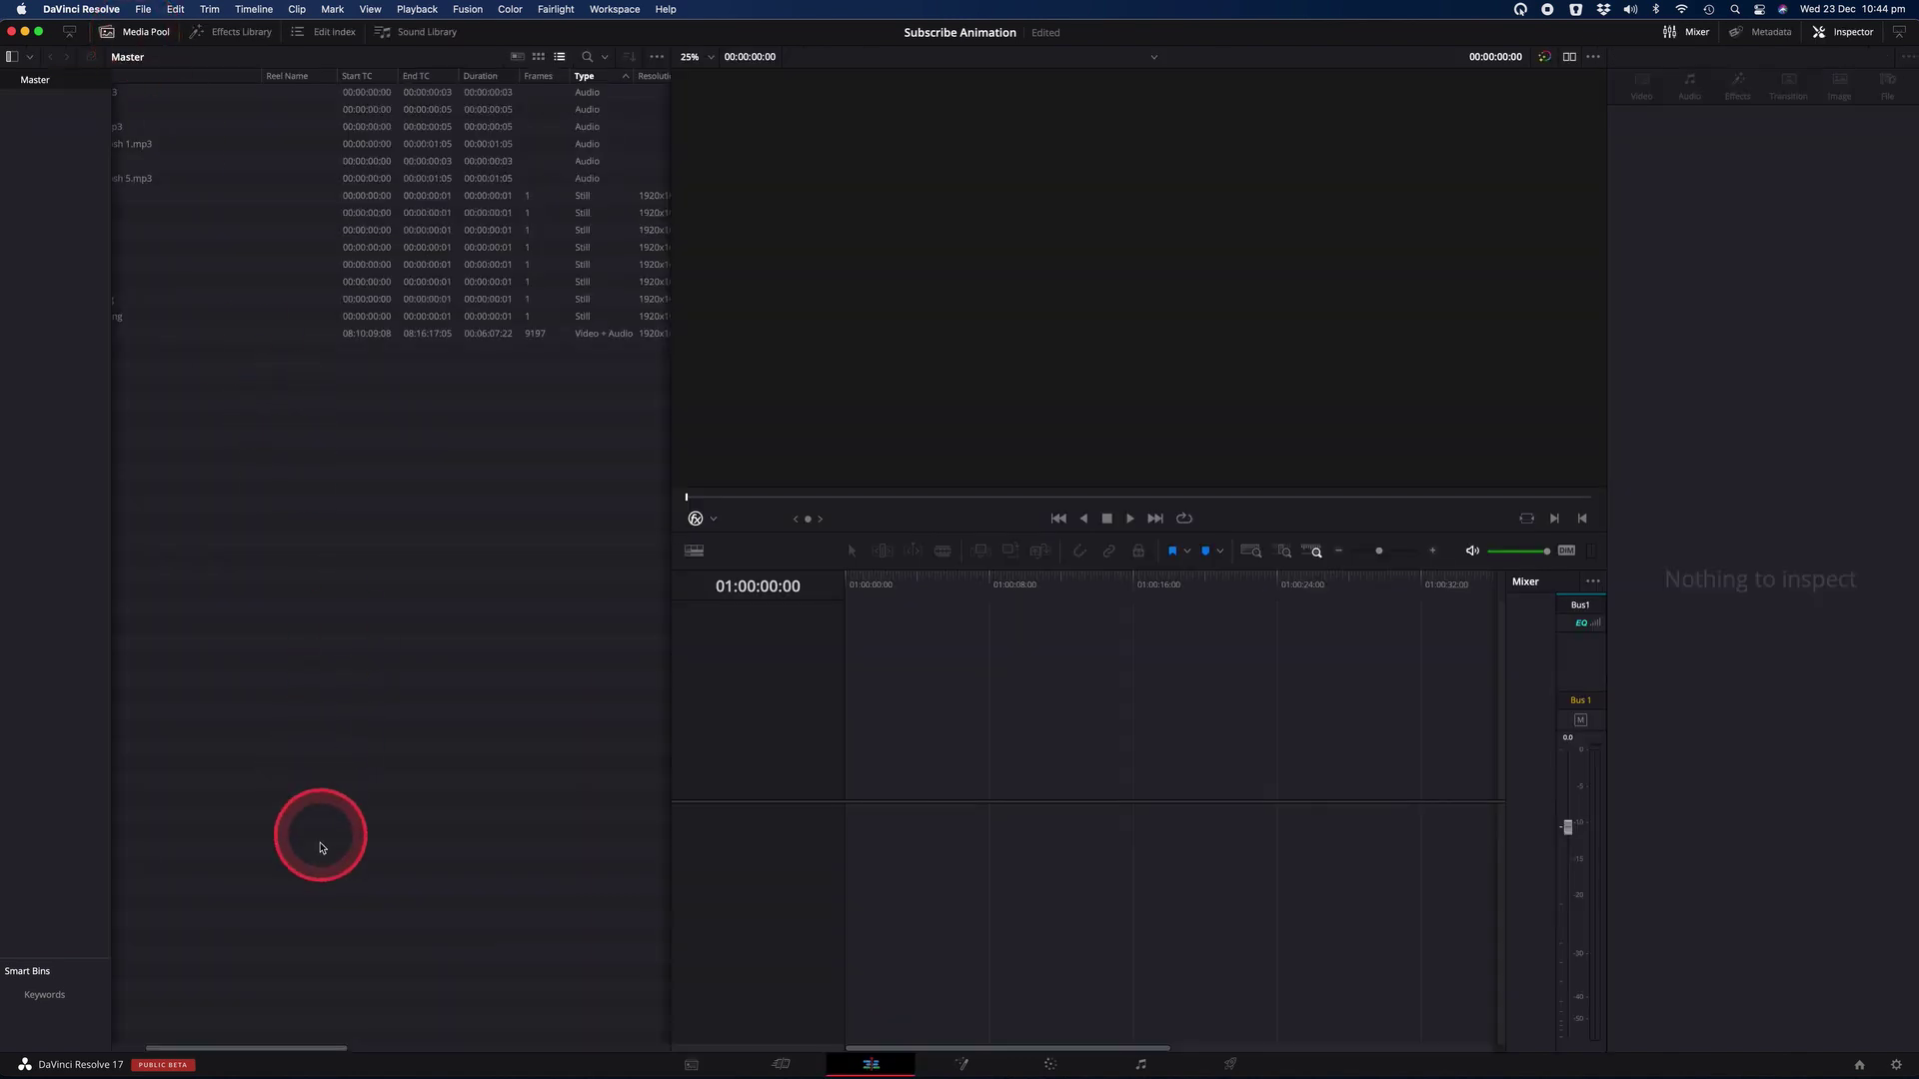
left_click_drag(329, 1051, 279, 1048)
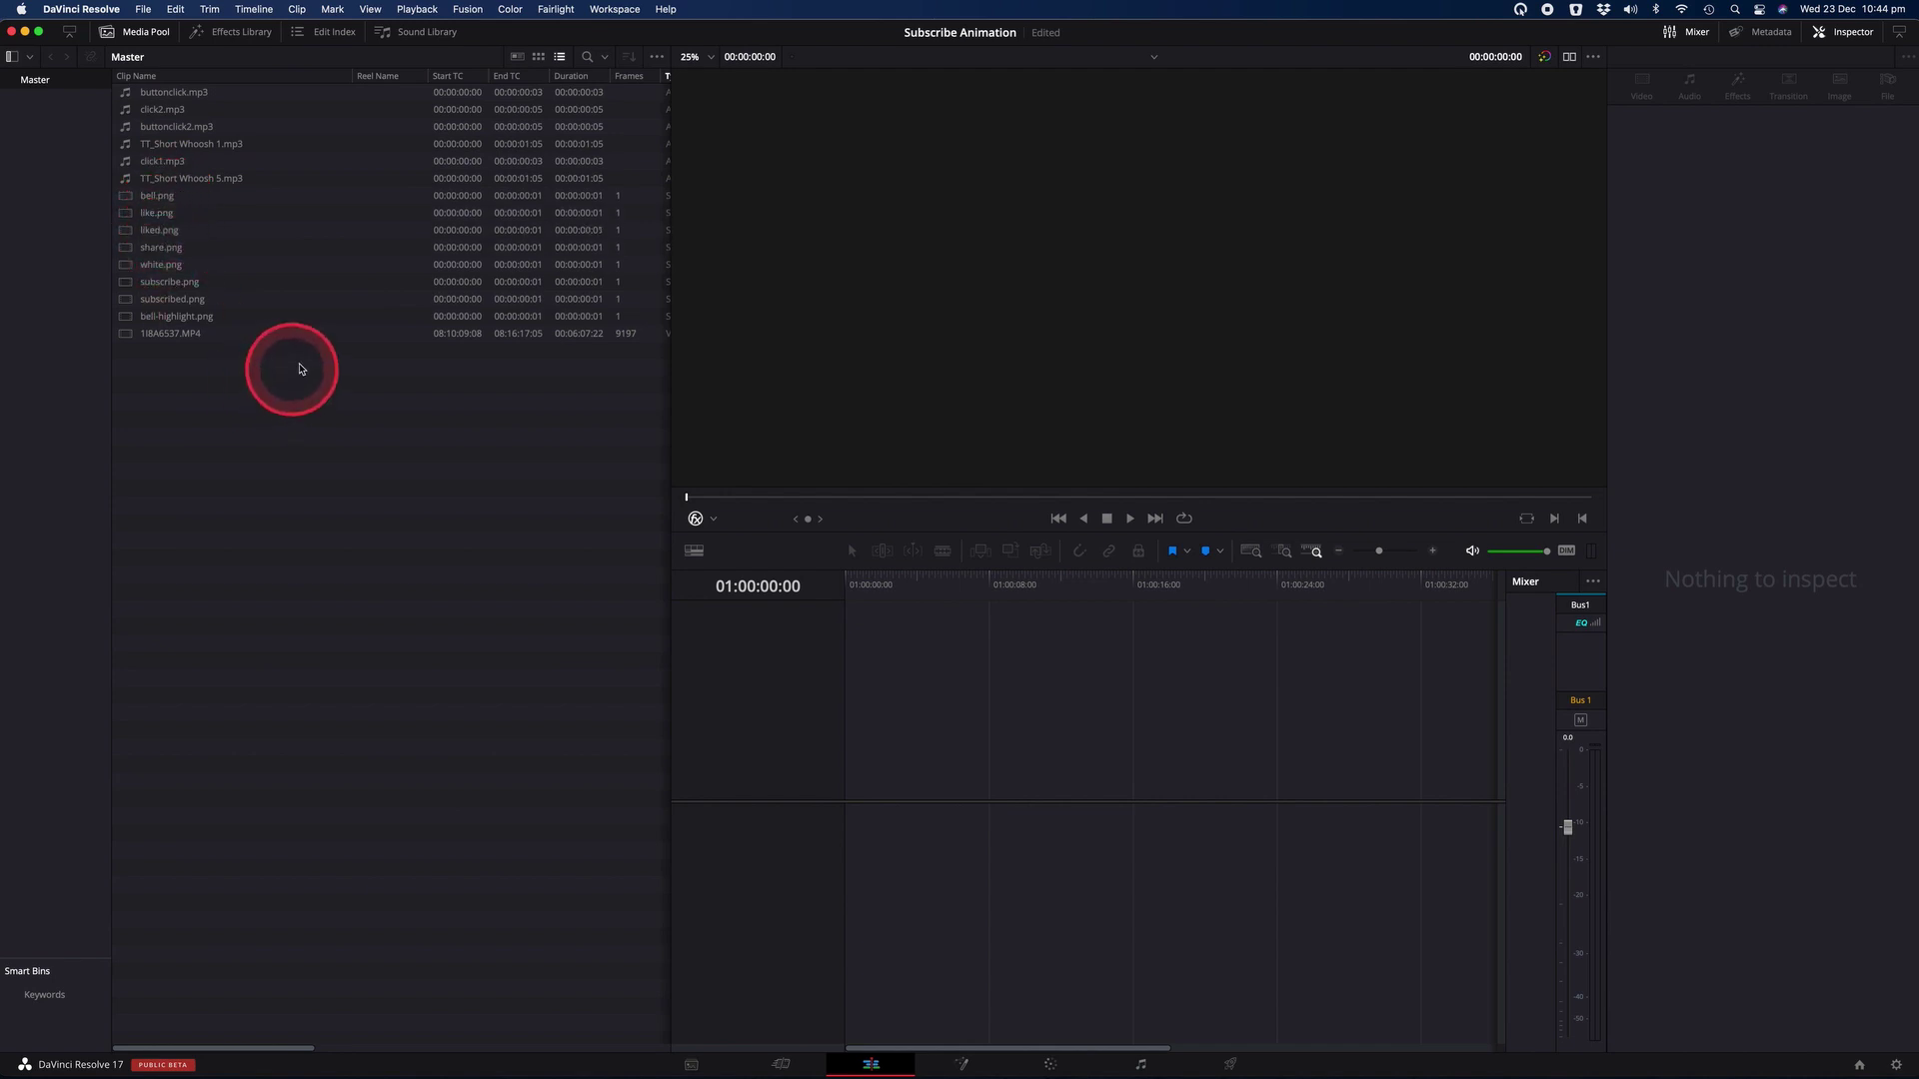
left_click_drag(132, 268, 1132, 768)
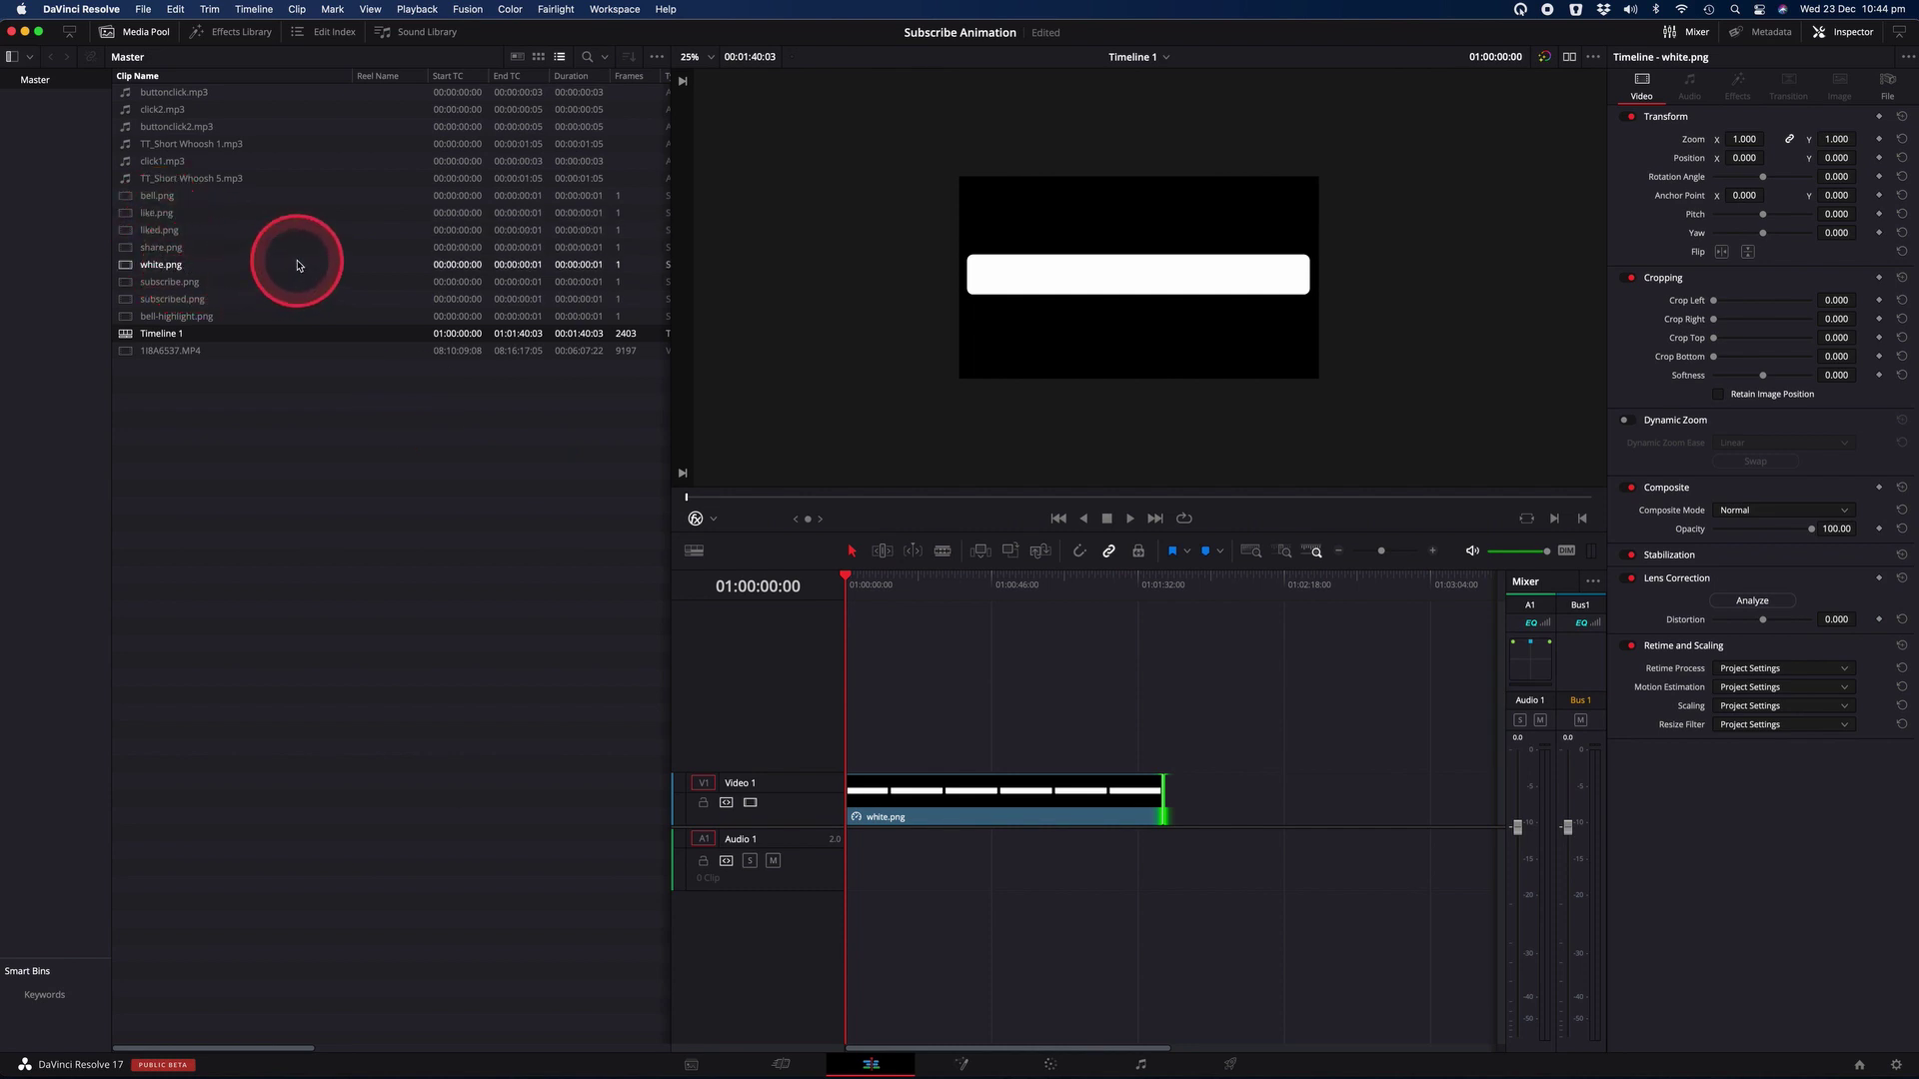
Step: Place like.png on Video 2 at the timeline start and extend it to match white.png
left_click(131, 213)
left_click_drag(131, 213, 860, 745)
left_click_drag(1379, 552, 1392, 556)
left_click_drag(936, 753, 1369, 773)
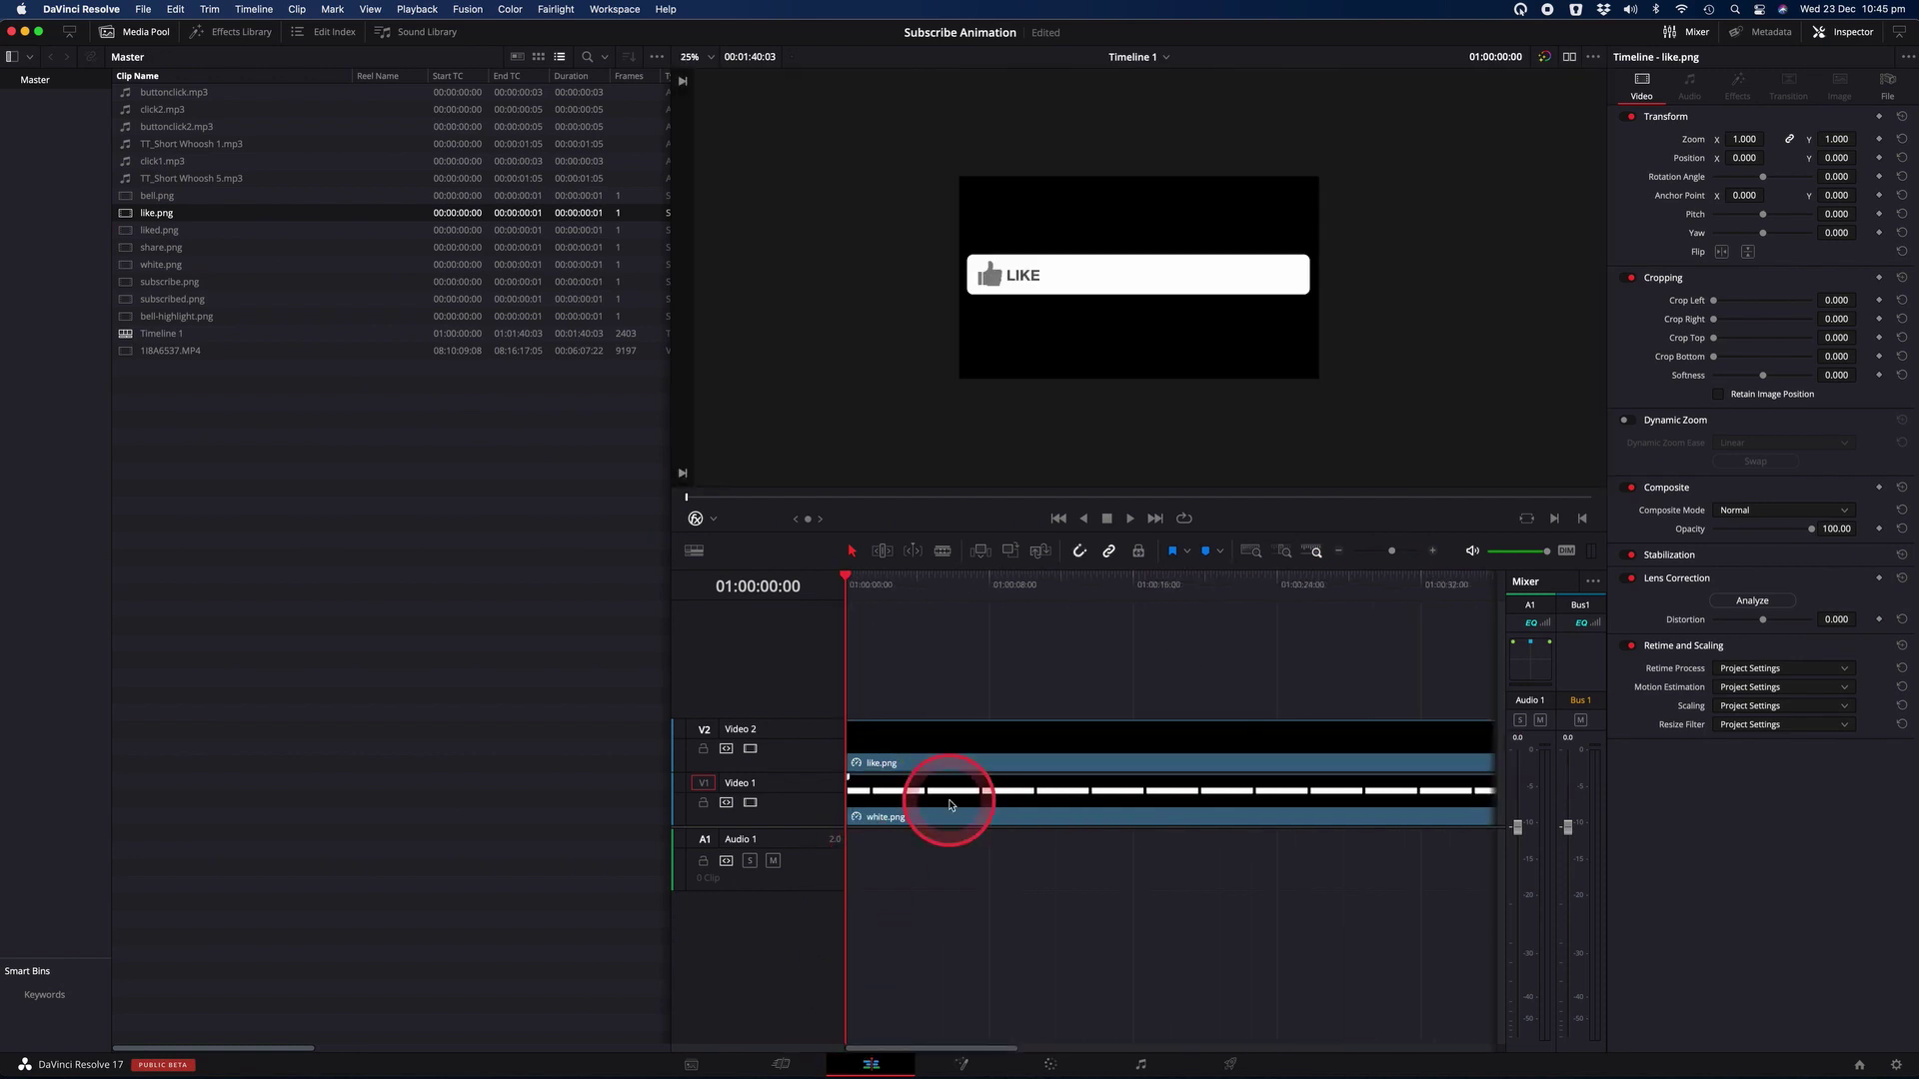
Step: Stack share.png on Video 3 and subscribe.png on Video 4 at the timeline start, extended to match the layers below
left_click(365, 283)
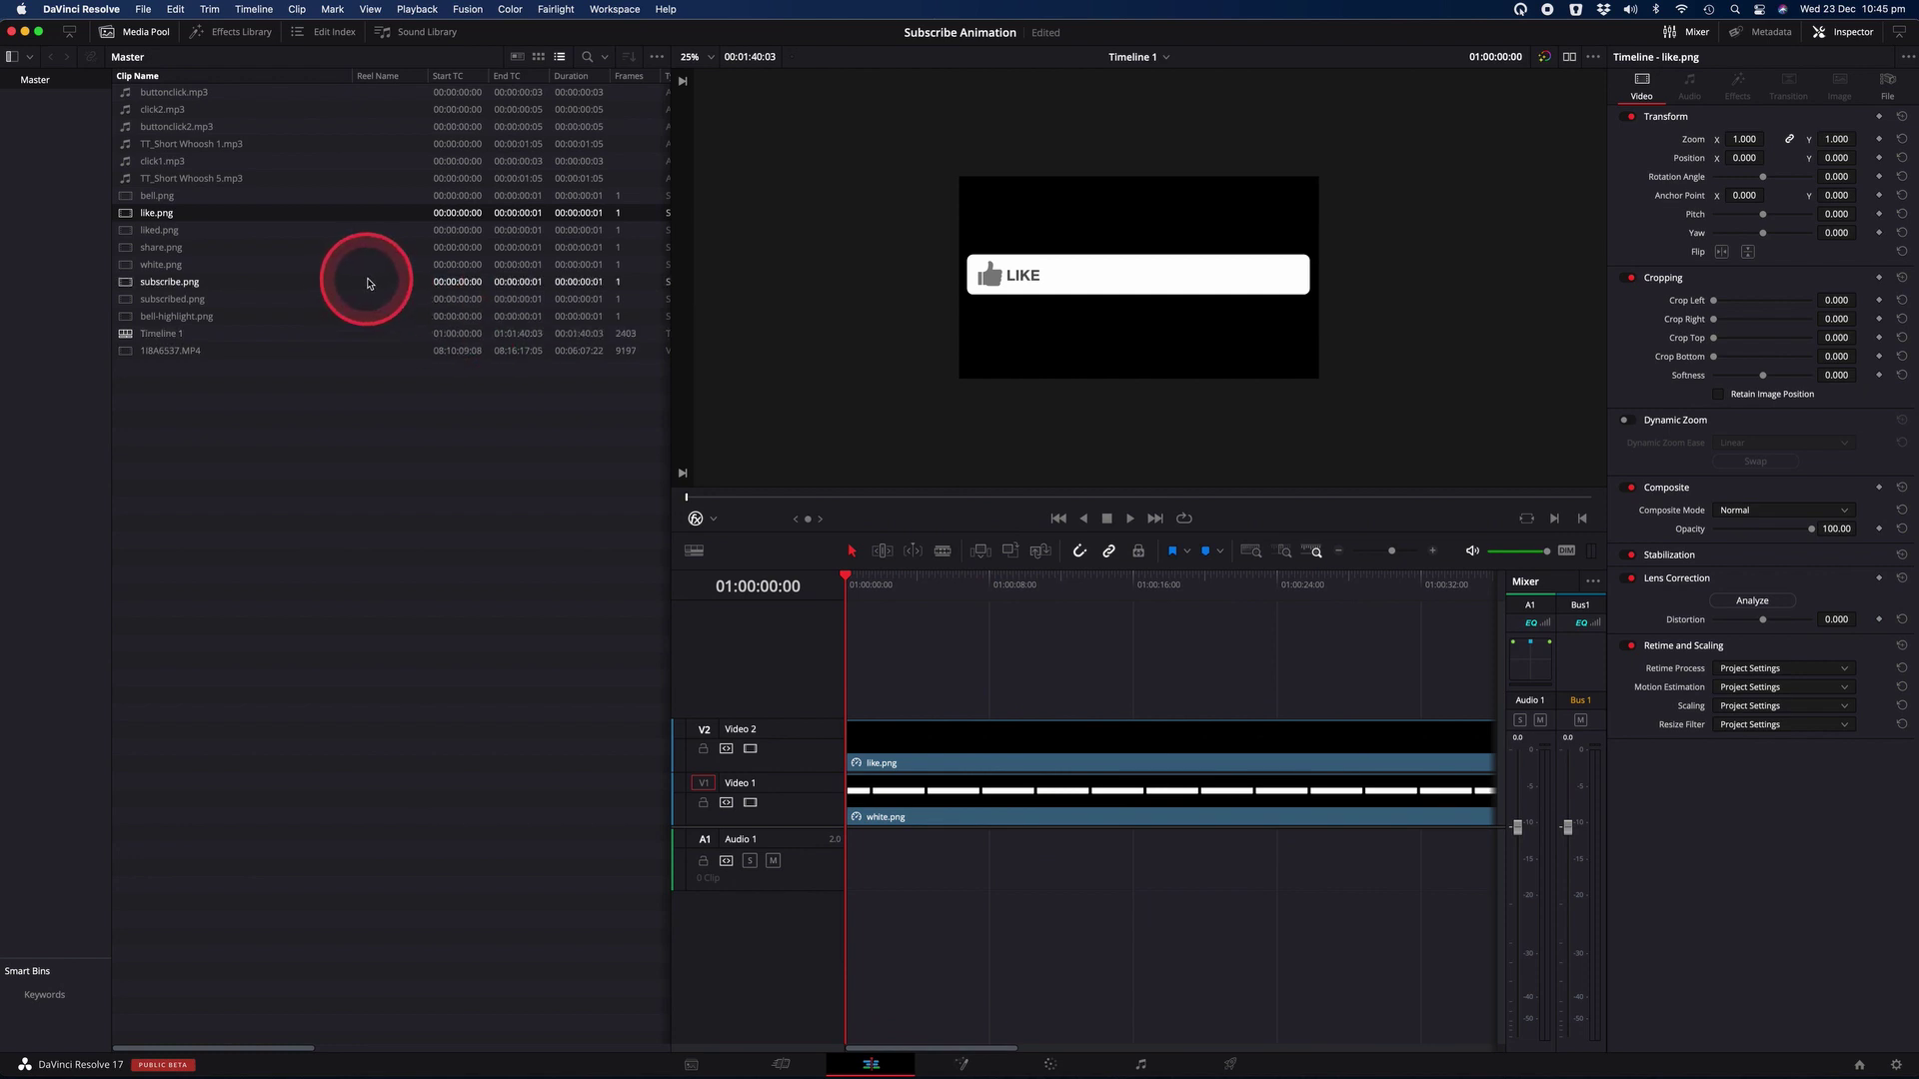
left_click_drag(143, 247, 1108, 707)
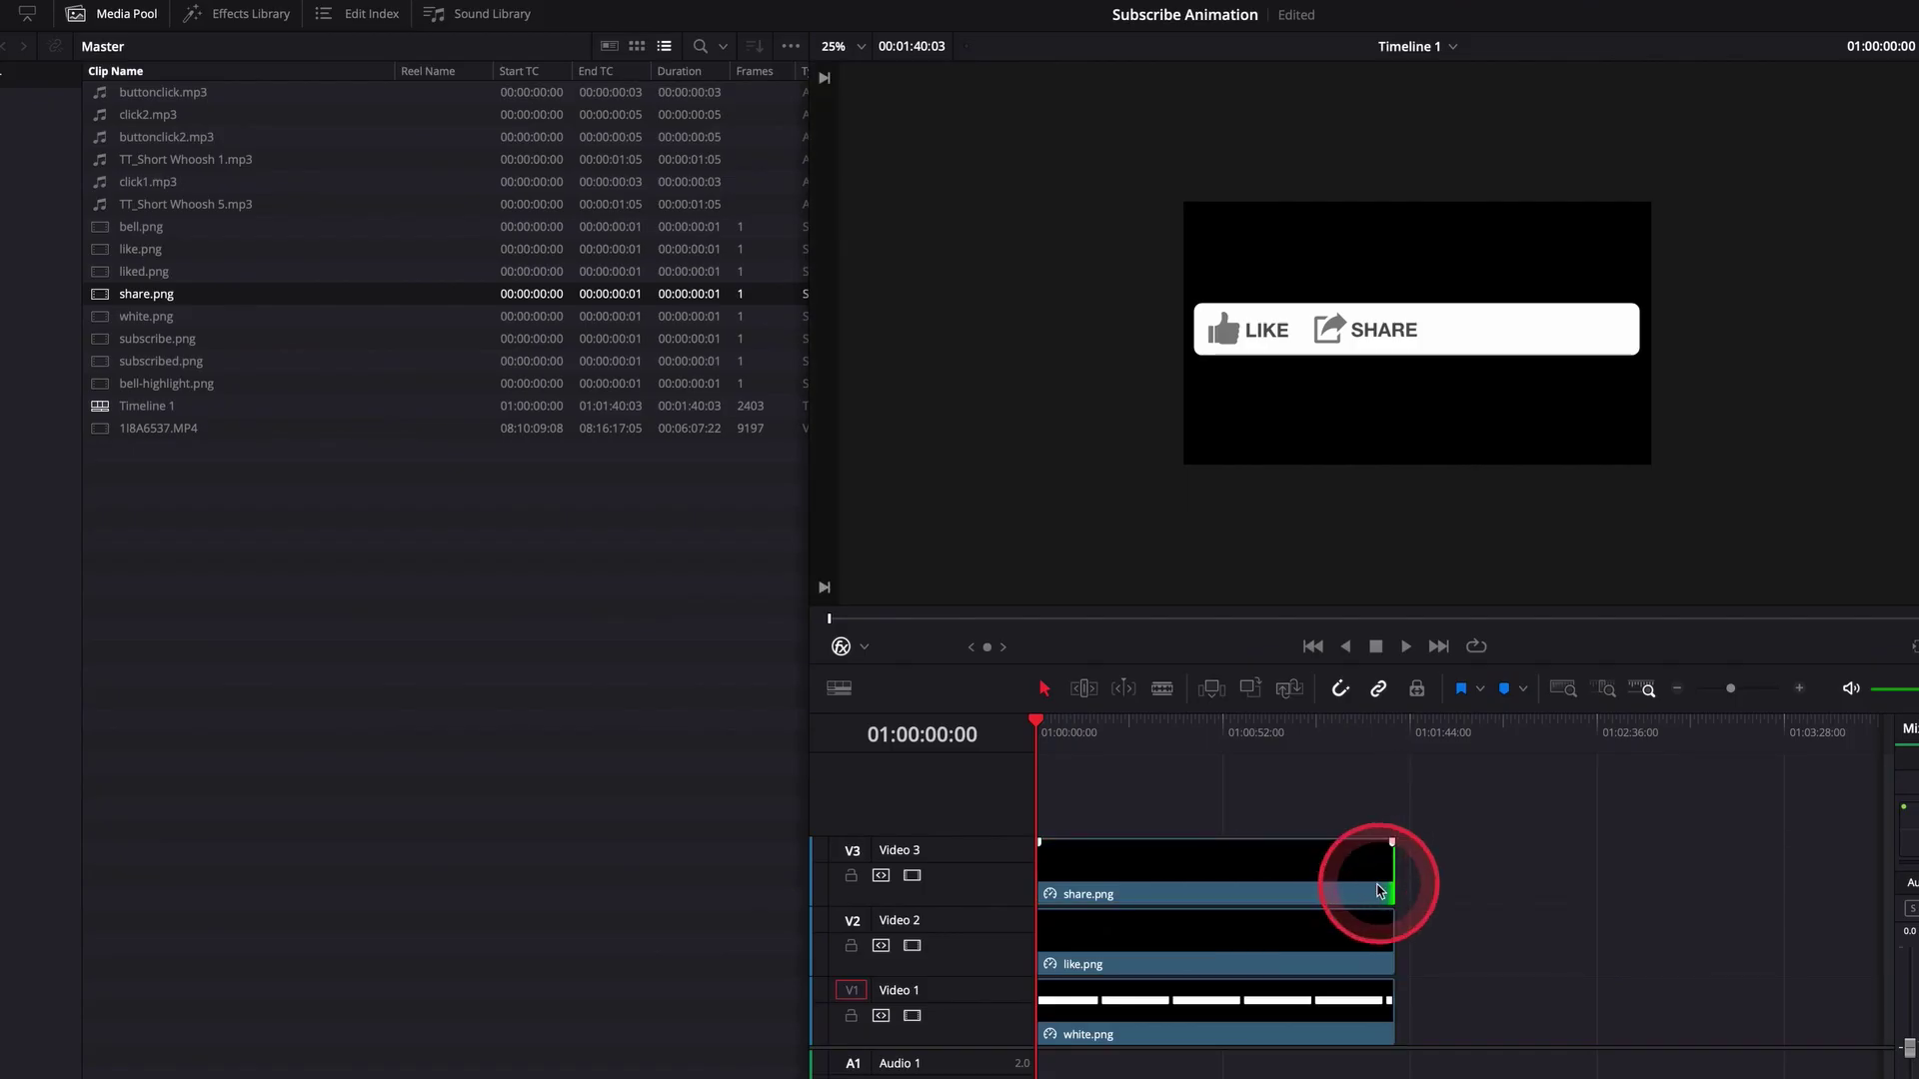
left_click(120, 342)
left_click_drag(115, 343, 1047, 805)
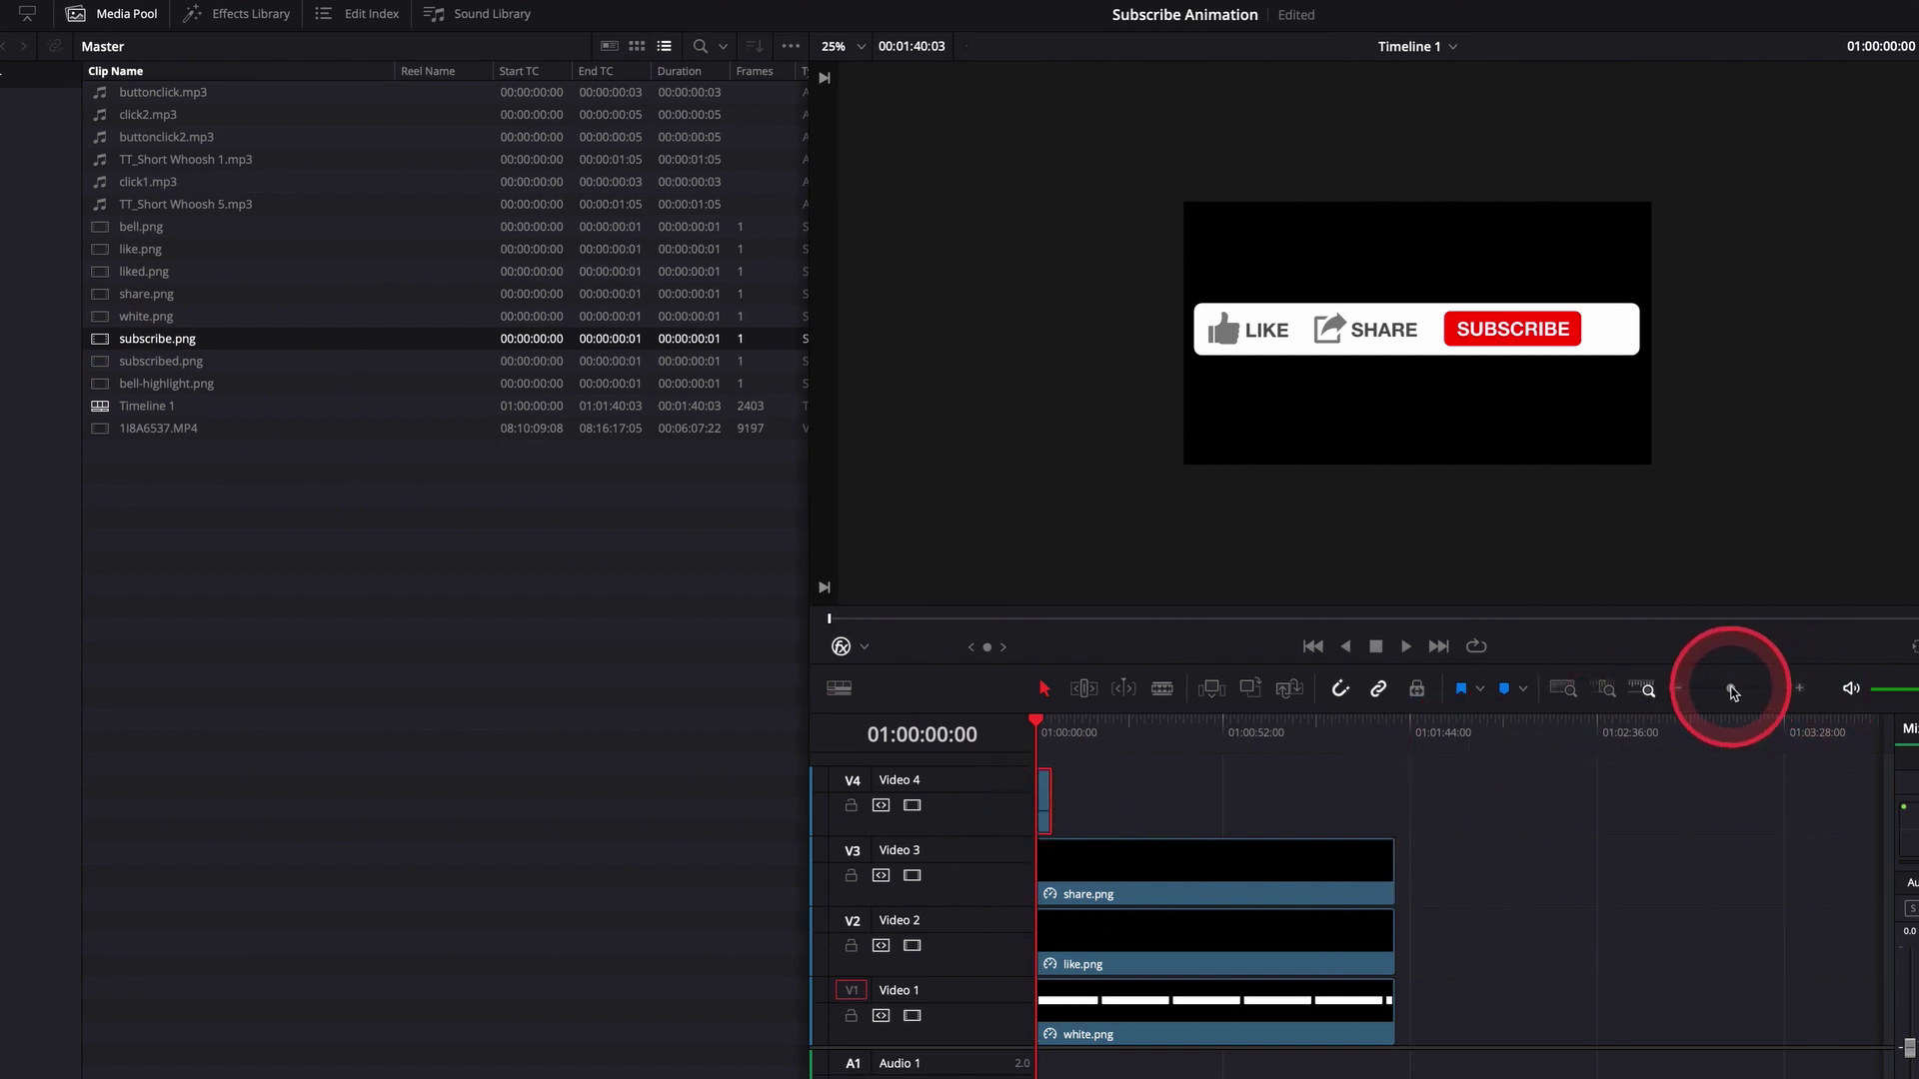
left_click_drag(1732, 692, 1737, 688)
Step: Place bell.png on Video 5 and arrowpointer.png on Video 6, matching their length to the other layers
left_click_drag(100, 226, 1057, 793)
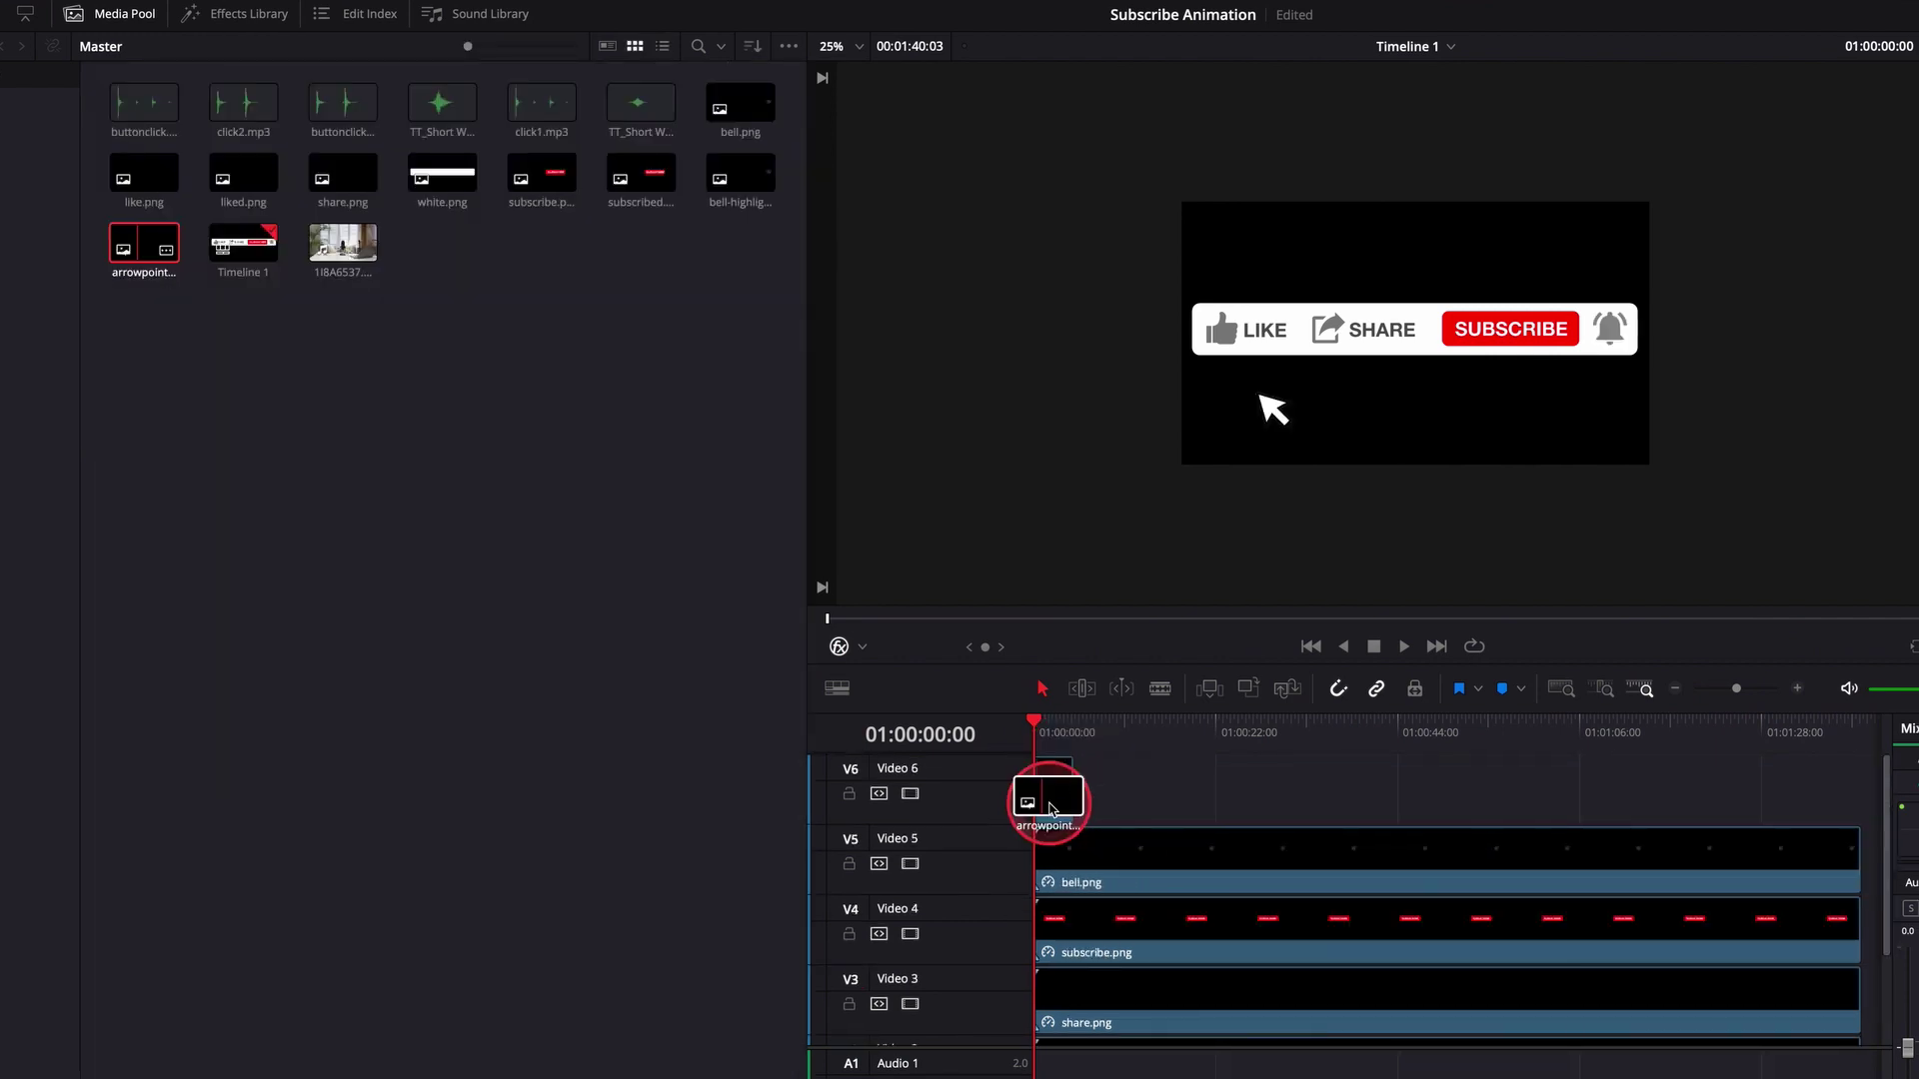
left_click_drag(1051, 797, 1785, 814)
left_click_drag(1827, 815, 1778, 814)
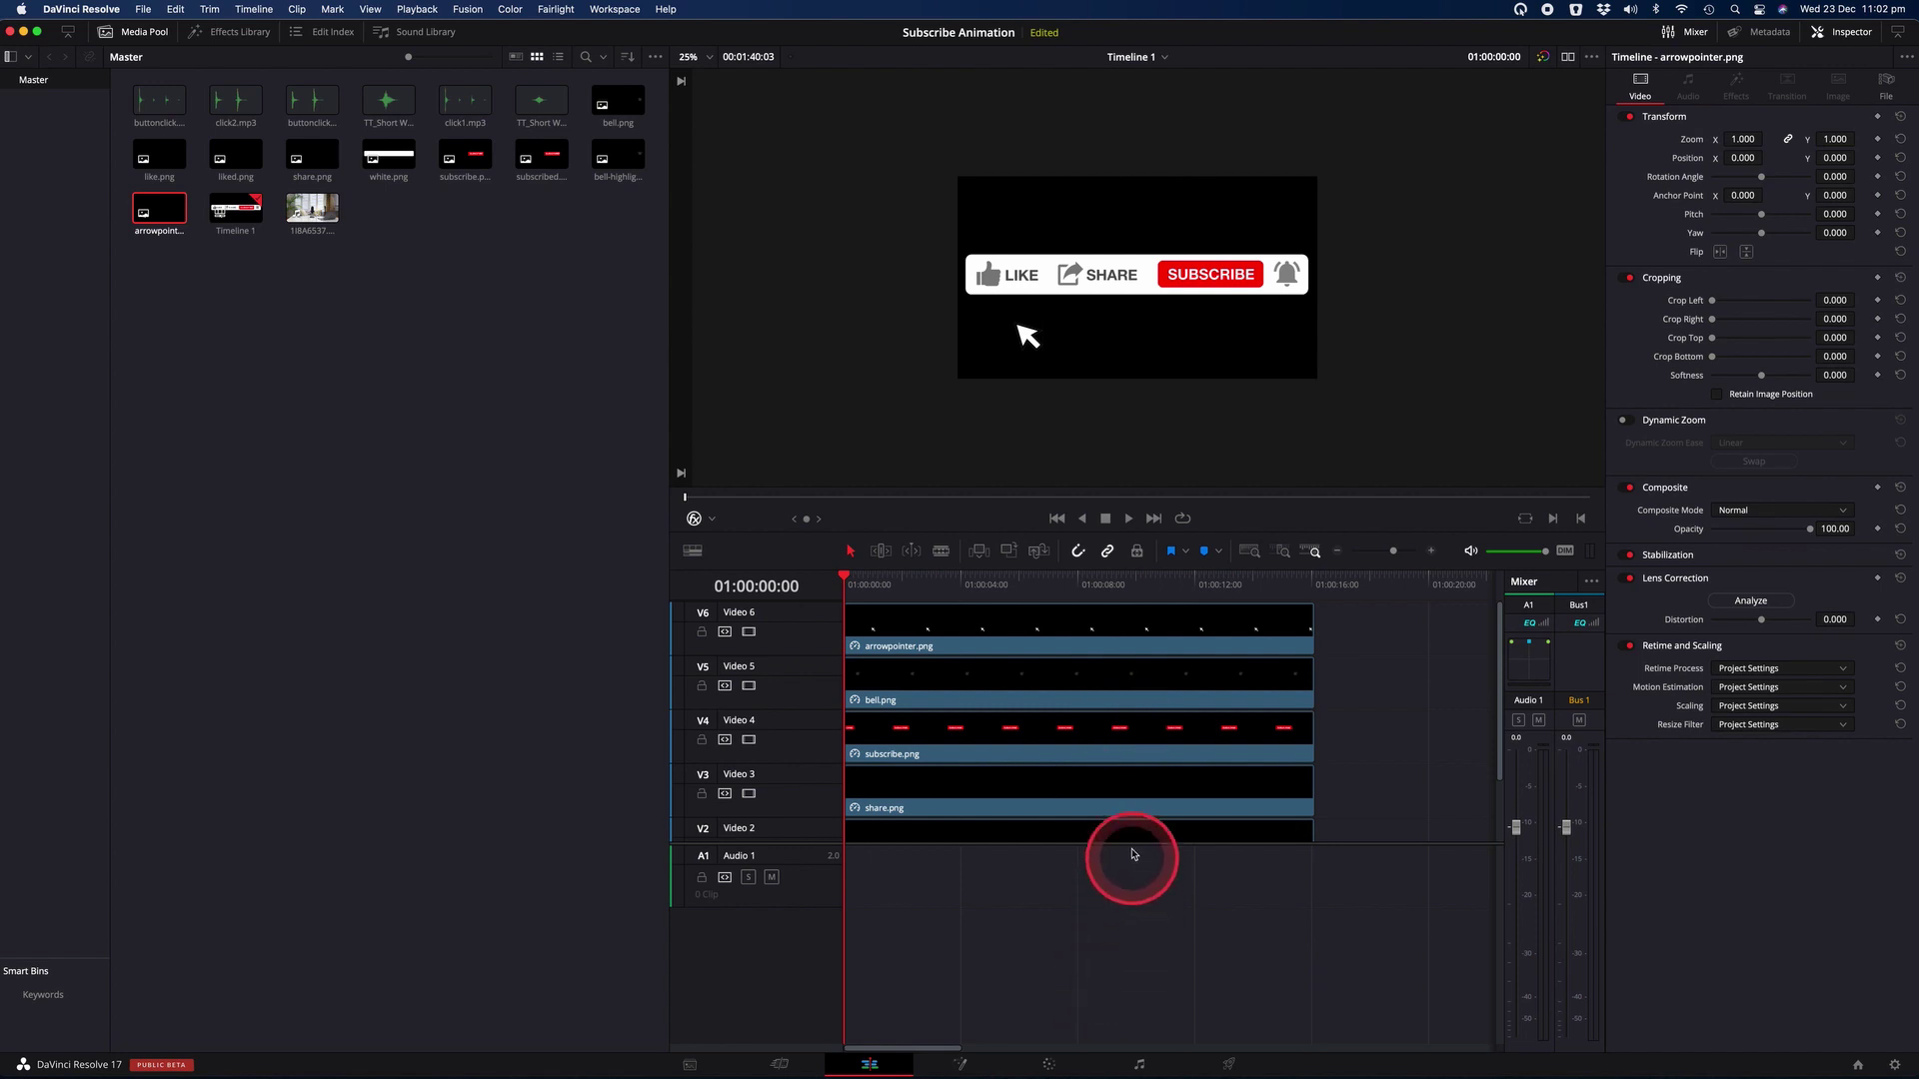
Step: Set the opacity of the like.png and share.png clips to 50
left_click(1065, 787)
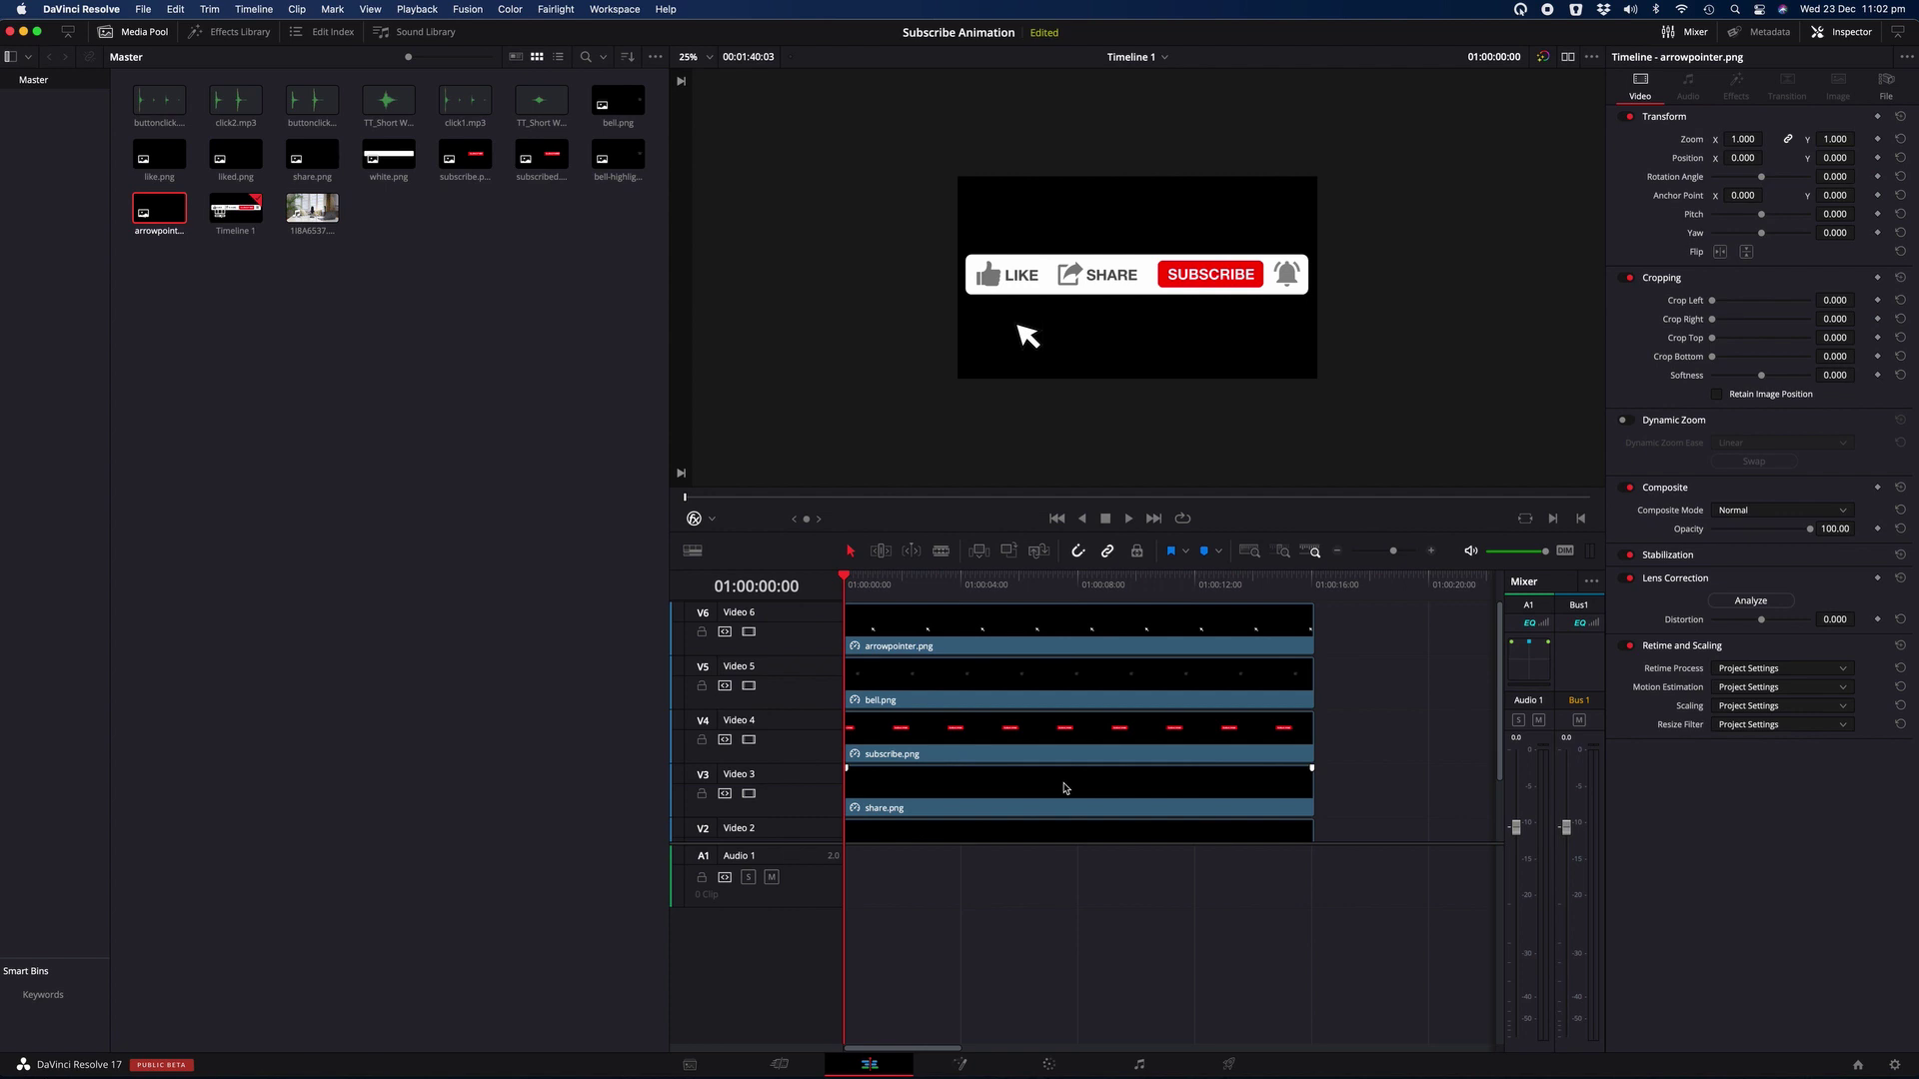
scroll(1064, 788, "down", 3)
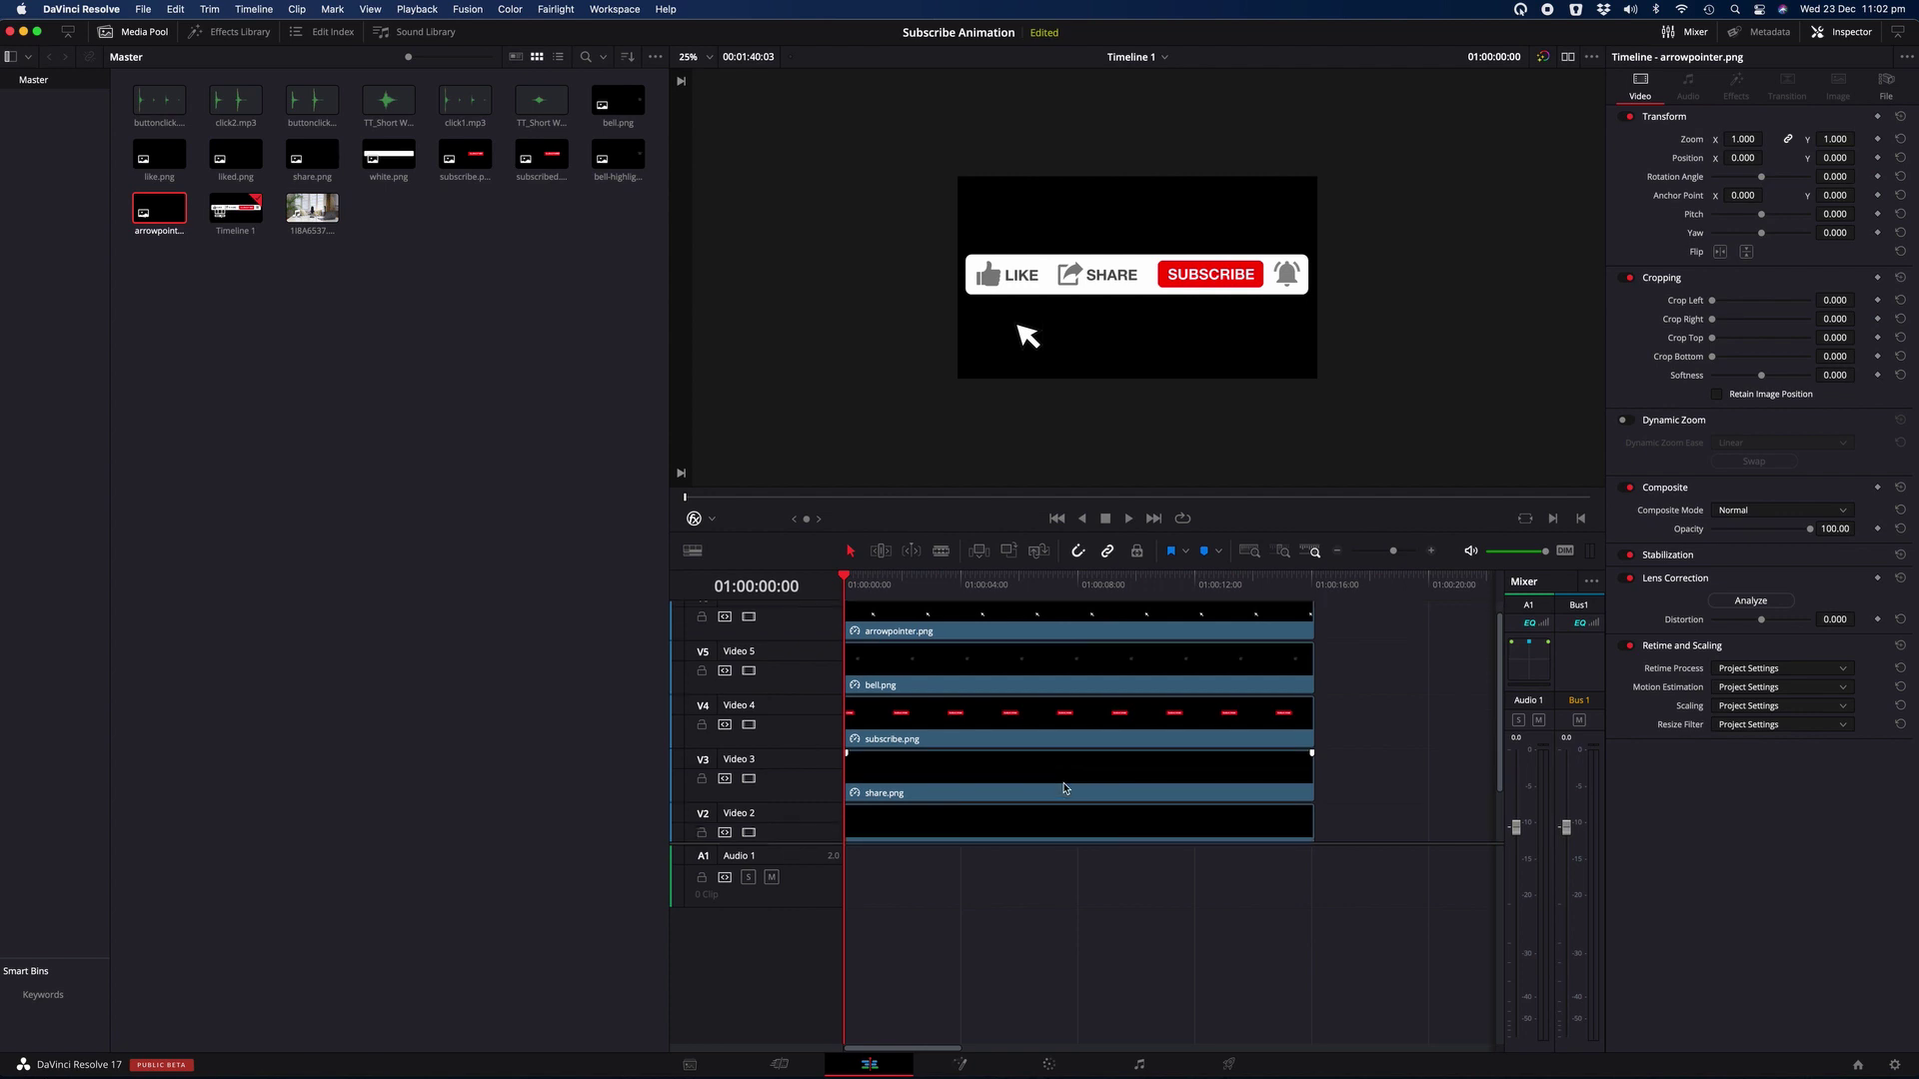
left_click(1065, 788)
left_click(1667, 508)
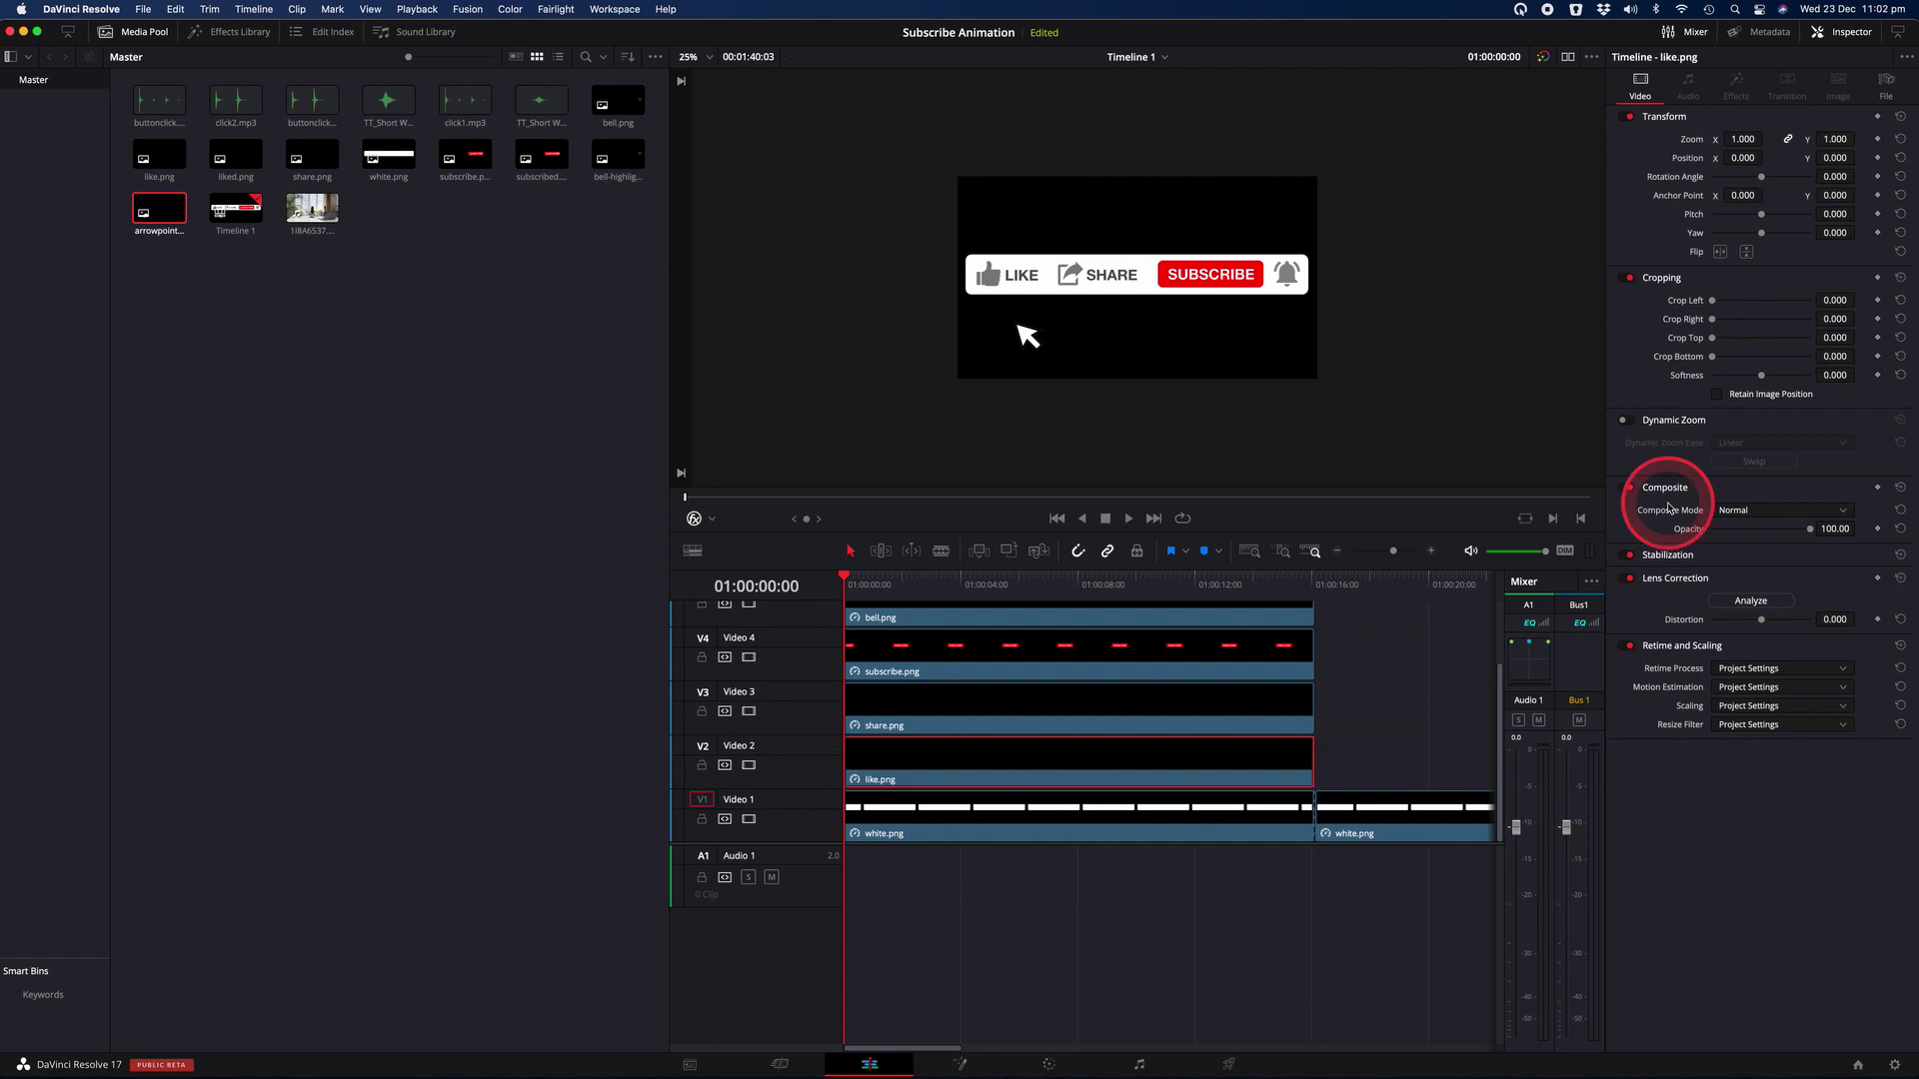
left_click(1667, 508)
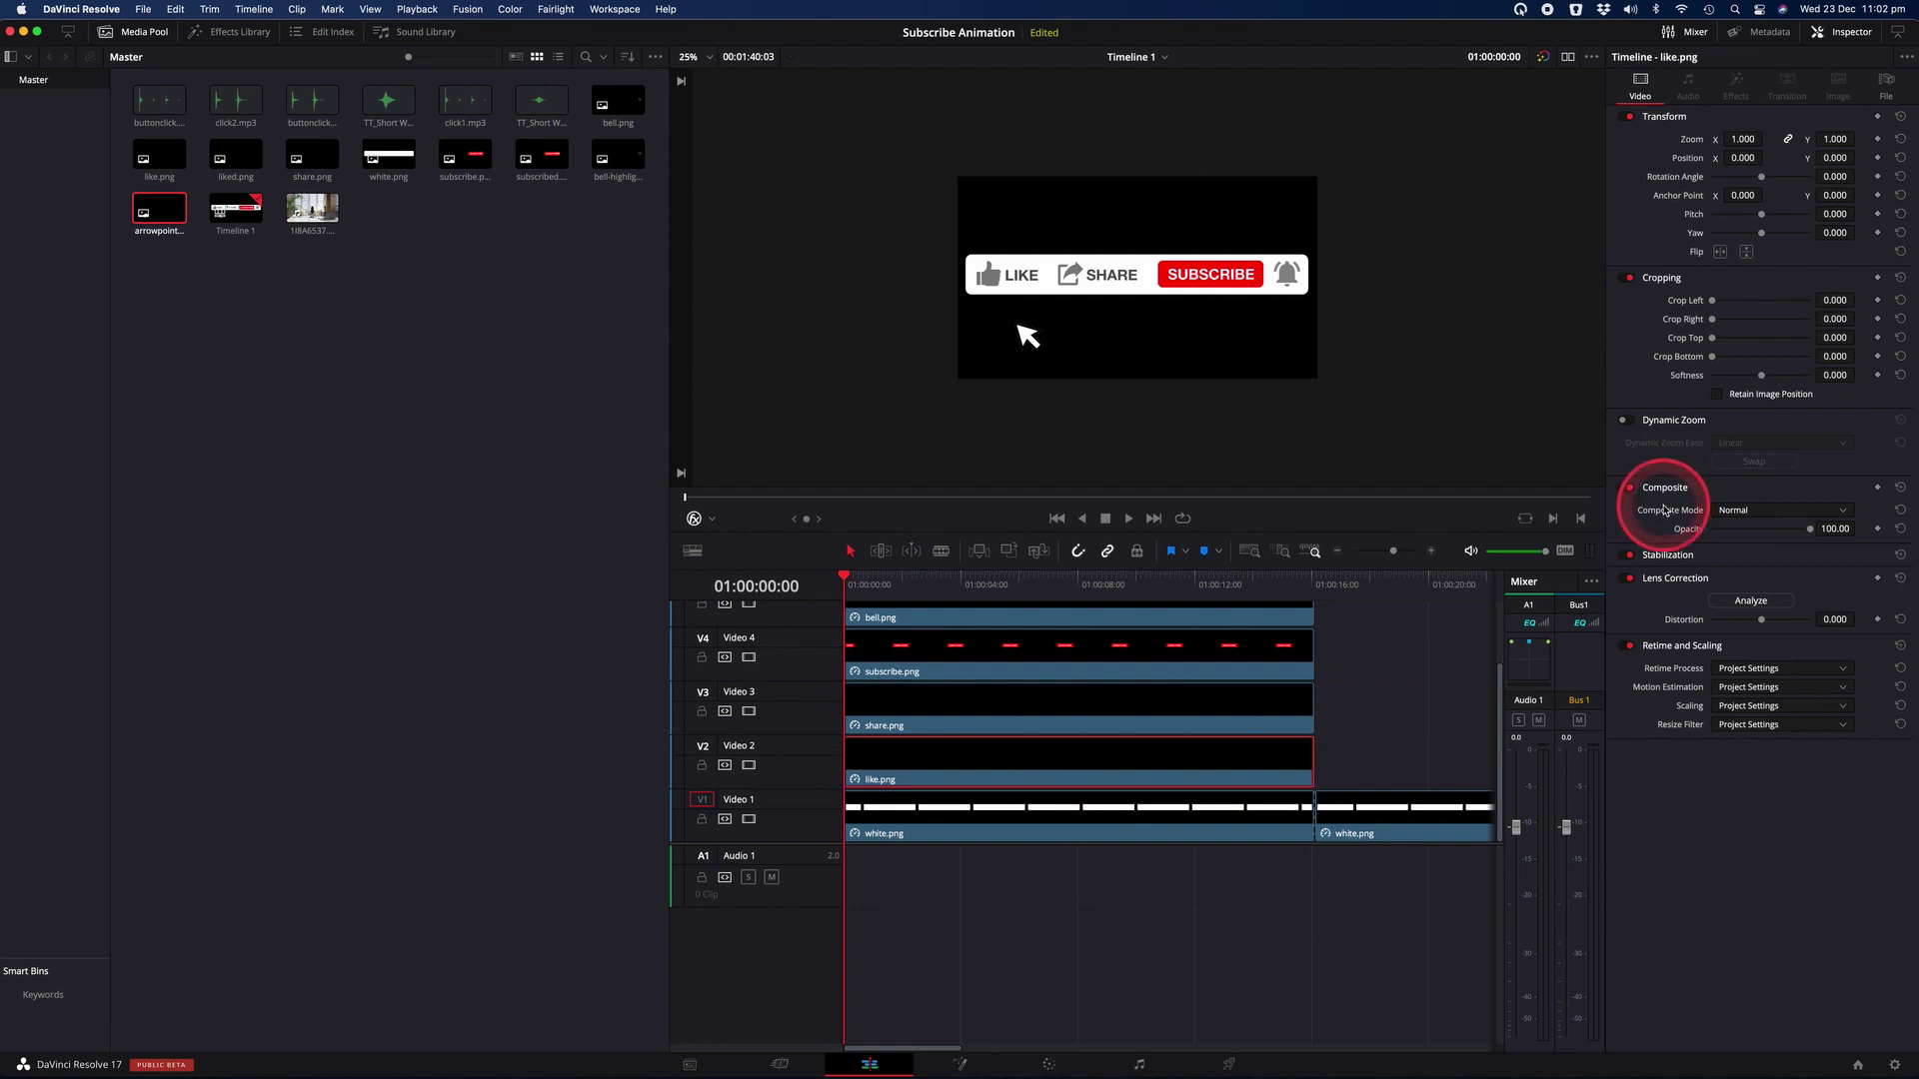
left_click(1810, 531)
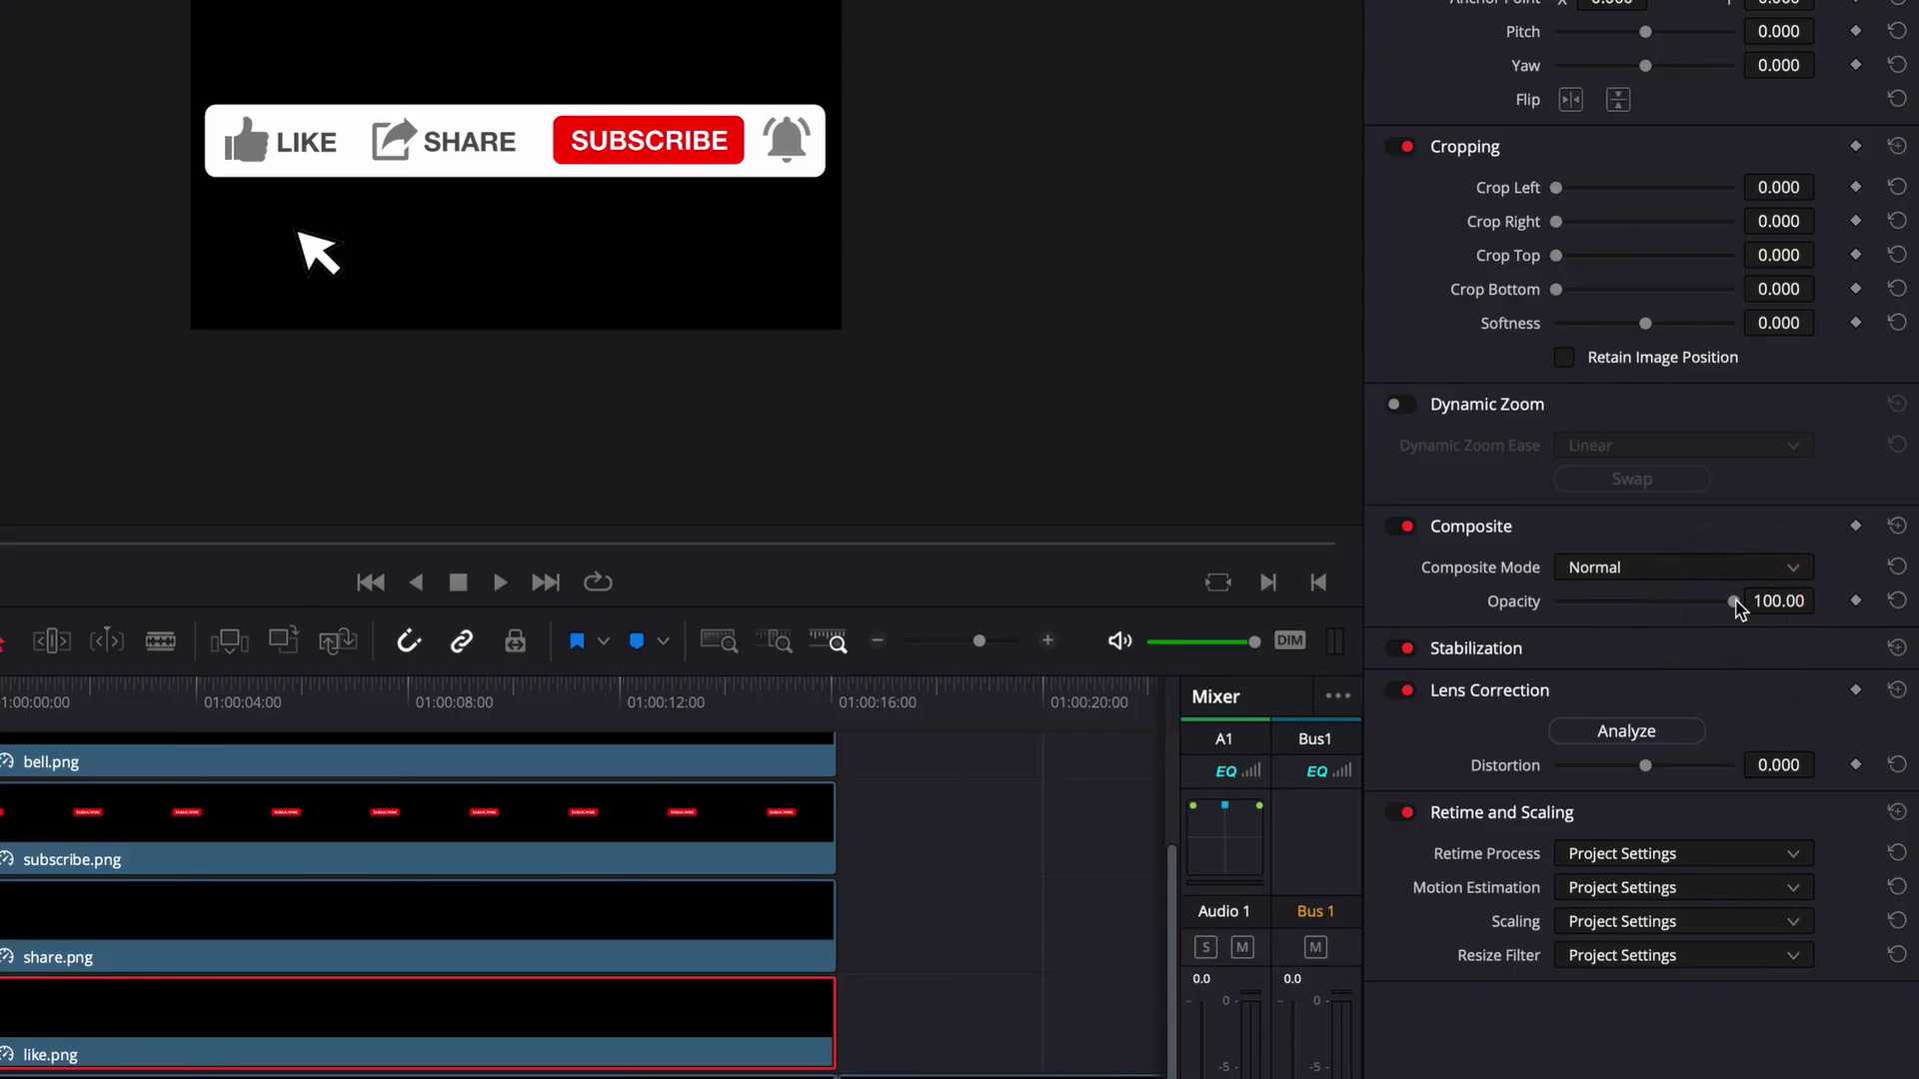
left_click_drag(1736, 602, 1642, 604)
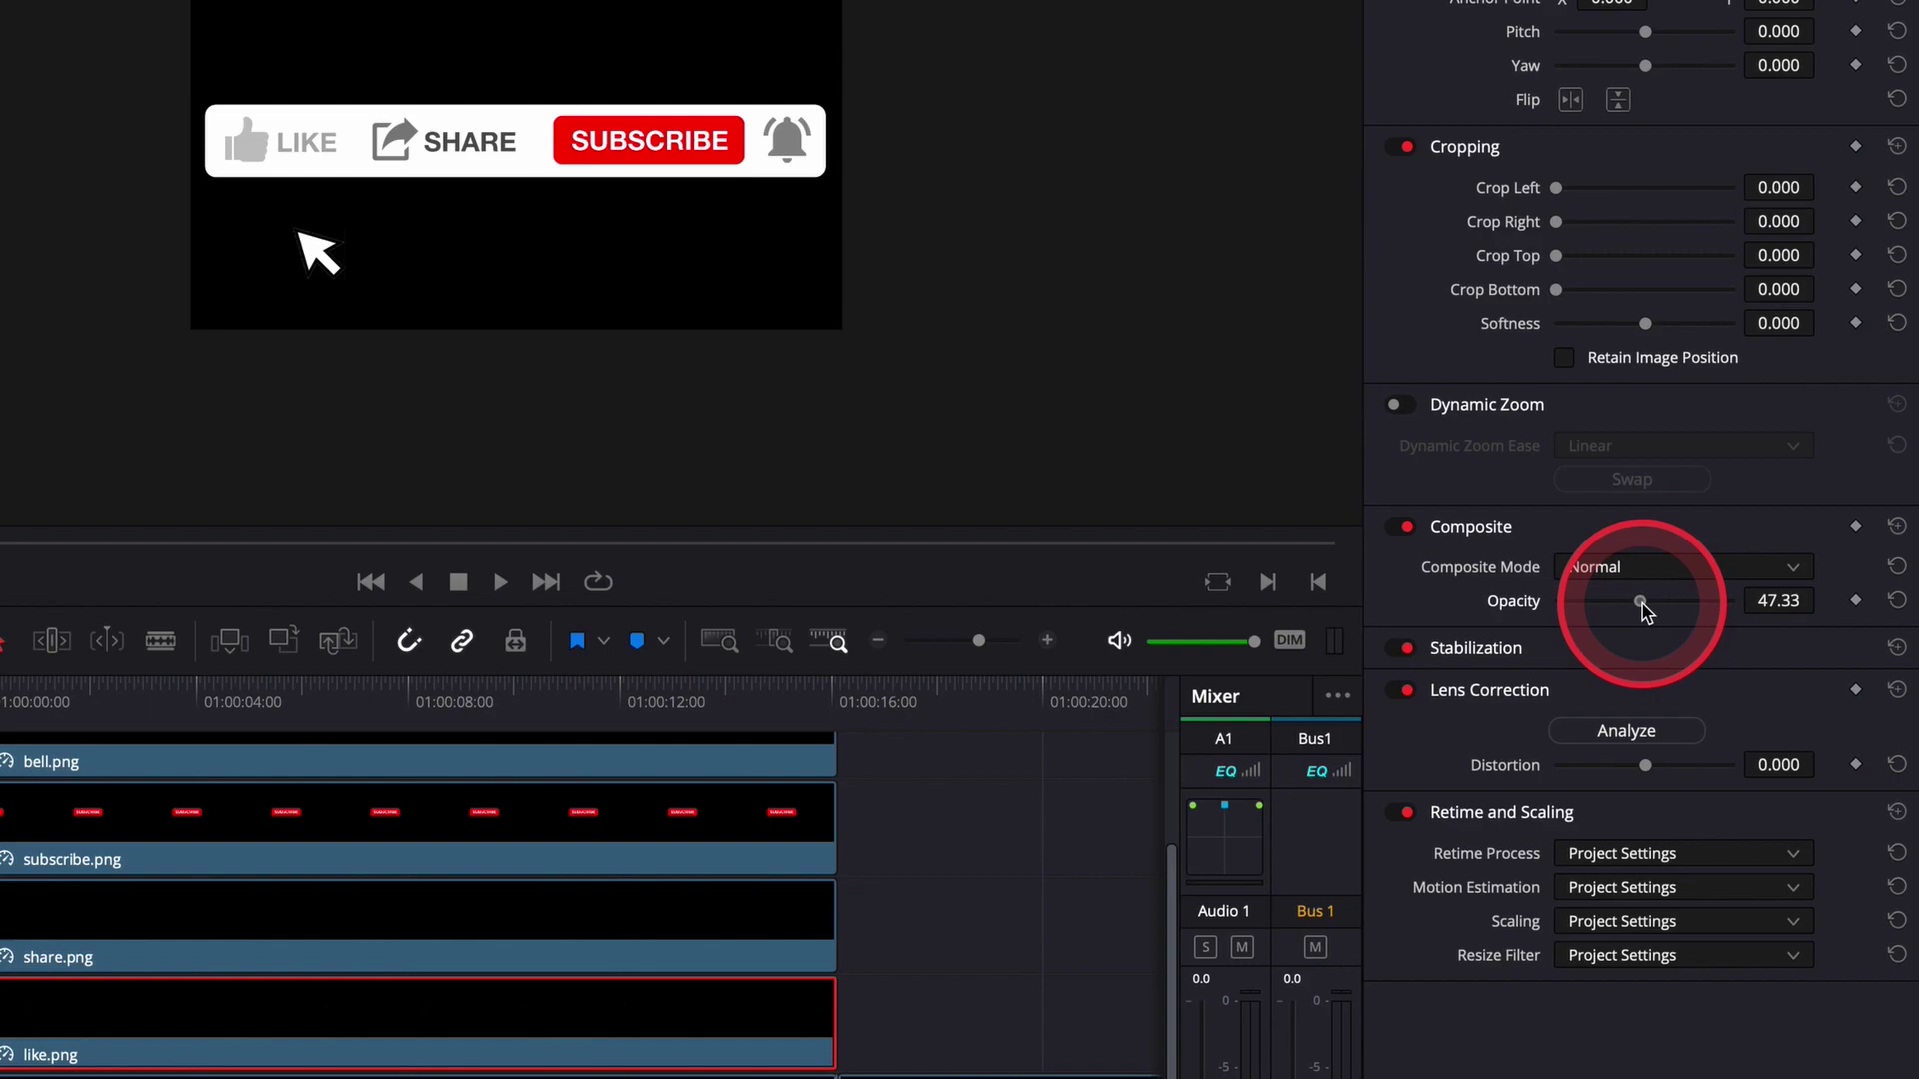
left_click(1775, 600)
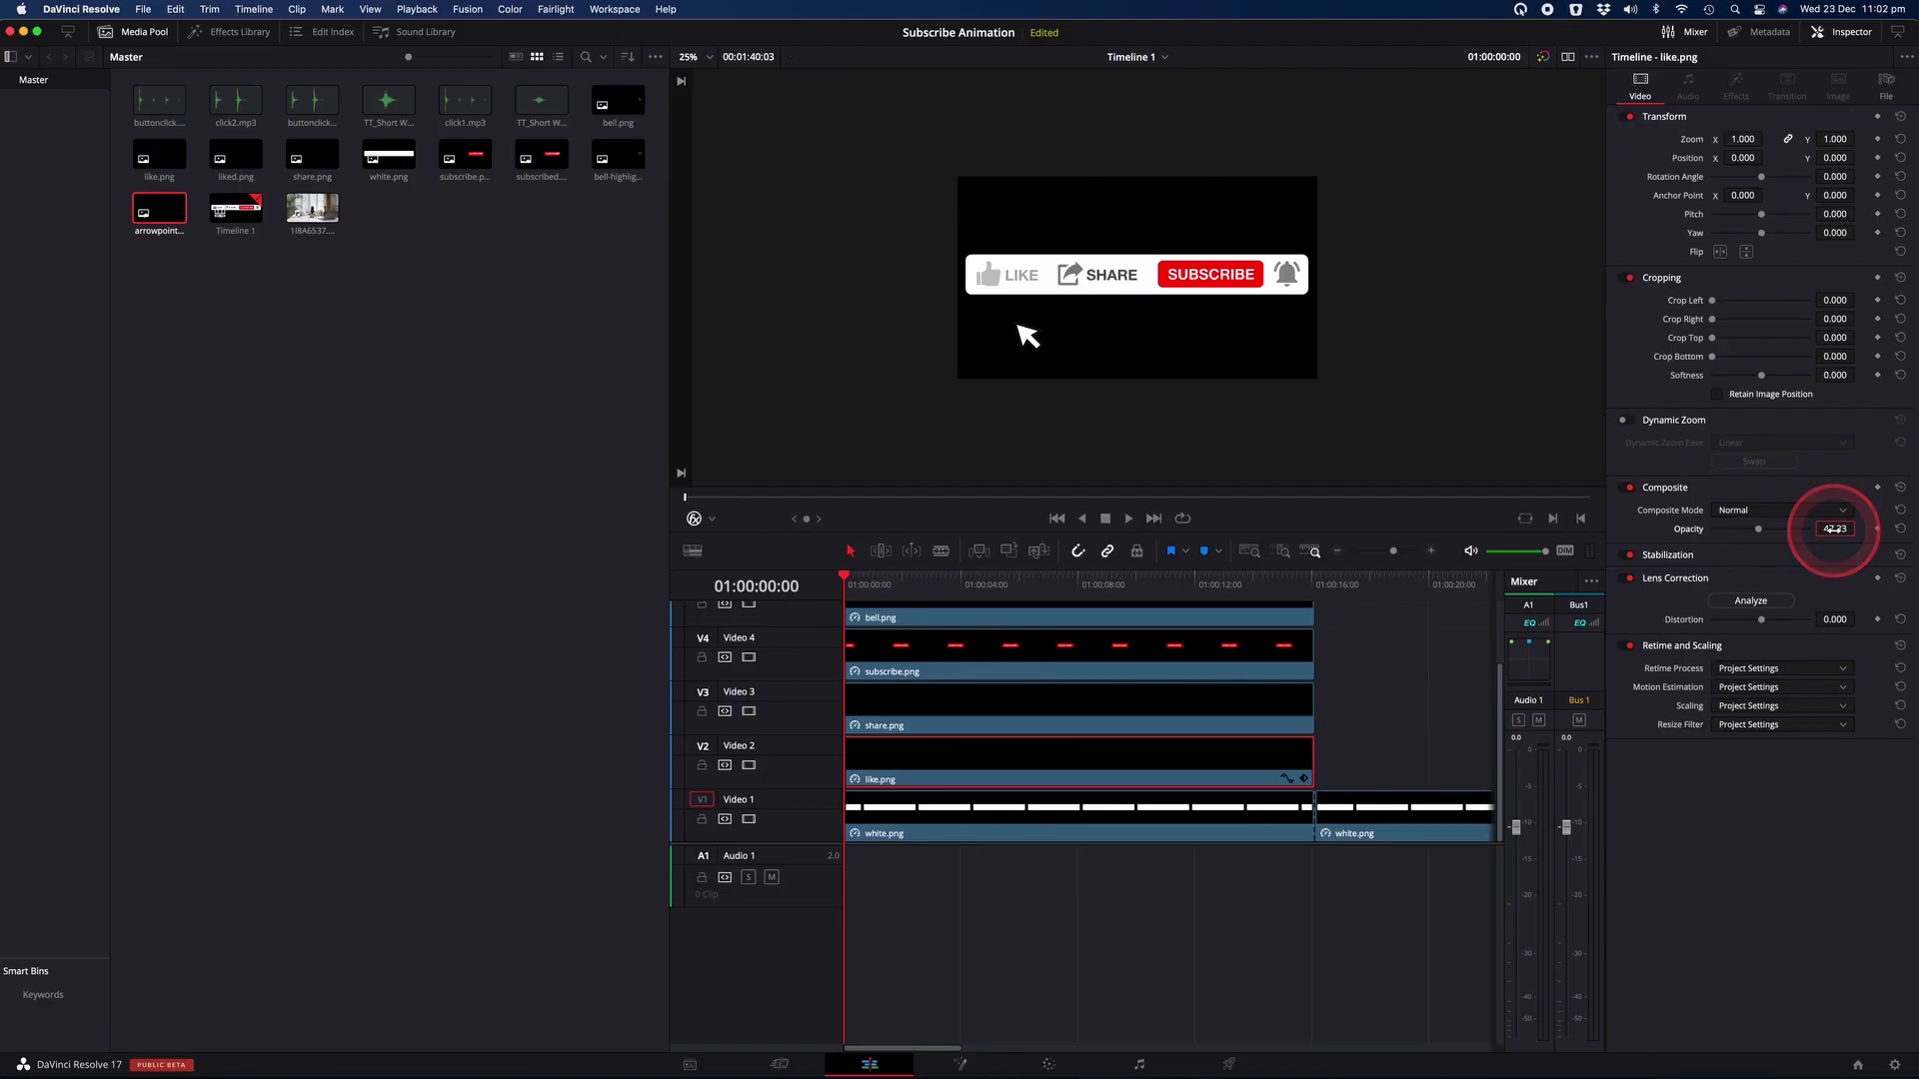
key("BackSpace")
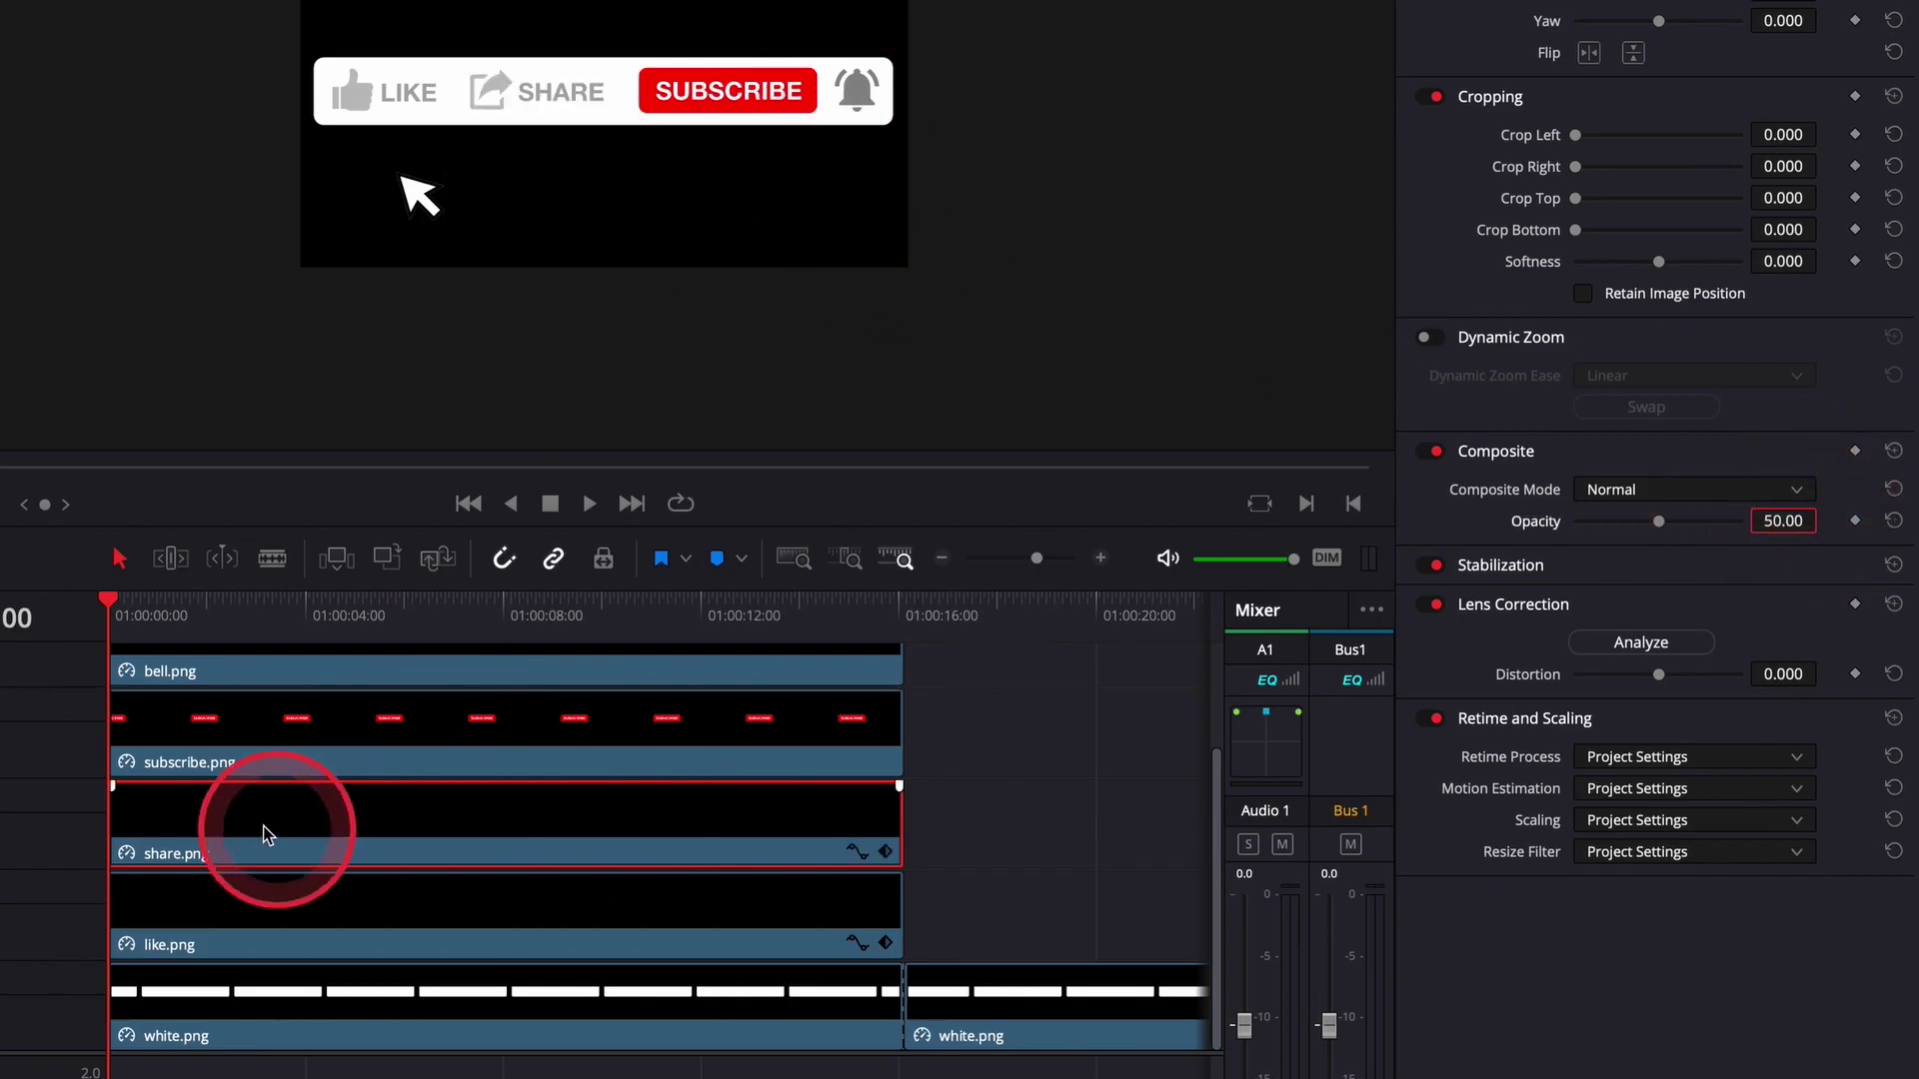
Step: Set the opacity of the bell.png clip on Video 5 to 50
scroll(266, 832, "up", 2)
left_click(271, 700)
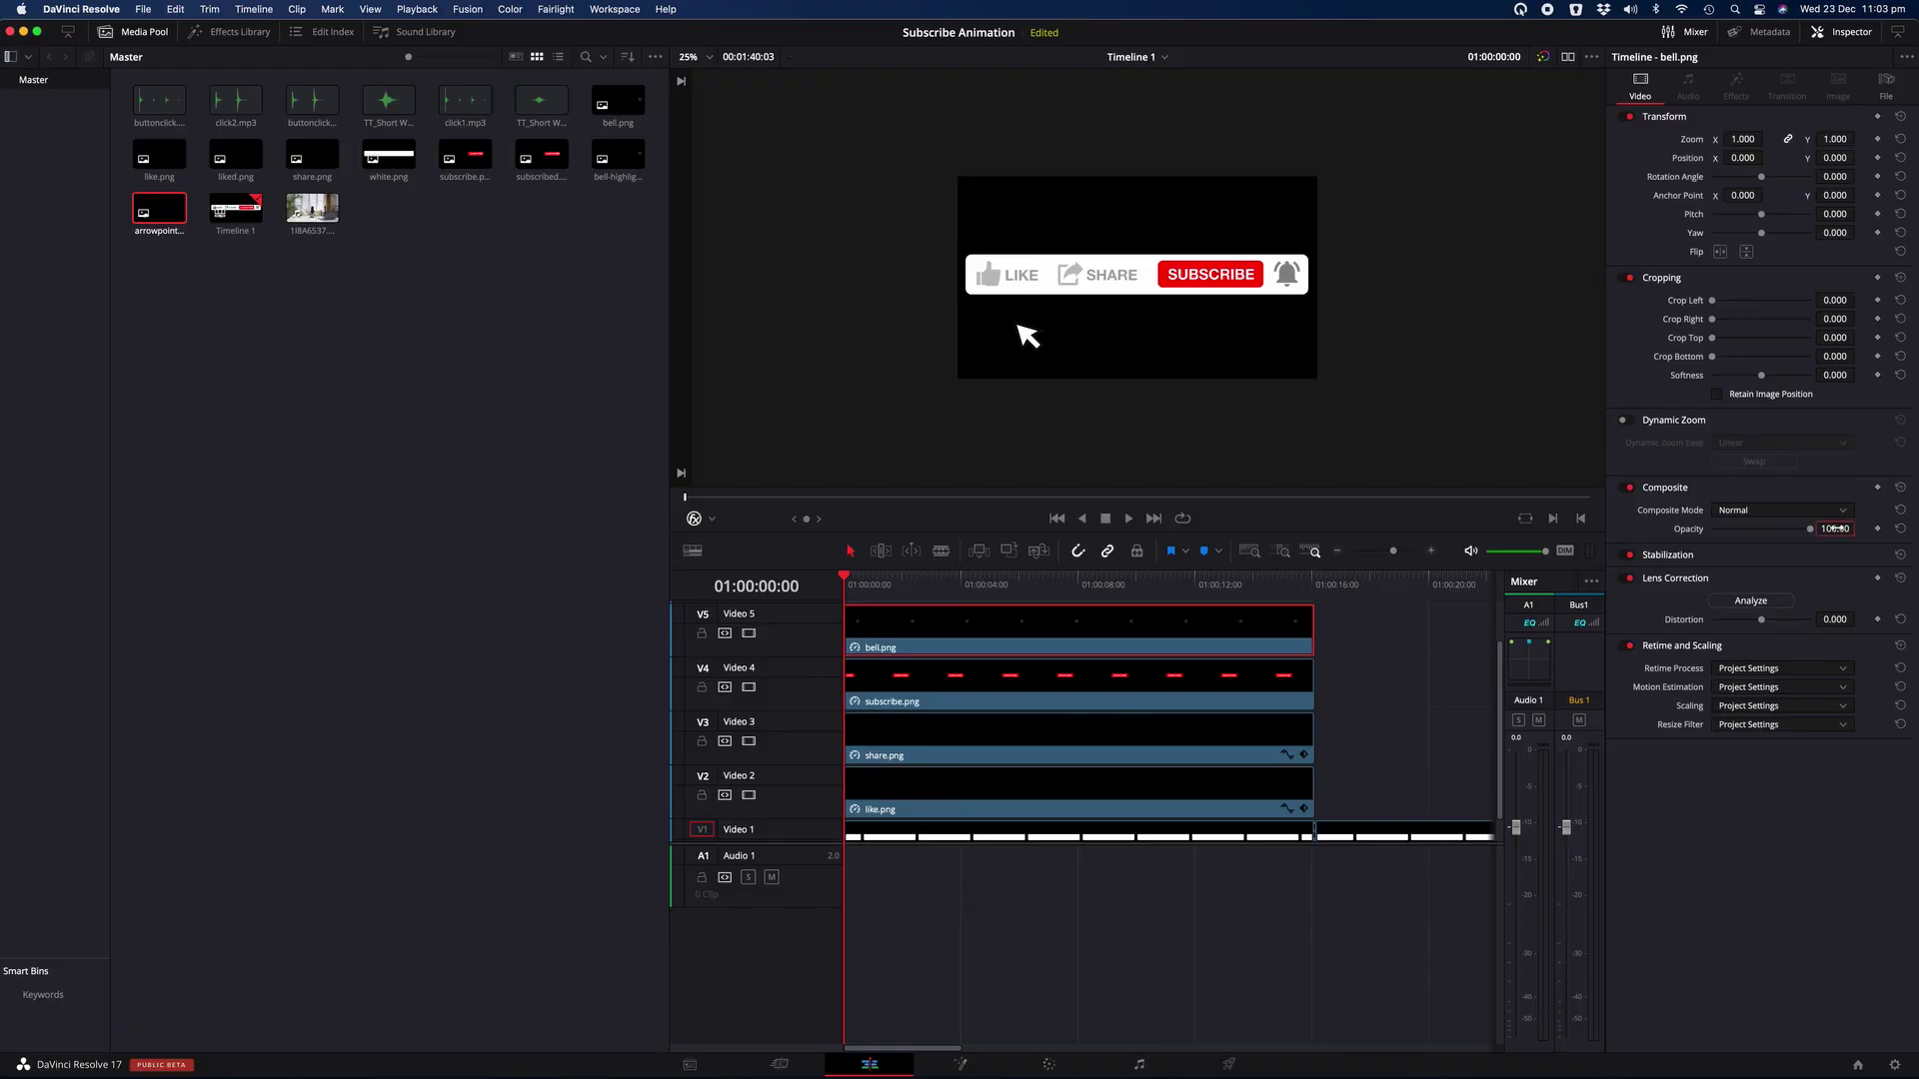
scroll(1119, 700, "up", 2)
left_click(1119, 701)
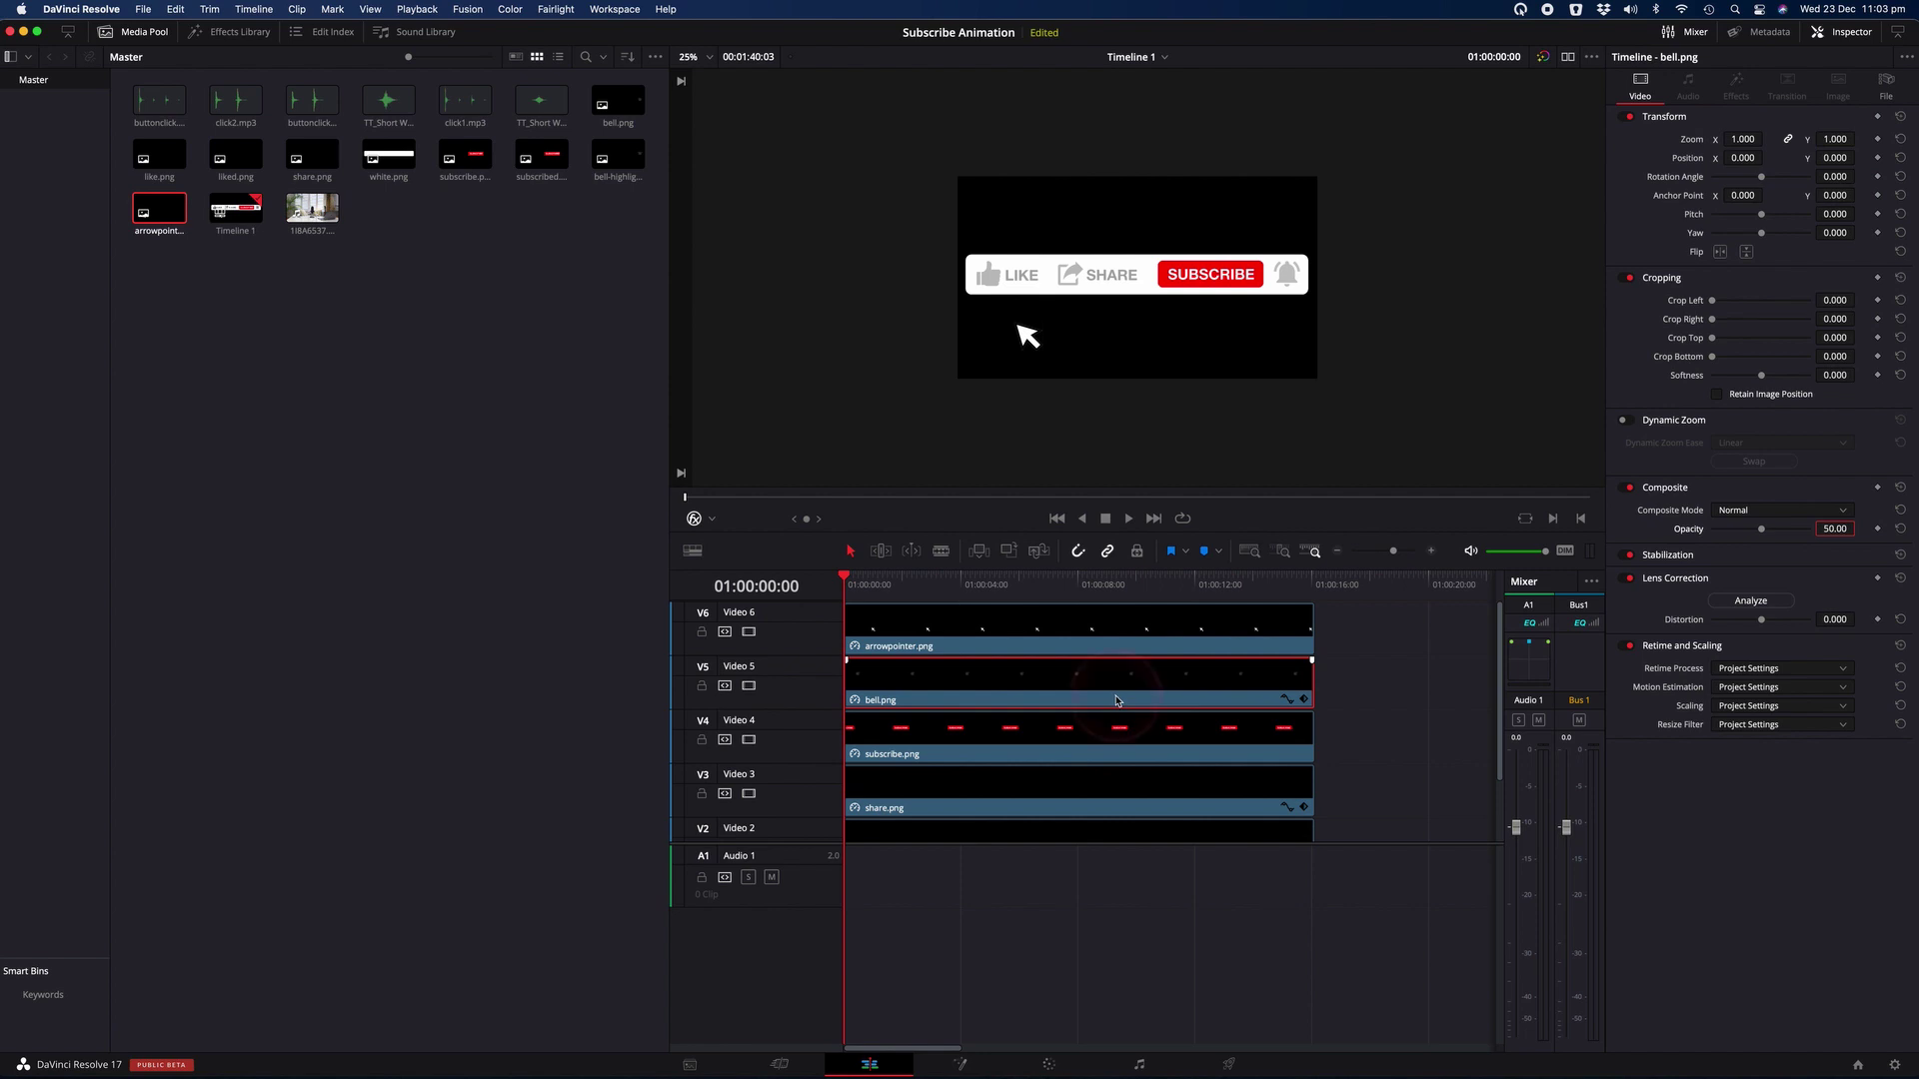
left_click(888, 578)
left_click(1179, 288)
left_click(1016, 255)
left_click(1071, 280)
left_click(1099, 300)
left_click(1207, 292)
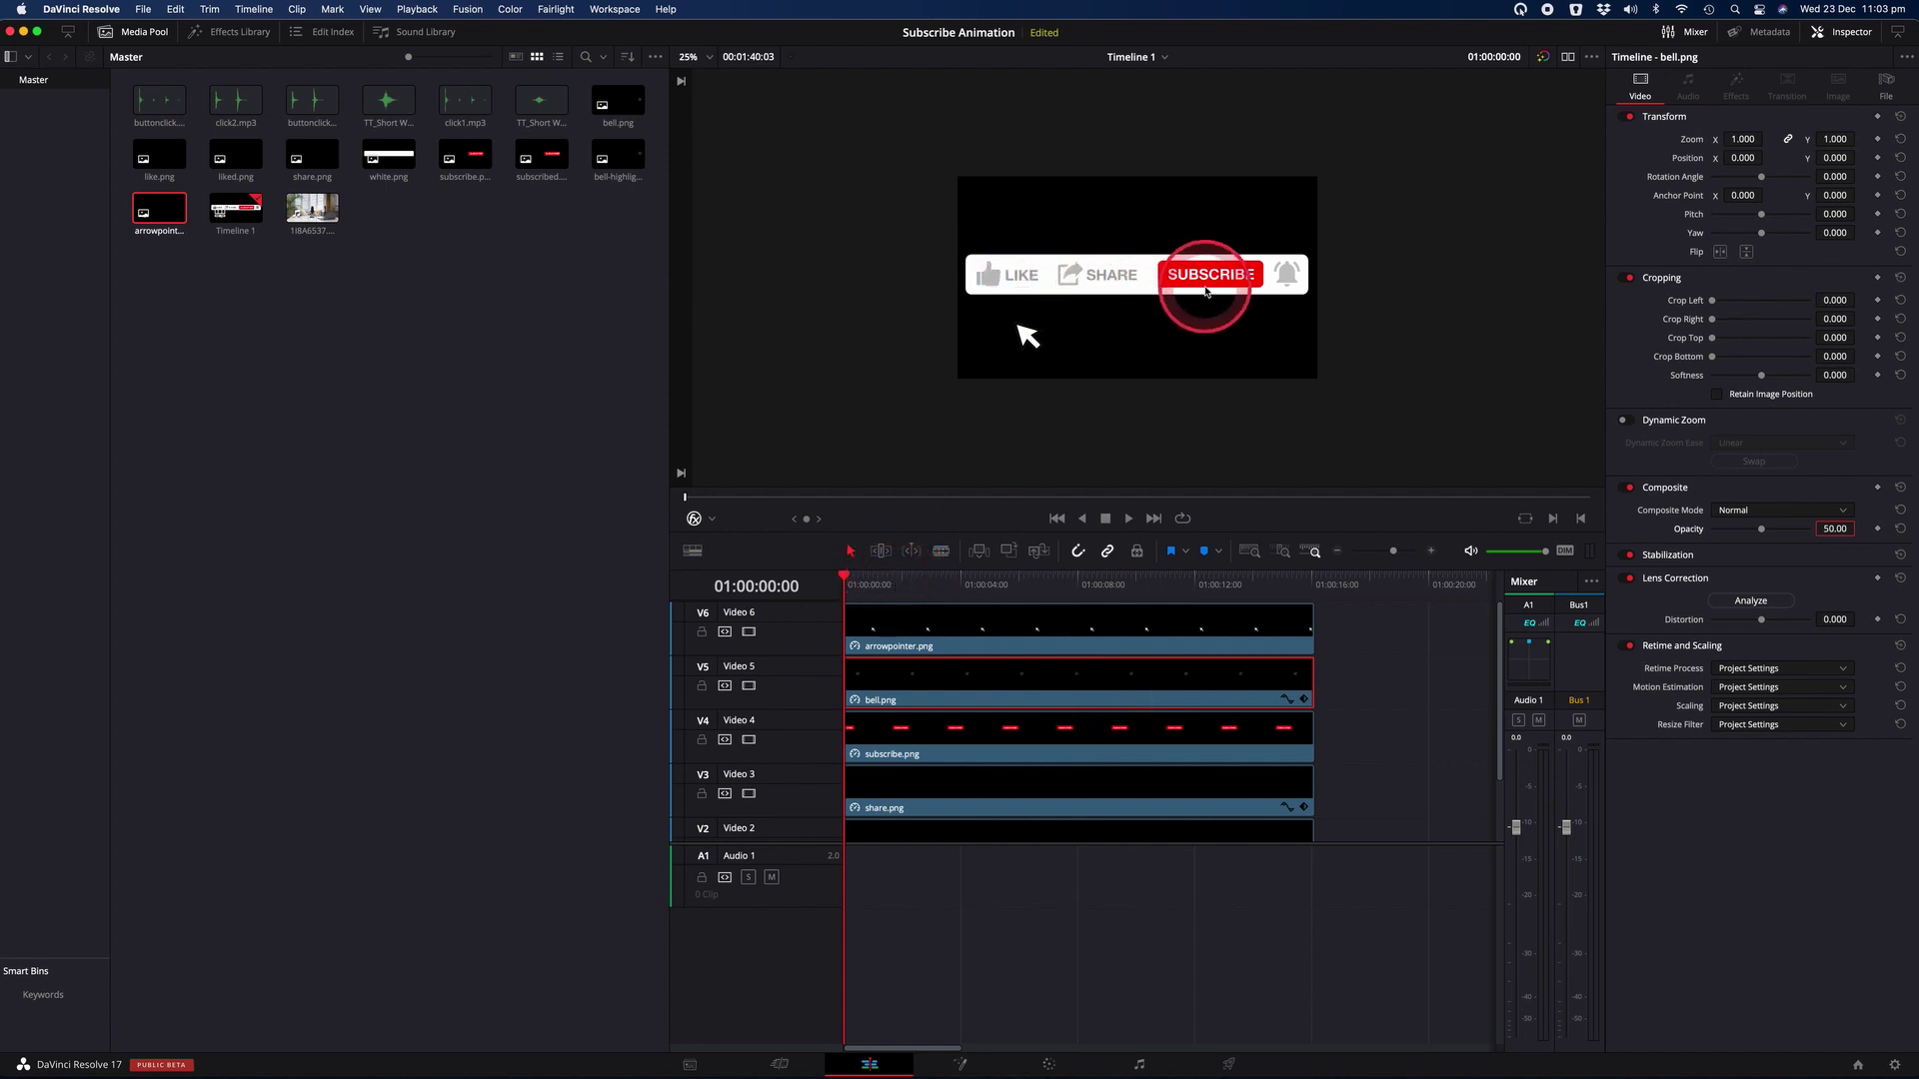
left_click(1277, 285)
left_click(1113, 476)
Step: Keyframe the arrowpointer.png clip's position at the timeline start and at 01:00:03:12
left_click(943, 622)
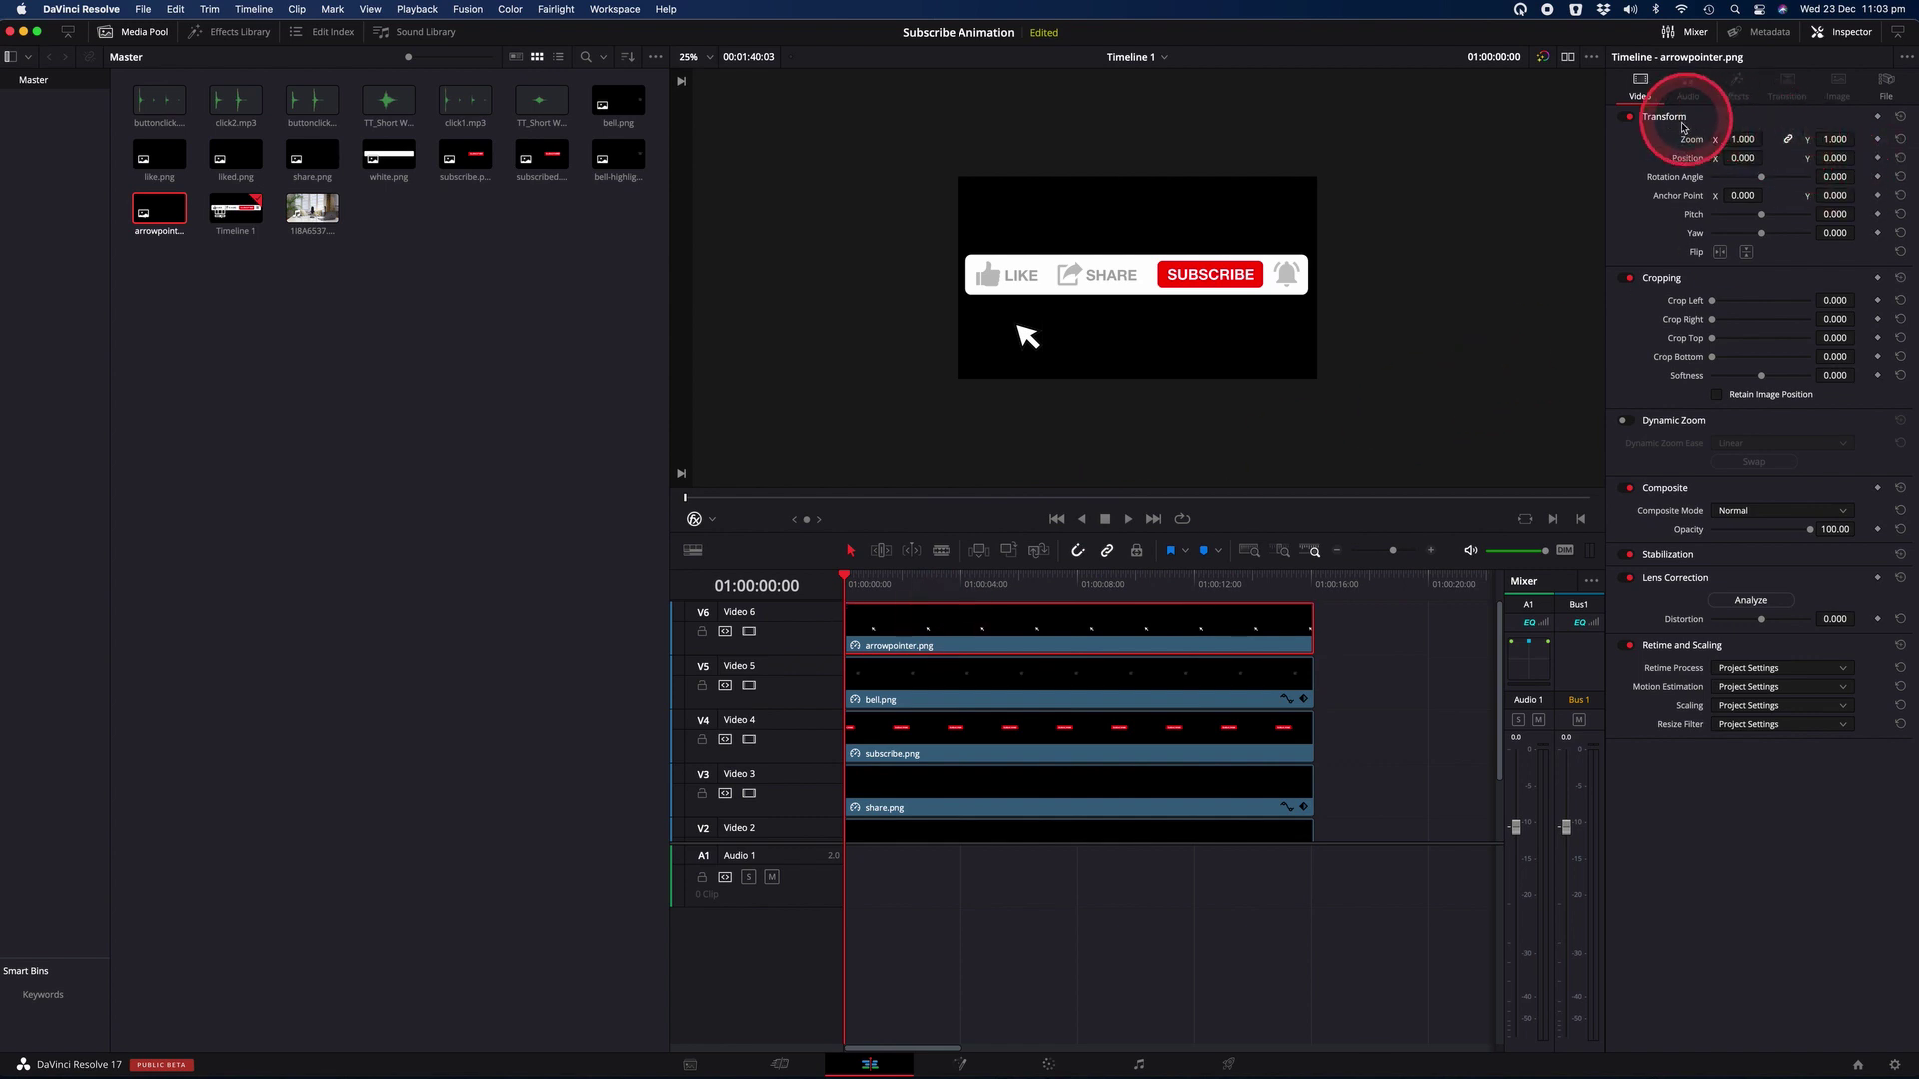
left_click(1877, 157)
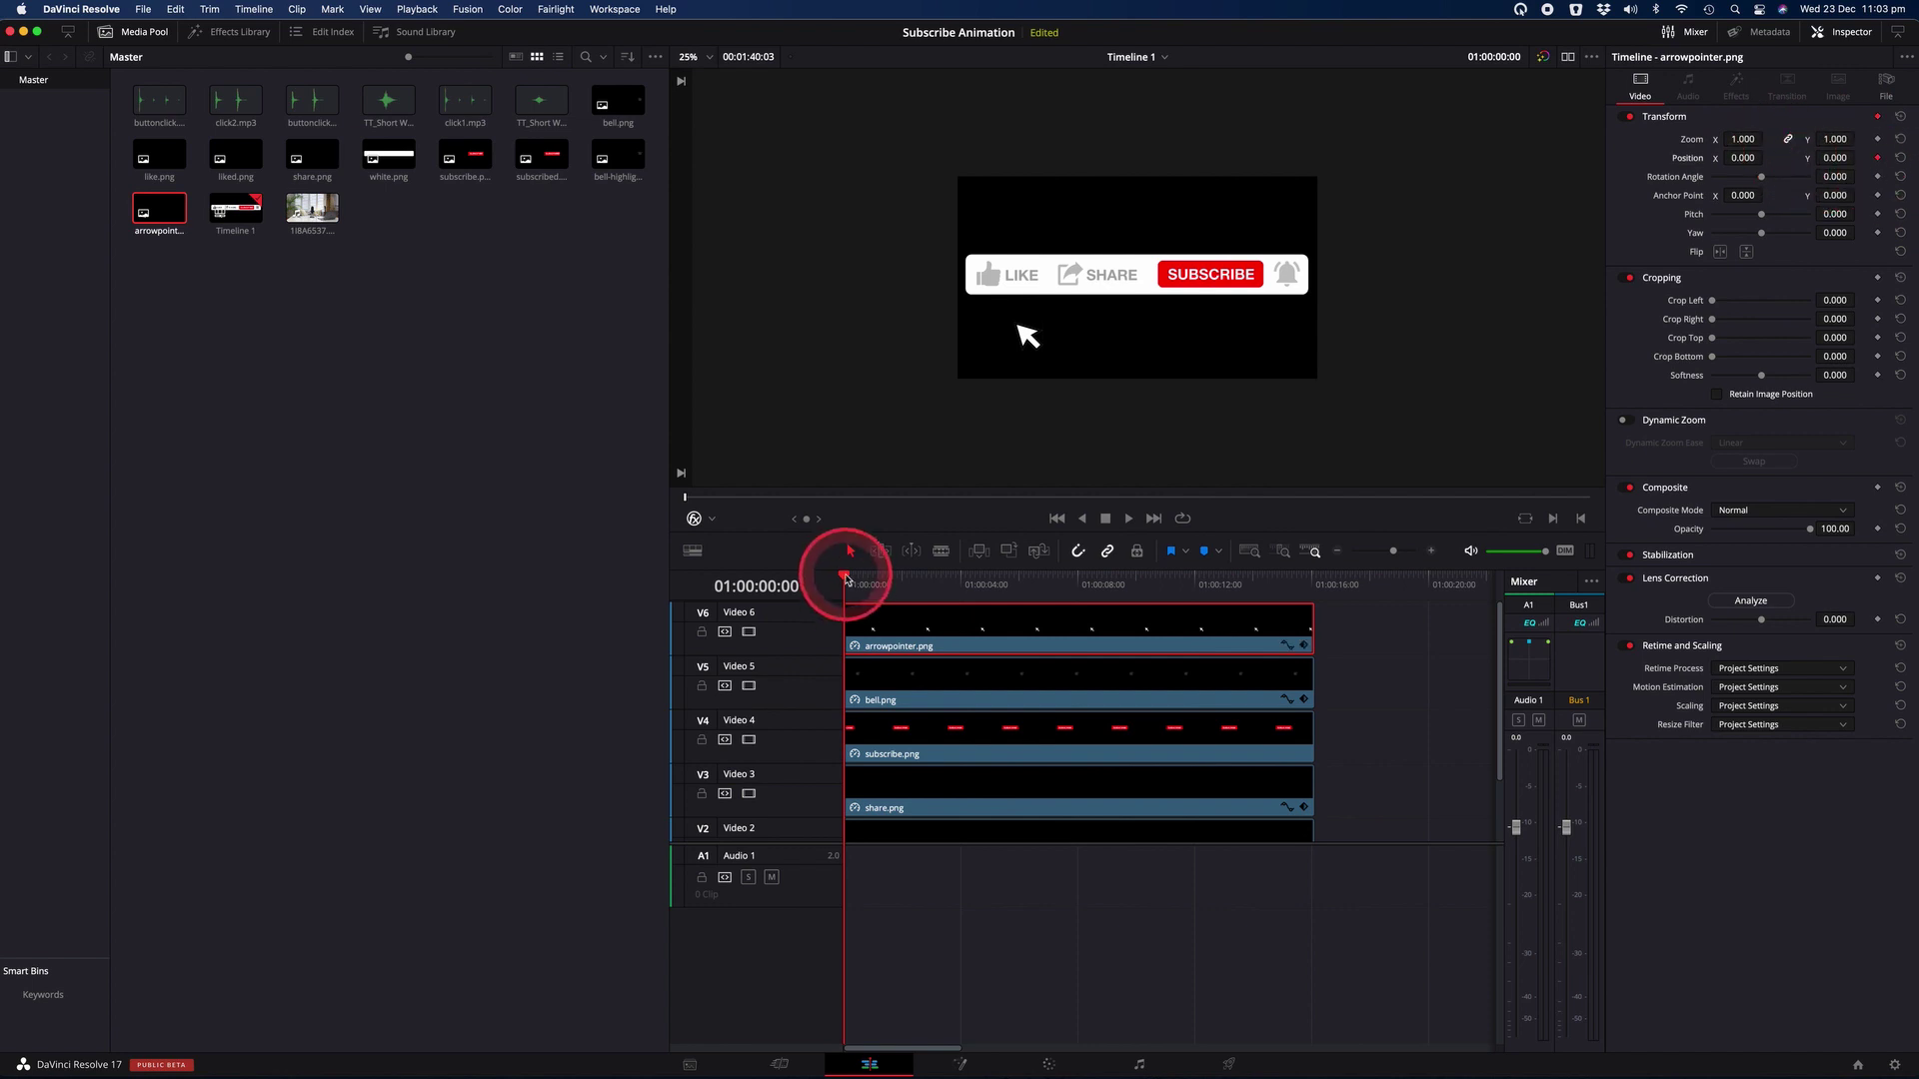
left_click_drag(845, 579, 949, 590)
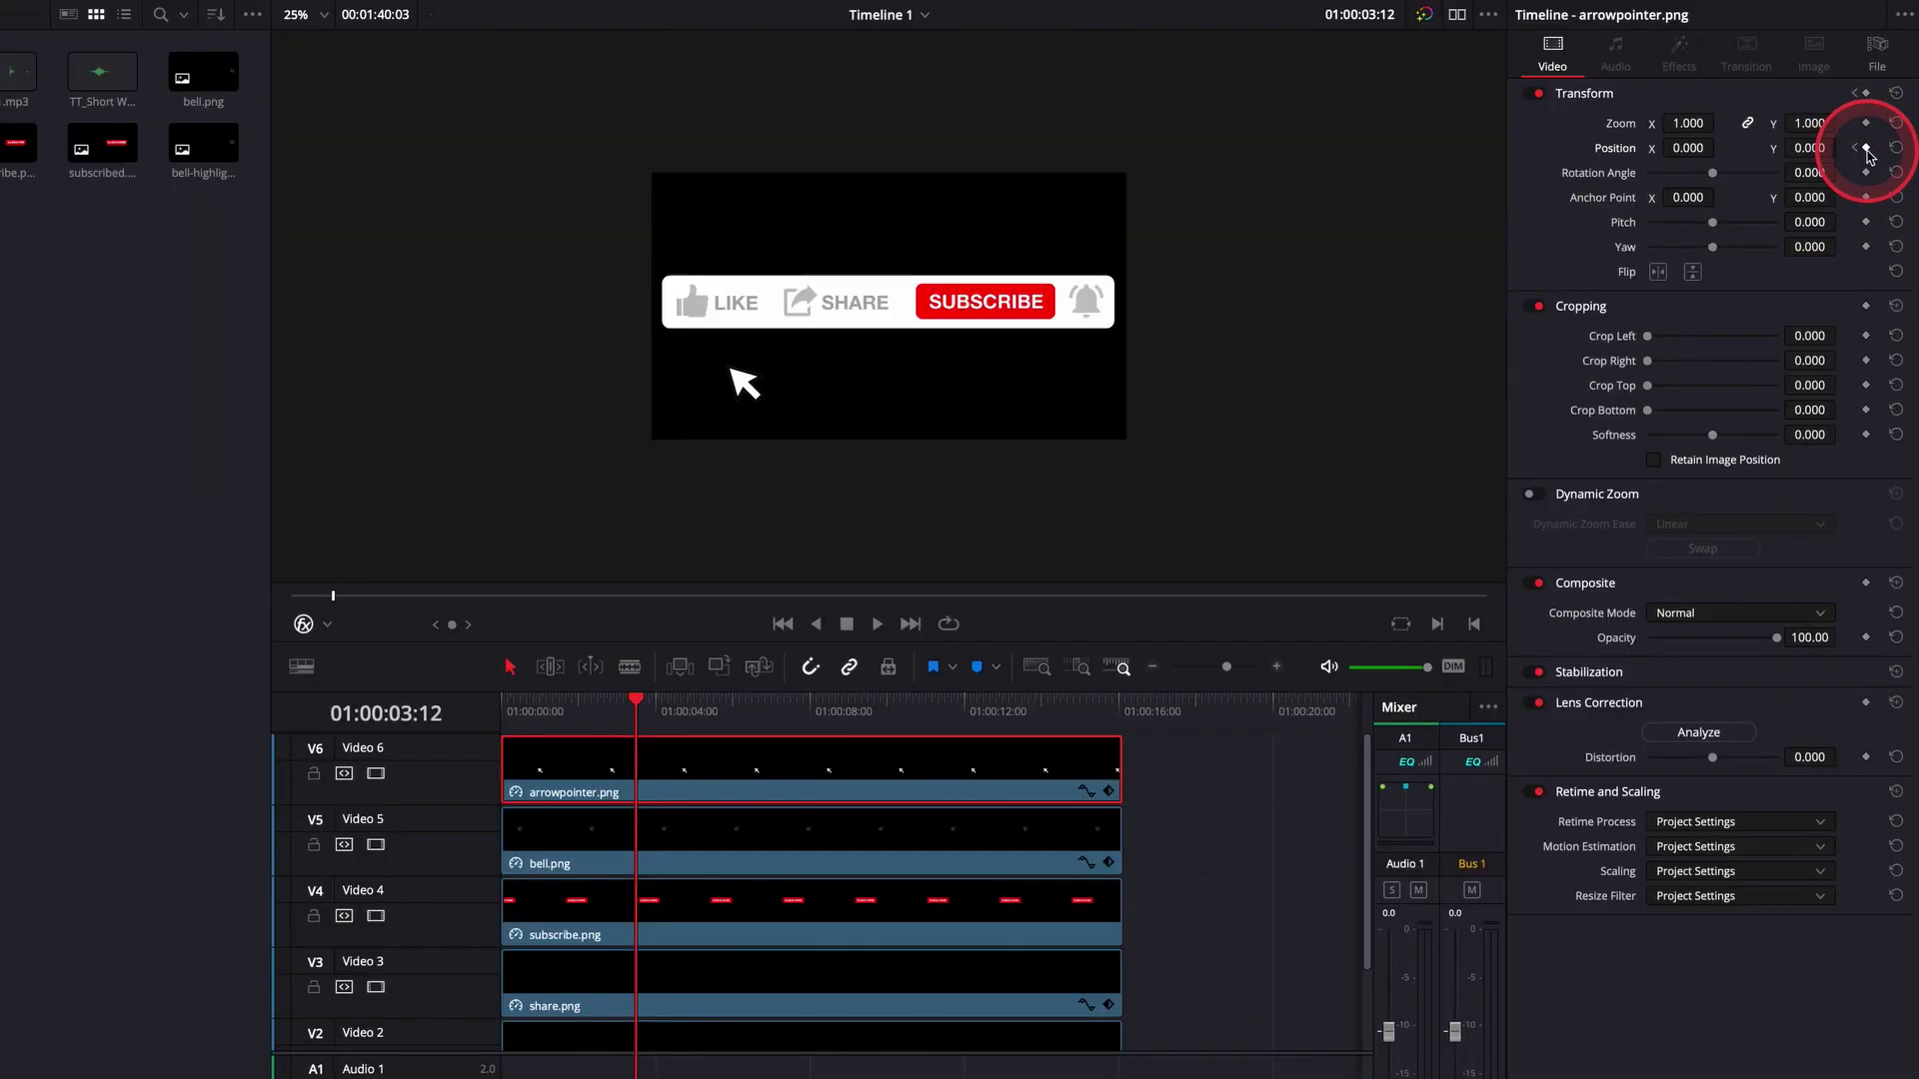
Step: Keyframe the arrow over the LIKE icon at 01:00:06:03 with position X -330 and Y 530, and play the motion
left_click_drag(635, 700, 737, 712)
left_click(1865, 147)
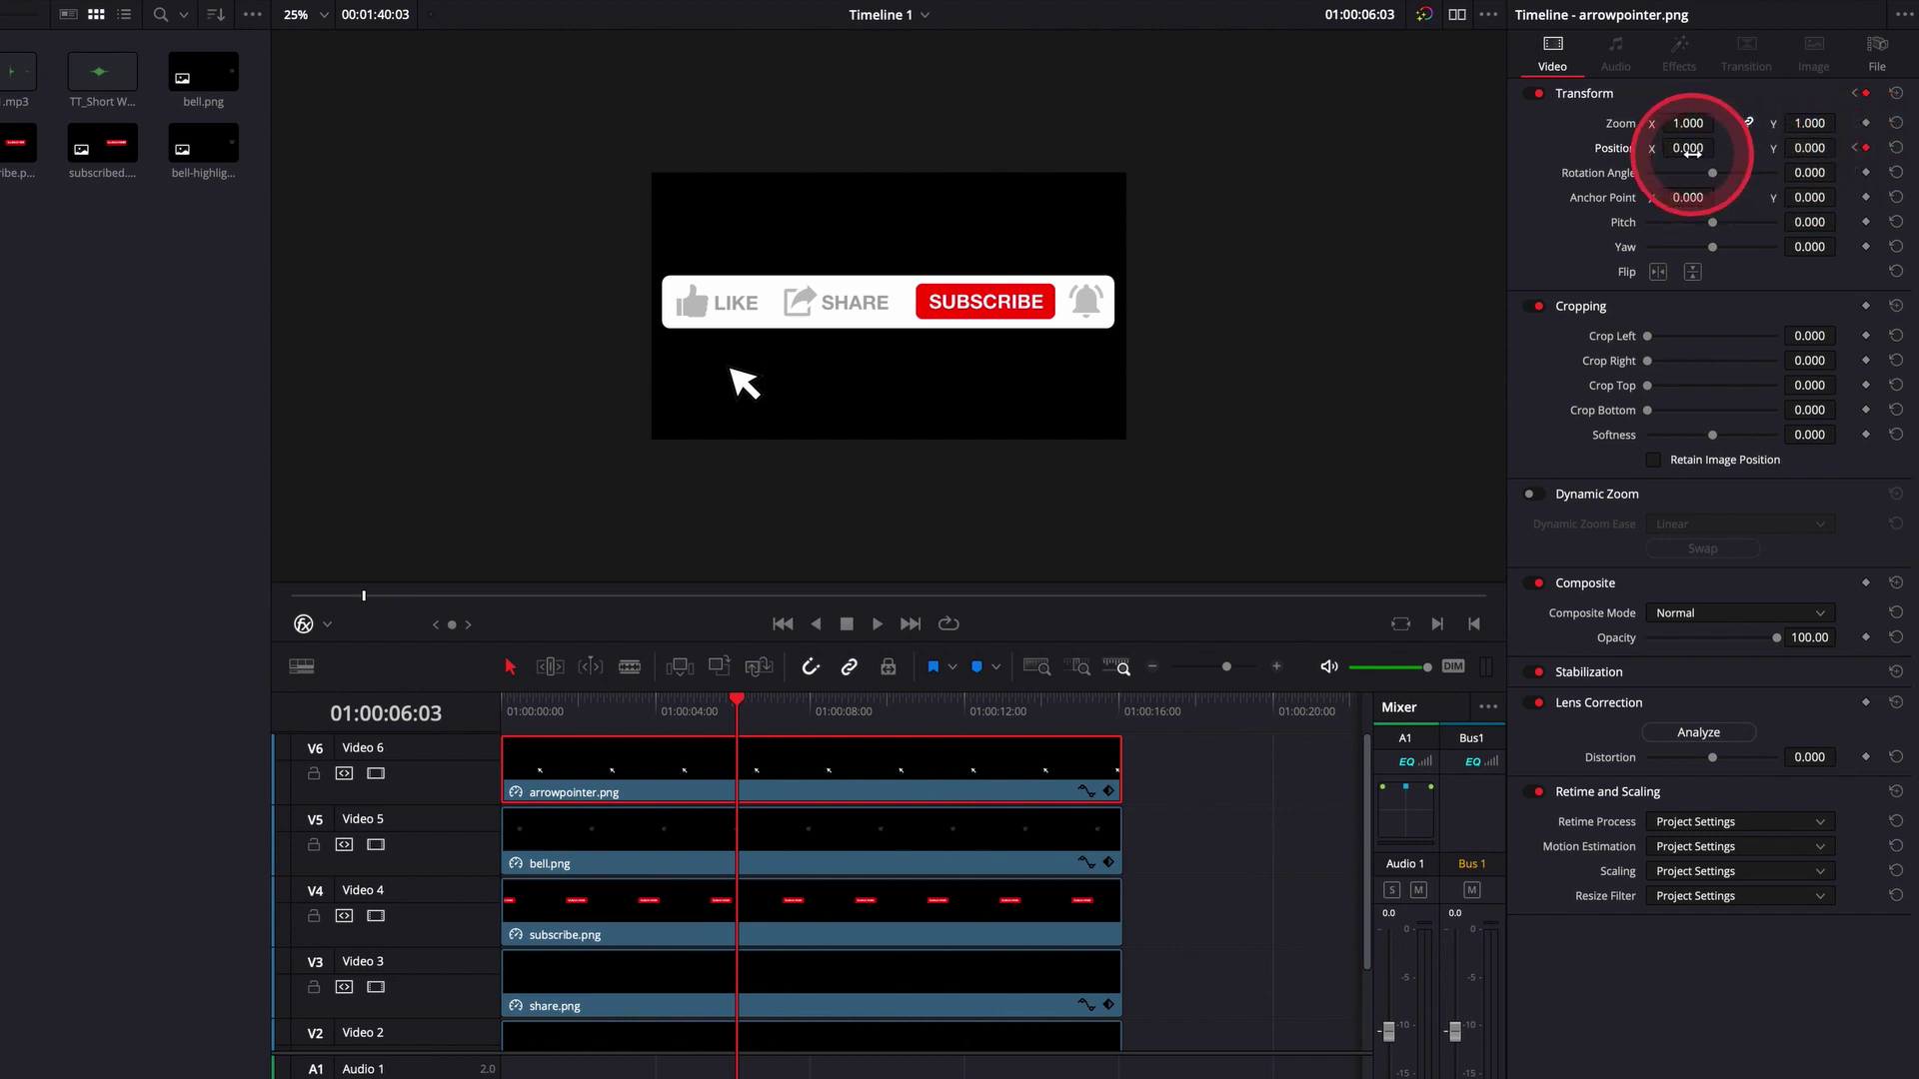
left_click_drag(1691, 150, 1703, 148)
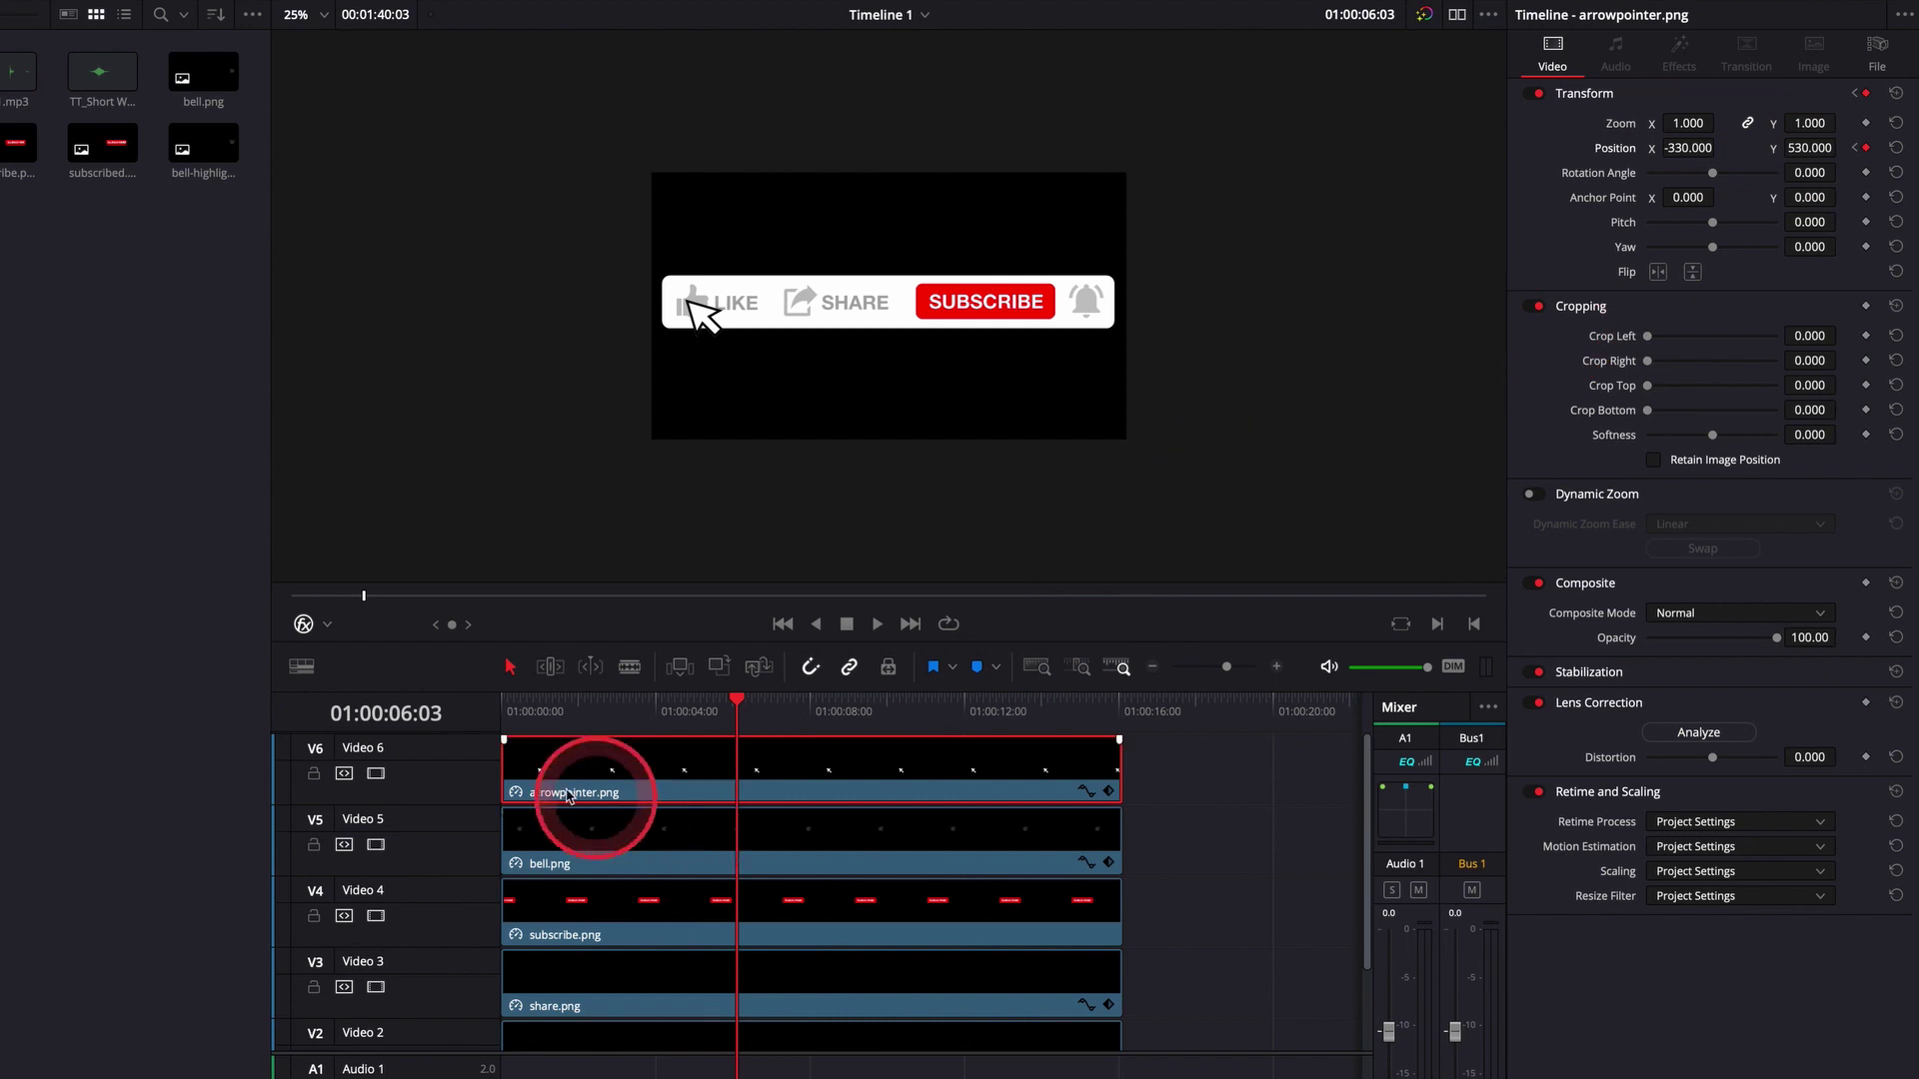
left_click(509, 711)
key("space")
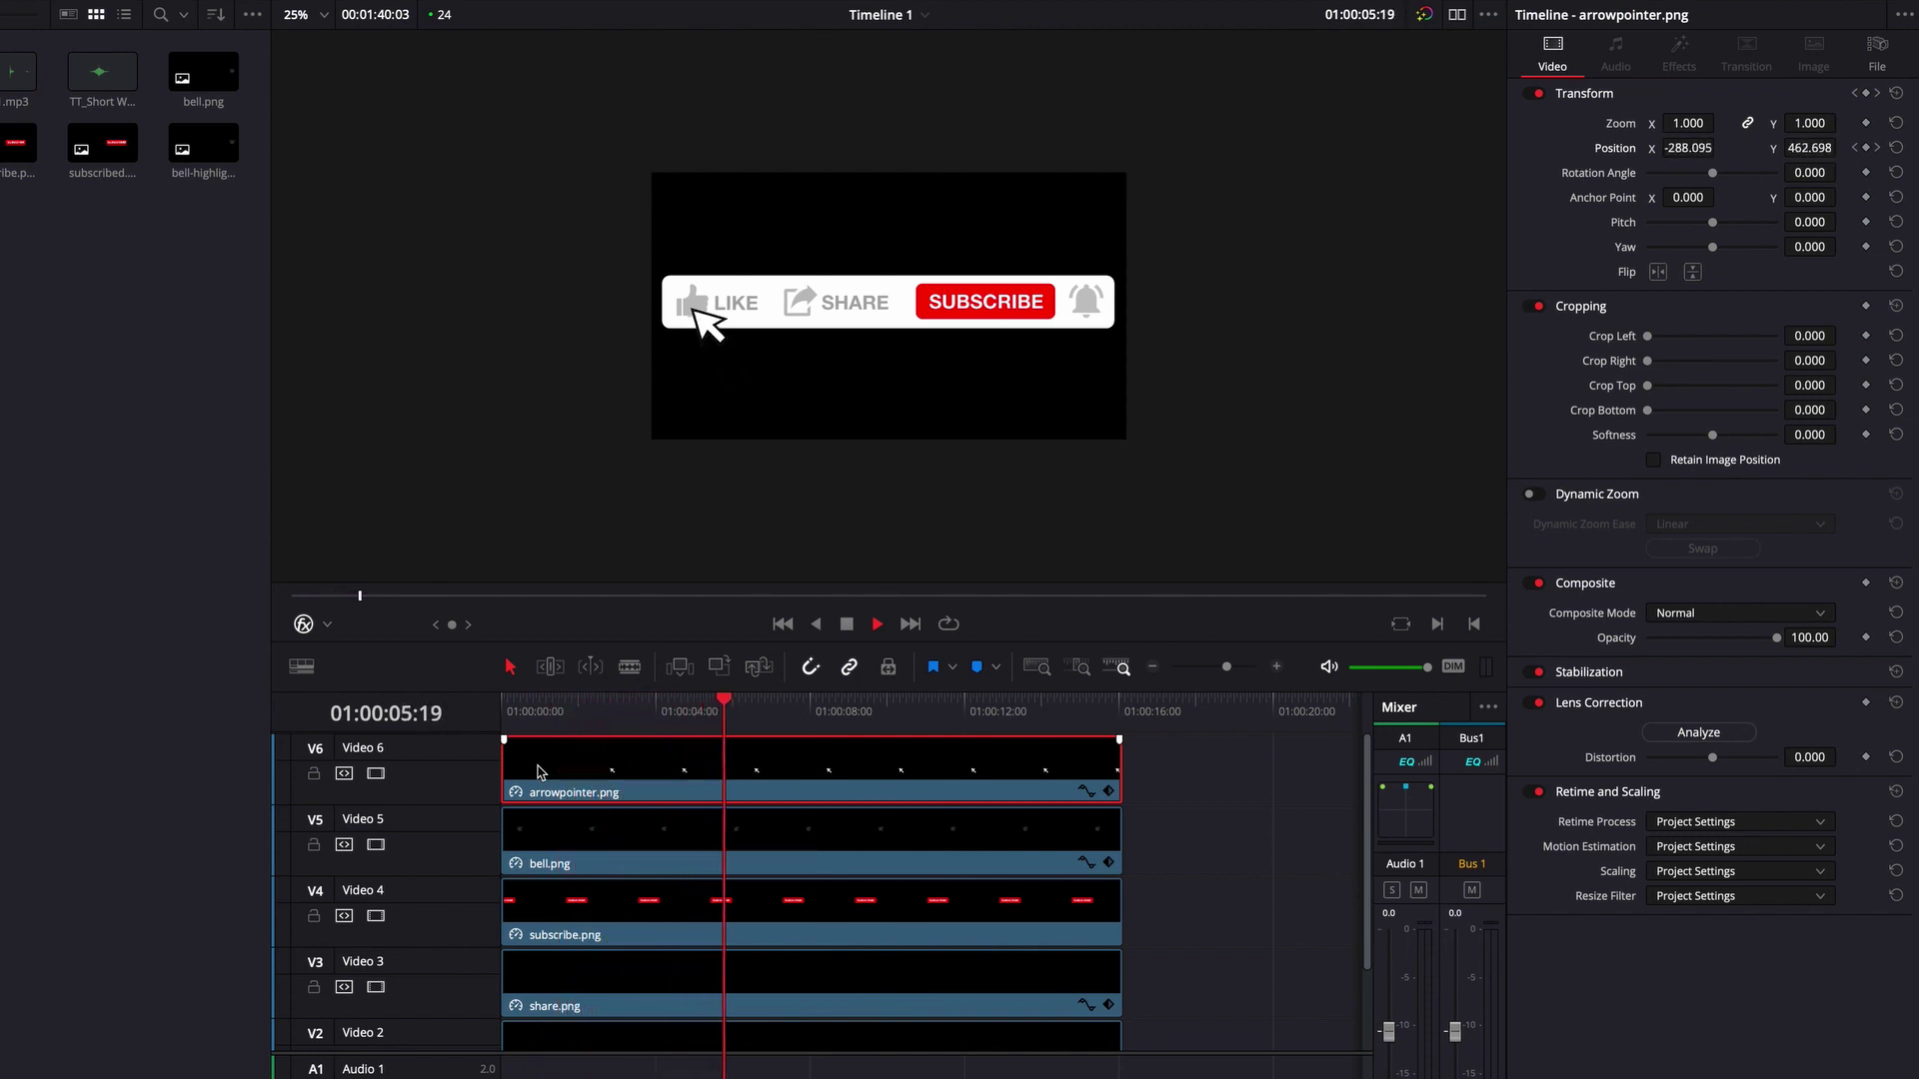
Step: Show the arrow clip's keyframes in the timeline, move the second and third position keyframes earlier, and play the result
left_click(1109, 793)
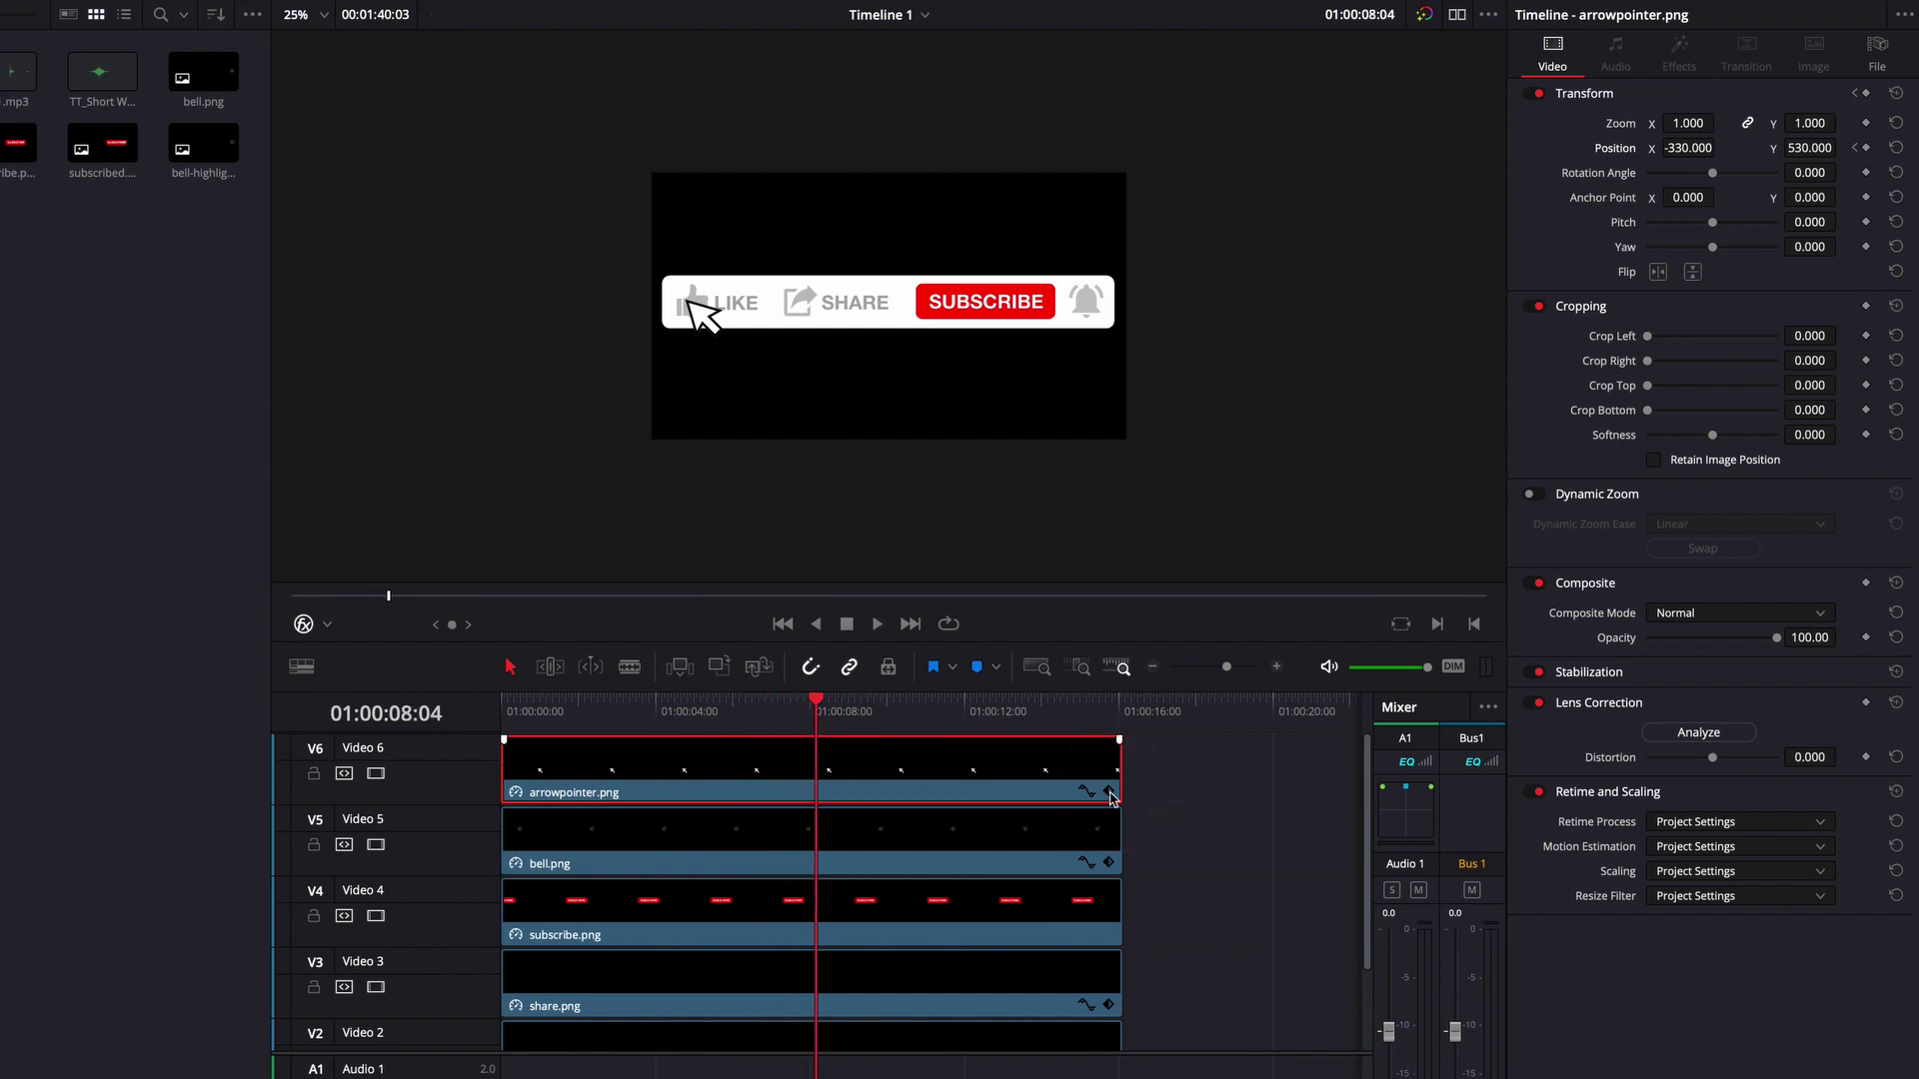
left_click(1110, 794)
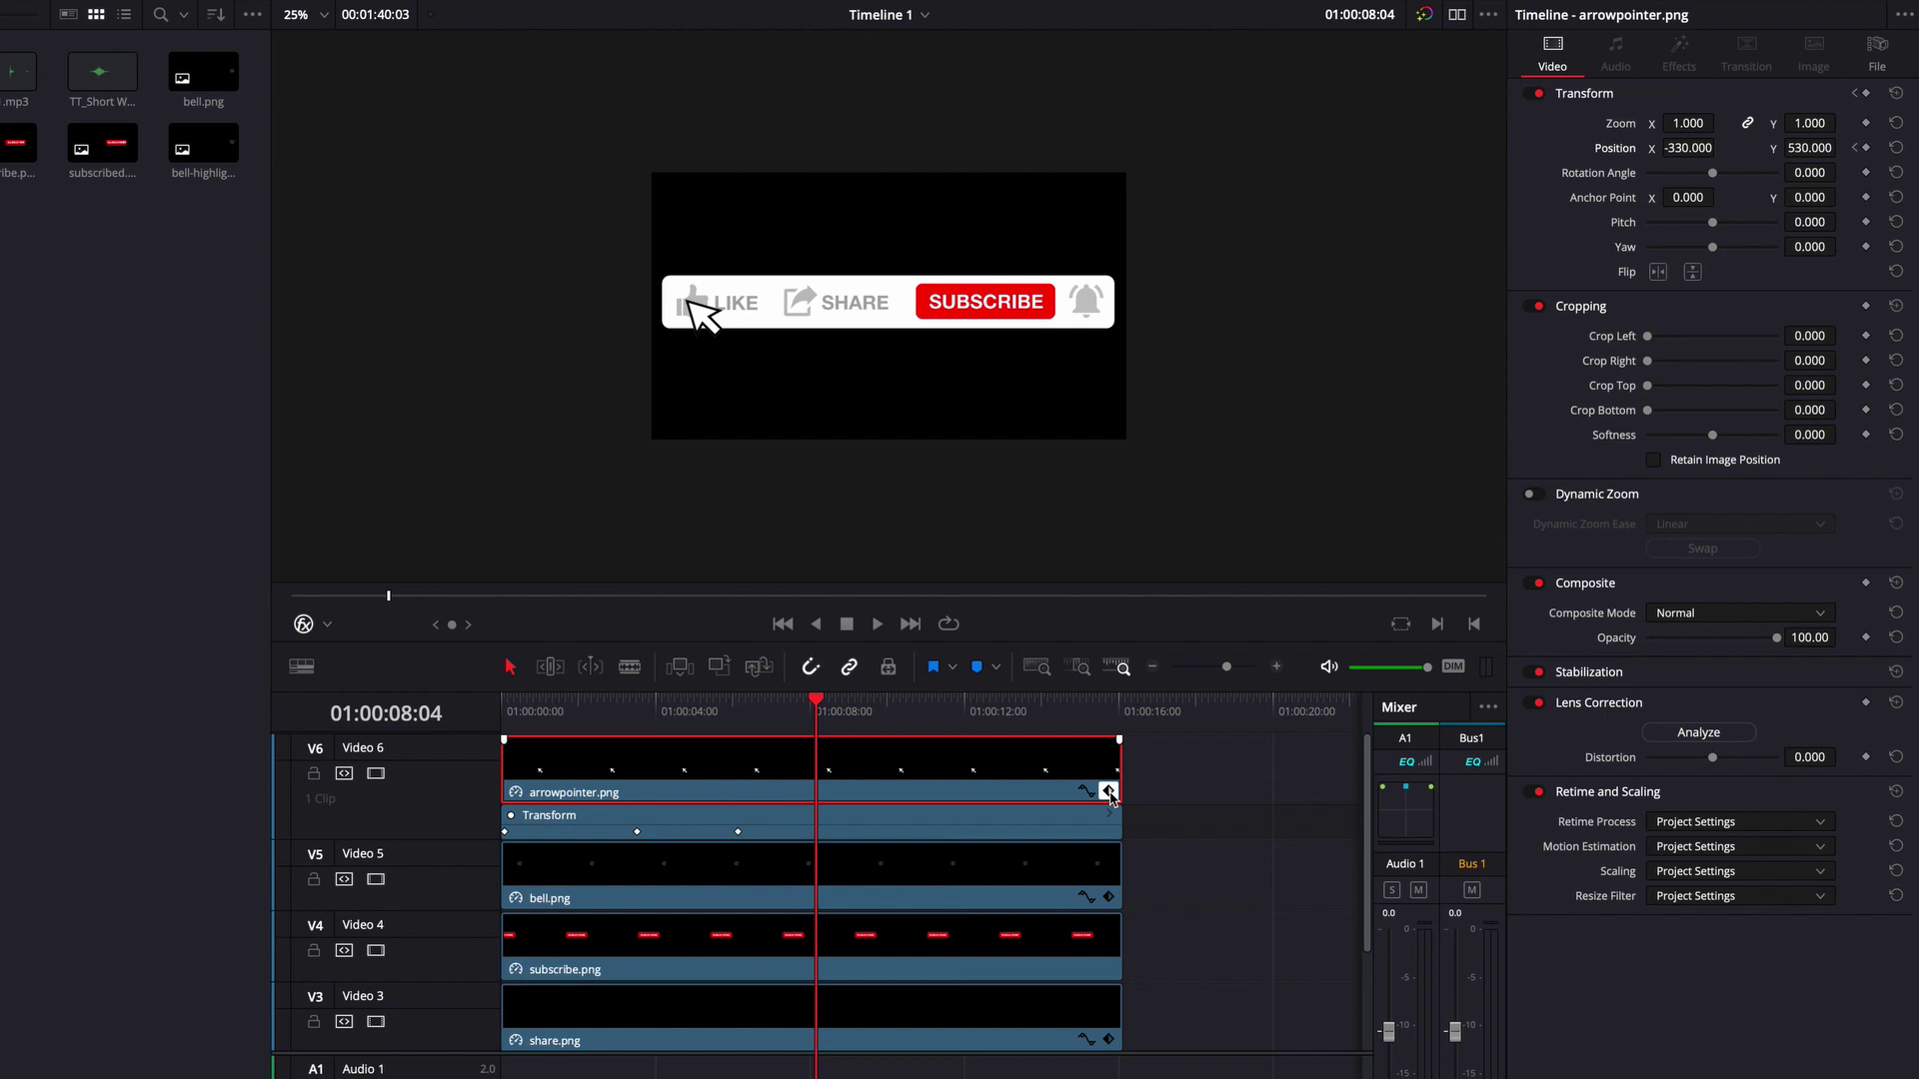
left_click_drag(636, 834, 607, 832)
left_click(737, 833)
left_click_drag(738, 833, 652, 833)
left_click(512, 707)
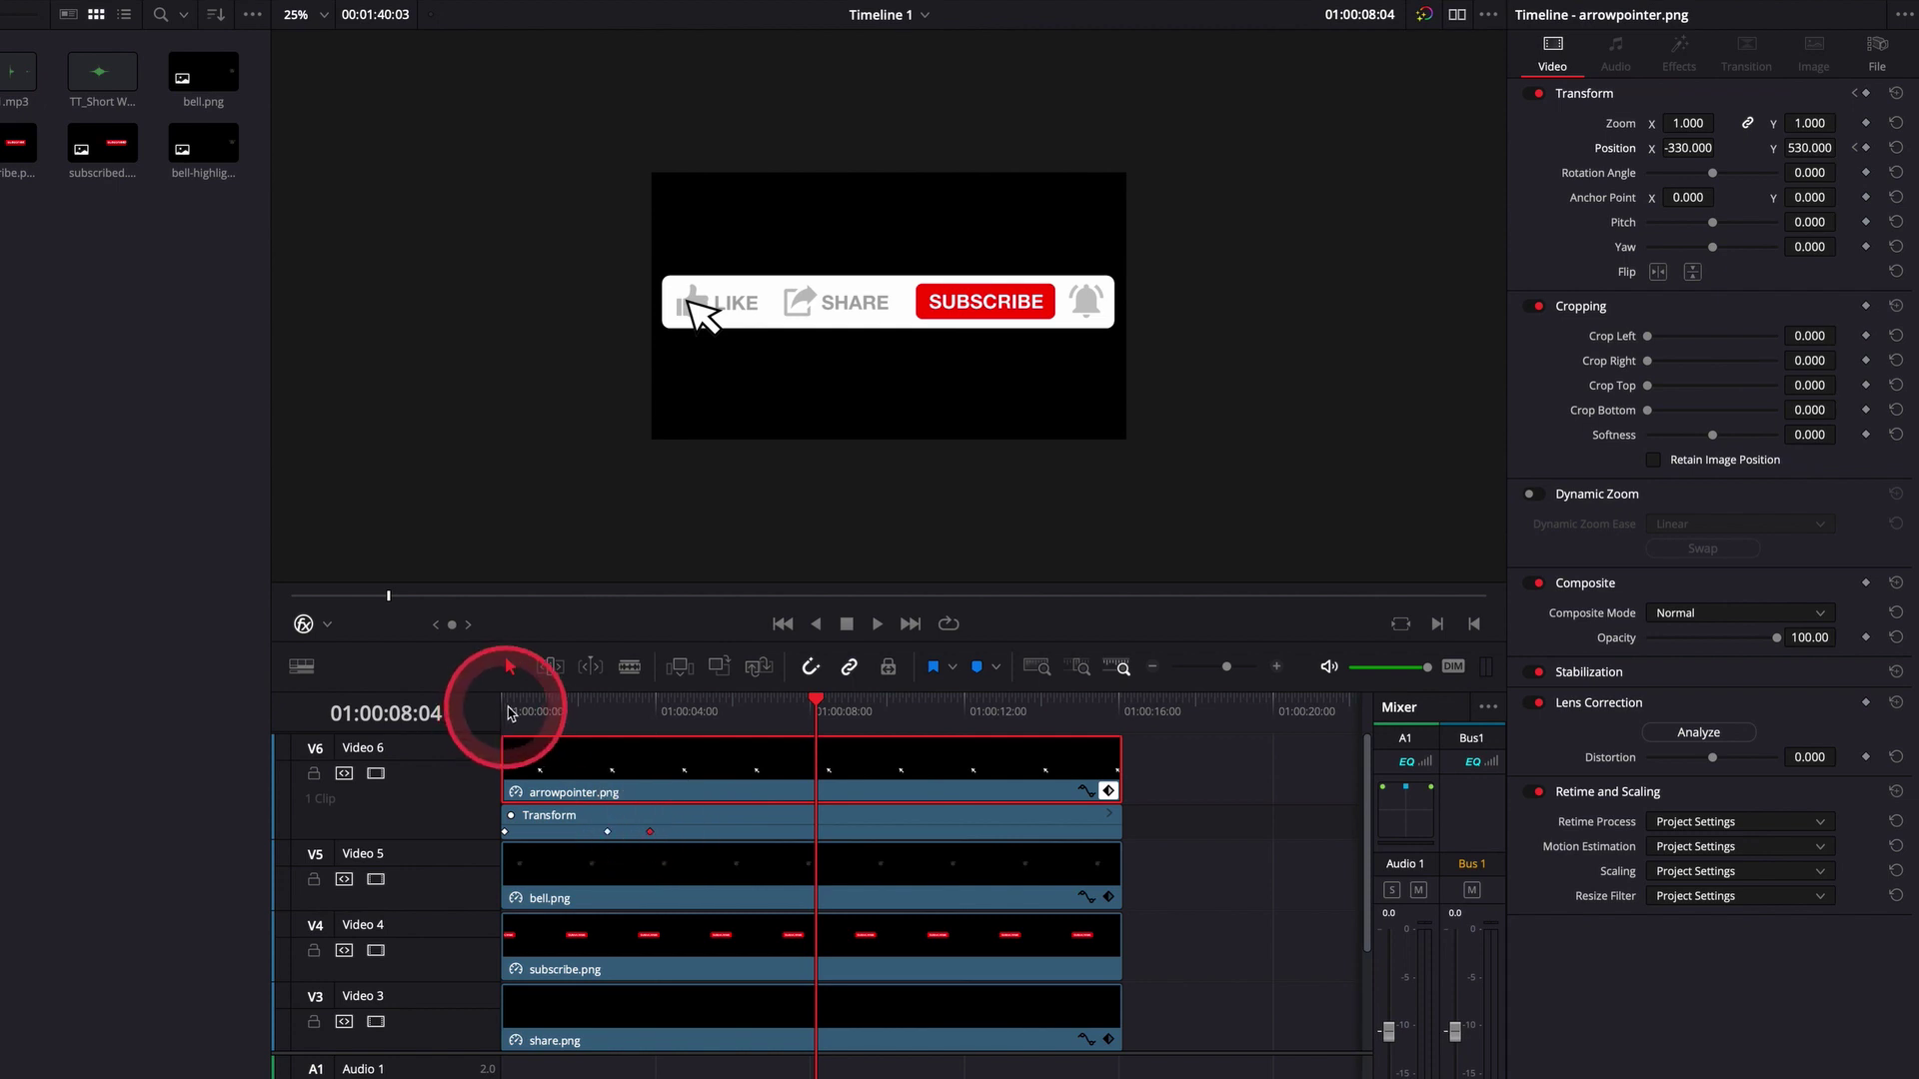
key("space")
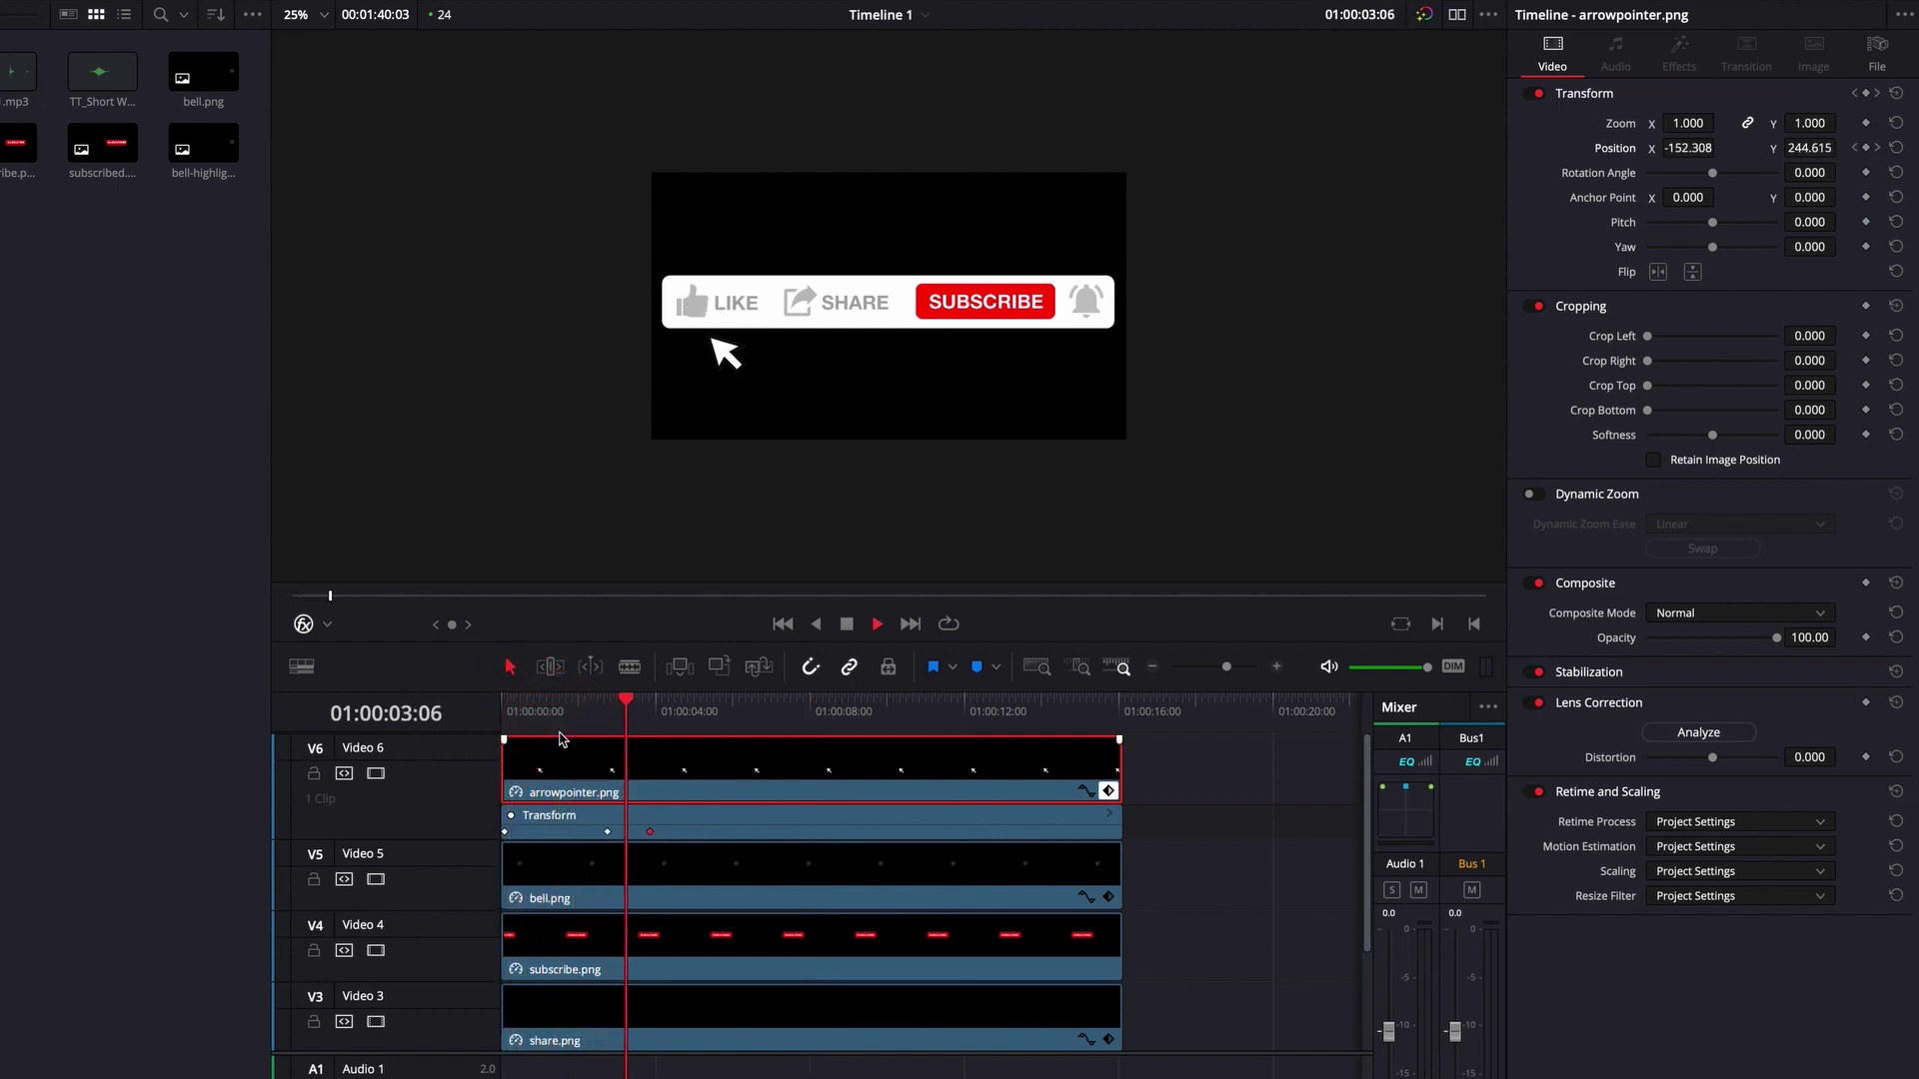
Step: Bring the arrow's second and third position keyframes even closer to the start, with the third at about 01:00:02:08, checking playback
left_click(620, 859)
left_click(649, 832)
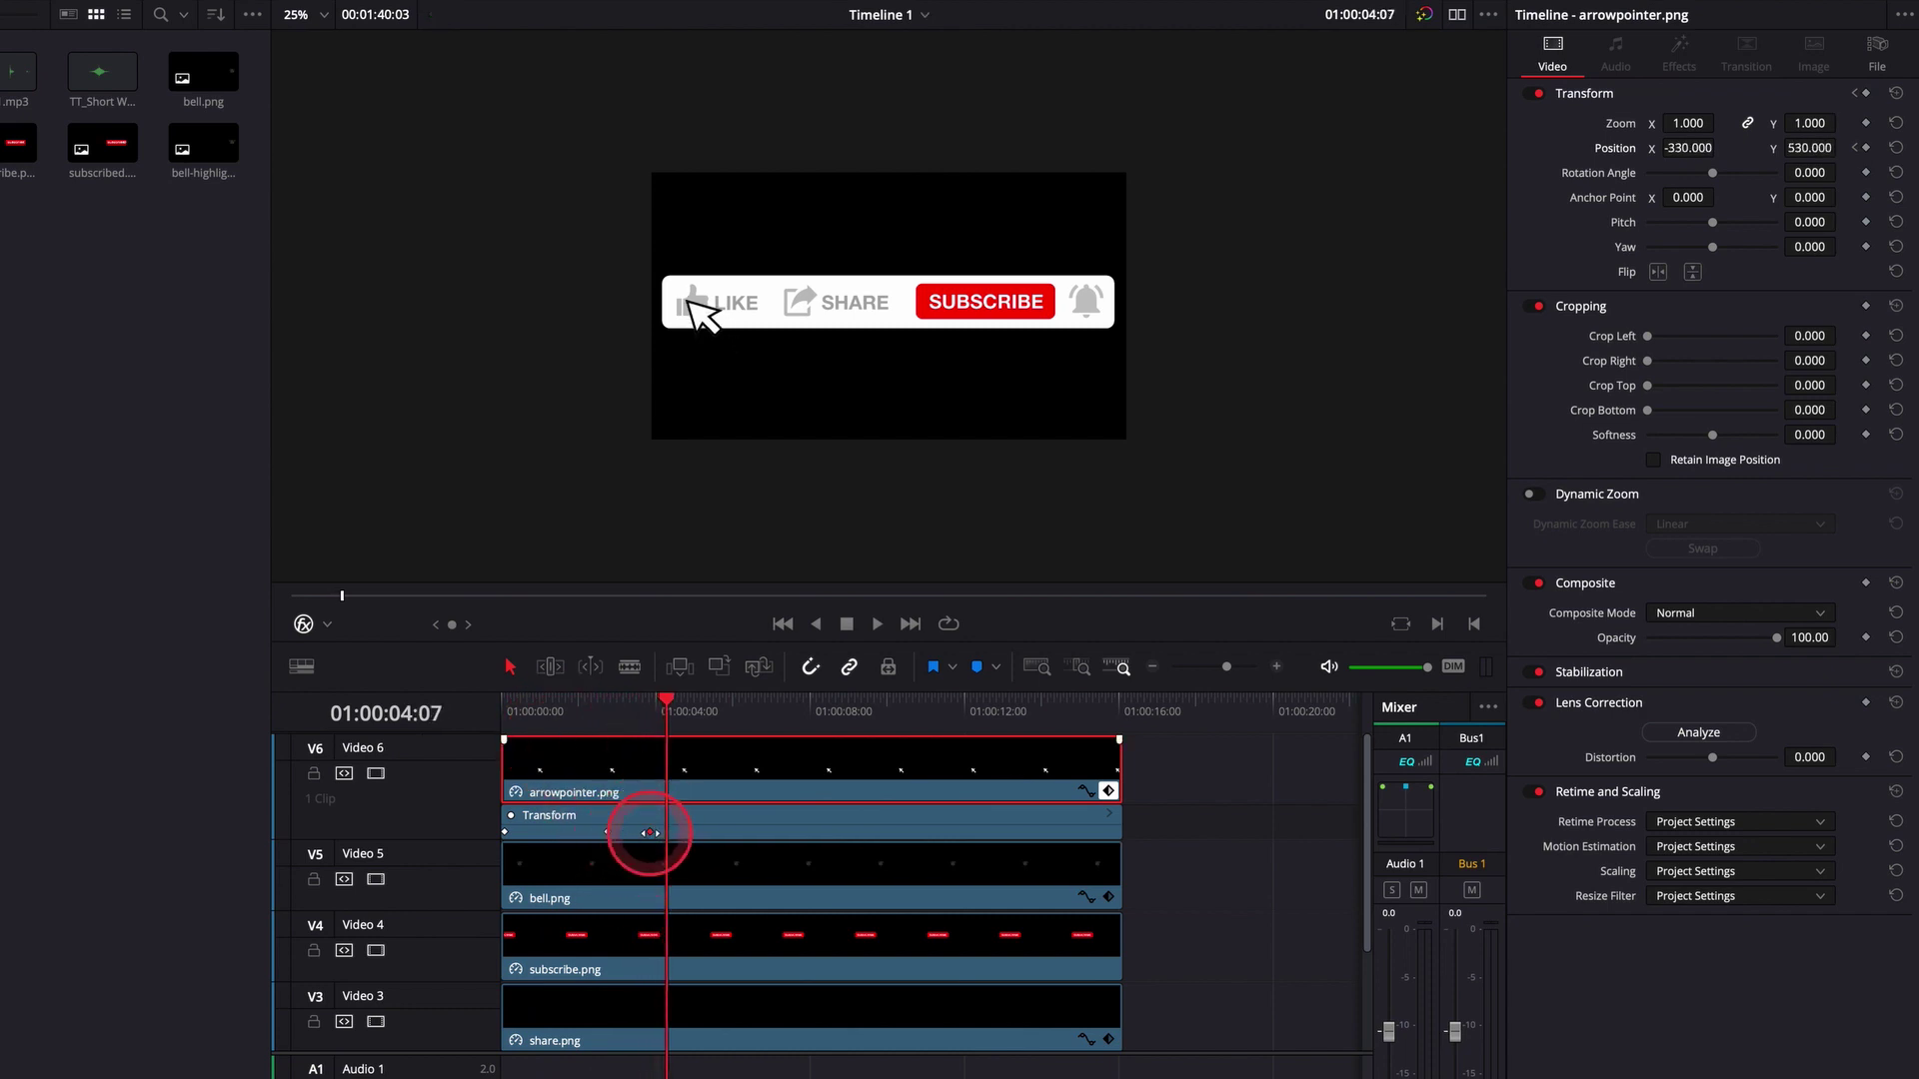
left_click(613, 712)
key("space")
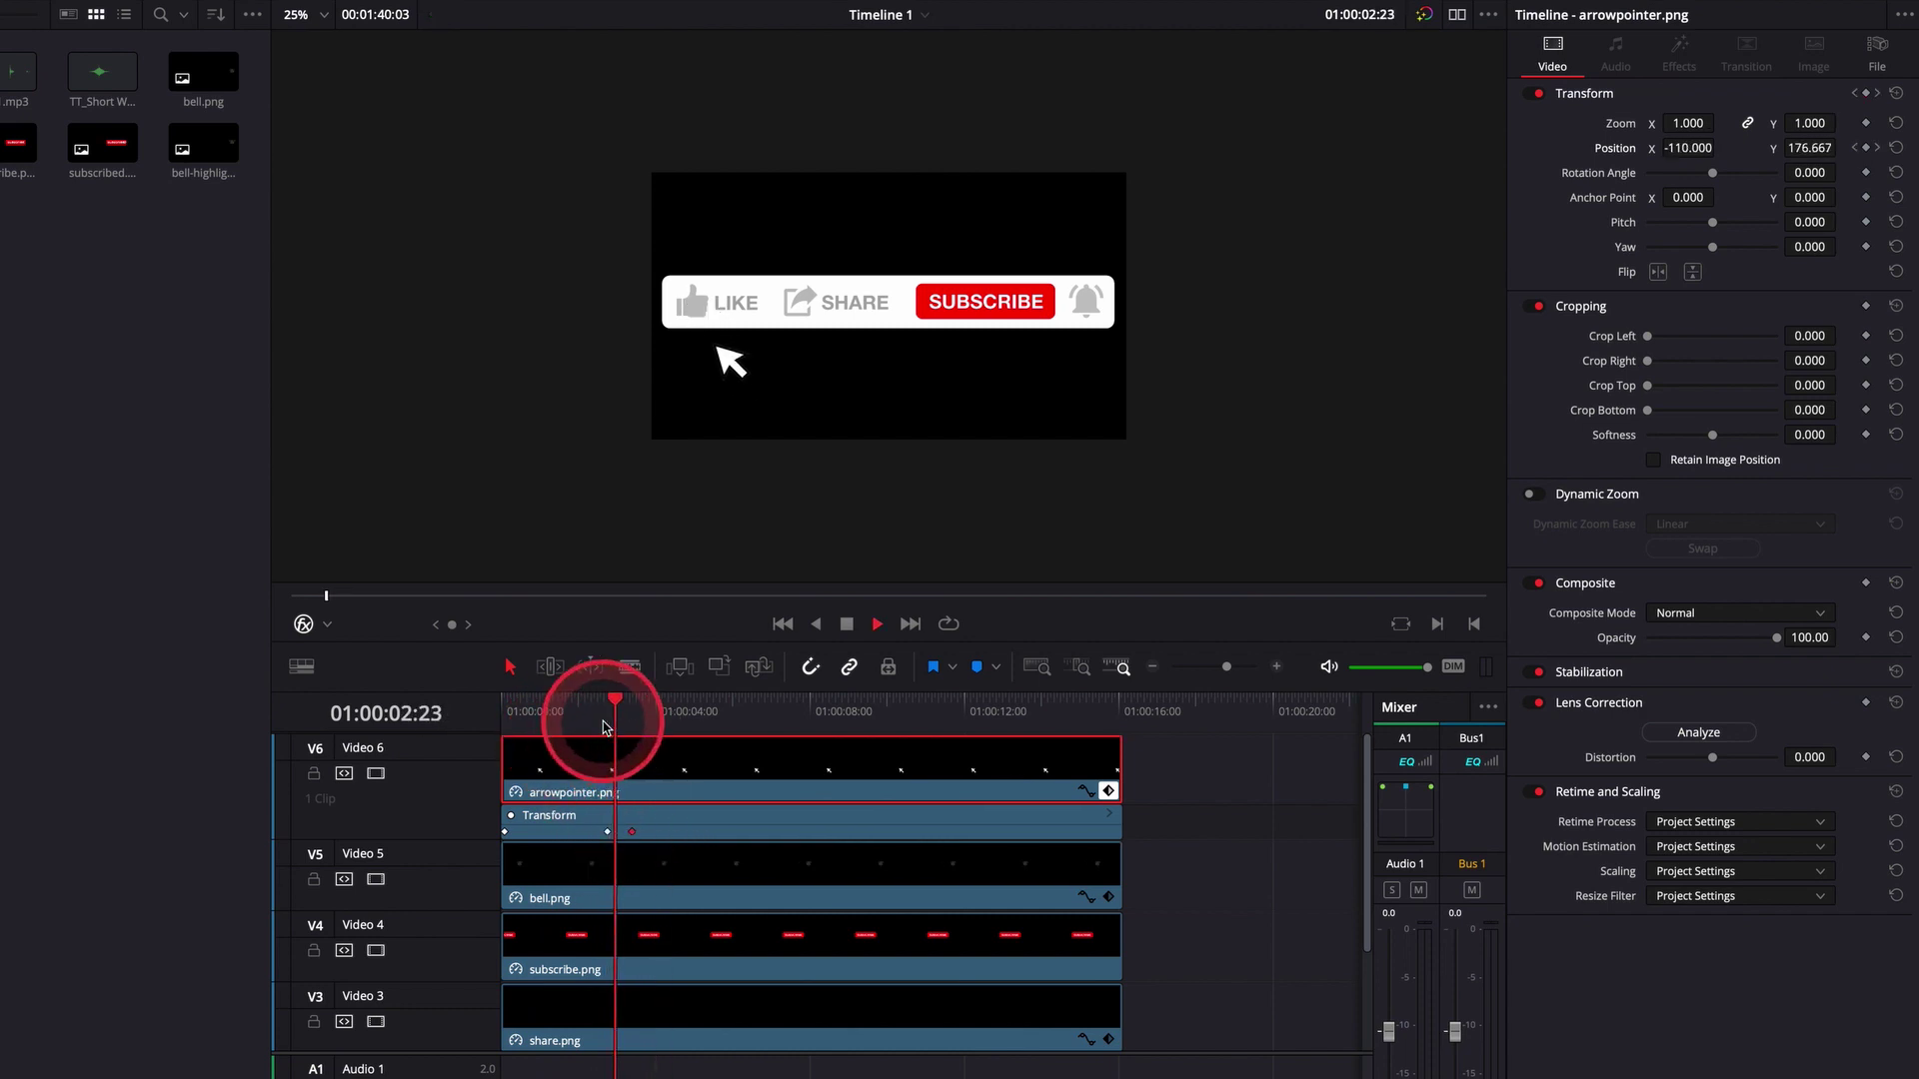
left_click(520, 709)
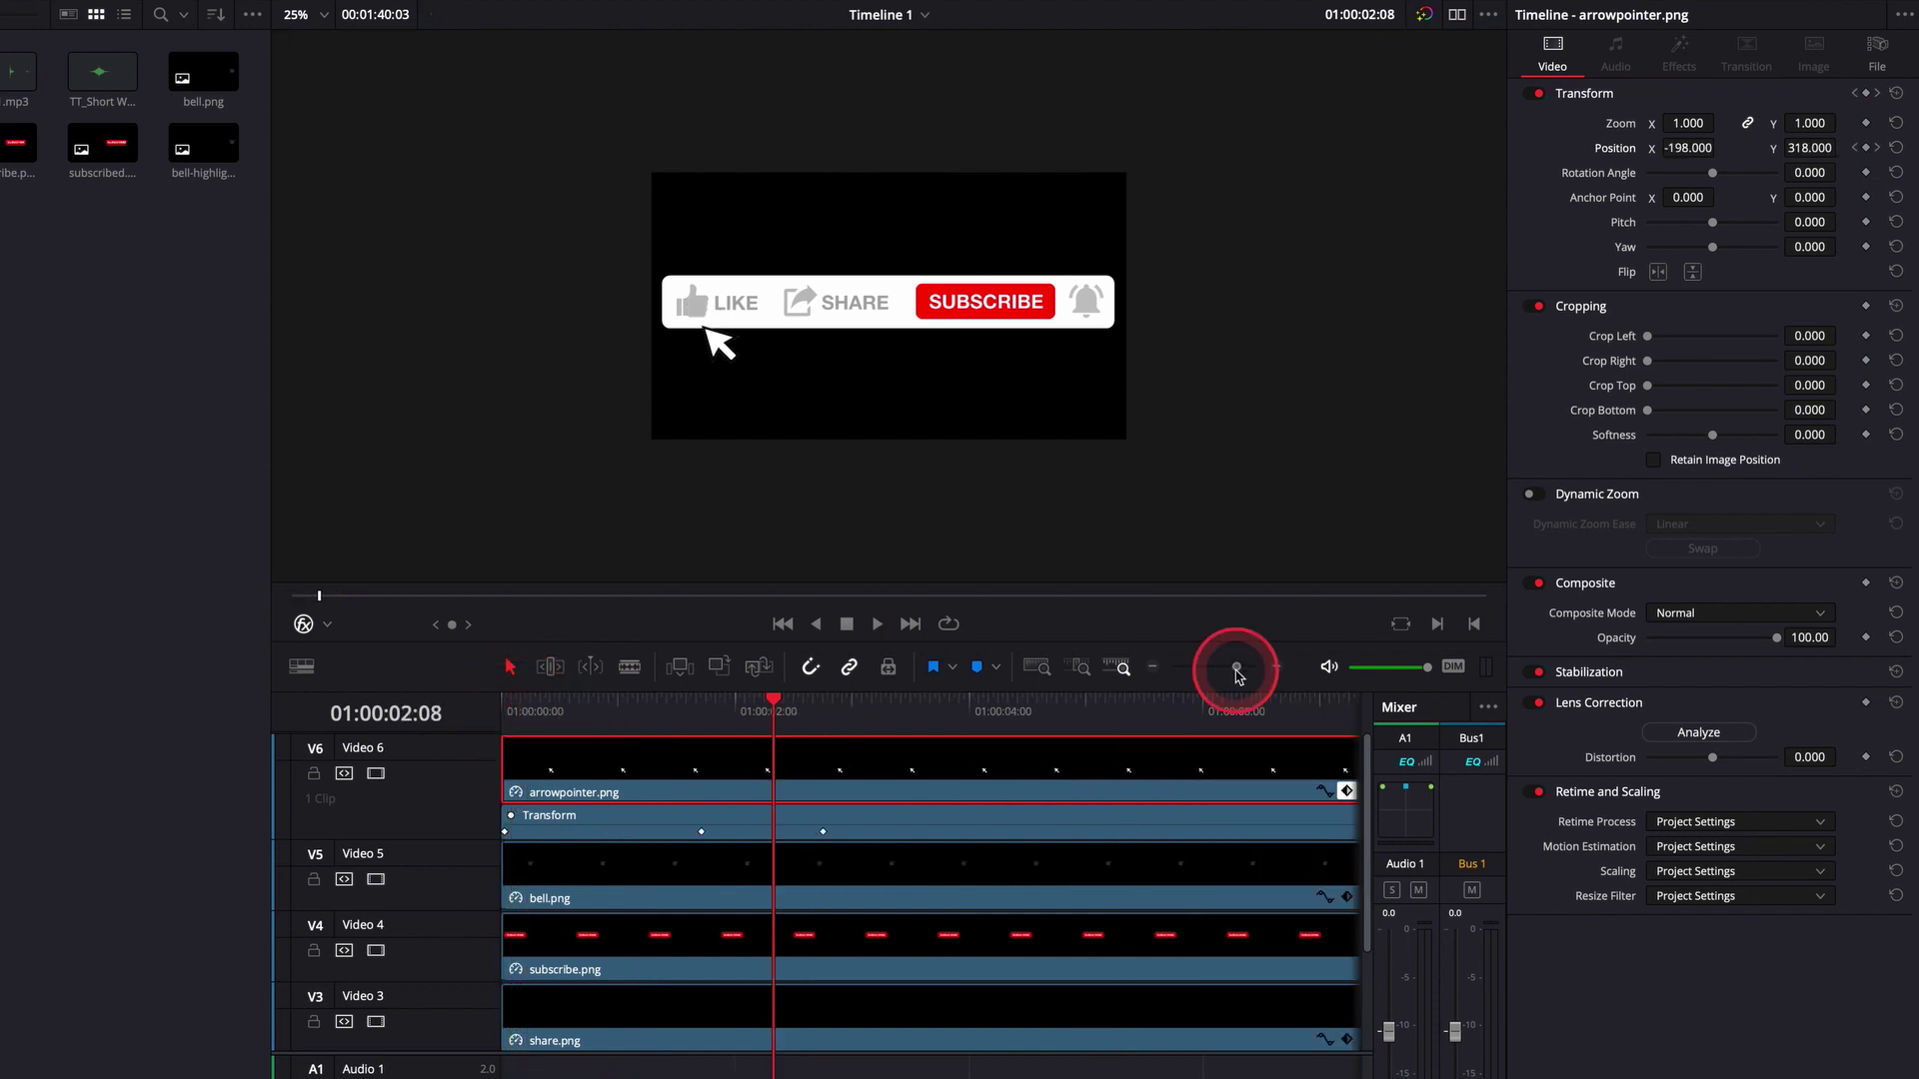
left_click_drag(1236, 676, 1237, 676)
mouse_move(714, 831)
left_mouse_down()
mouse_move(754, 813)
mouse_move(691, 834)
left_mouse_up()
left_click(599, 721)
key("space")
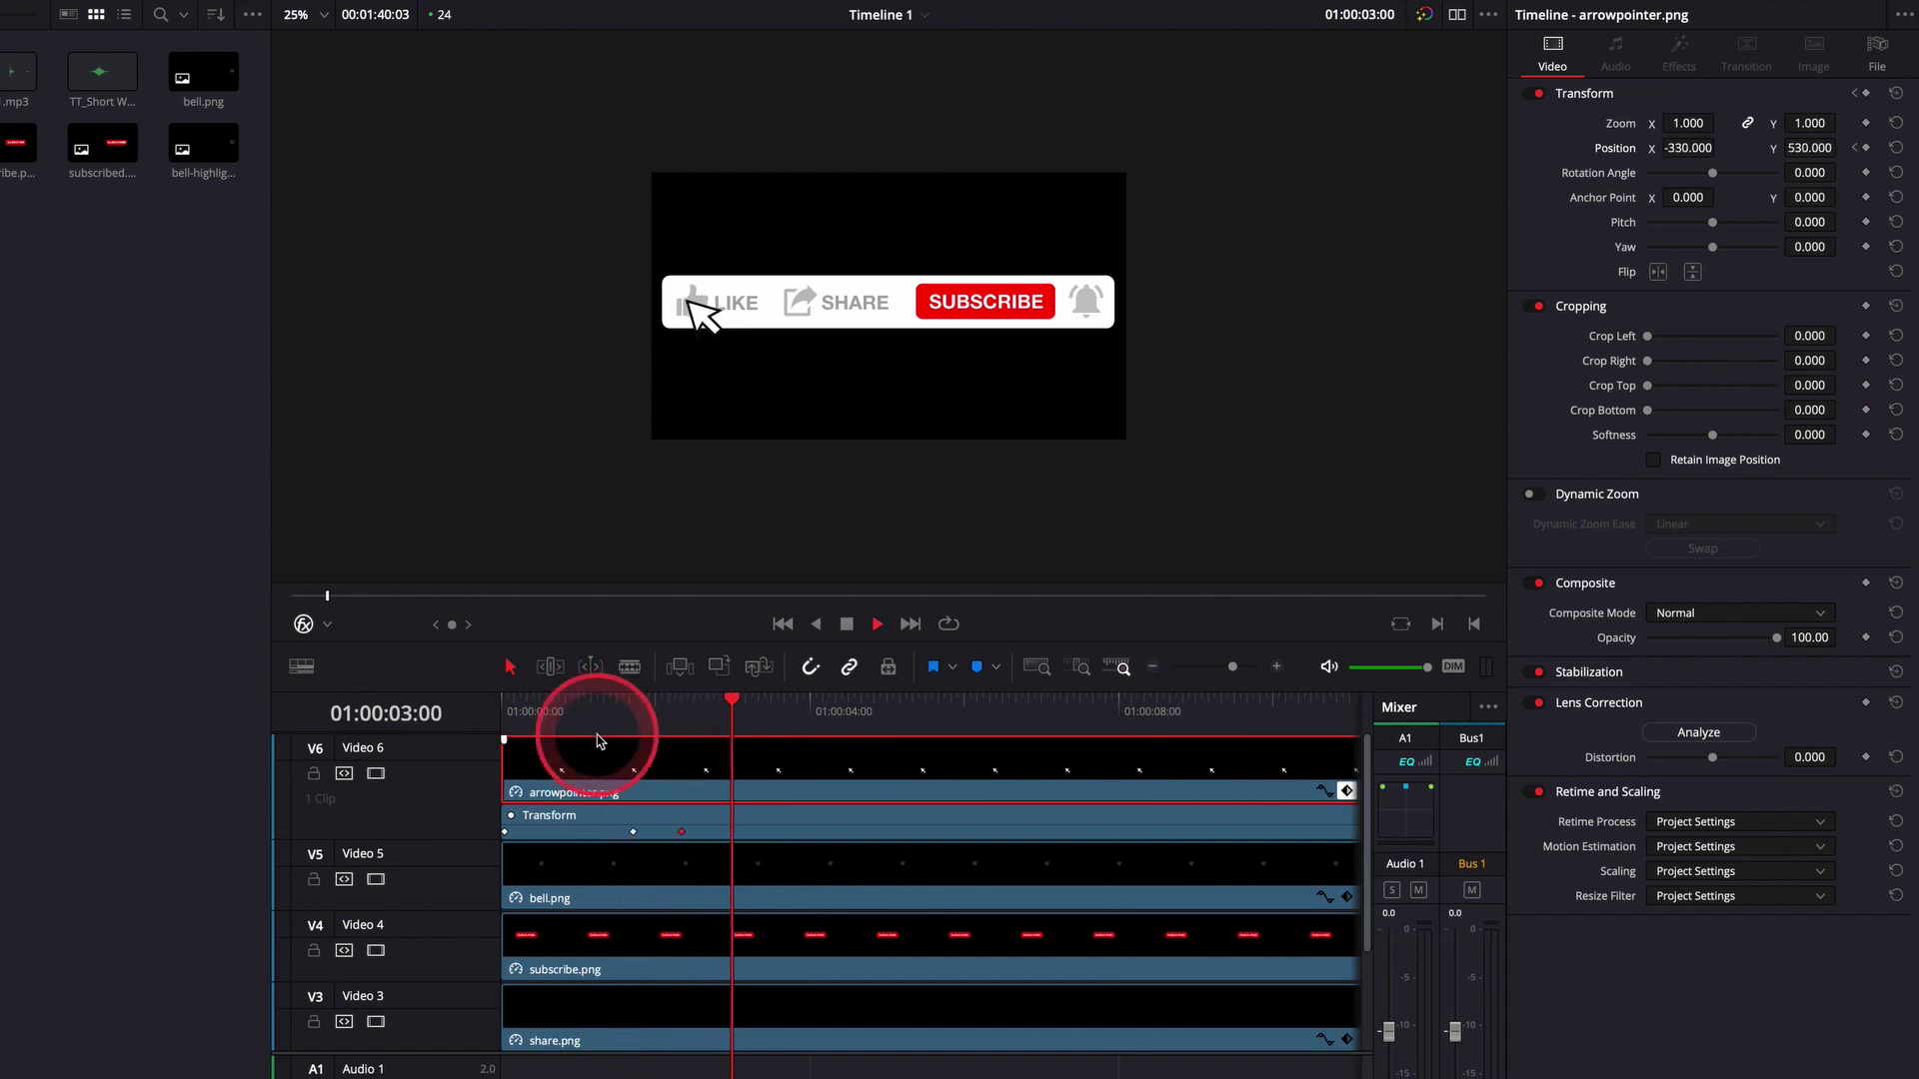
Step: Hold the arrow on LIKE with a position keyframe at 01:00:04:04, and keyframe it over SHARE at 01:00:05:07 with X 546
left_click(599, 742)
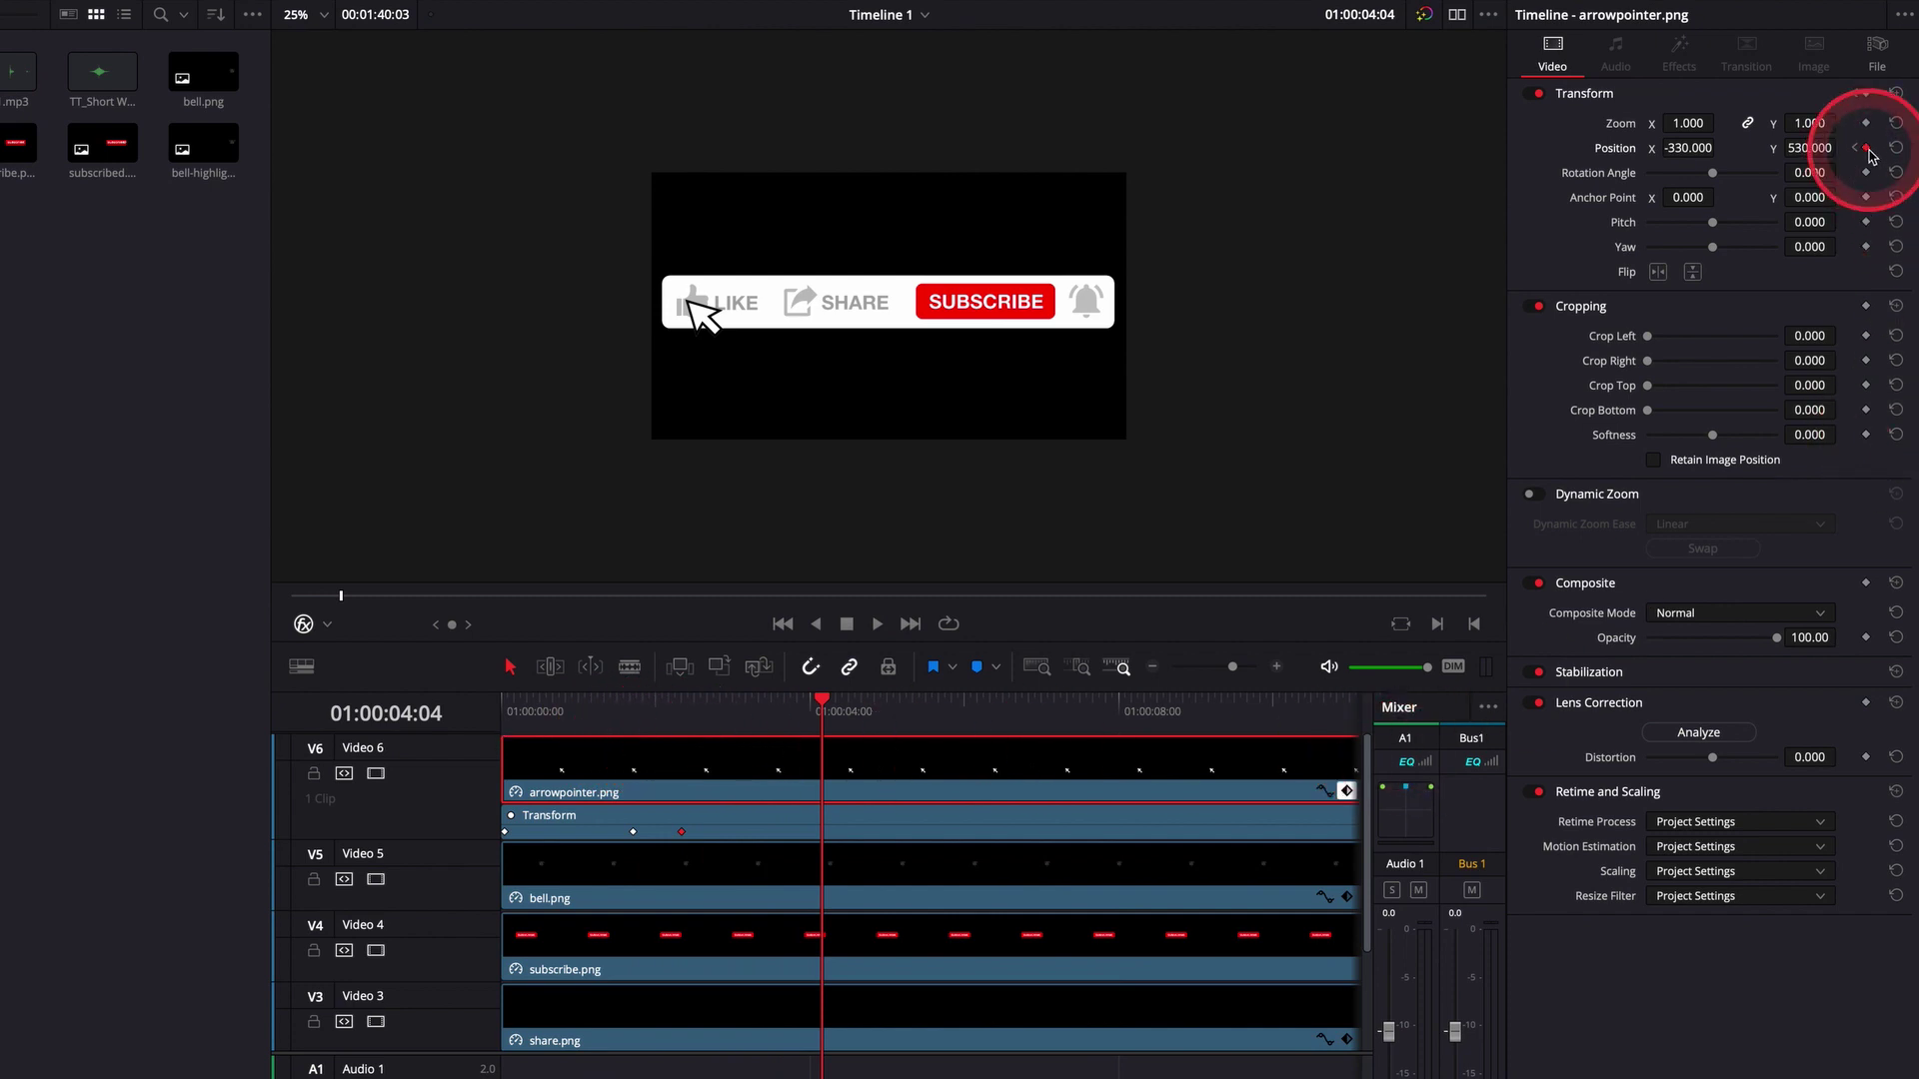
key("space")
key("space")
left_click_drag(1659, 148, 1855, 148)
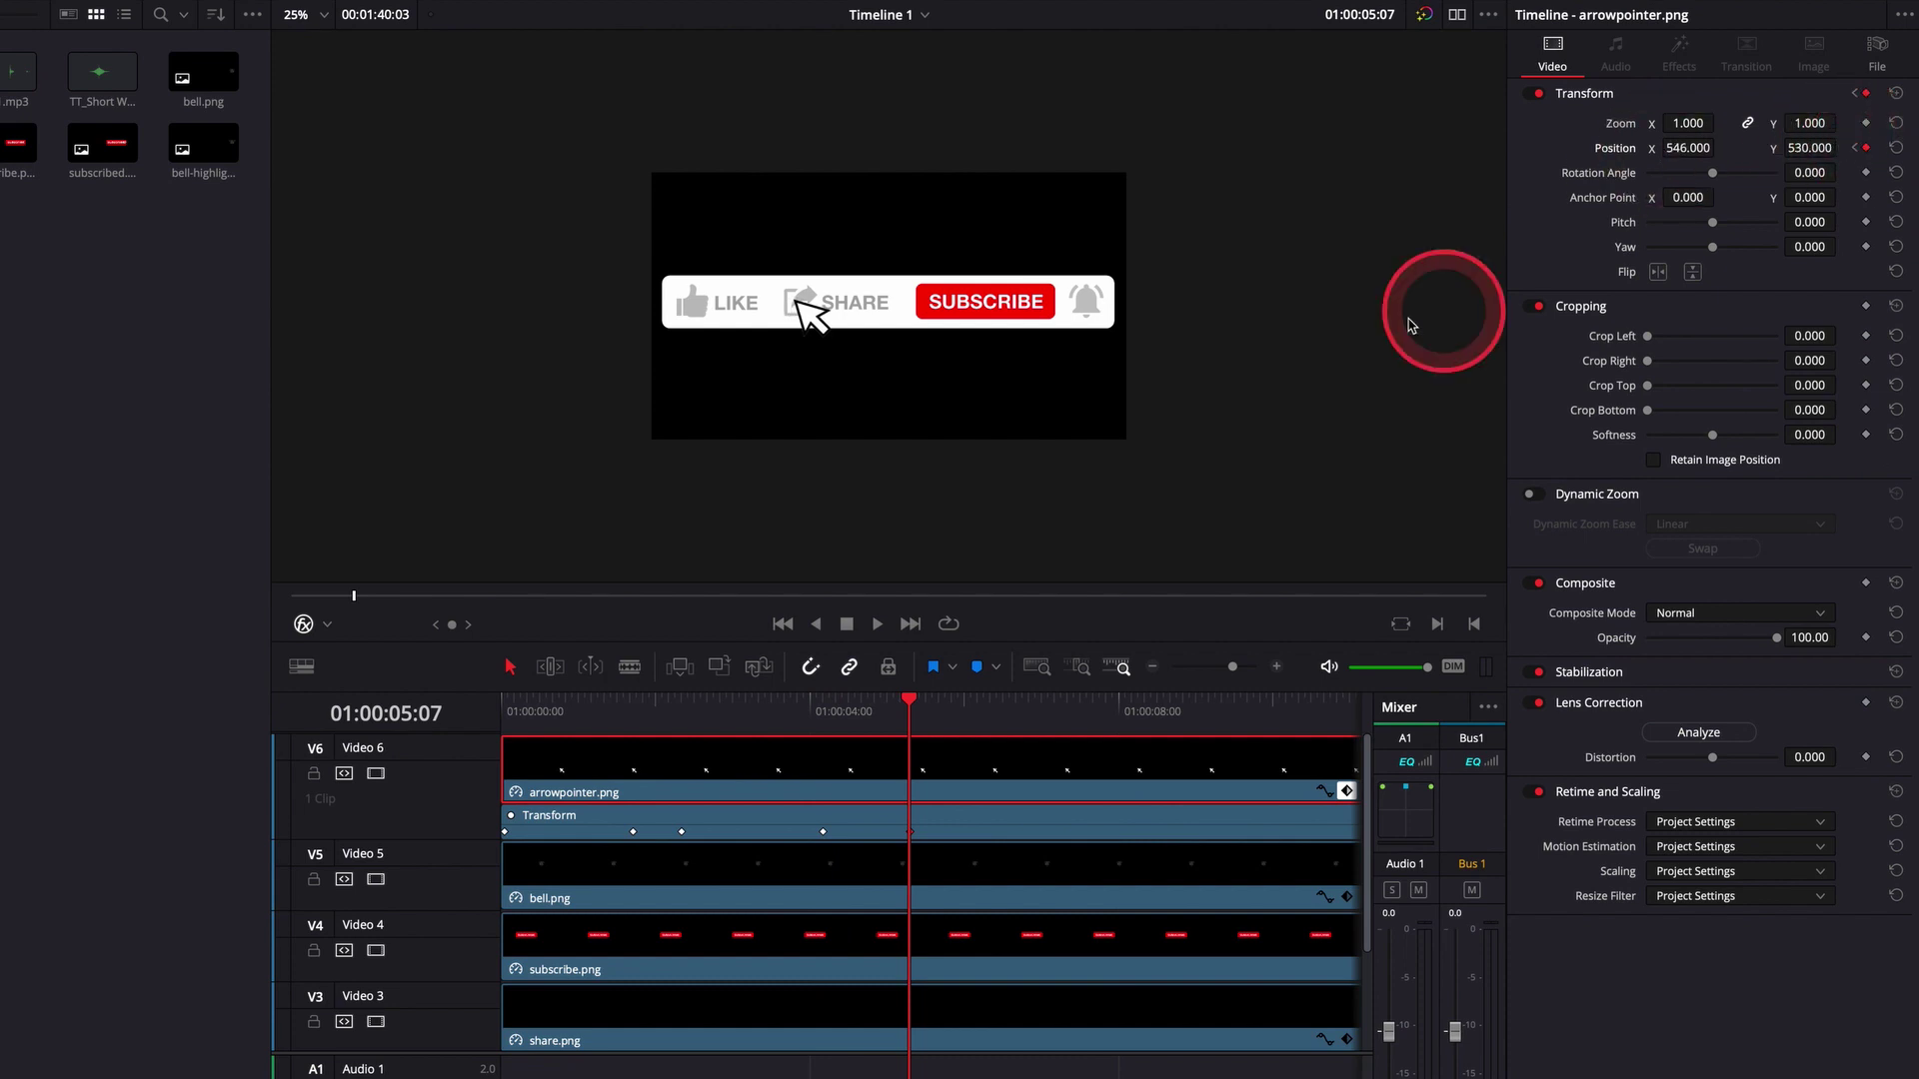
Step: Try keyframing the arrow over the SUBSCRIBE button at 01:00:07:20 with position X 1998, and play the motion
left_click_drag(913, 707, 1104, 706)
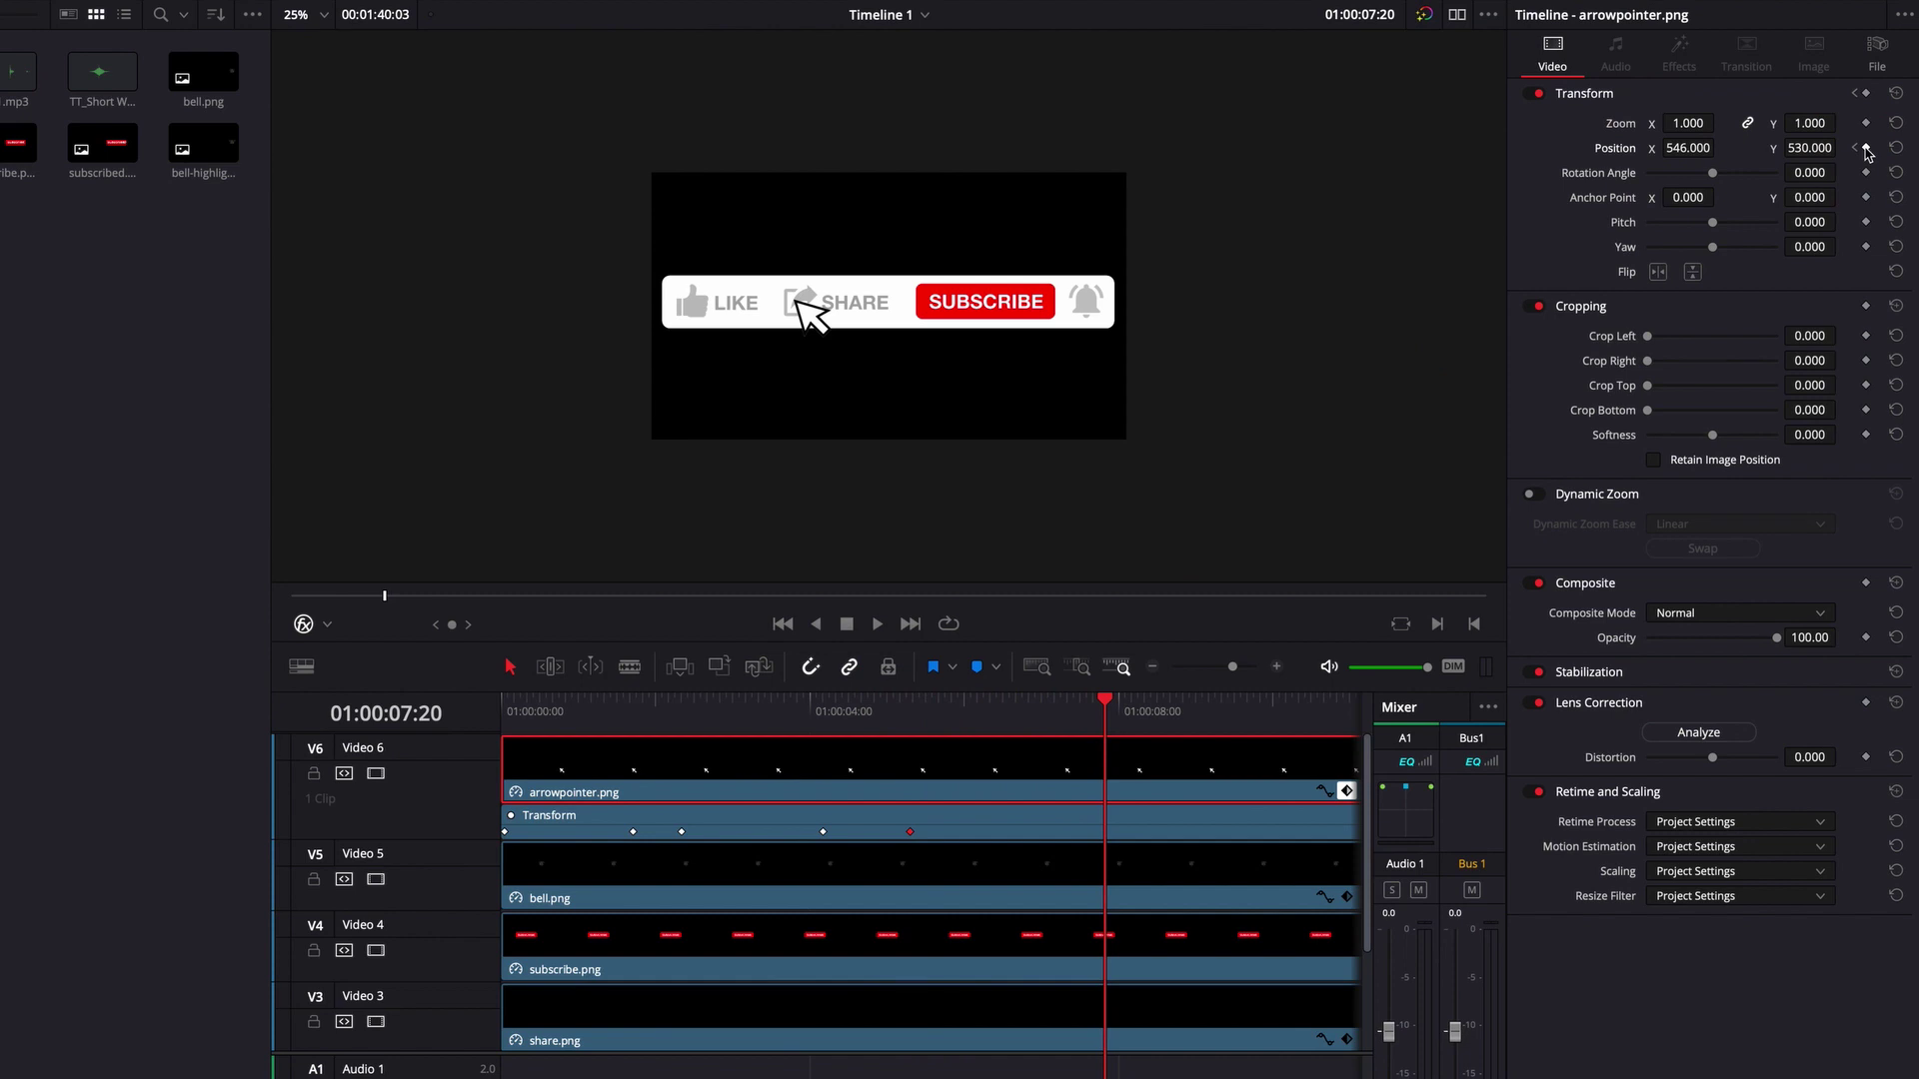
left_click_drag(1687, 148, 1744, 170)
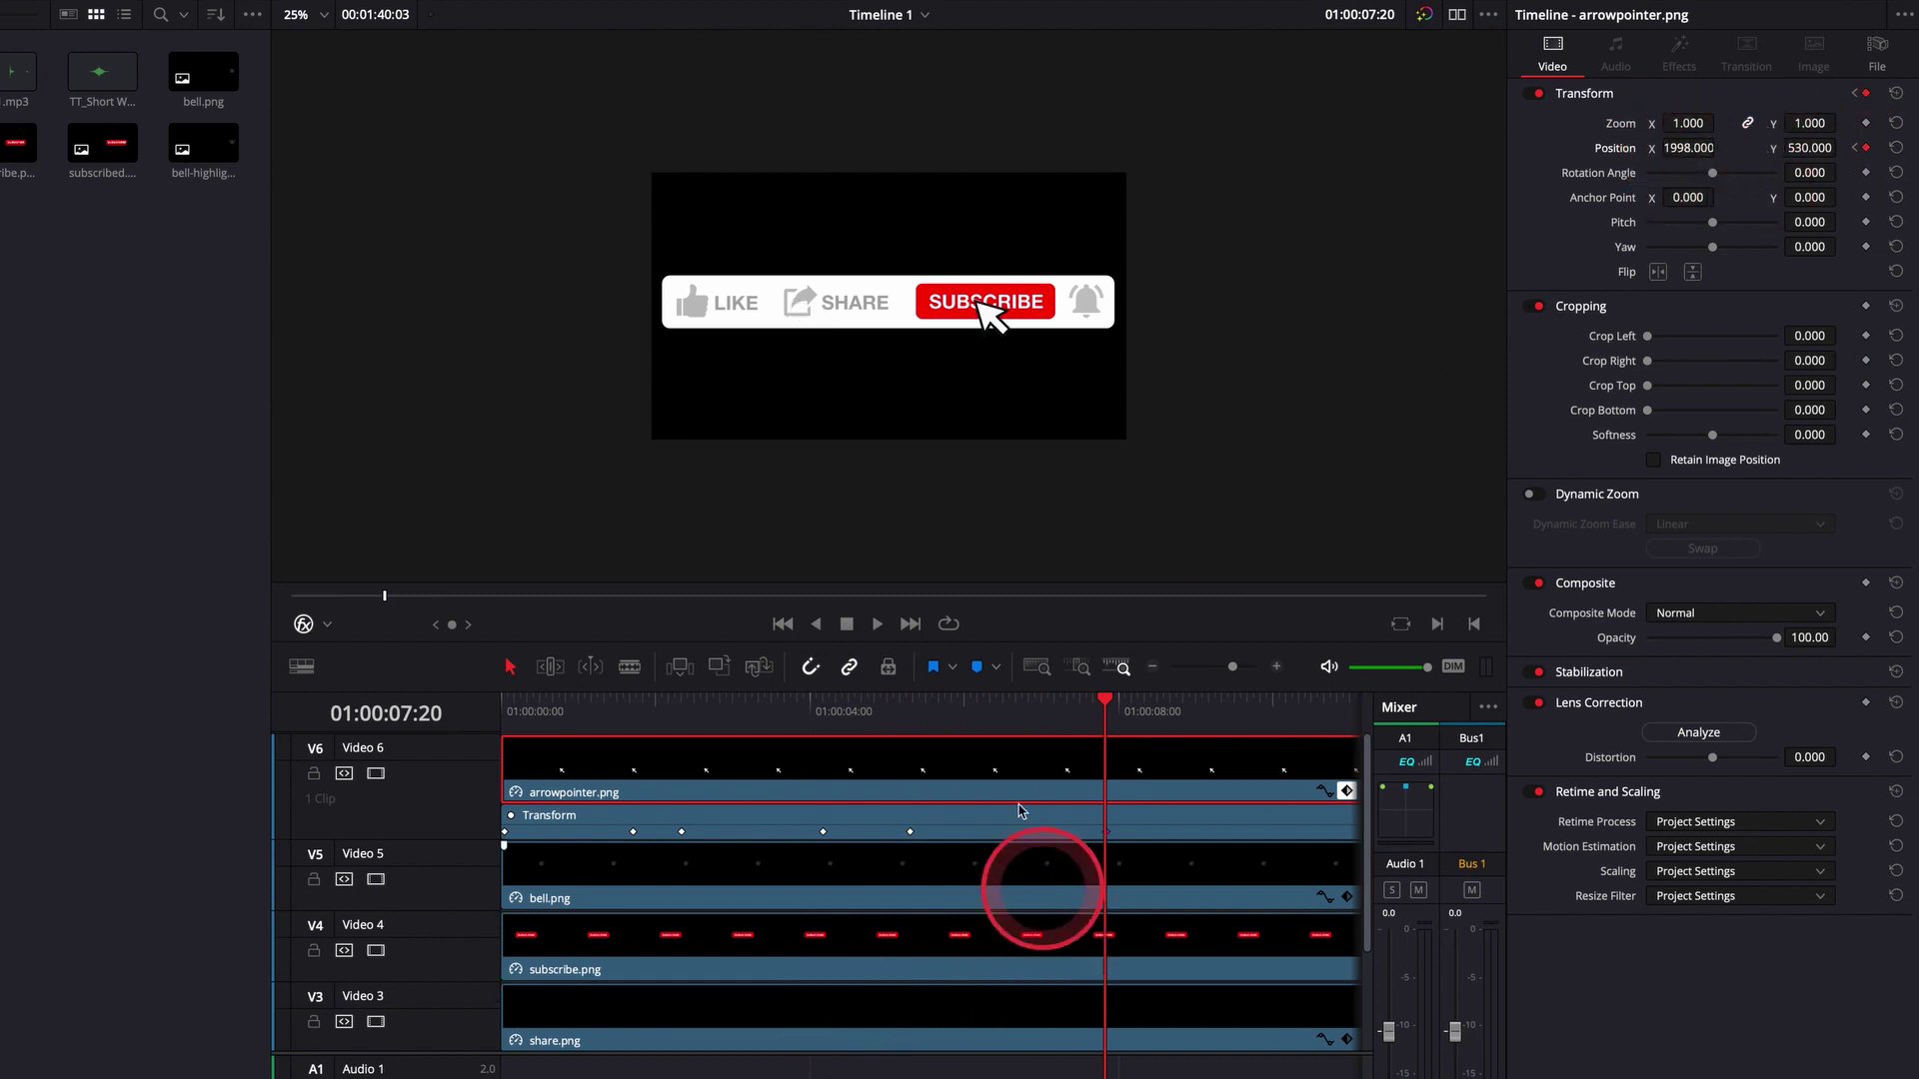
left_click(909, 705)
key("space")
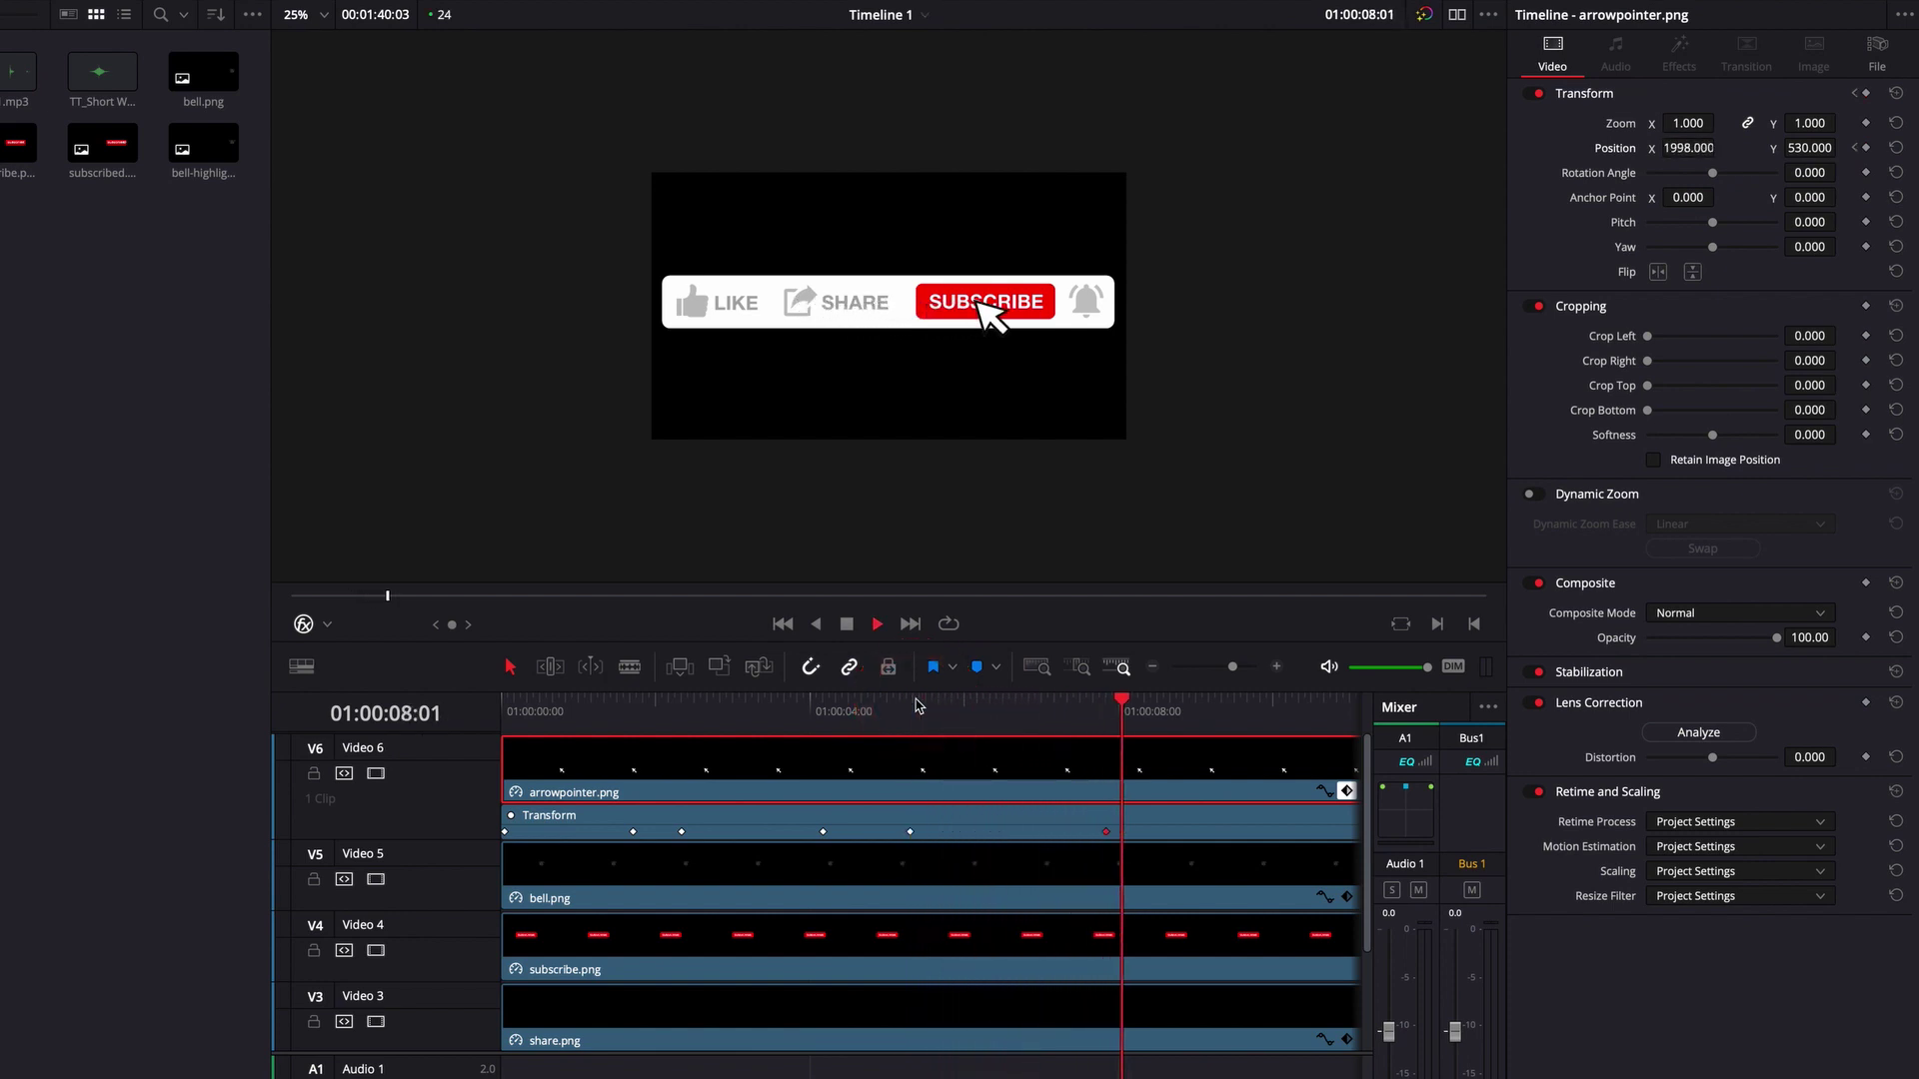
Step: Add a position keyframe holding the arrow on SHARE, and rekey its arrival on SUBSCRIBE with position X 2015
left_click(1252, 762)
key("space")
left_click(1811, 124)
Step: Hold the arrow on SUBSCRIBE with a keyframe at 01:00:09:03, and move it over the bell at 01:00:09:23 with position X 2866
left_click(1866, 148)
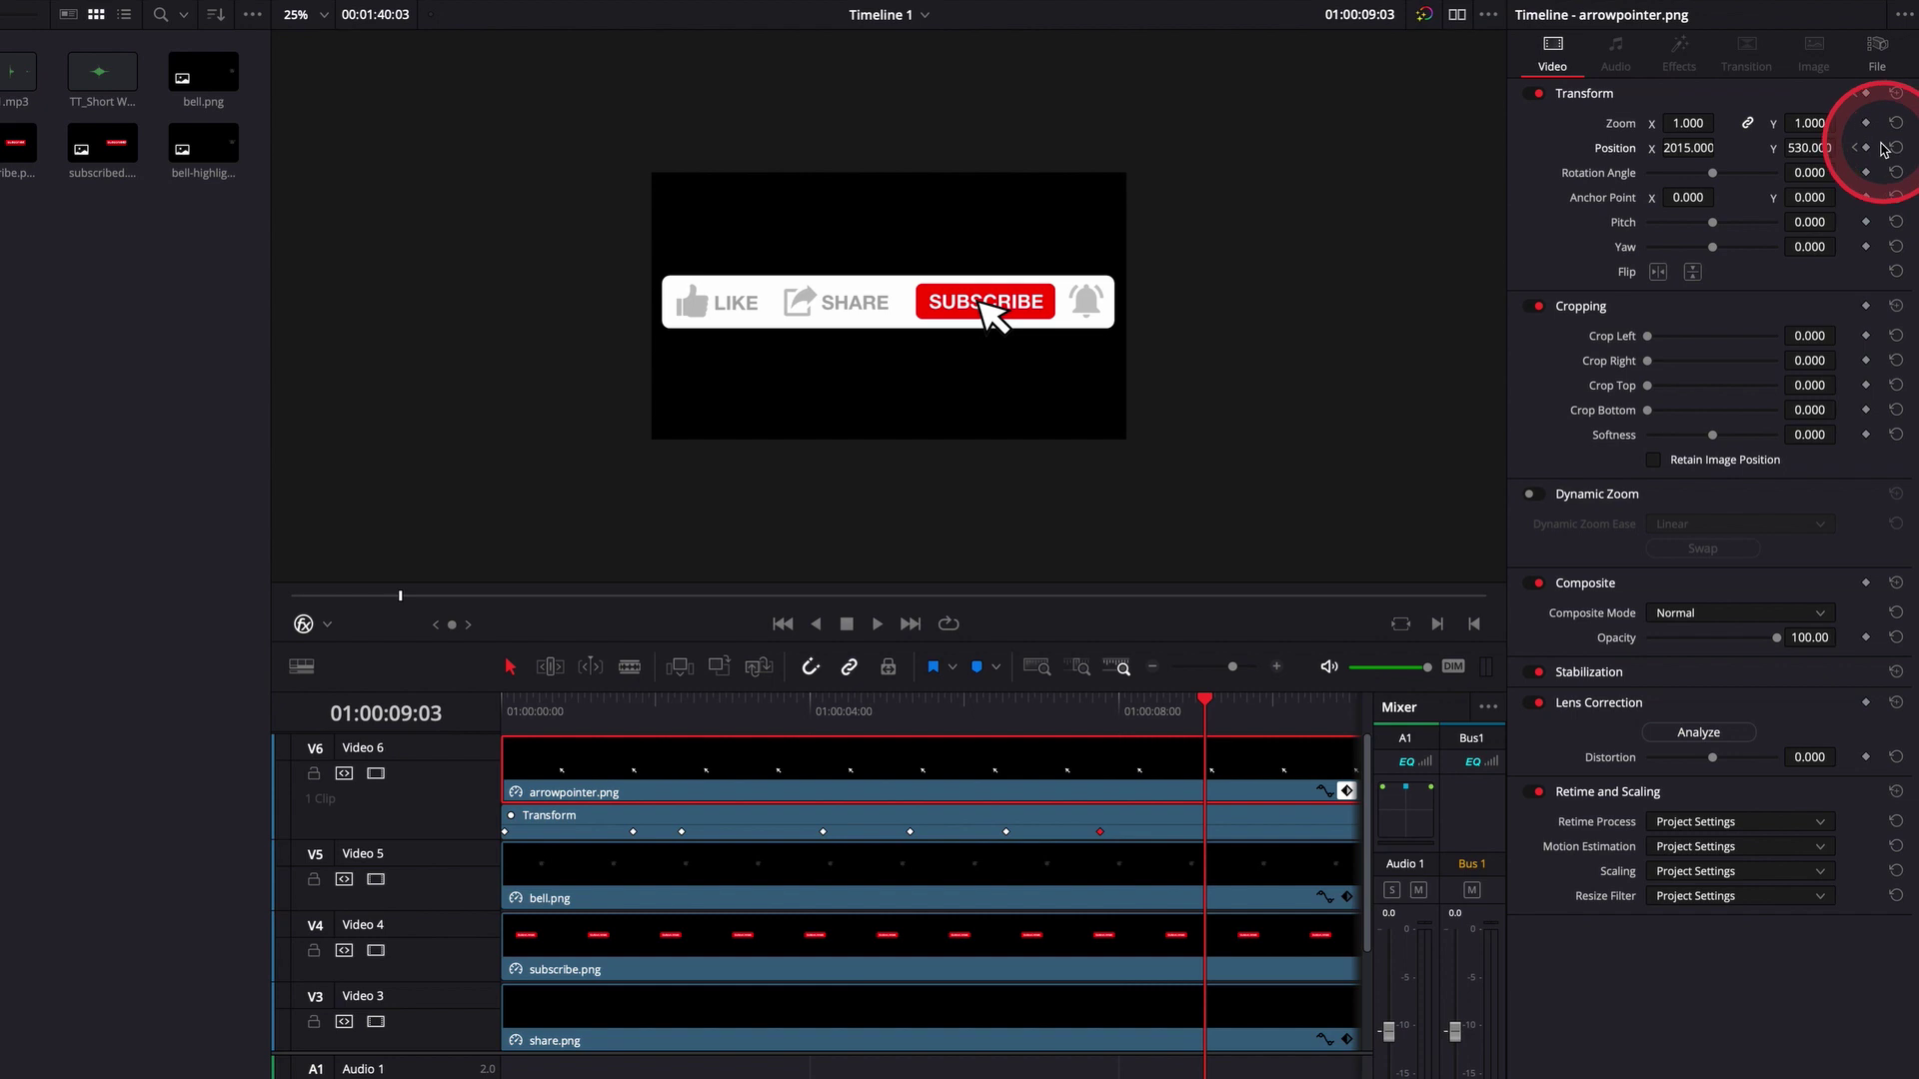
key("Right")
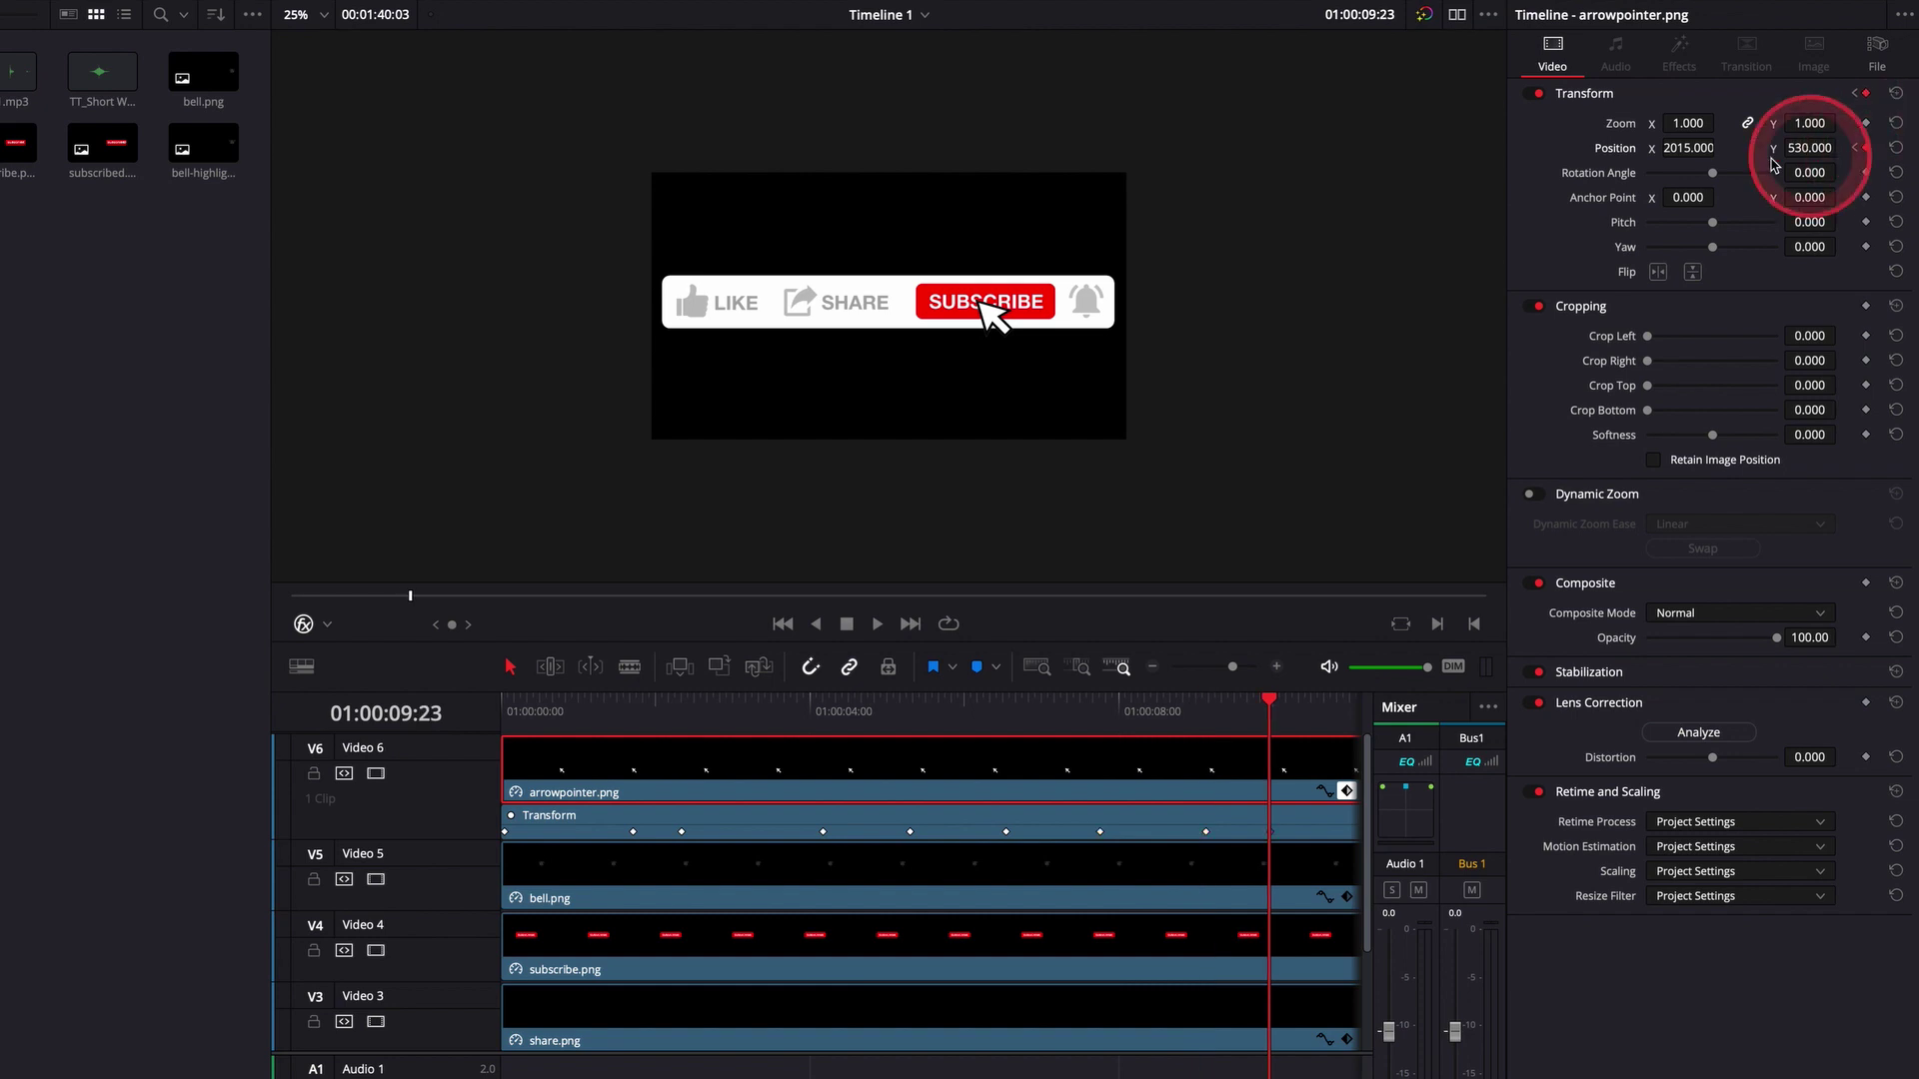
left_click_drag(1696, 148, 1851, 133)
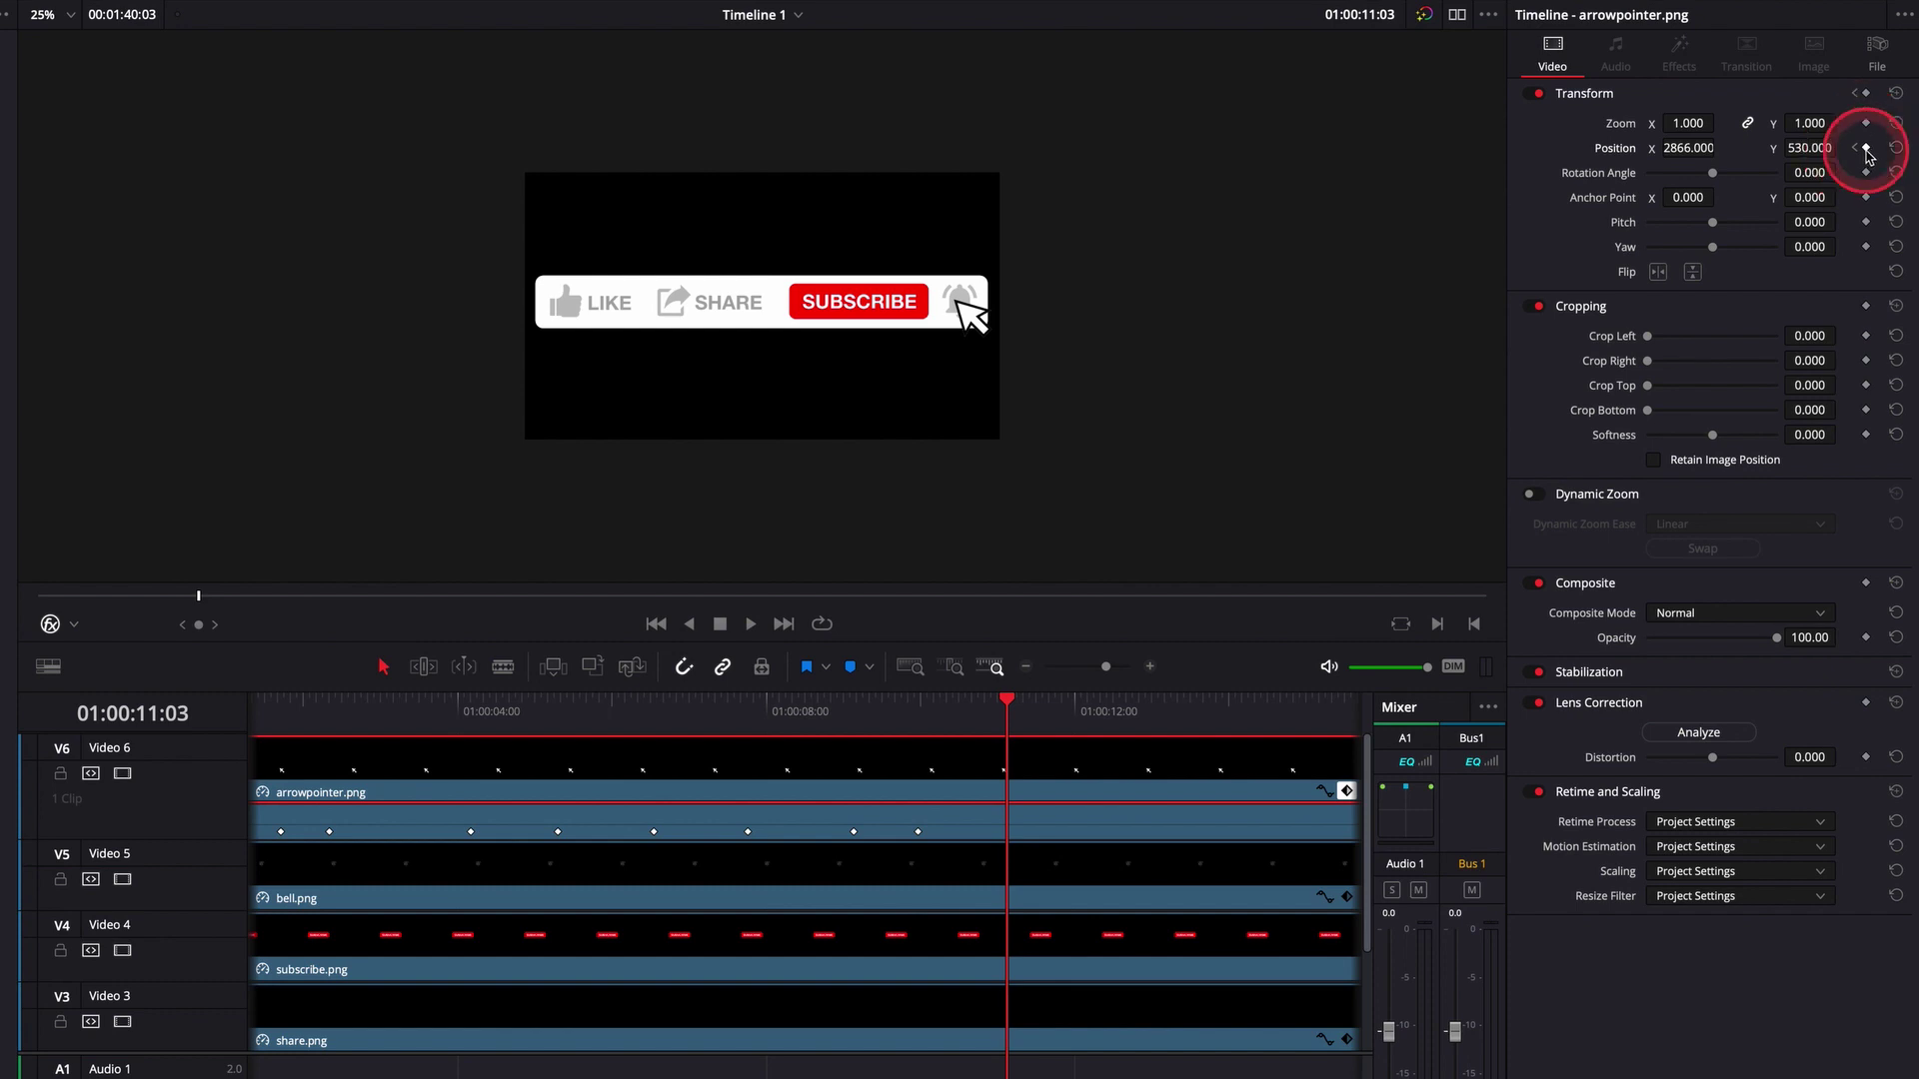
Step: Keyframe the arrow's hold over the bell at 01:00:11:03, and its move below the button bar with position Y -262
key("space")
key("space")
left_click_drag(1831, 150, 999, 459)
Step: Adjust the timing of the arrow's SHARE position keyframes in the timeline, bringing its arrival on SHARE slightly earlier
left_click(350, 800)
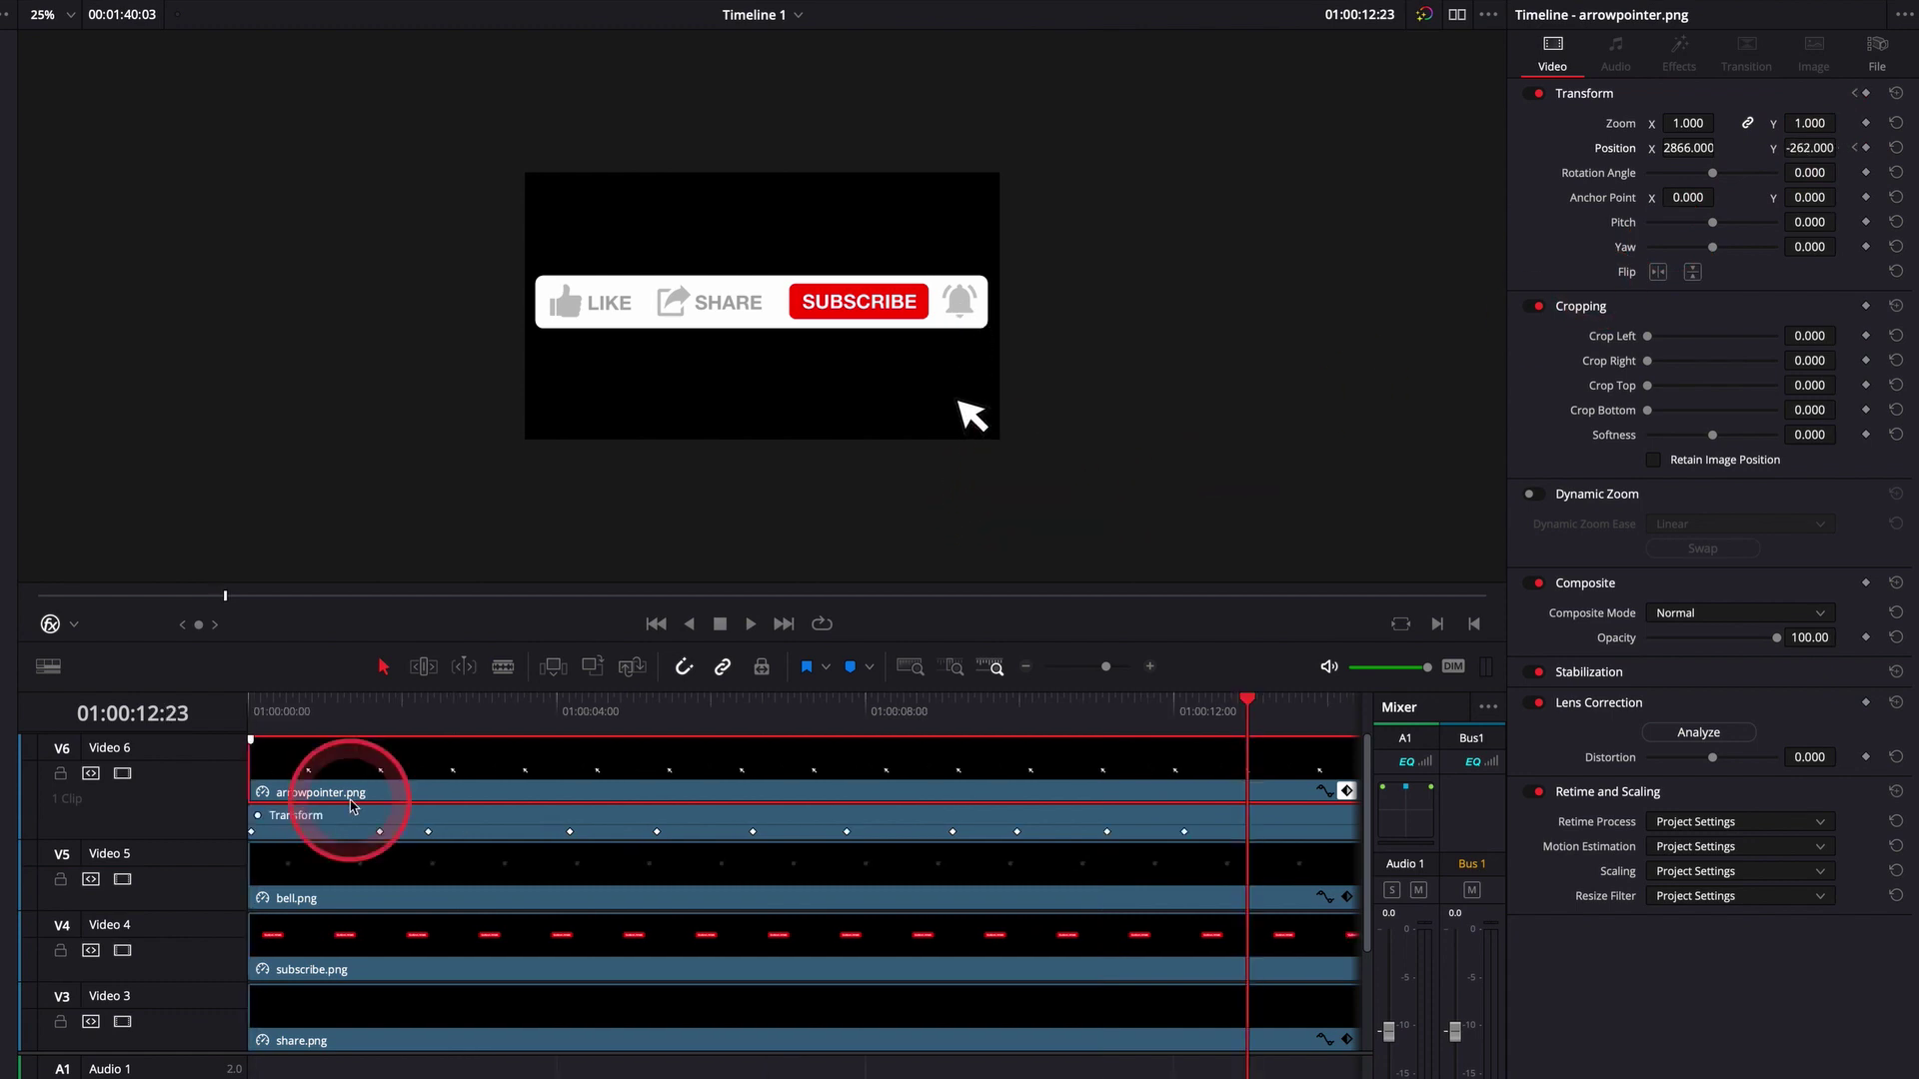
left_click(857, 724)
left_click(666, 837)
left_click(658, 831)
left_click_drag(643, 832, 762, 832)
left_click(530, 822)
left_click(631, 836)
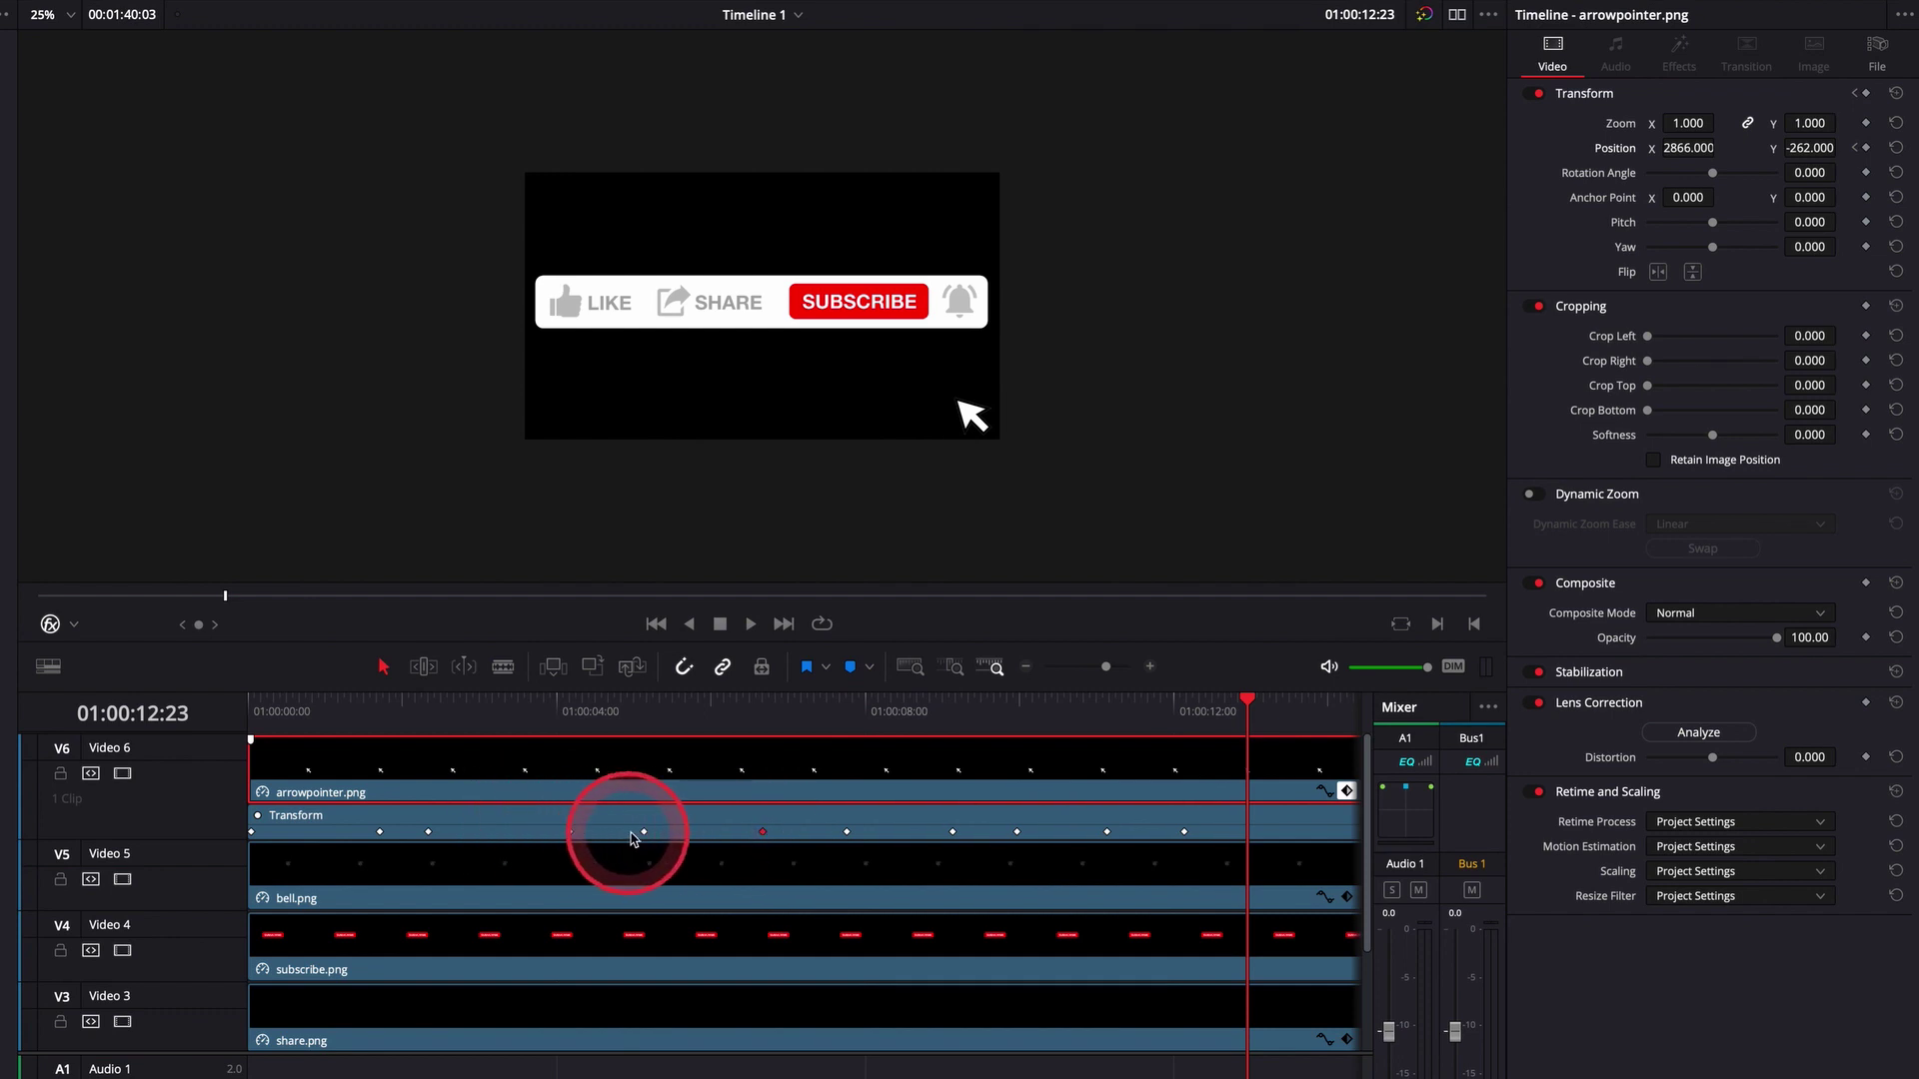
left_click(643, 832)
left_click(597, 827)
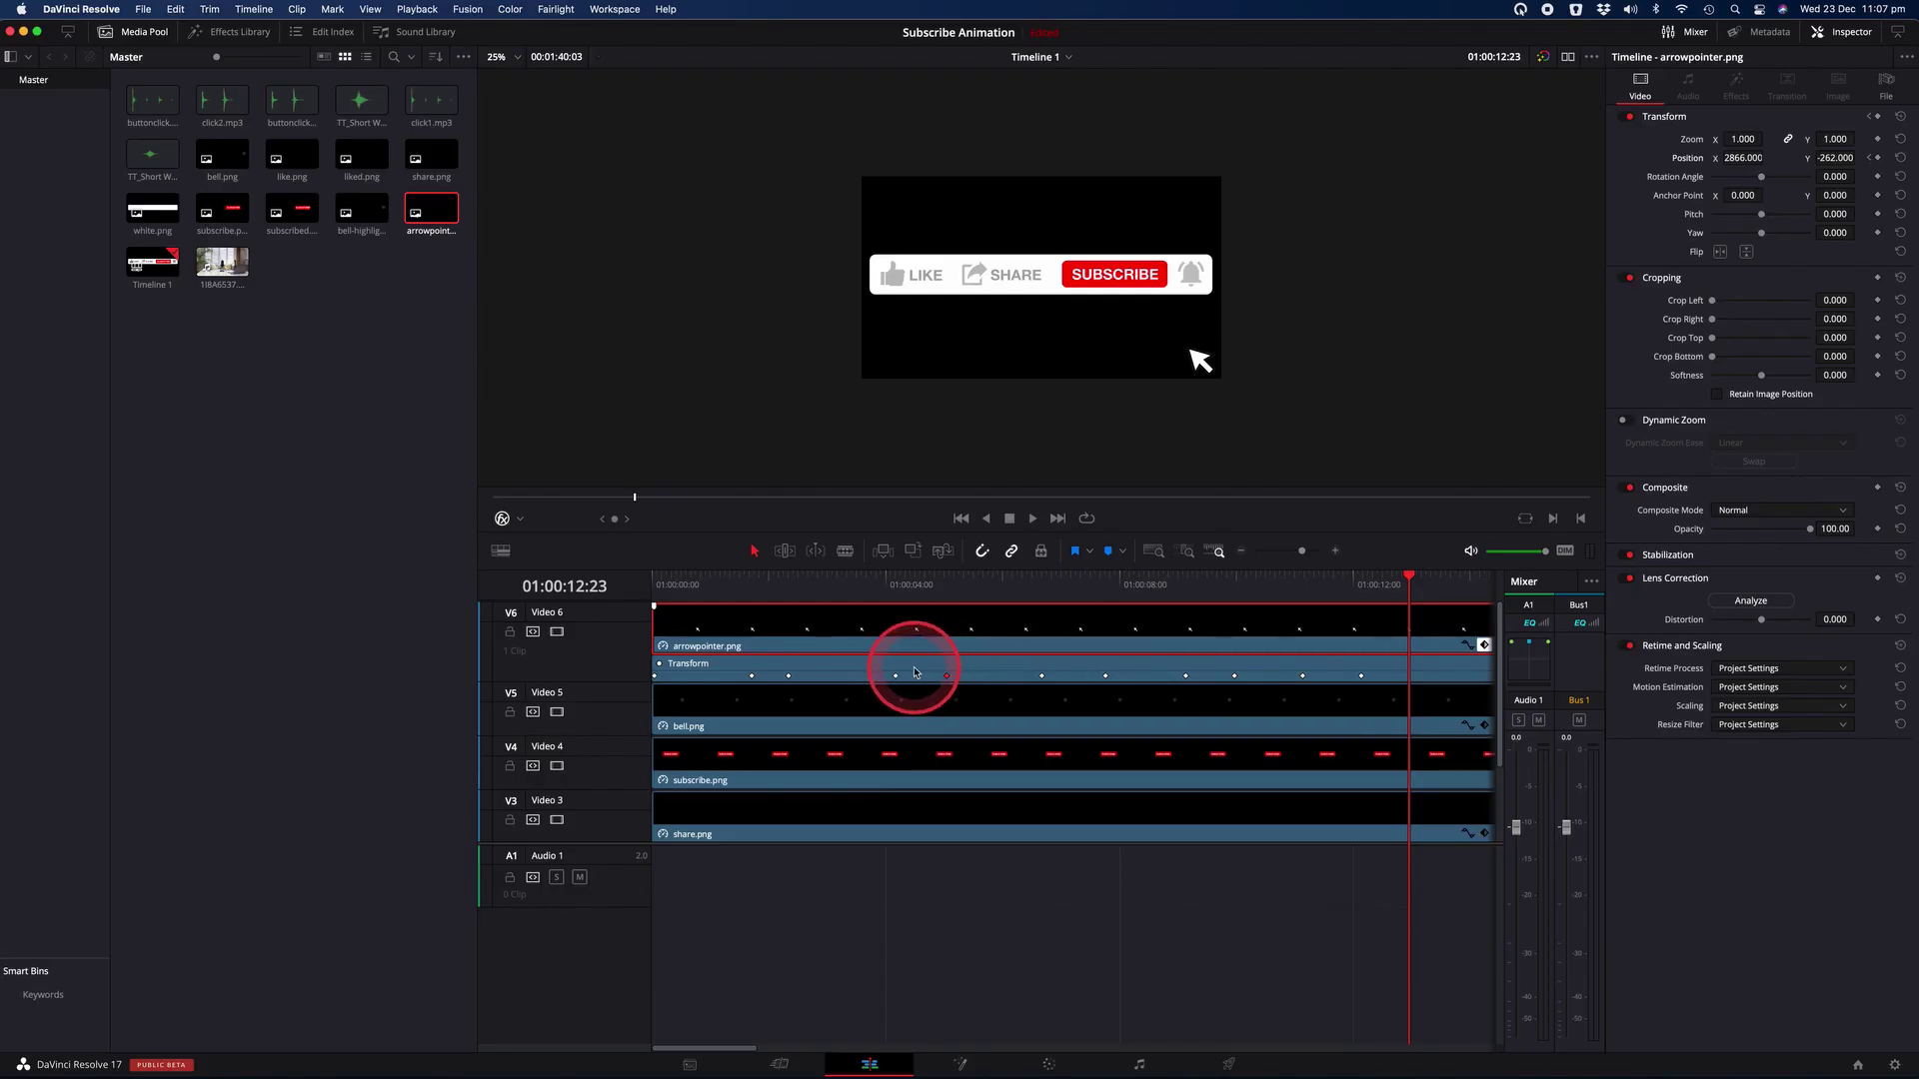
Step: Show the arrow clip's Position X curve and open the options for its second keyframe
left_click(1467, 648)
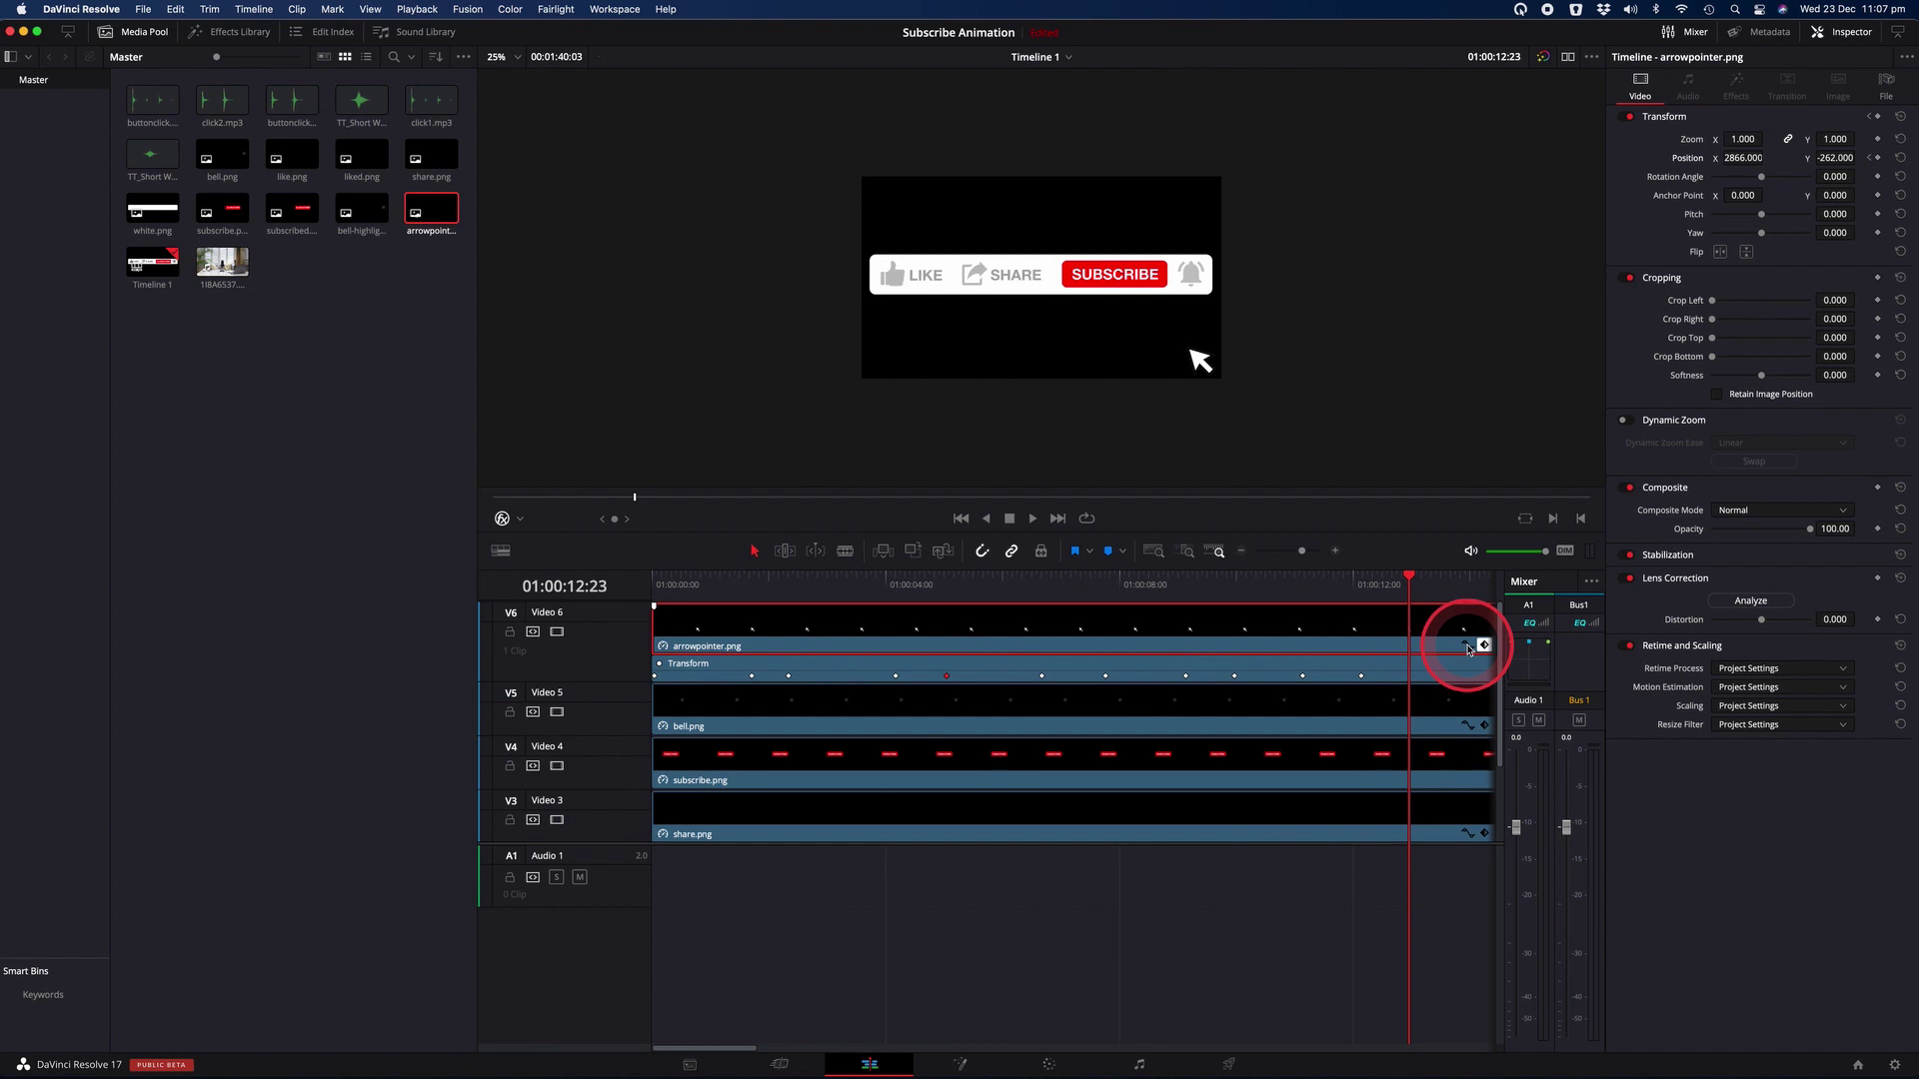
left_click(1467, 647)
left_click(784, 878)
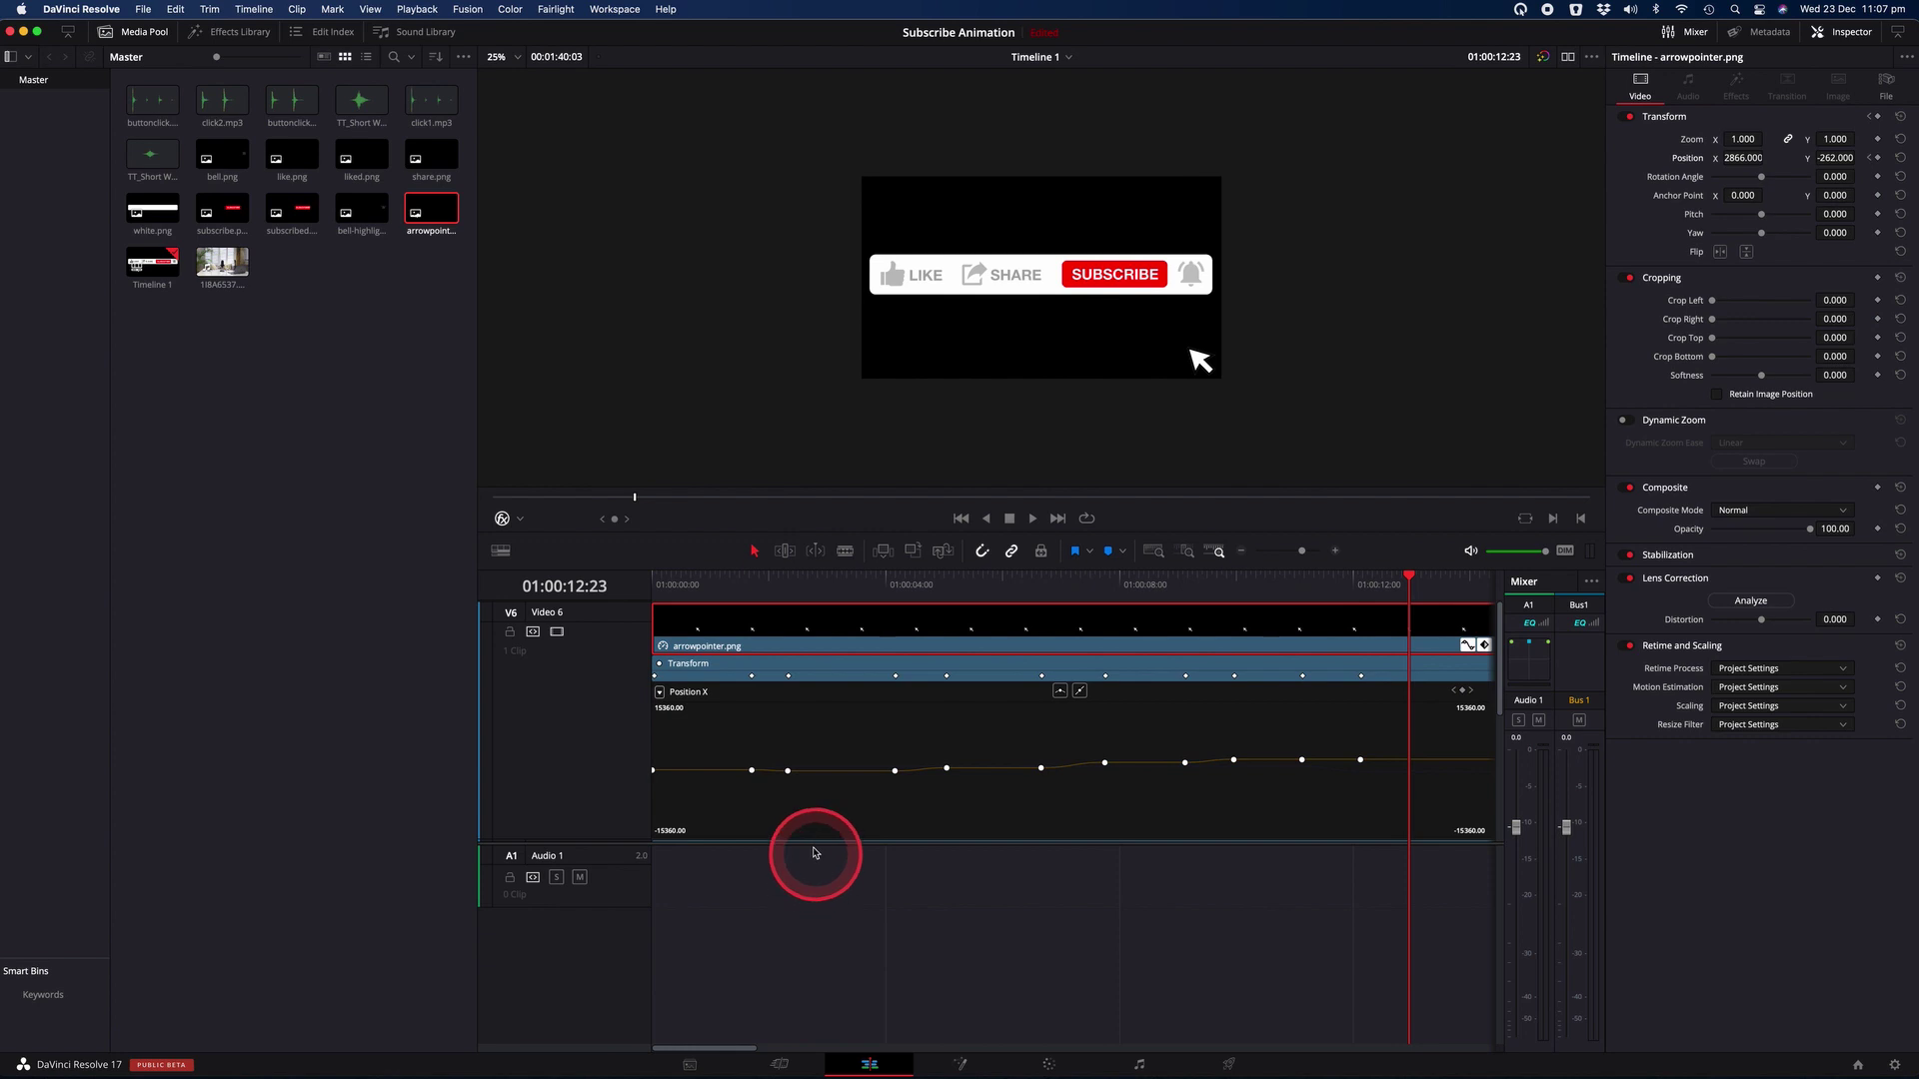
right_click(752, 769)
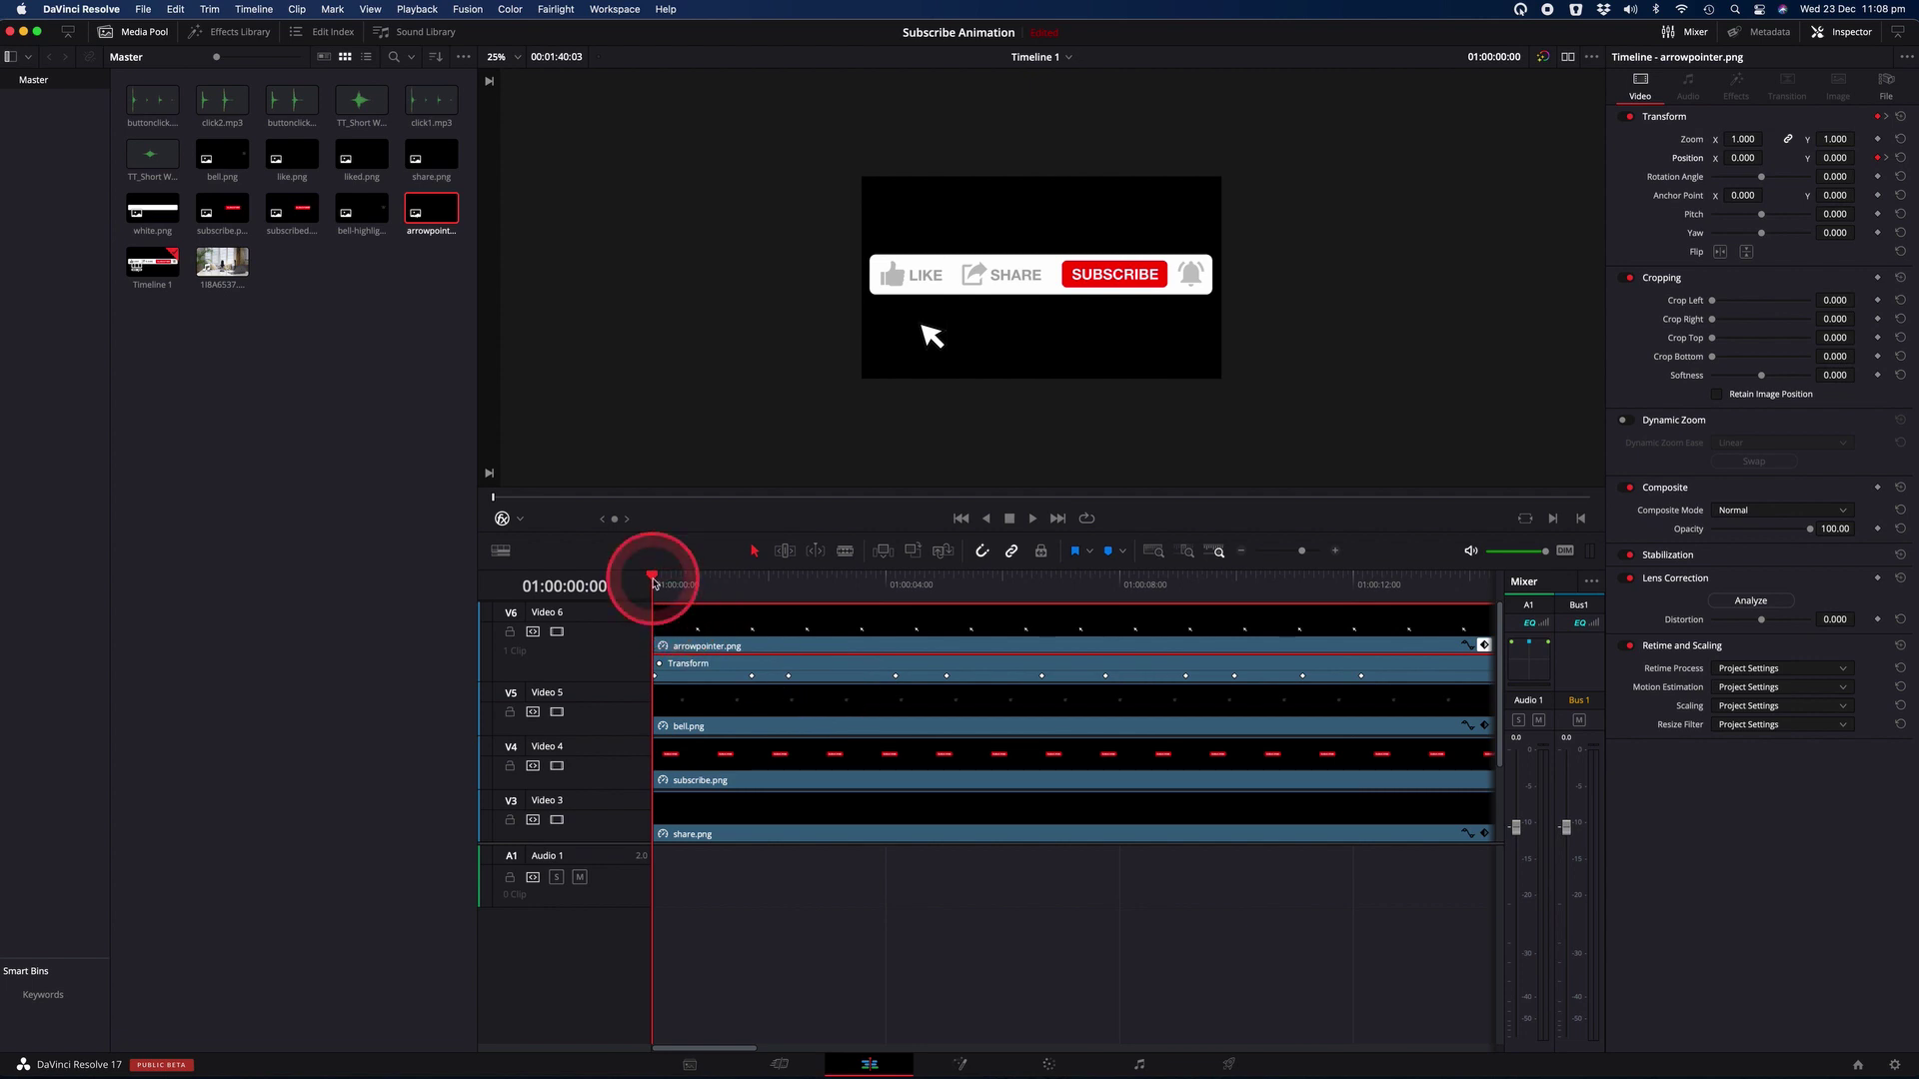
Step: Split the like.png clip on Video 2 at 01:00:02:08, where the arrow reaches the LIKE icon
left_click_drag(653, 583, 716, 622)
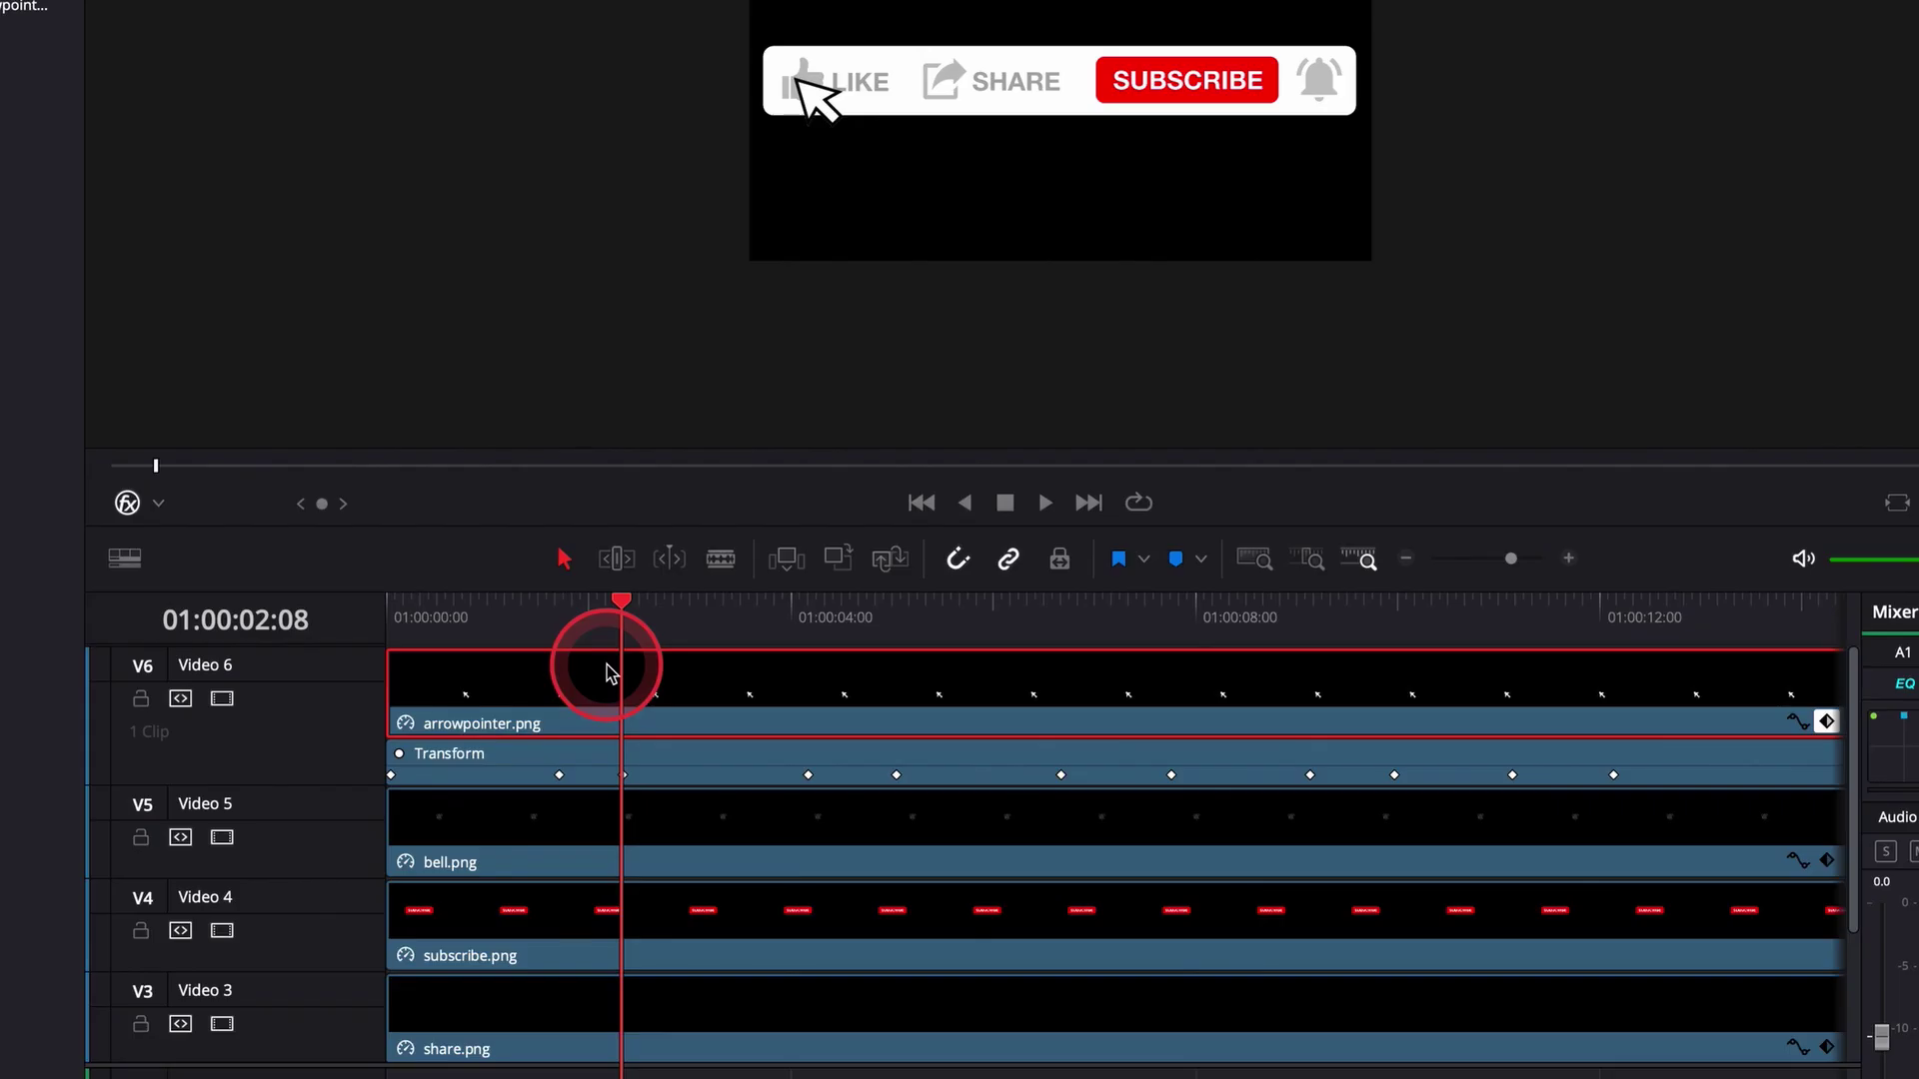
left_click_drag(499, 690, 607, 699)
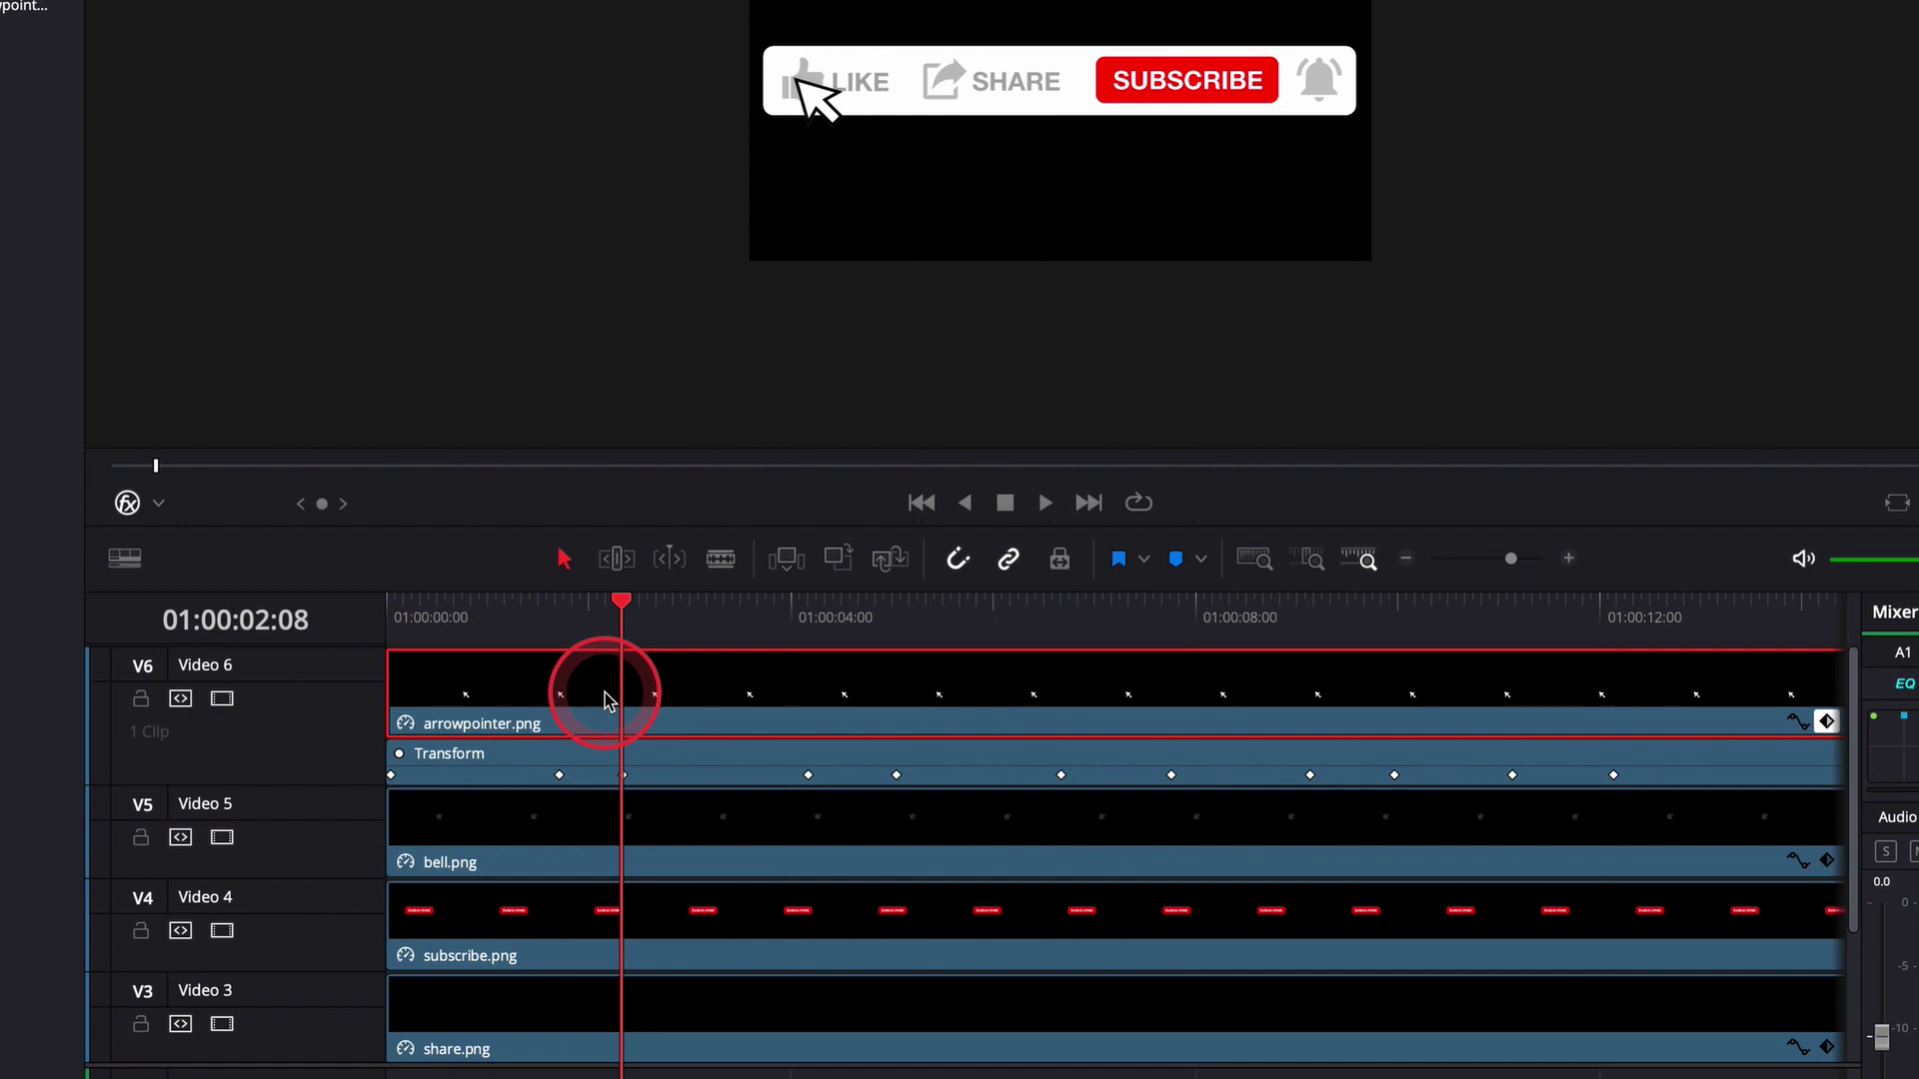
left_click(721, 557)
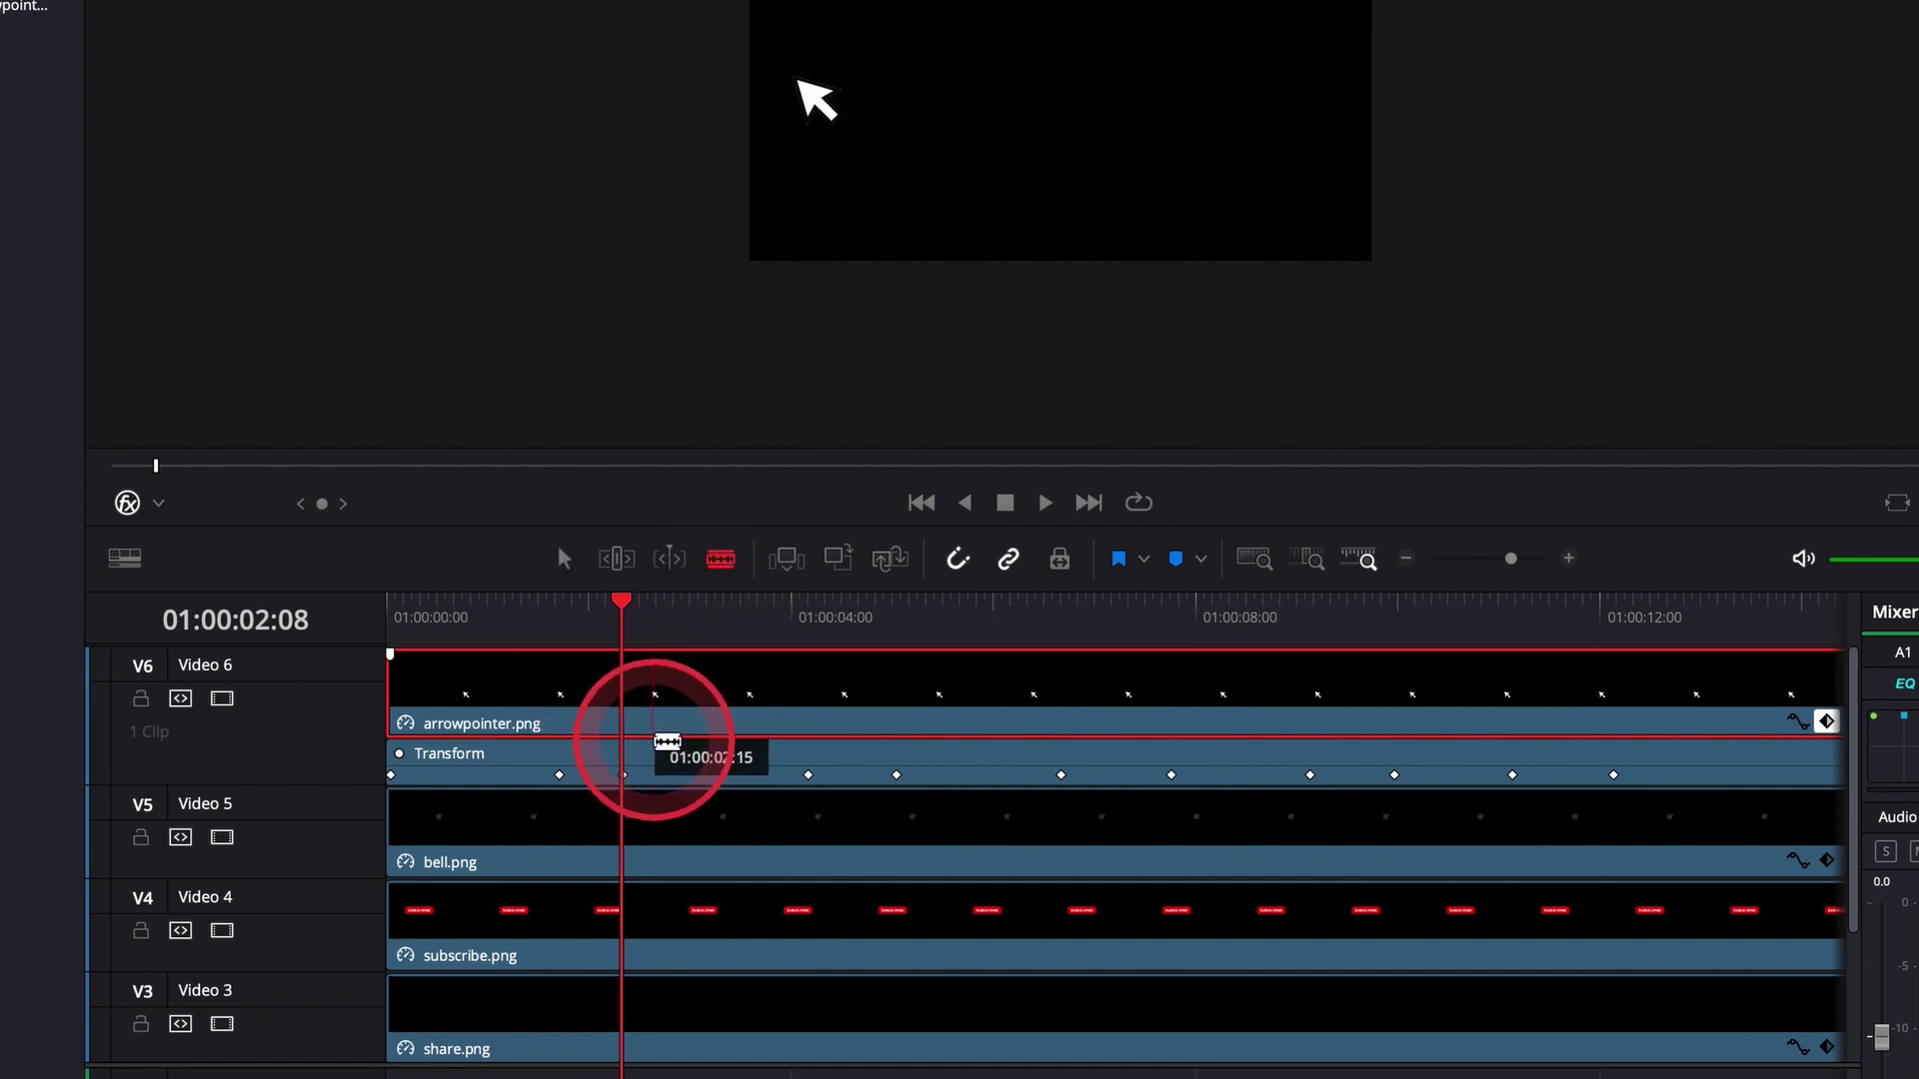
scroll(680, 918, "down", 3)
scroll(664, 922, "down", 1)
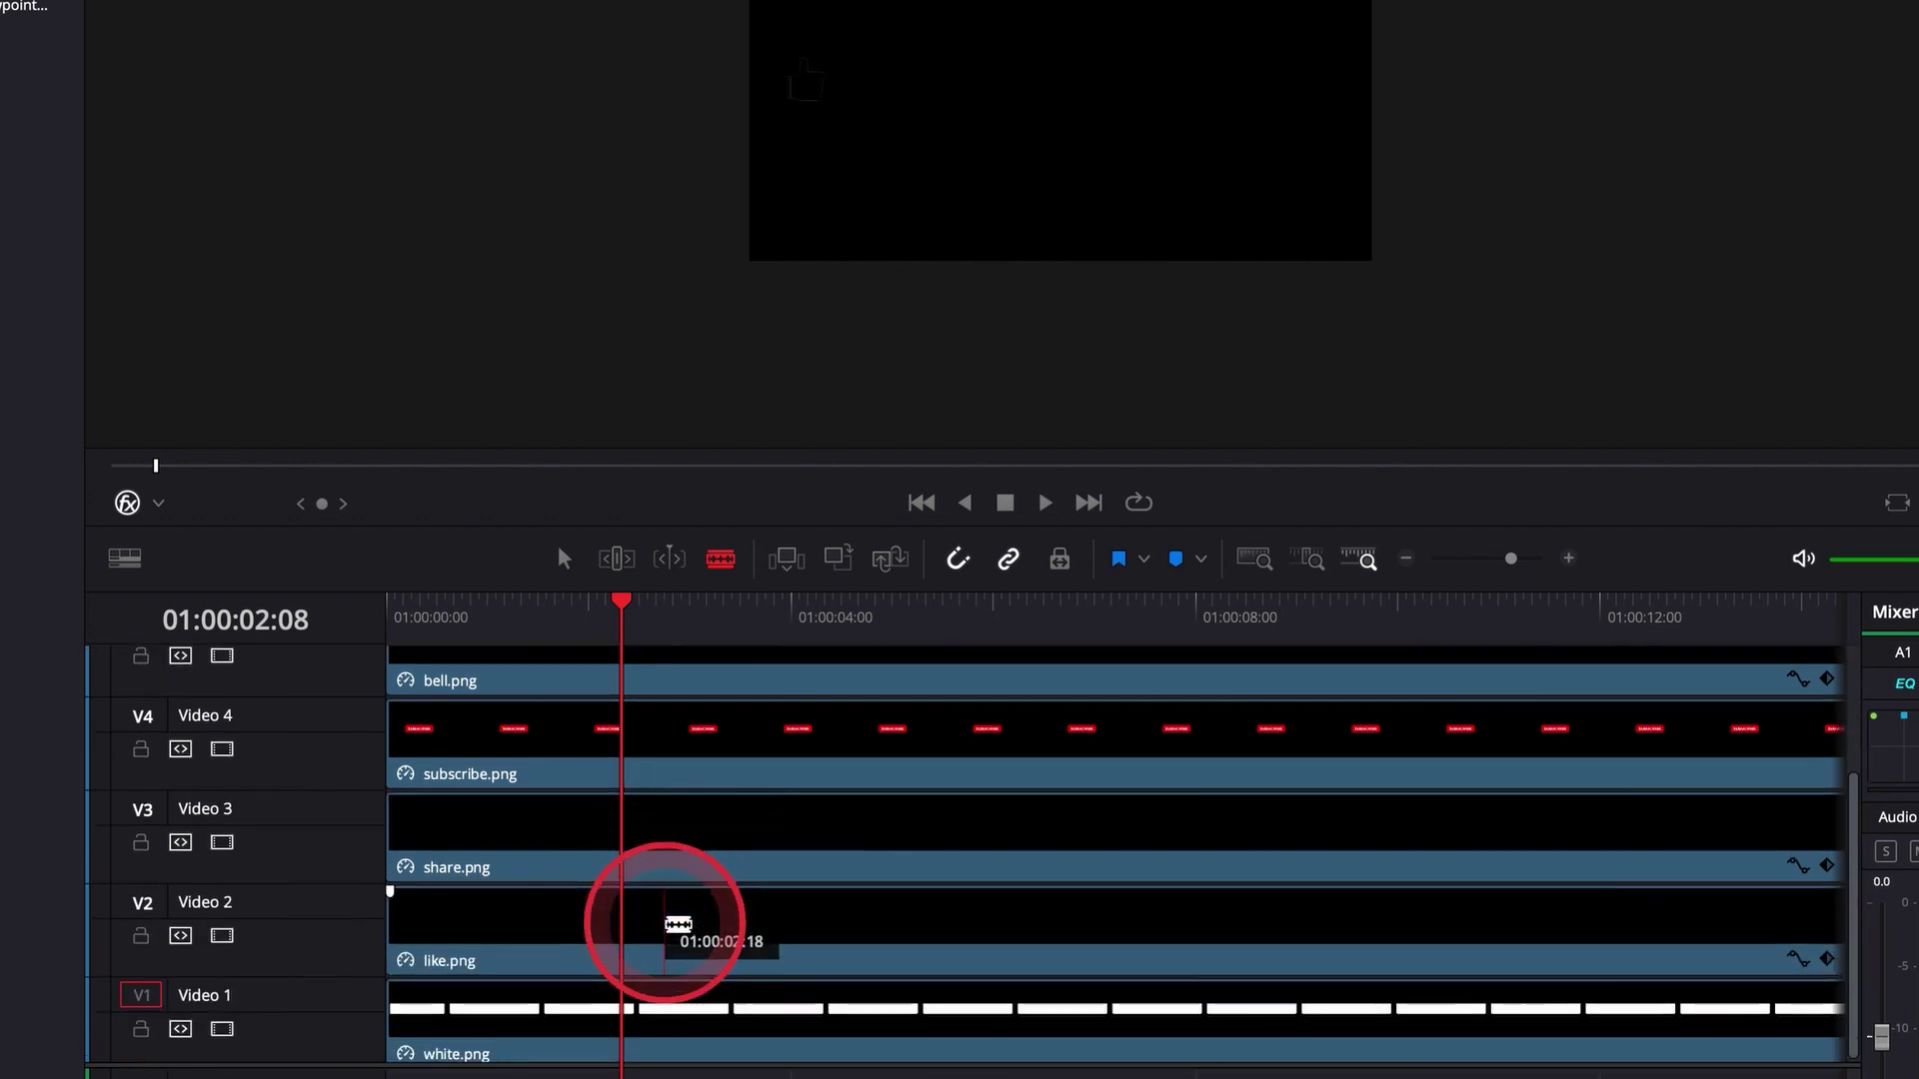
left_click(625, 927)
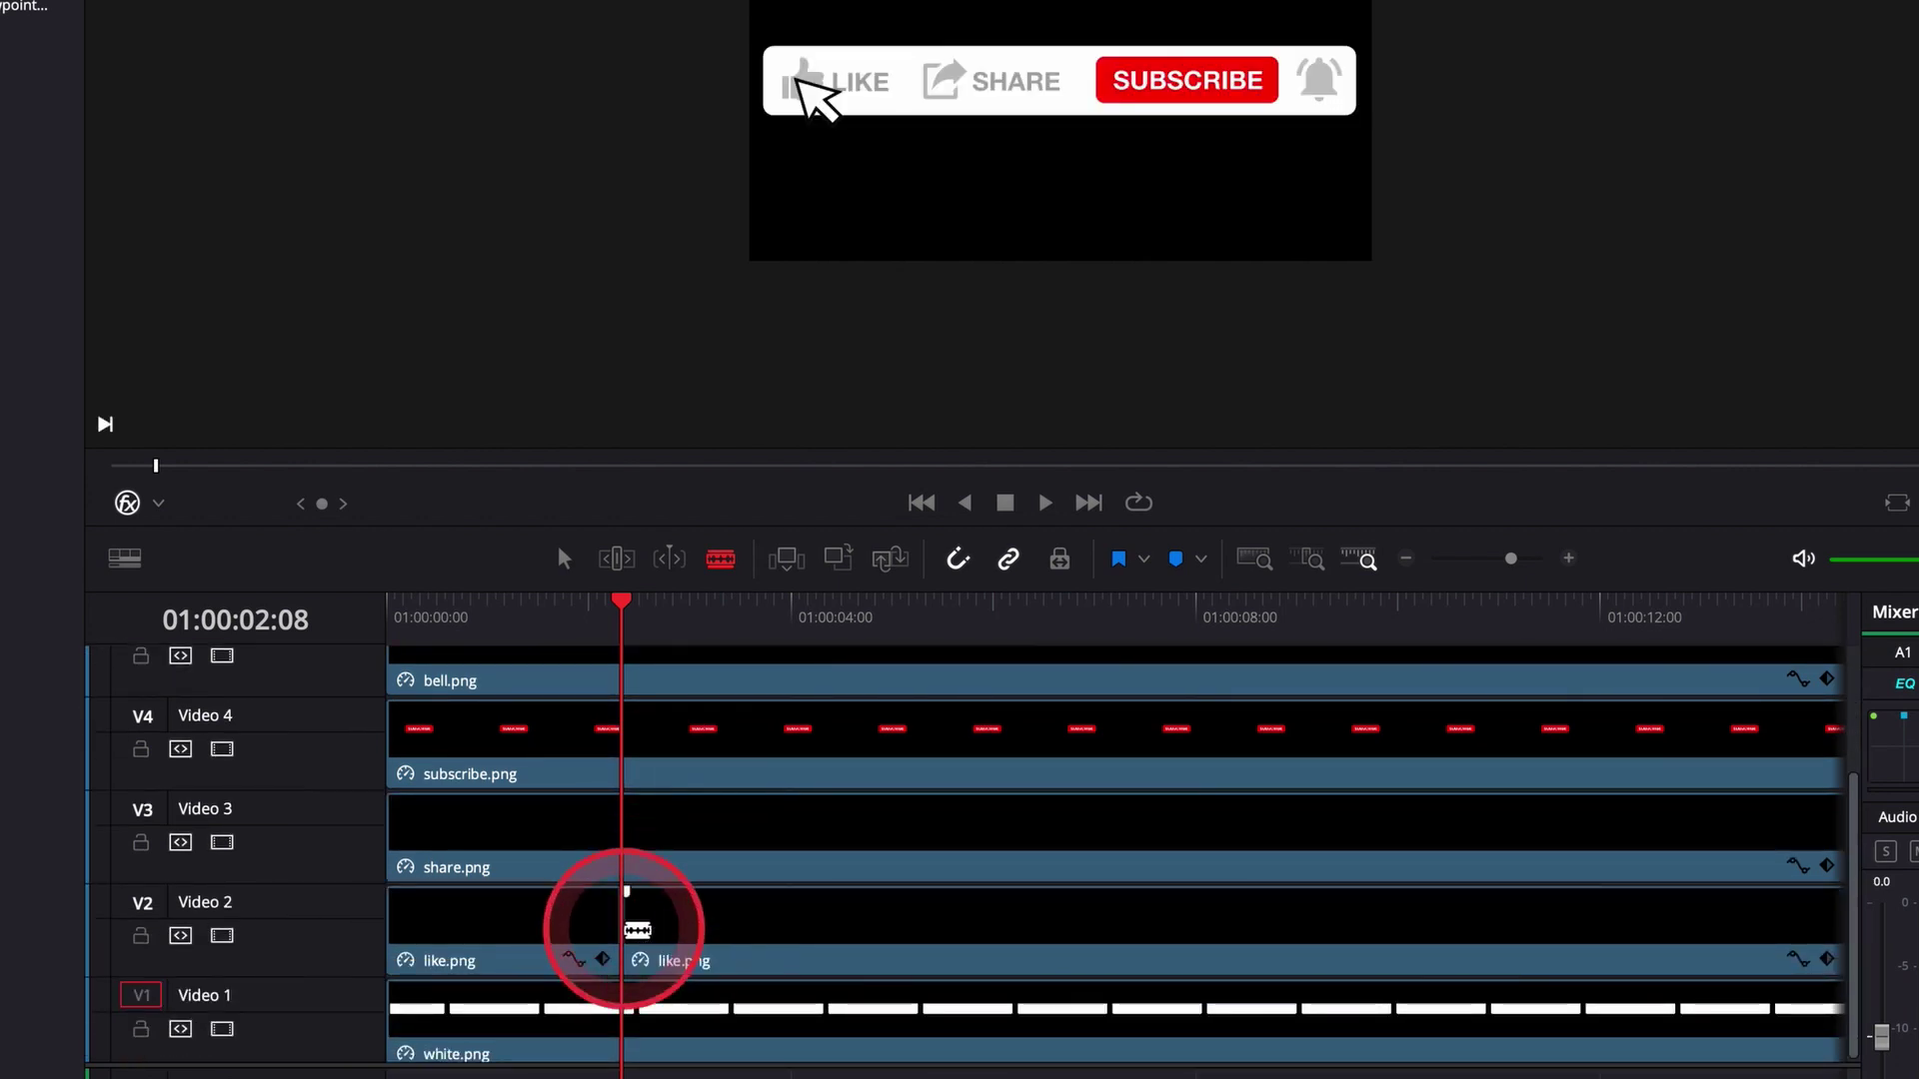
Step: Delete the part of the like.png clip after the cut on Video 2
left_click(561, 563)
left_click(740, 933)
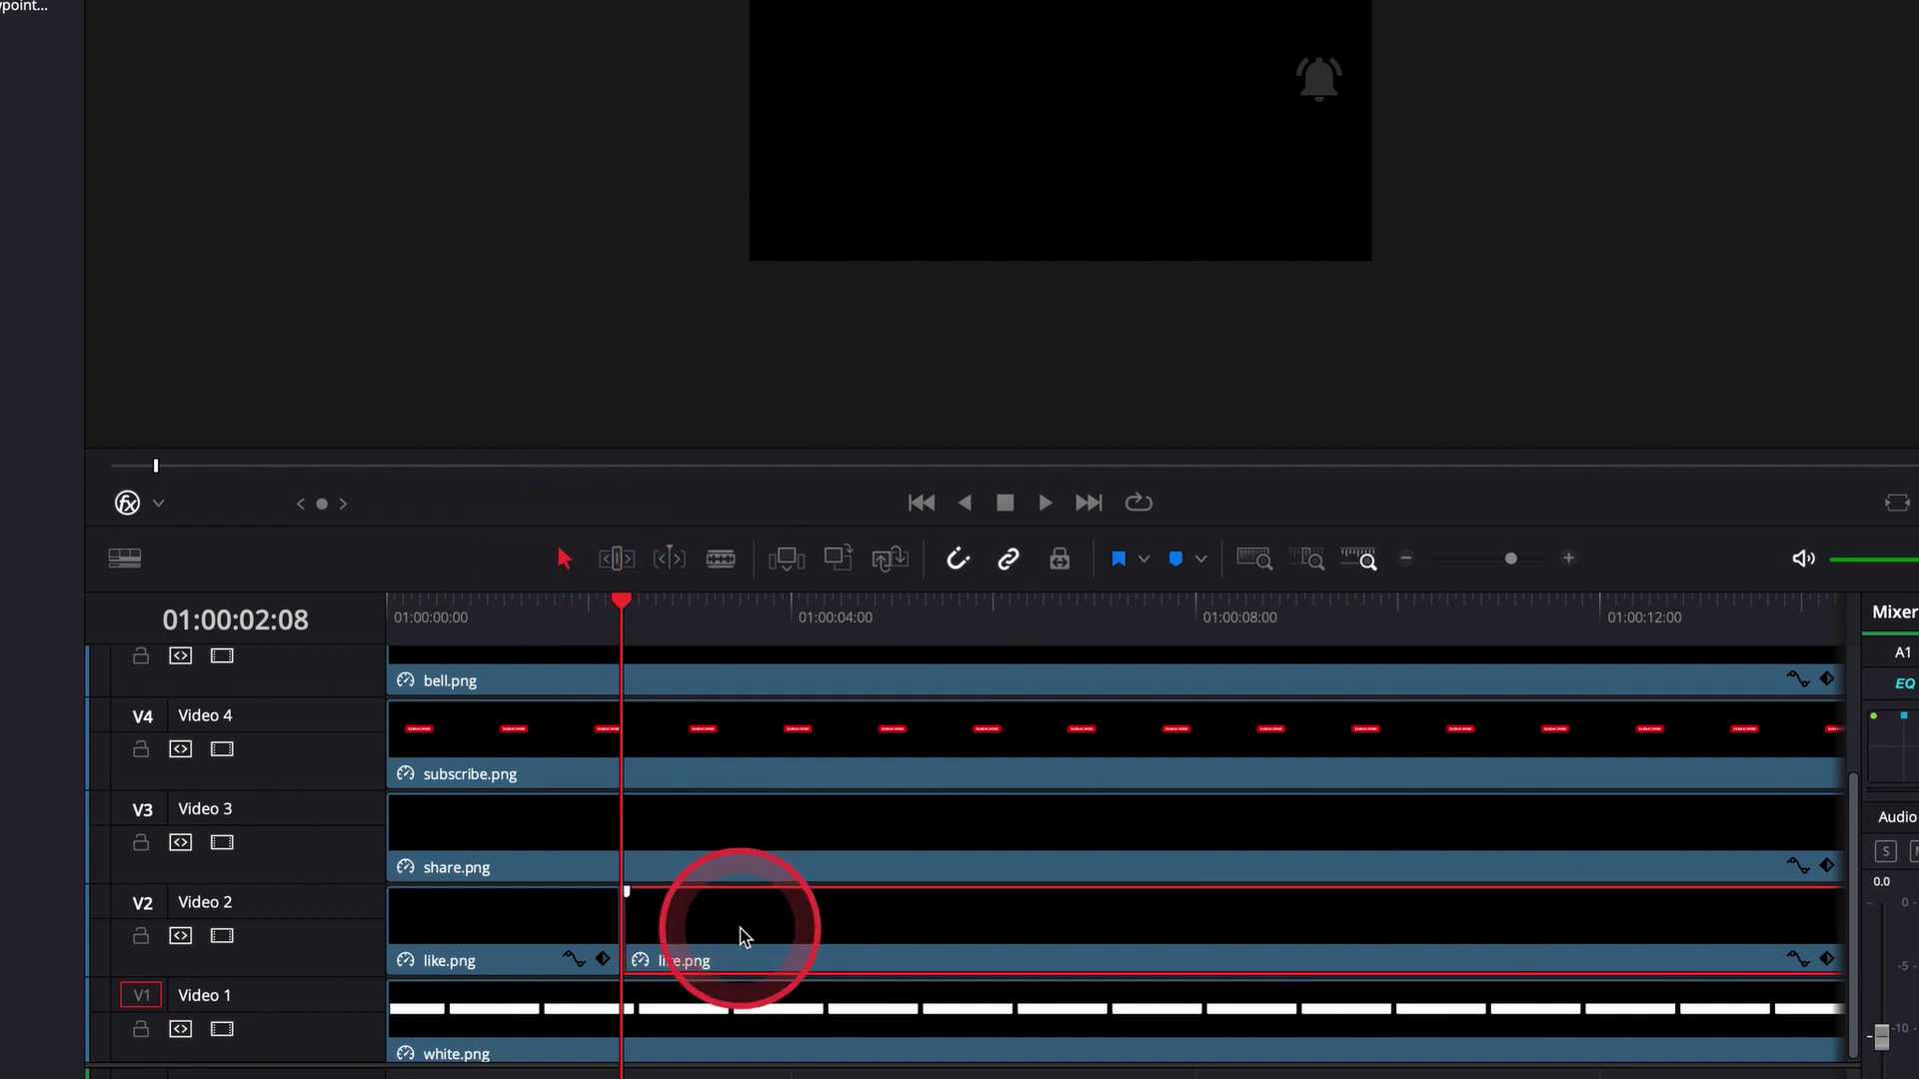
key("BackSpace")
Step: Place liked.png on Video 2 directly after the shortened like.png clip and extend it to the end of the other graphics
left_click(210, 568)
left_click(0, 0)
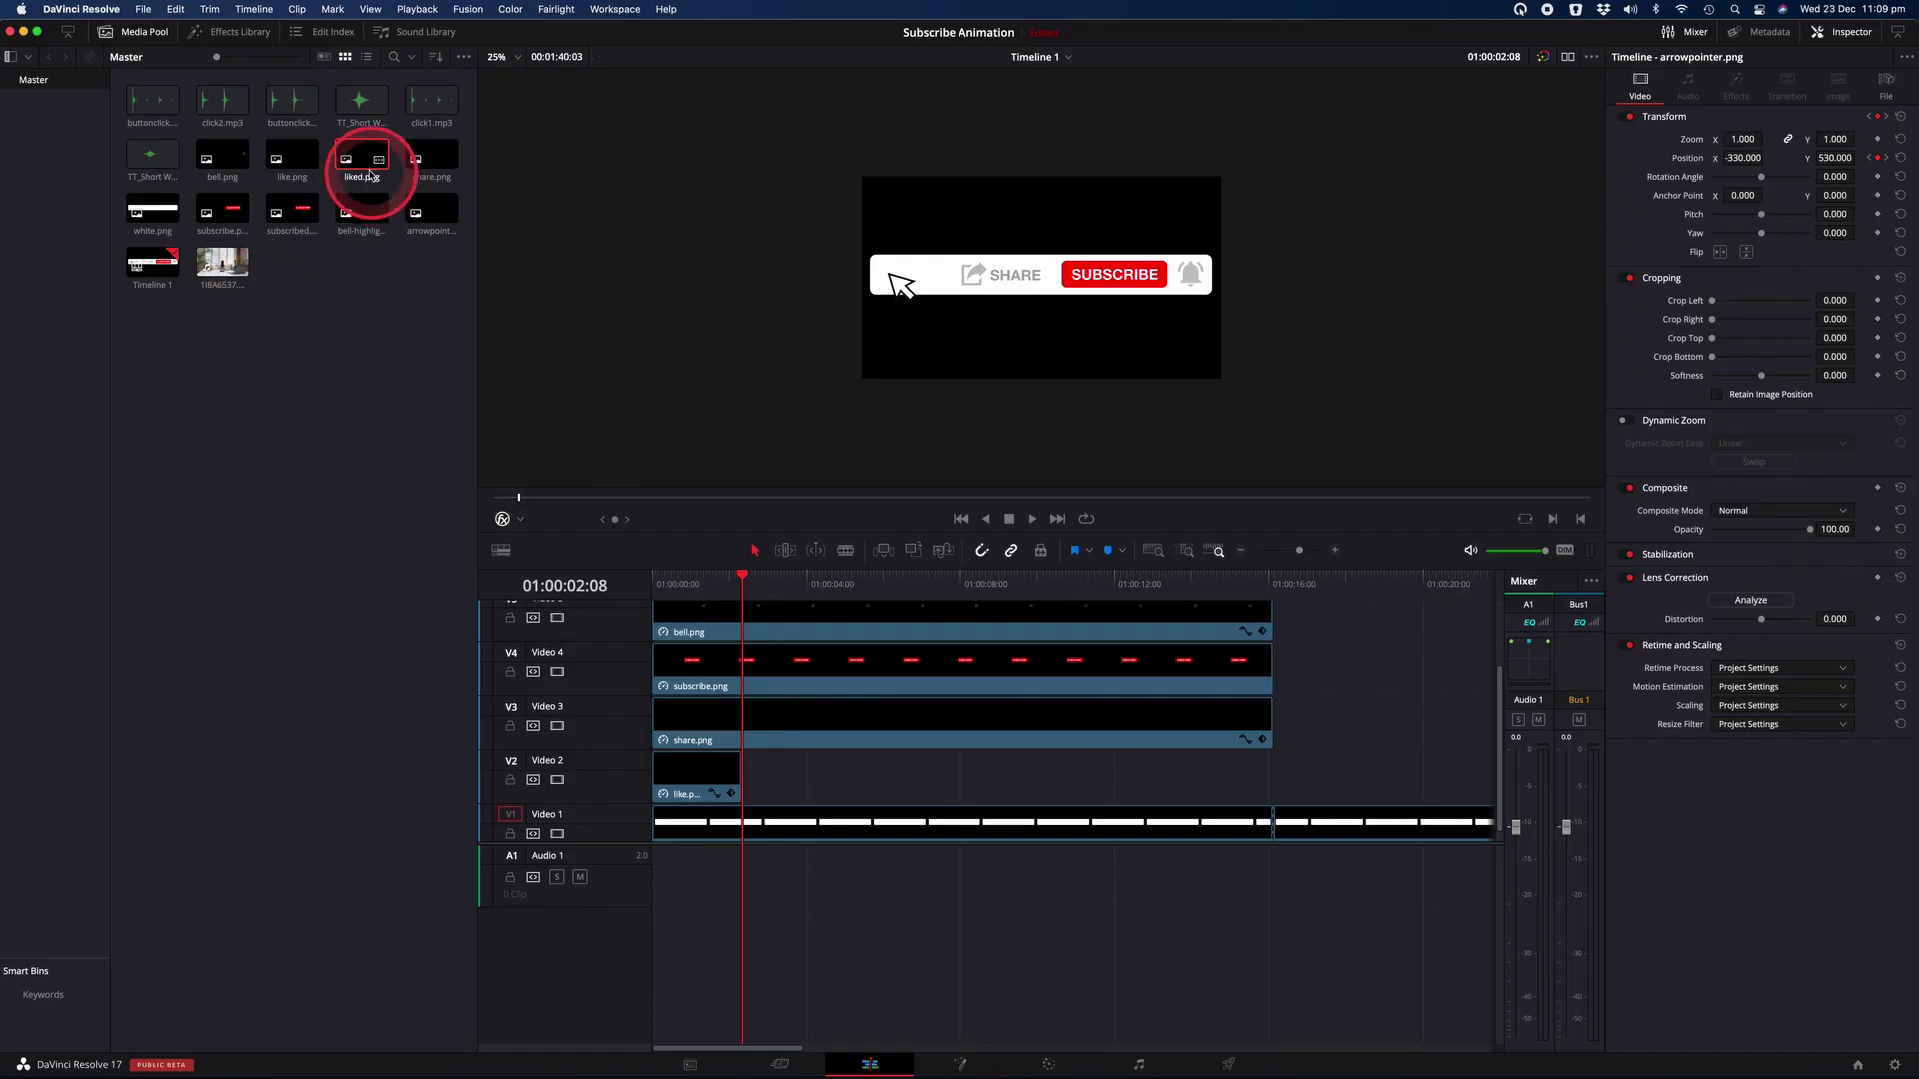
left_click_drag(292, 162, 300, 235)
left_click_drag(365, 161, 769, 783)
left_click_drag(946, 790, 1272, 787)
Step: Play back the timeline around the cut on Video 2 to check the change from LIKE to LIKED
key("space")
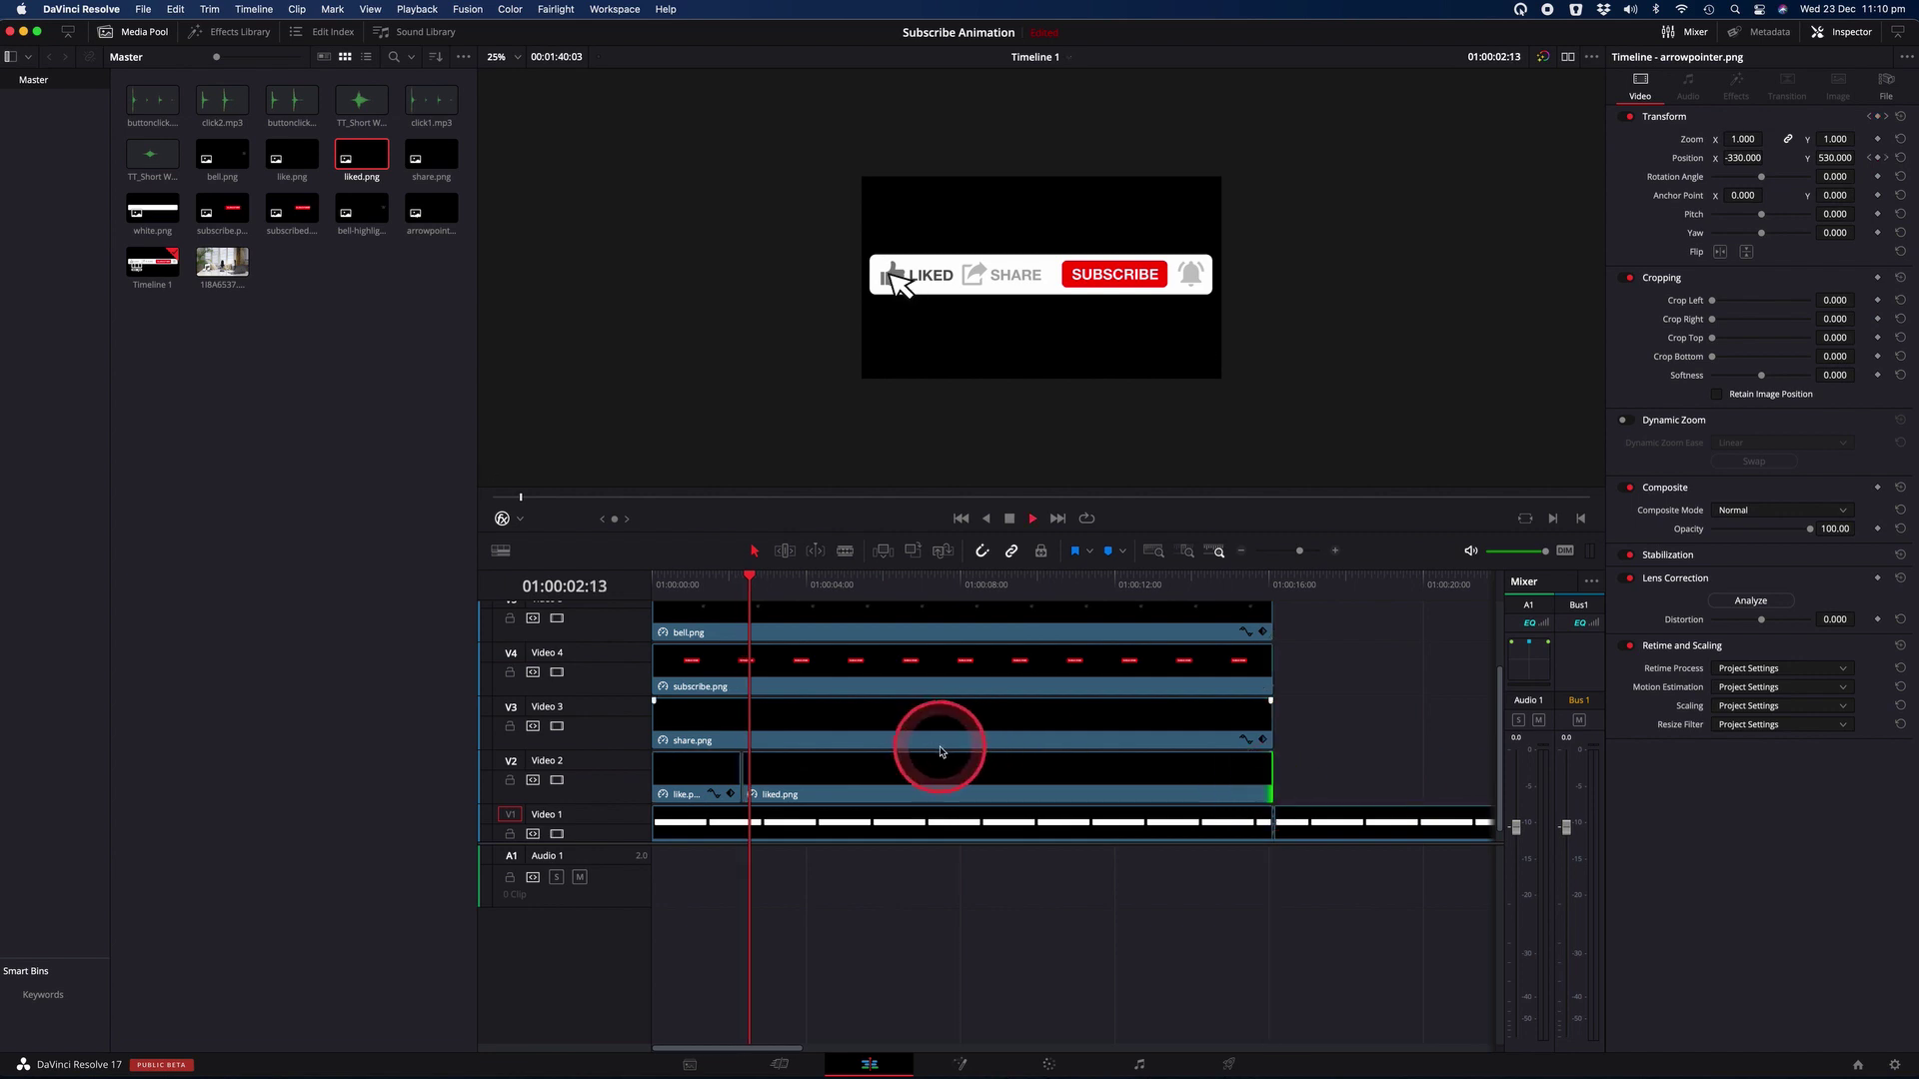
left_click(716, 579)
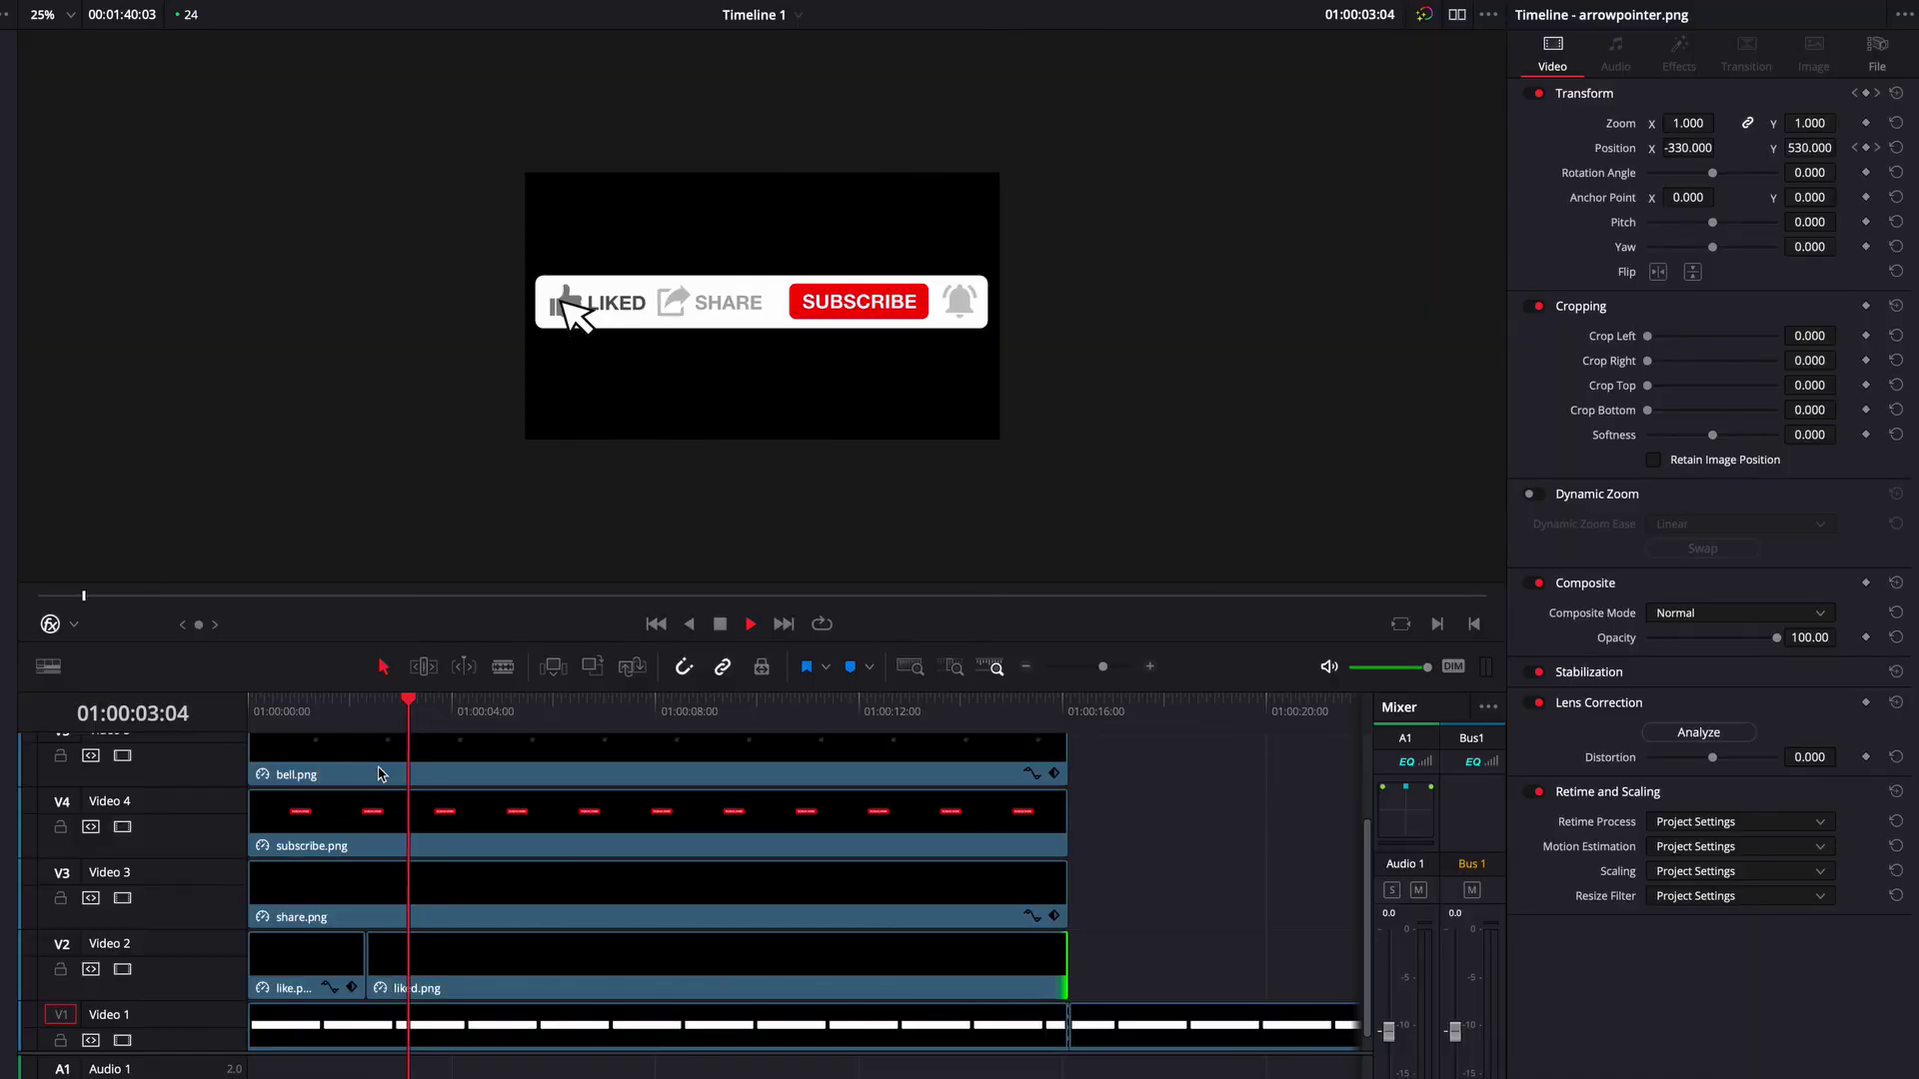
key("space")
left_click(313, 731)
key("space")
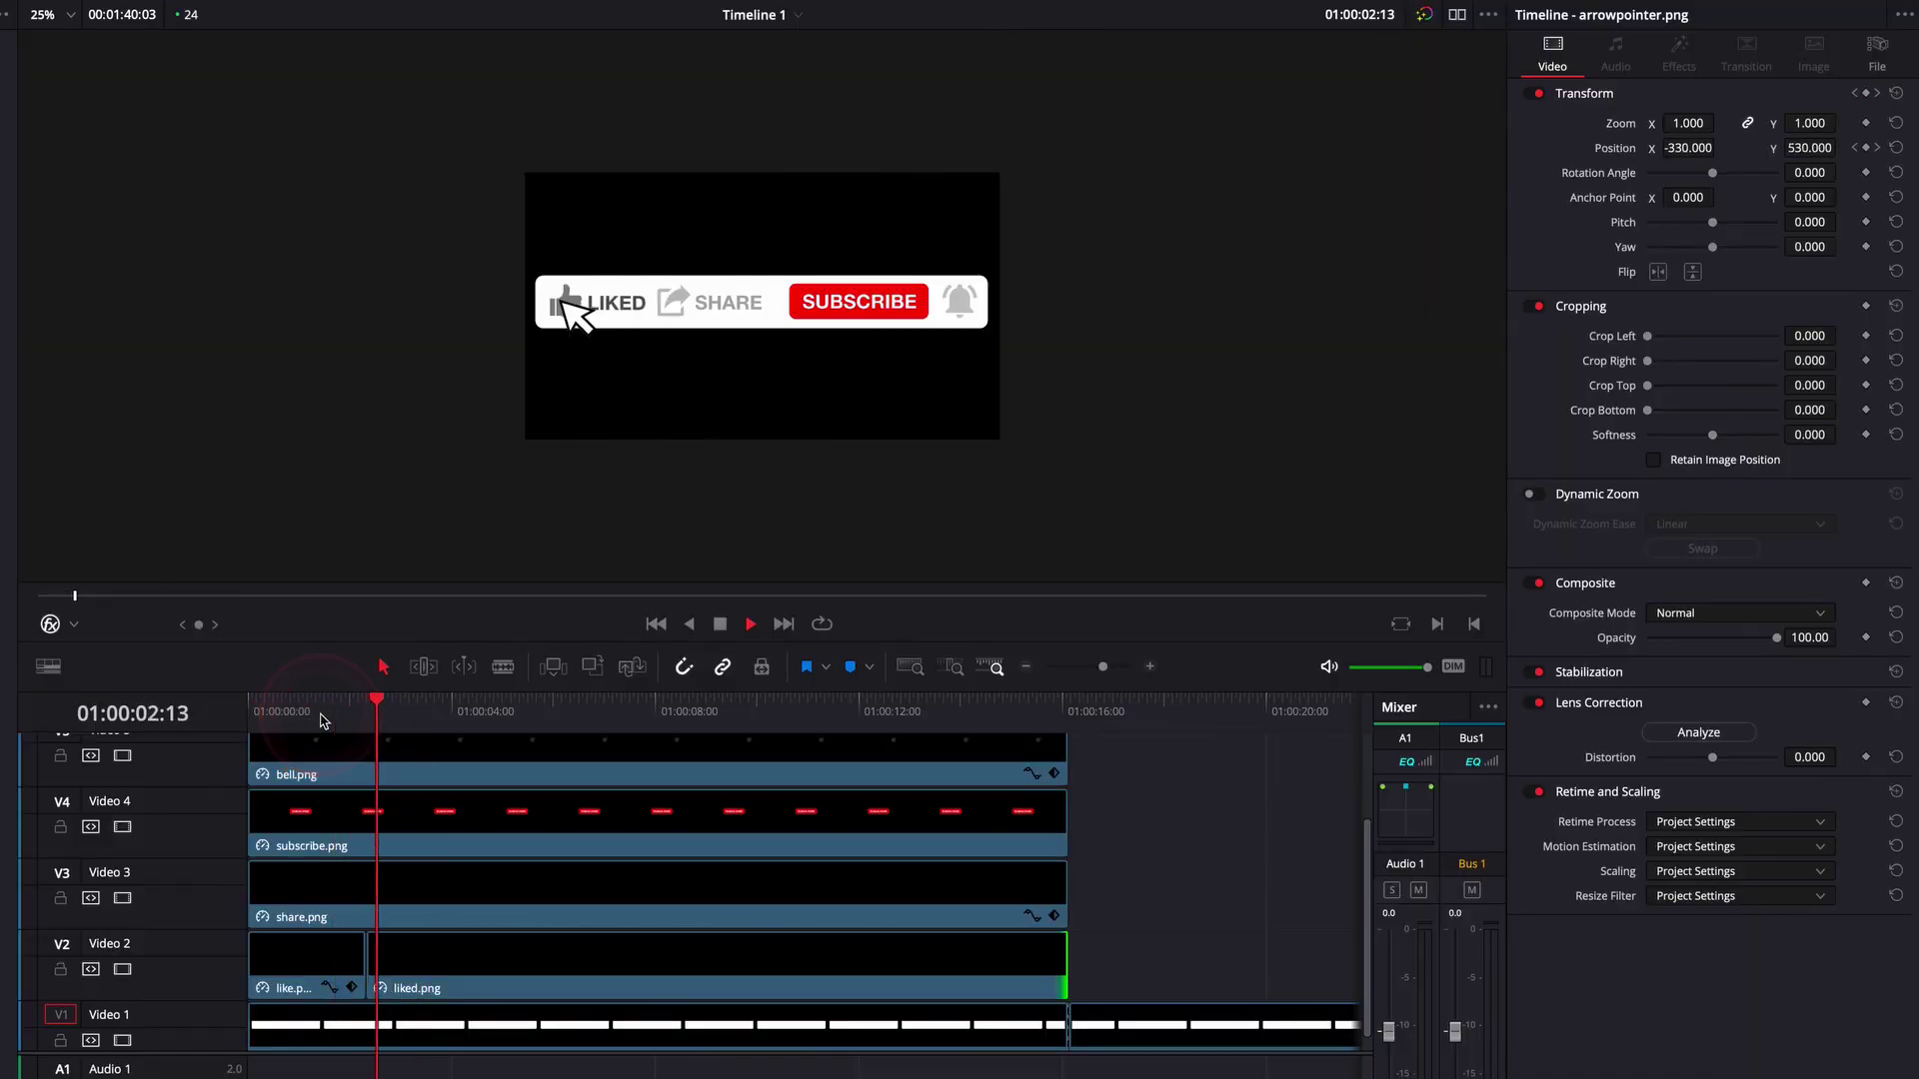
left_click(650, 794)
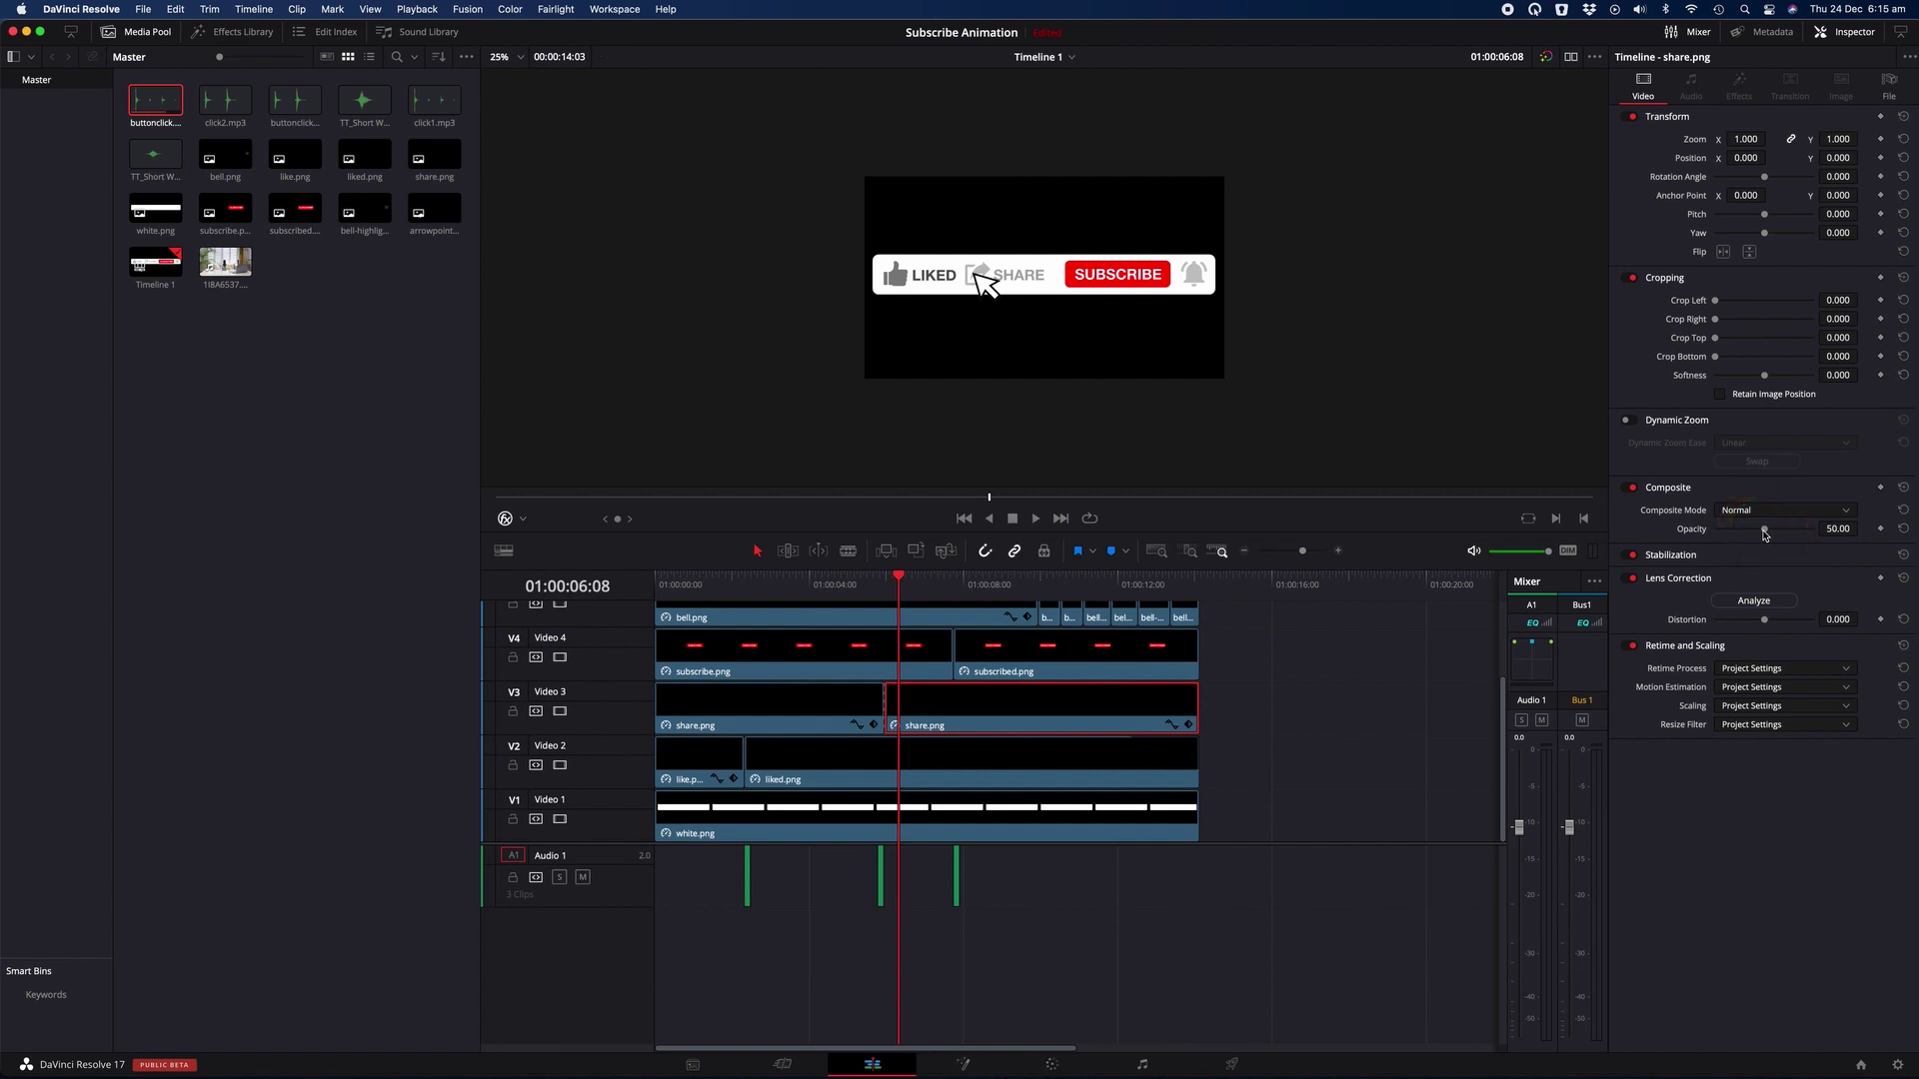
Step: Raise the opacity of the second share.png clip on Video 3 to 100 and play back the change
left_click_drag(1765, 535, 1883, 540)
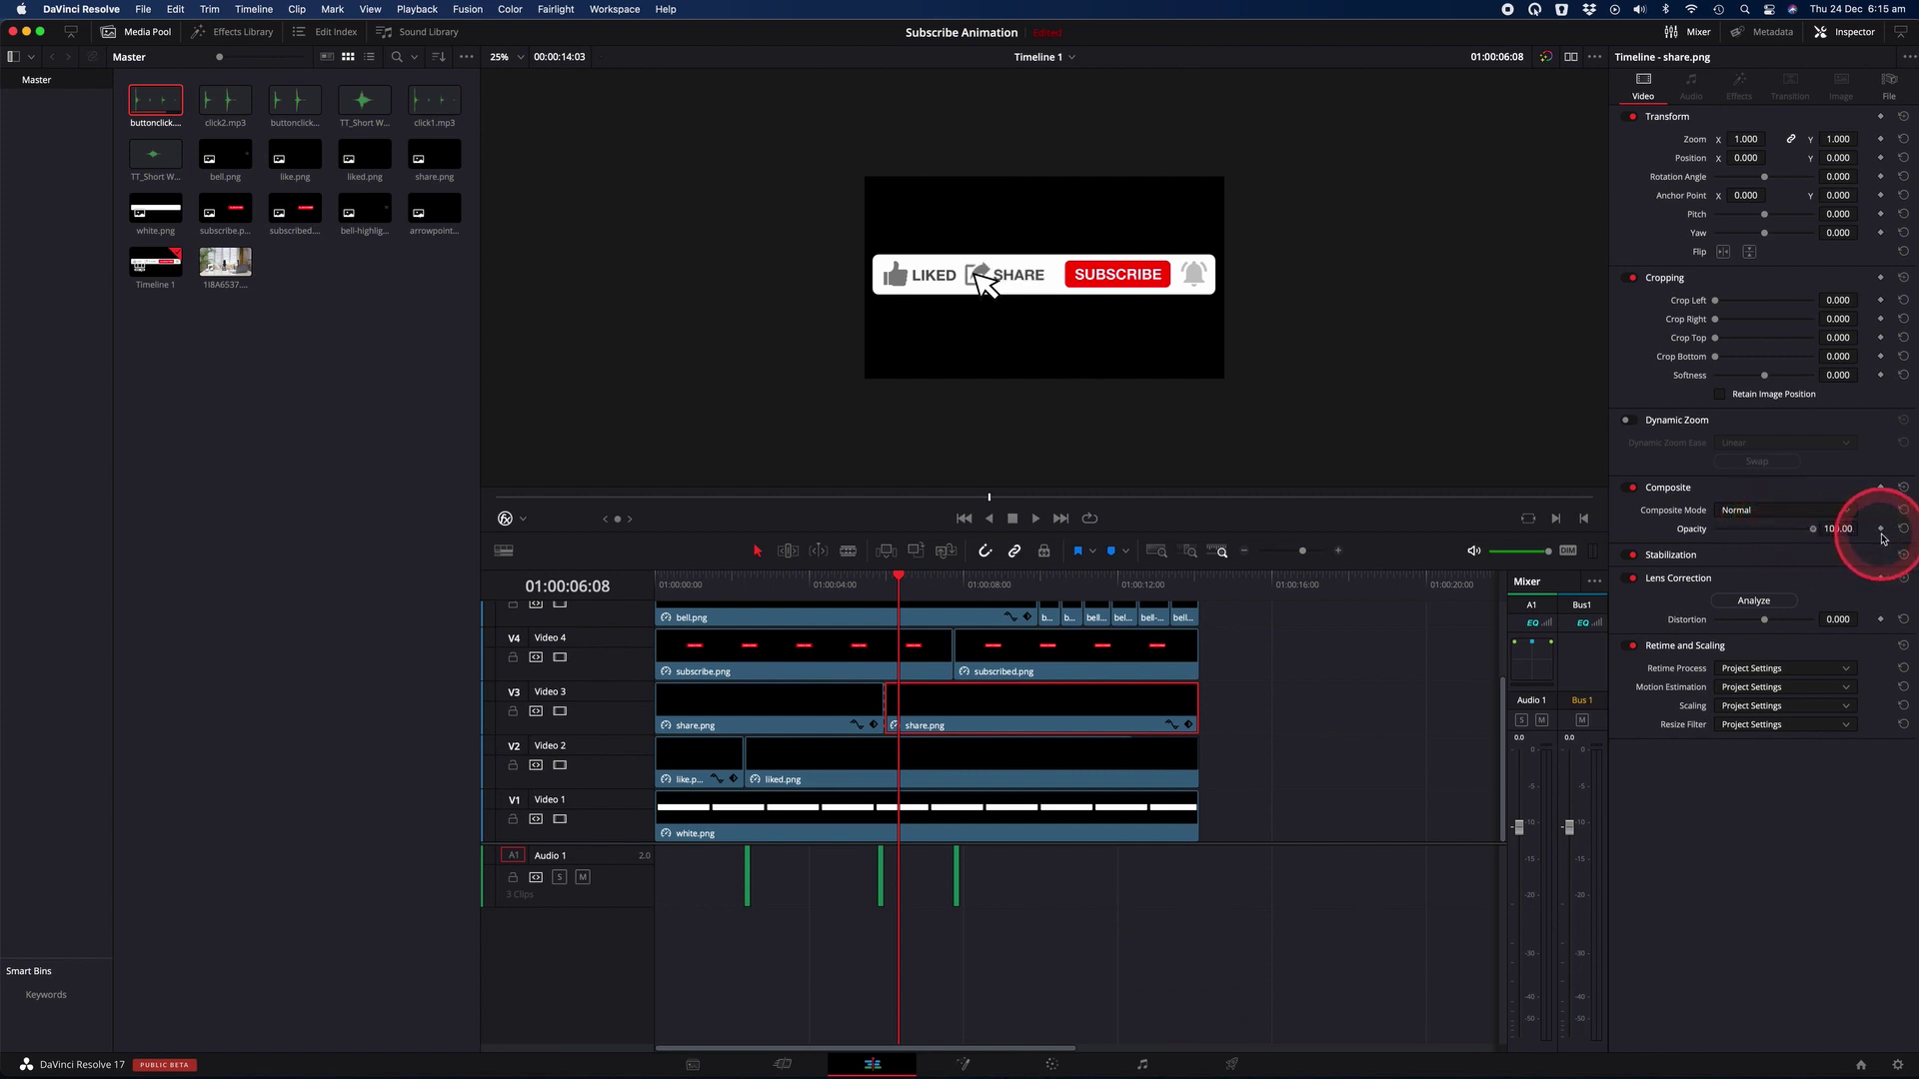
left_click(866, 584)
key("space")
key("space")
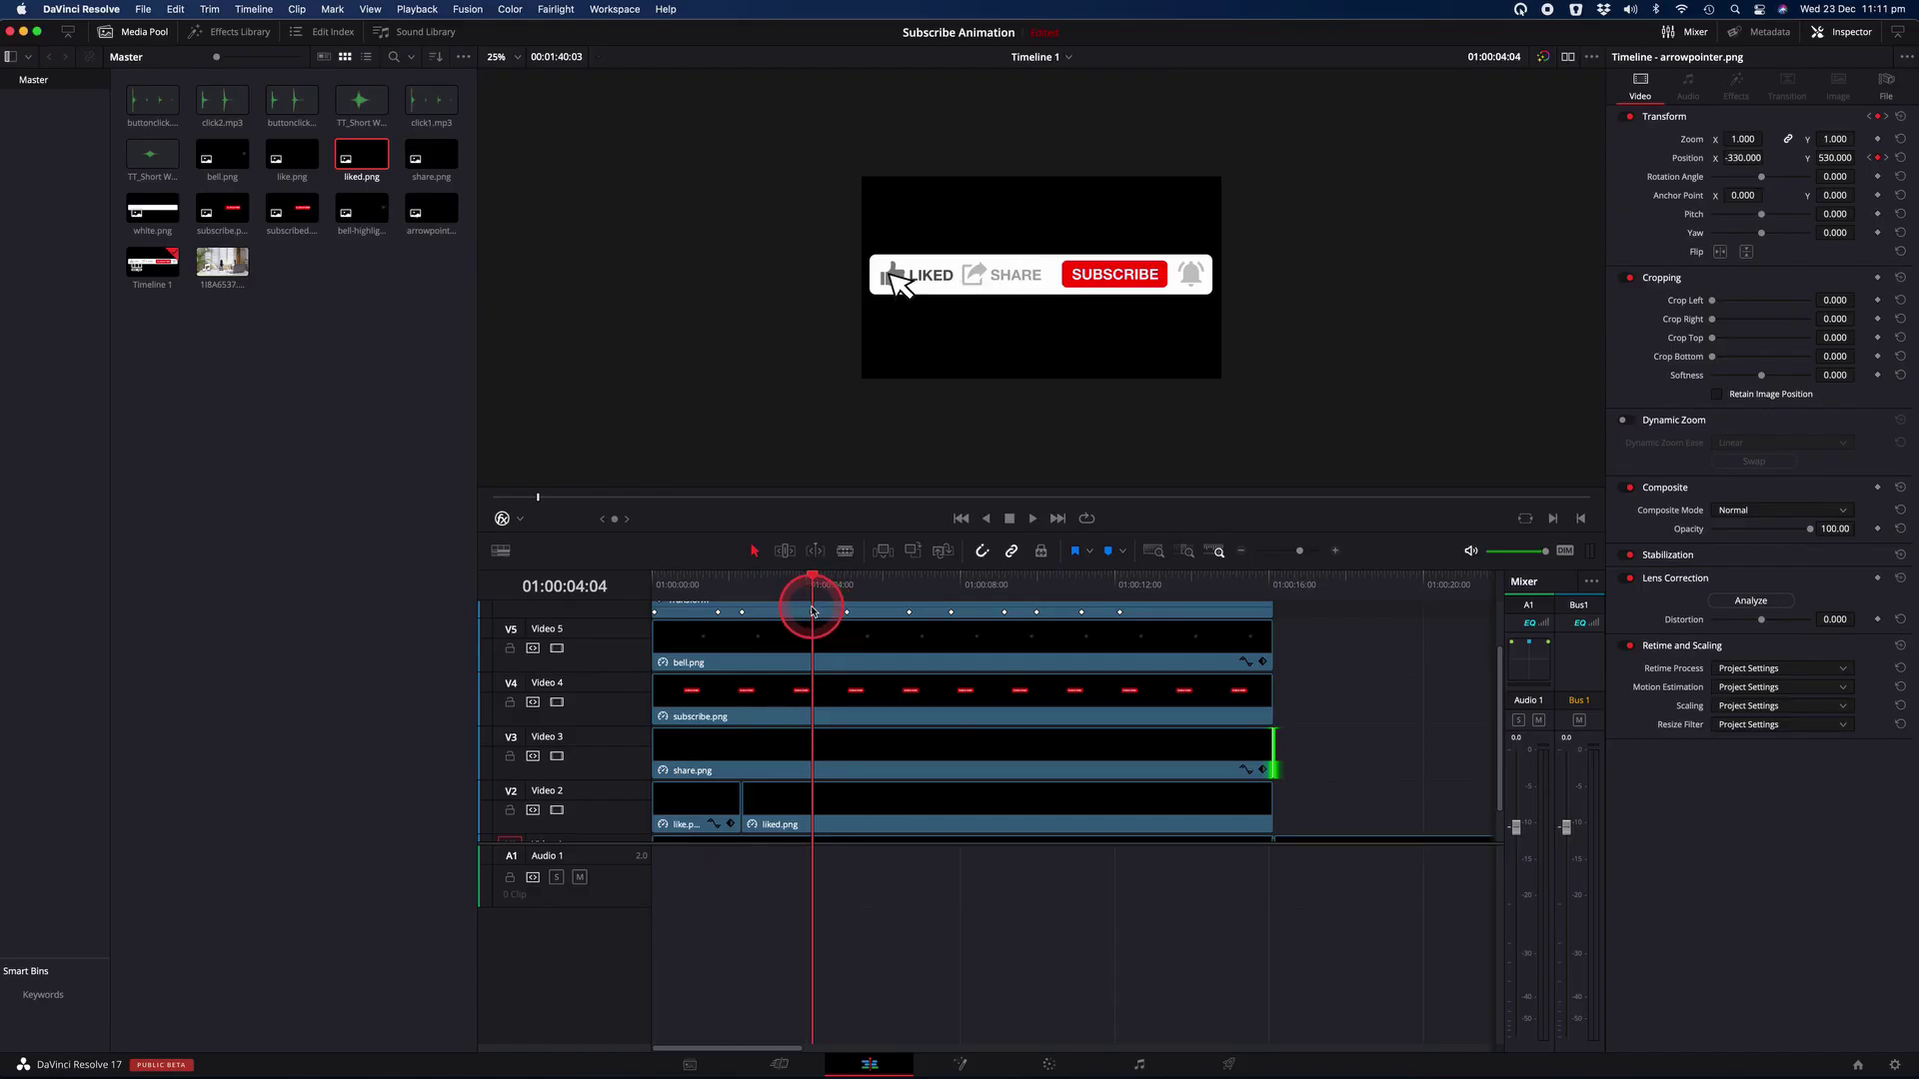
Step: Split the subscribe.png clip on Video 4 at 01:00:07:18 and delete the part after the cut
left_click_drag(816, 601, 950, 616)
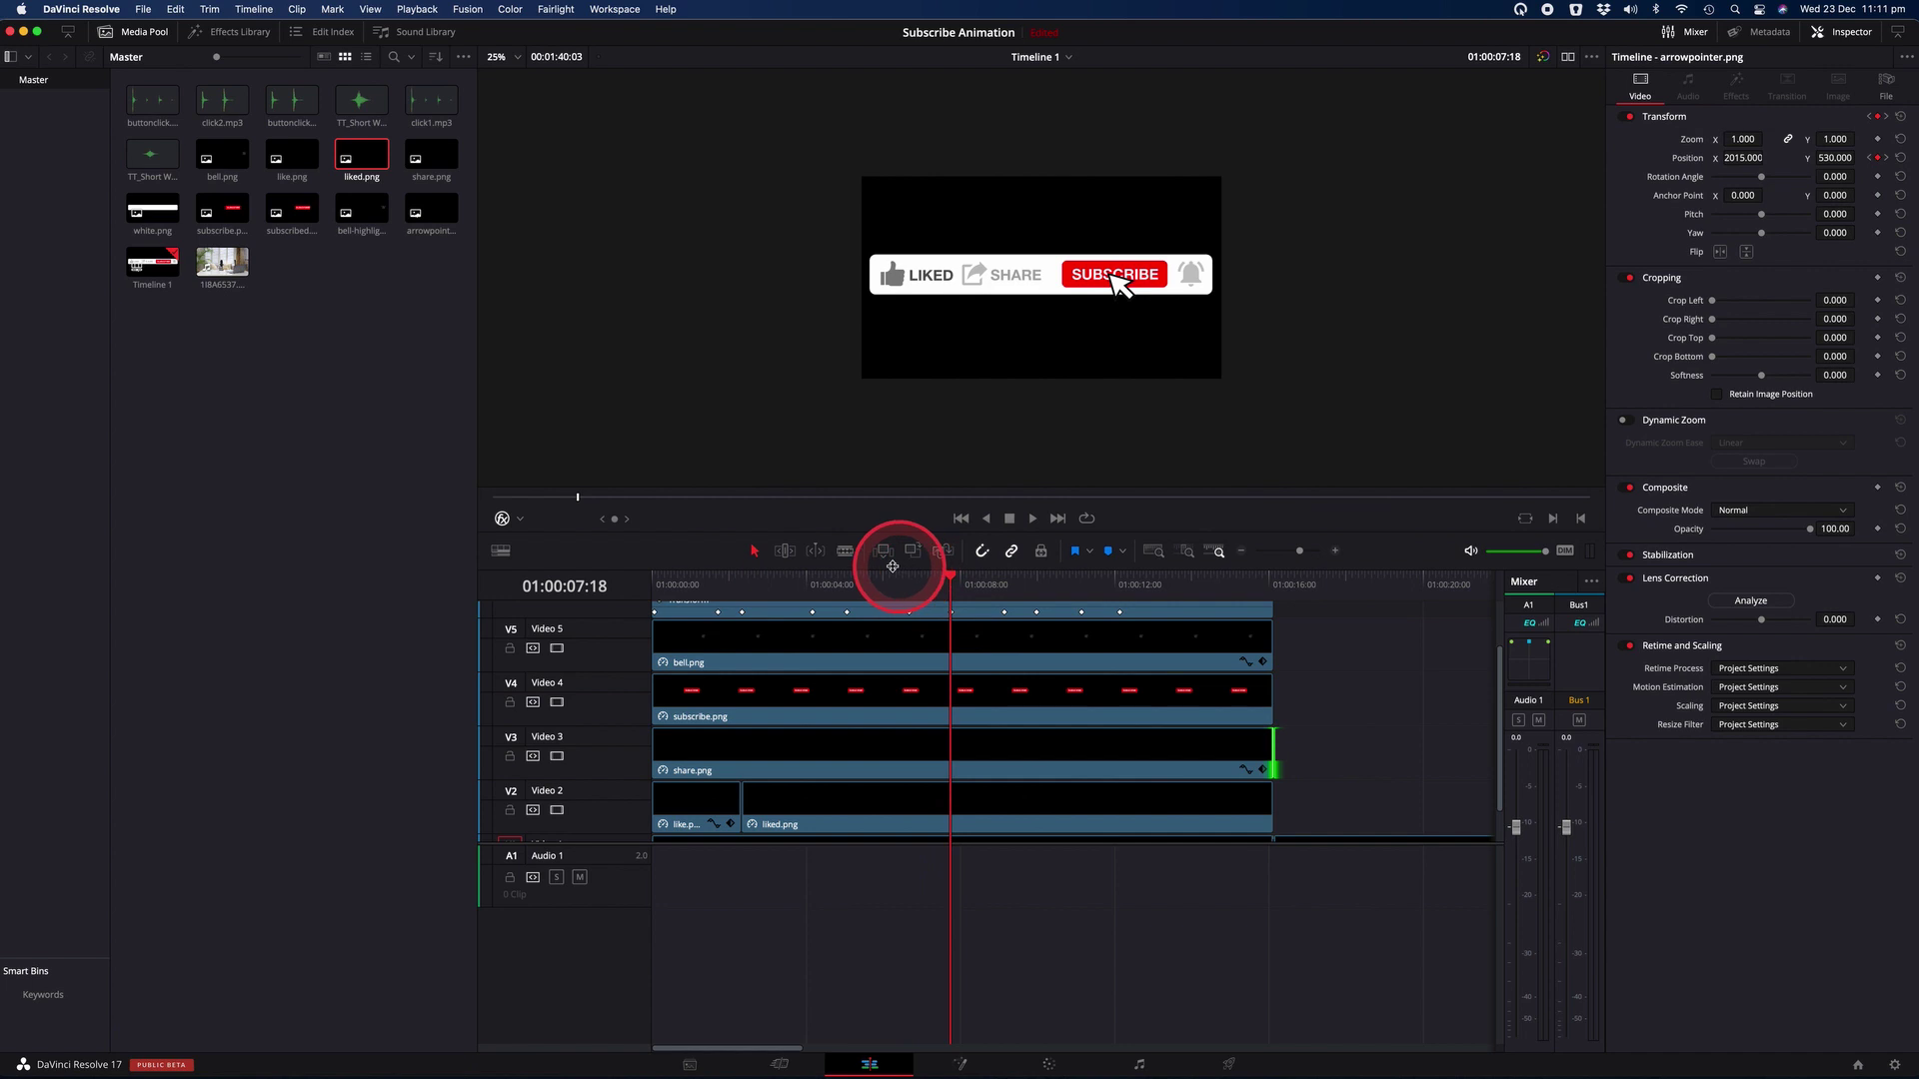
left_click(846, 552)
left_click(956, 693)
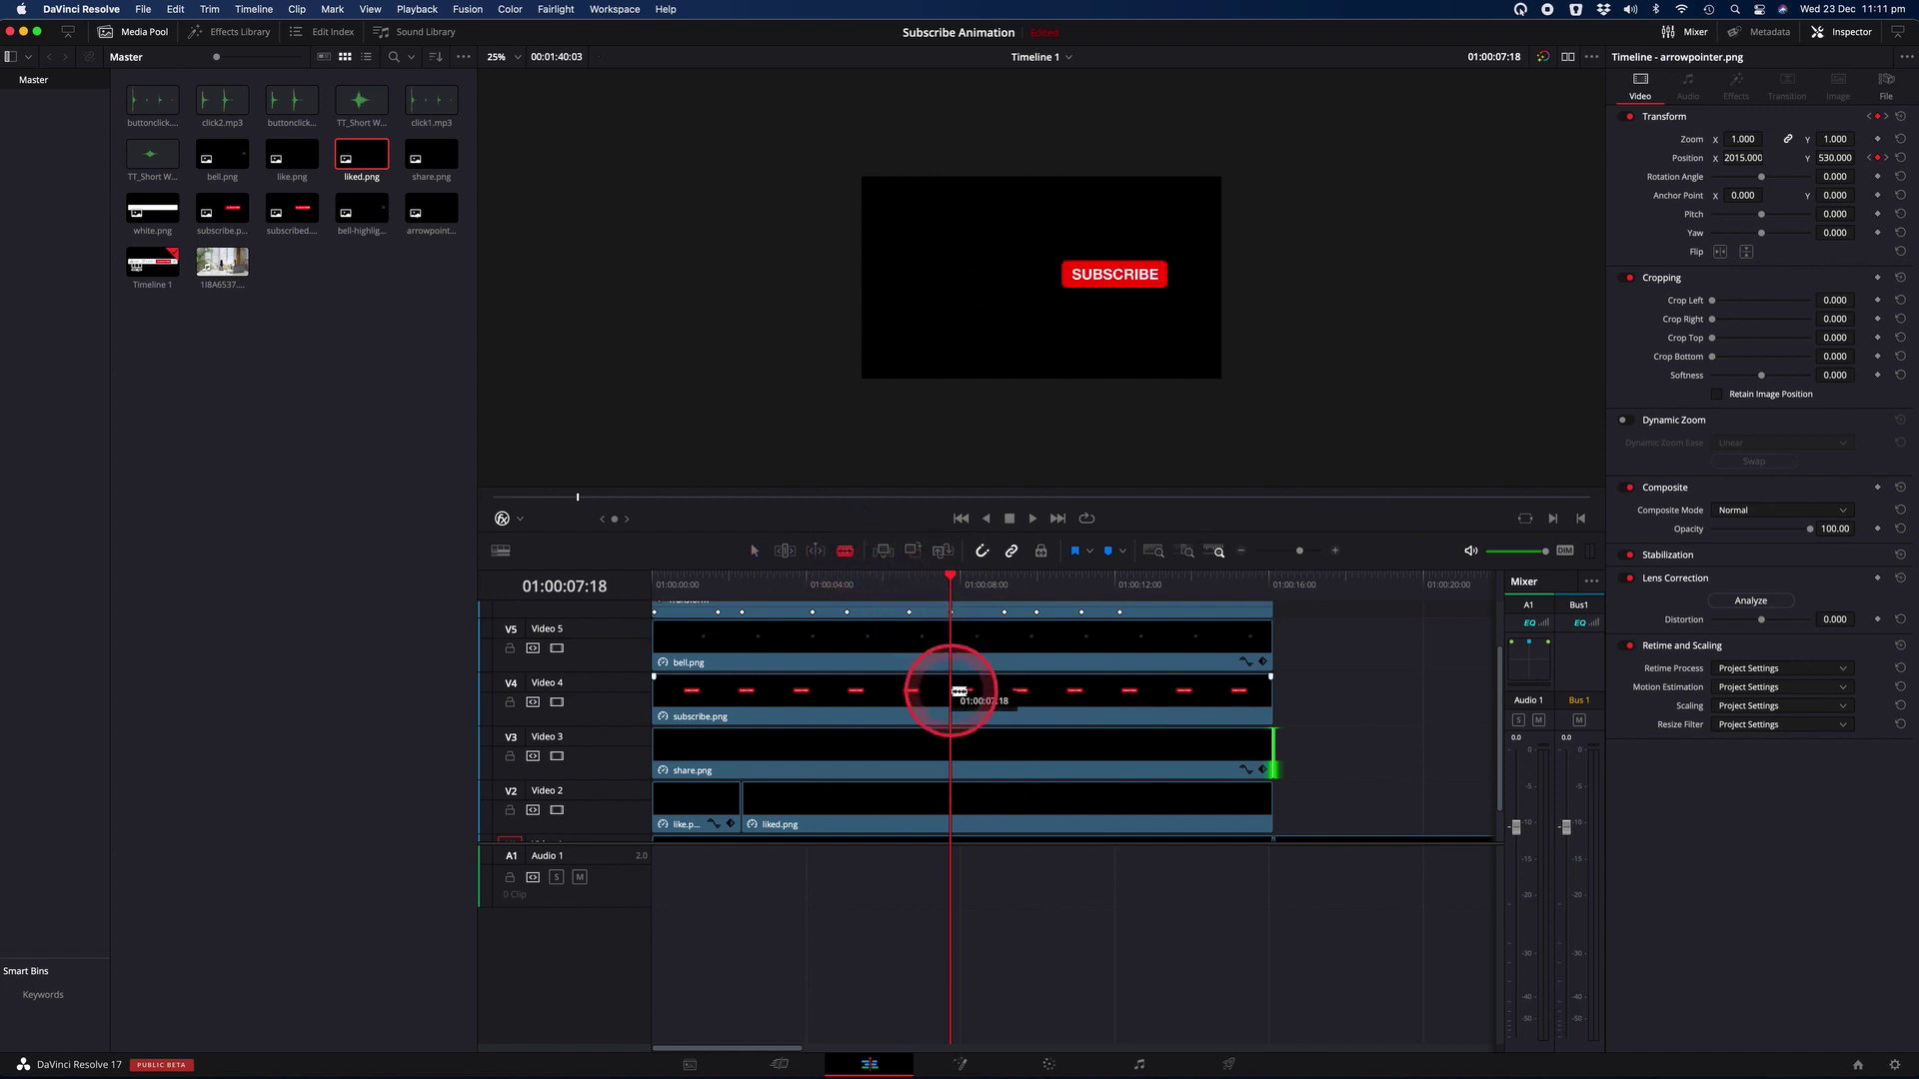
left_click(756, 551)
left_click(1046, 710)
key("Delete")
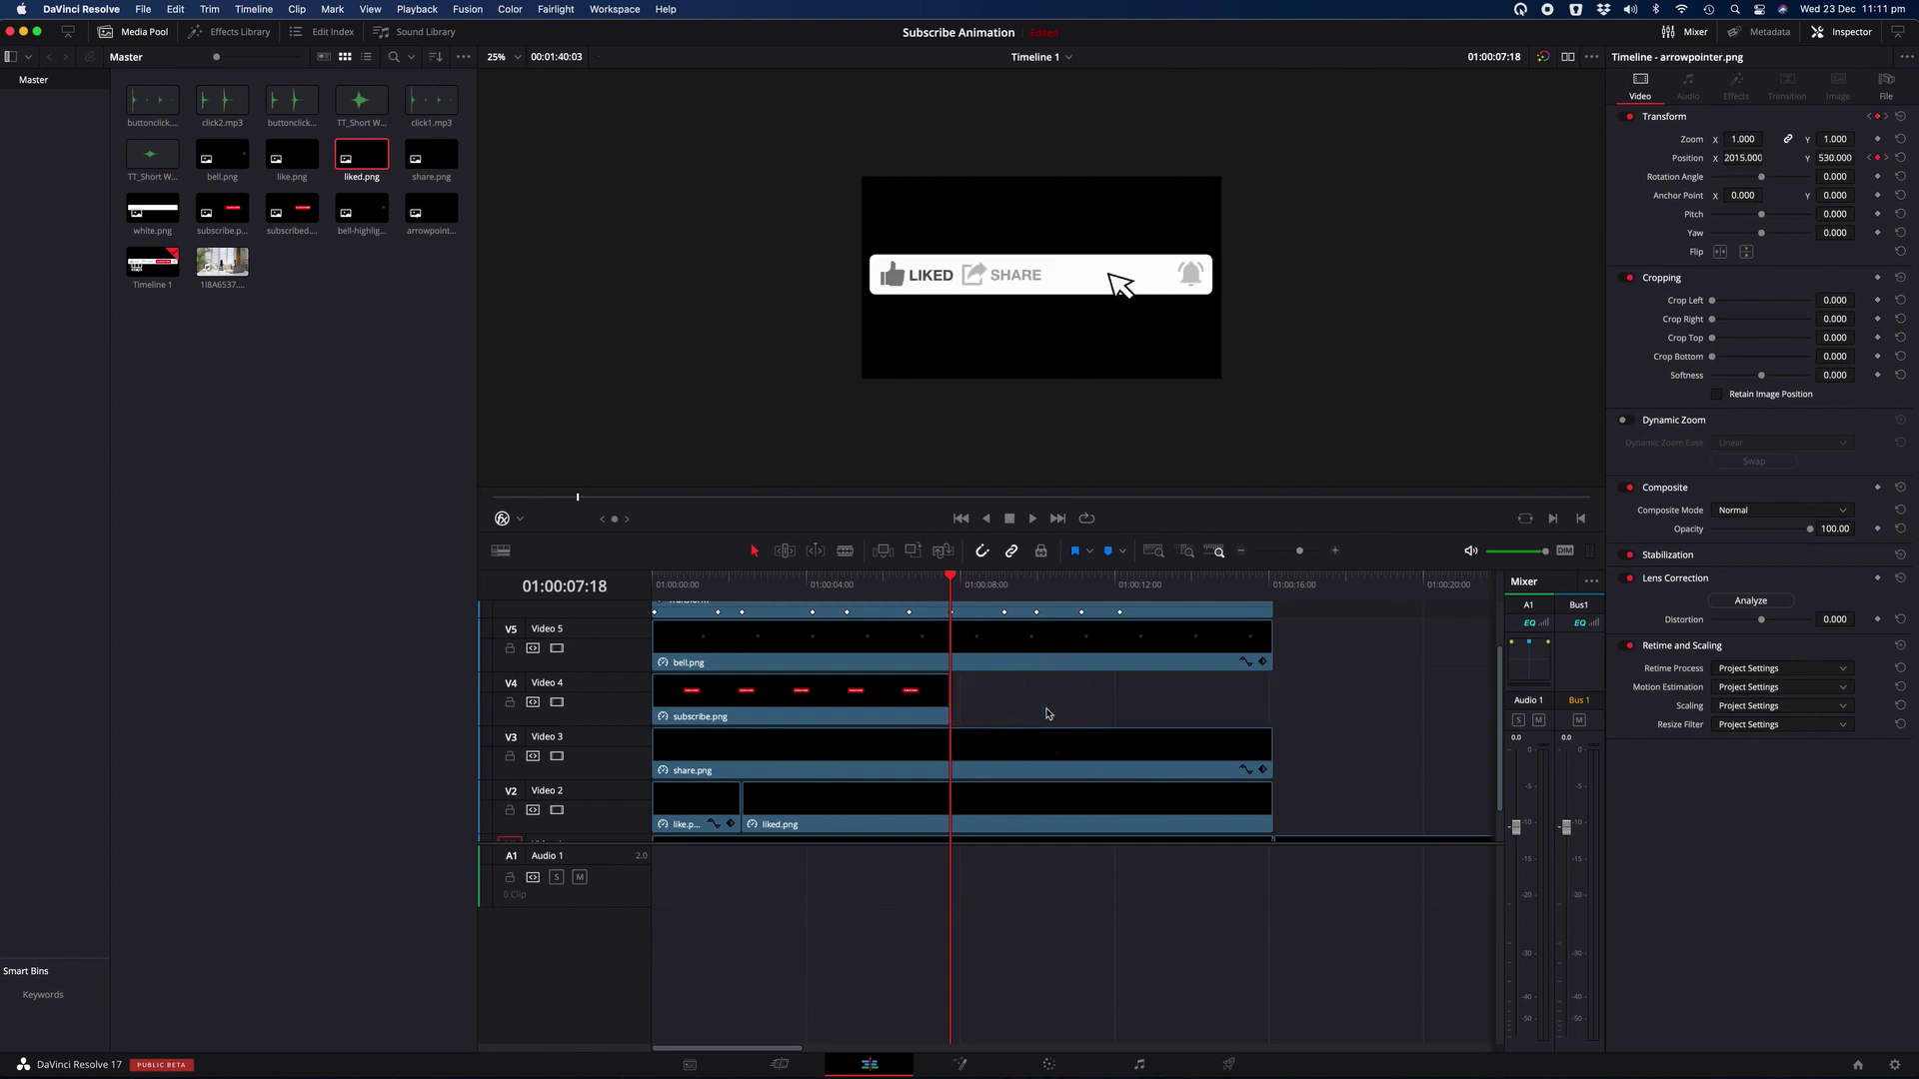
Step: Place subscribed.png on Video 4 after the subscribe.png clip, extend it to the end of the other graphics, and play back the switch
left_click_drag(292, 212, 1267, 704)
left_click(925, 585)
key("space")
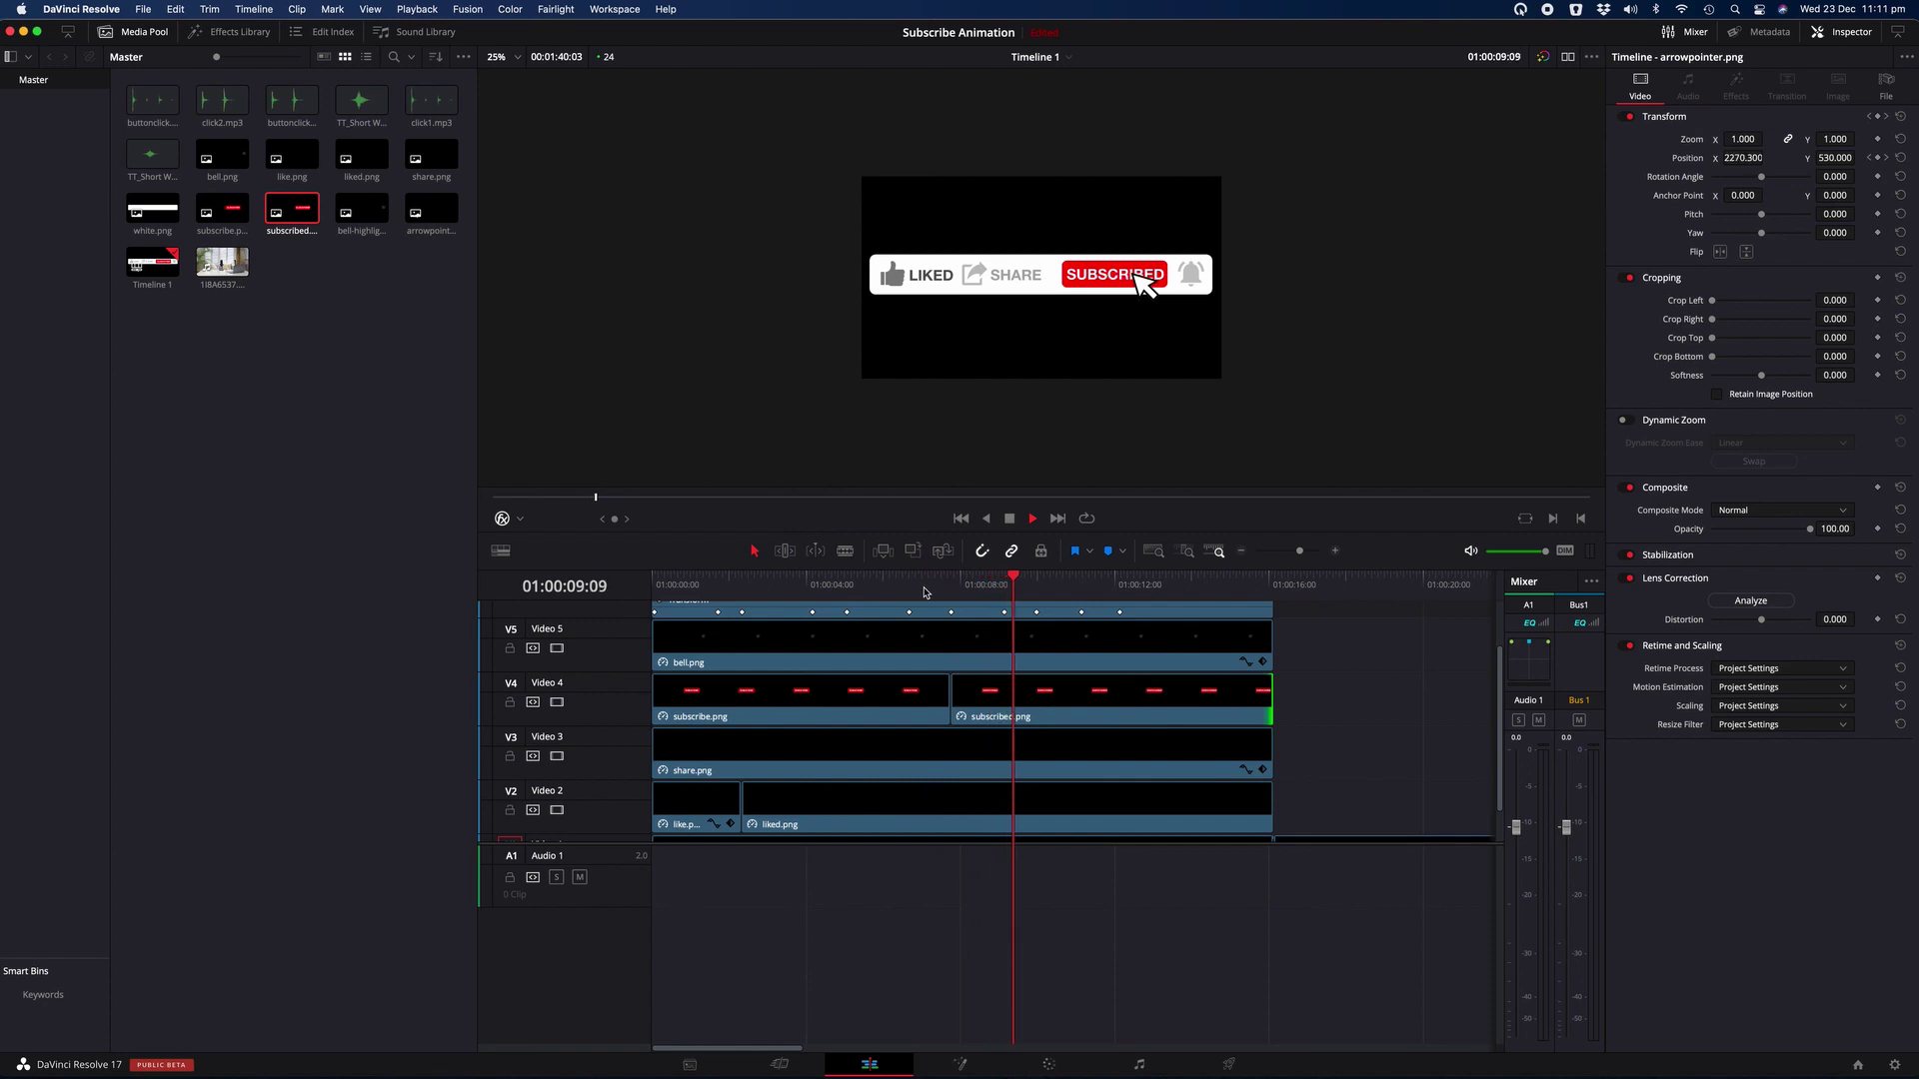
left_click(927, 593)
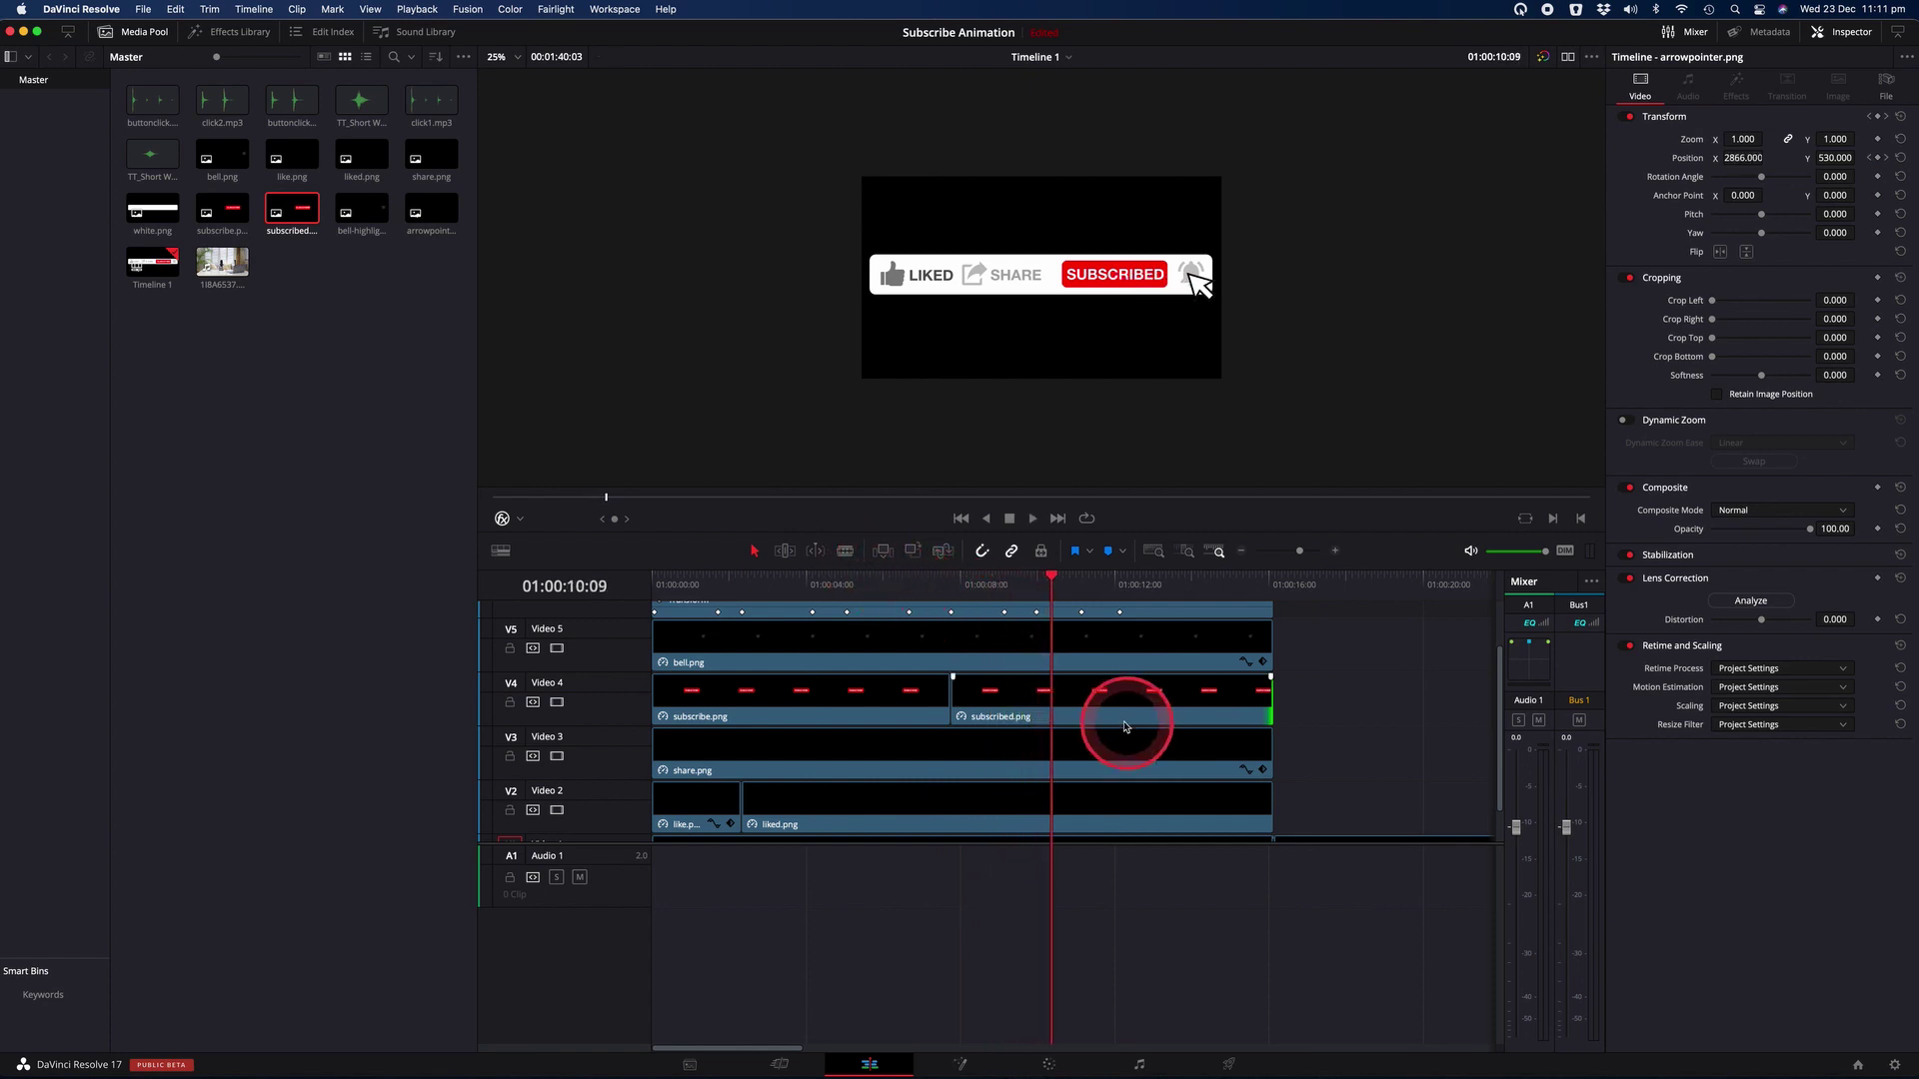
Step: Split the bell.png clip on Video 5 at 01:00:09:23, where the arrow reaches the bell, and select the part after the cut
scroll(1121, 727, "up", 1)
scroll(1121, 727, "up", 1)
left_click(1037, 583)
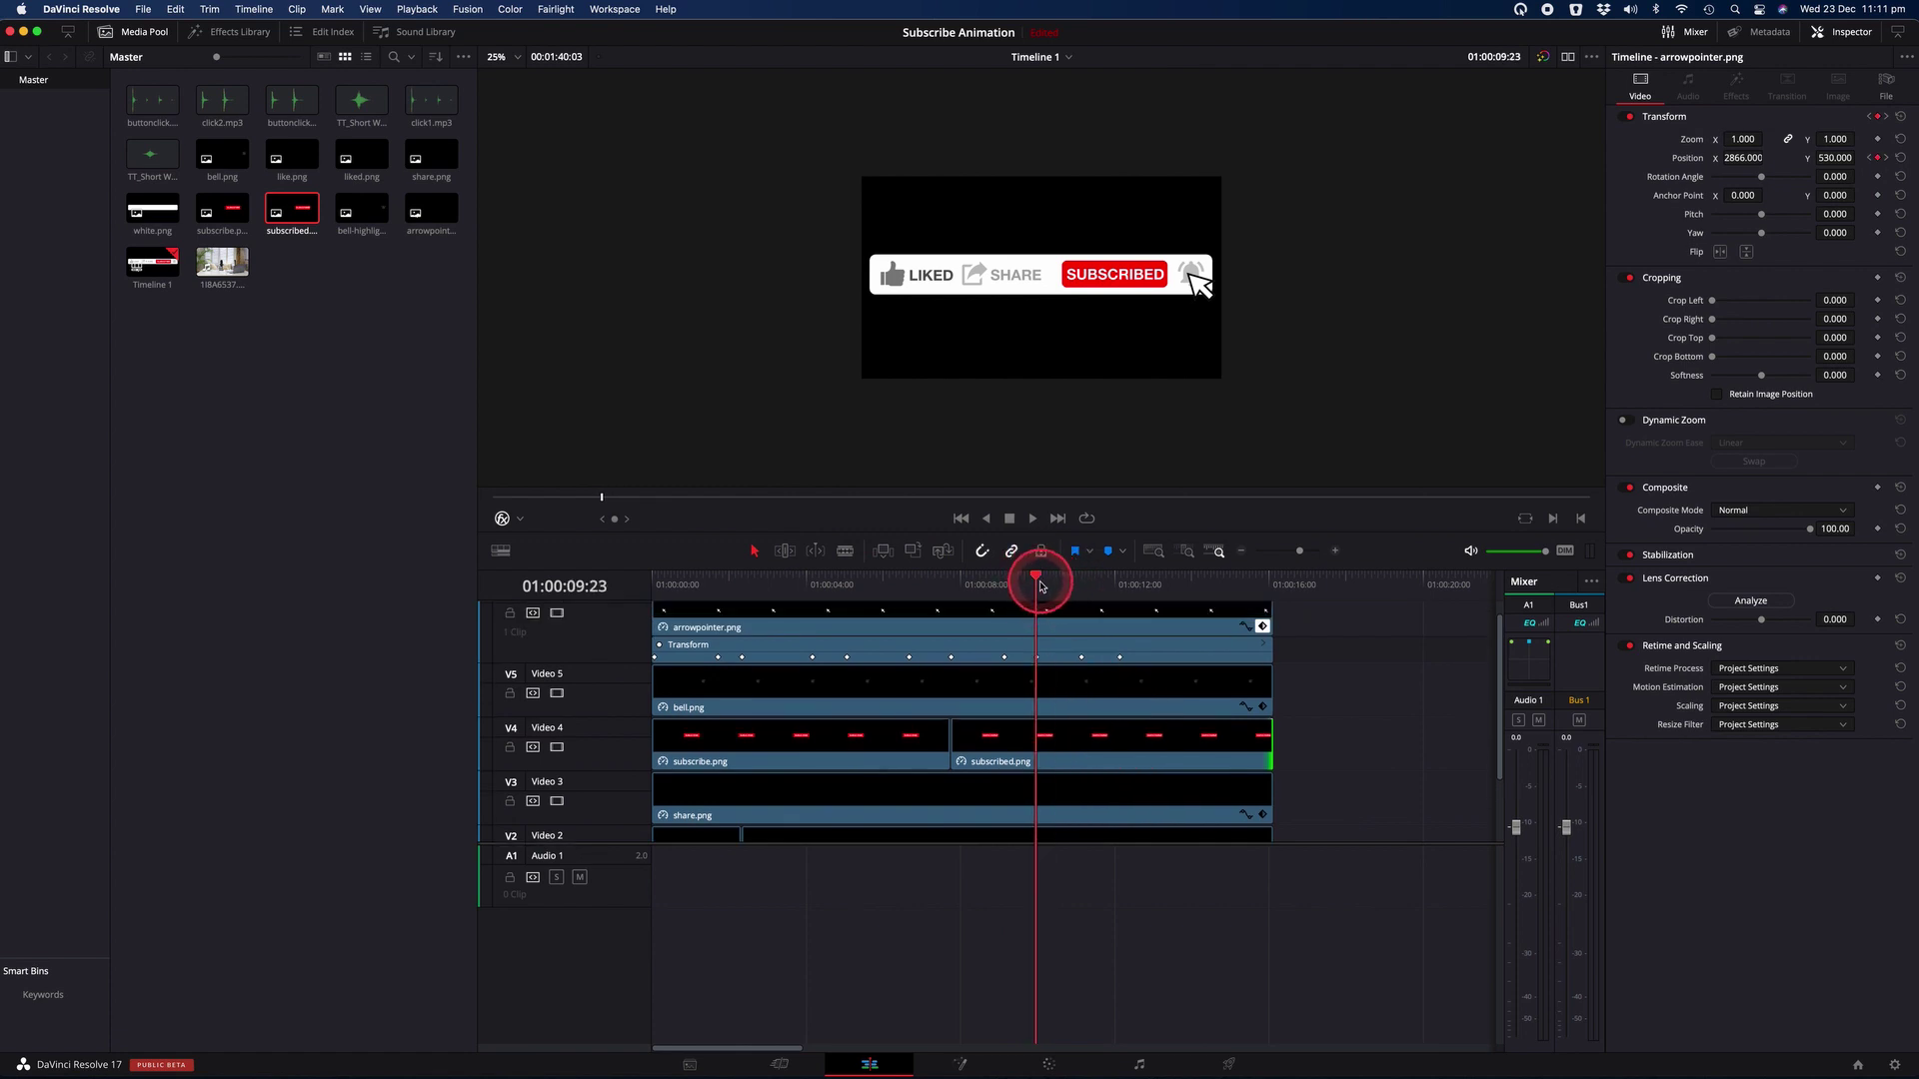
left_click(845, 552)
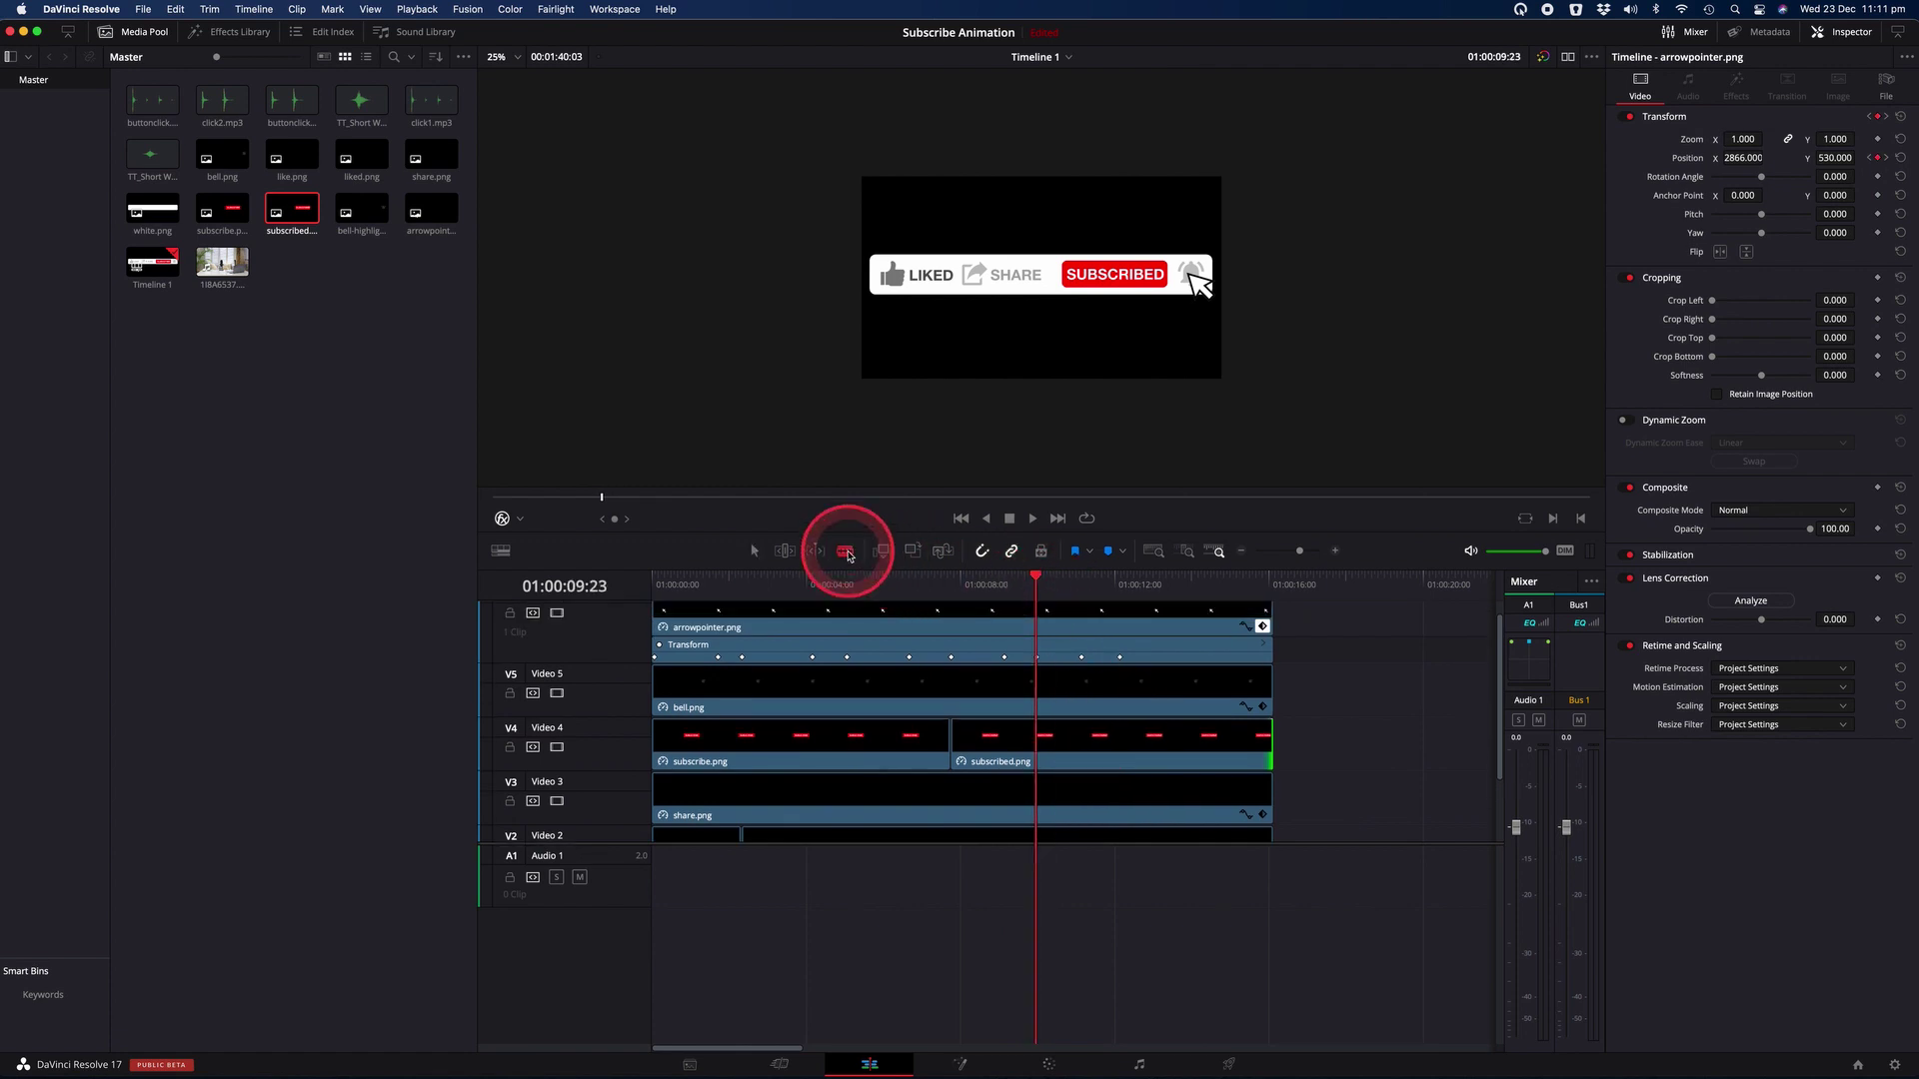
left_click(1049, 692)
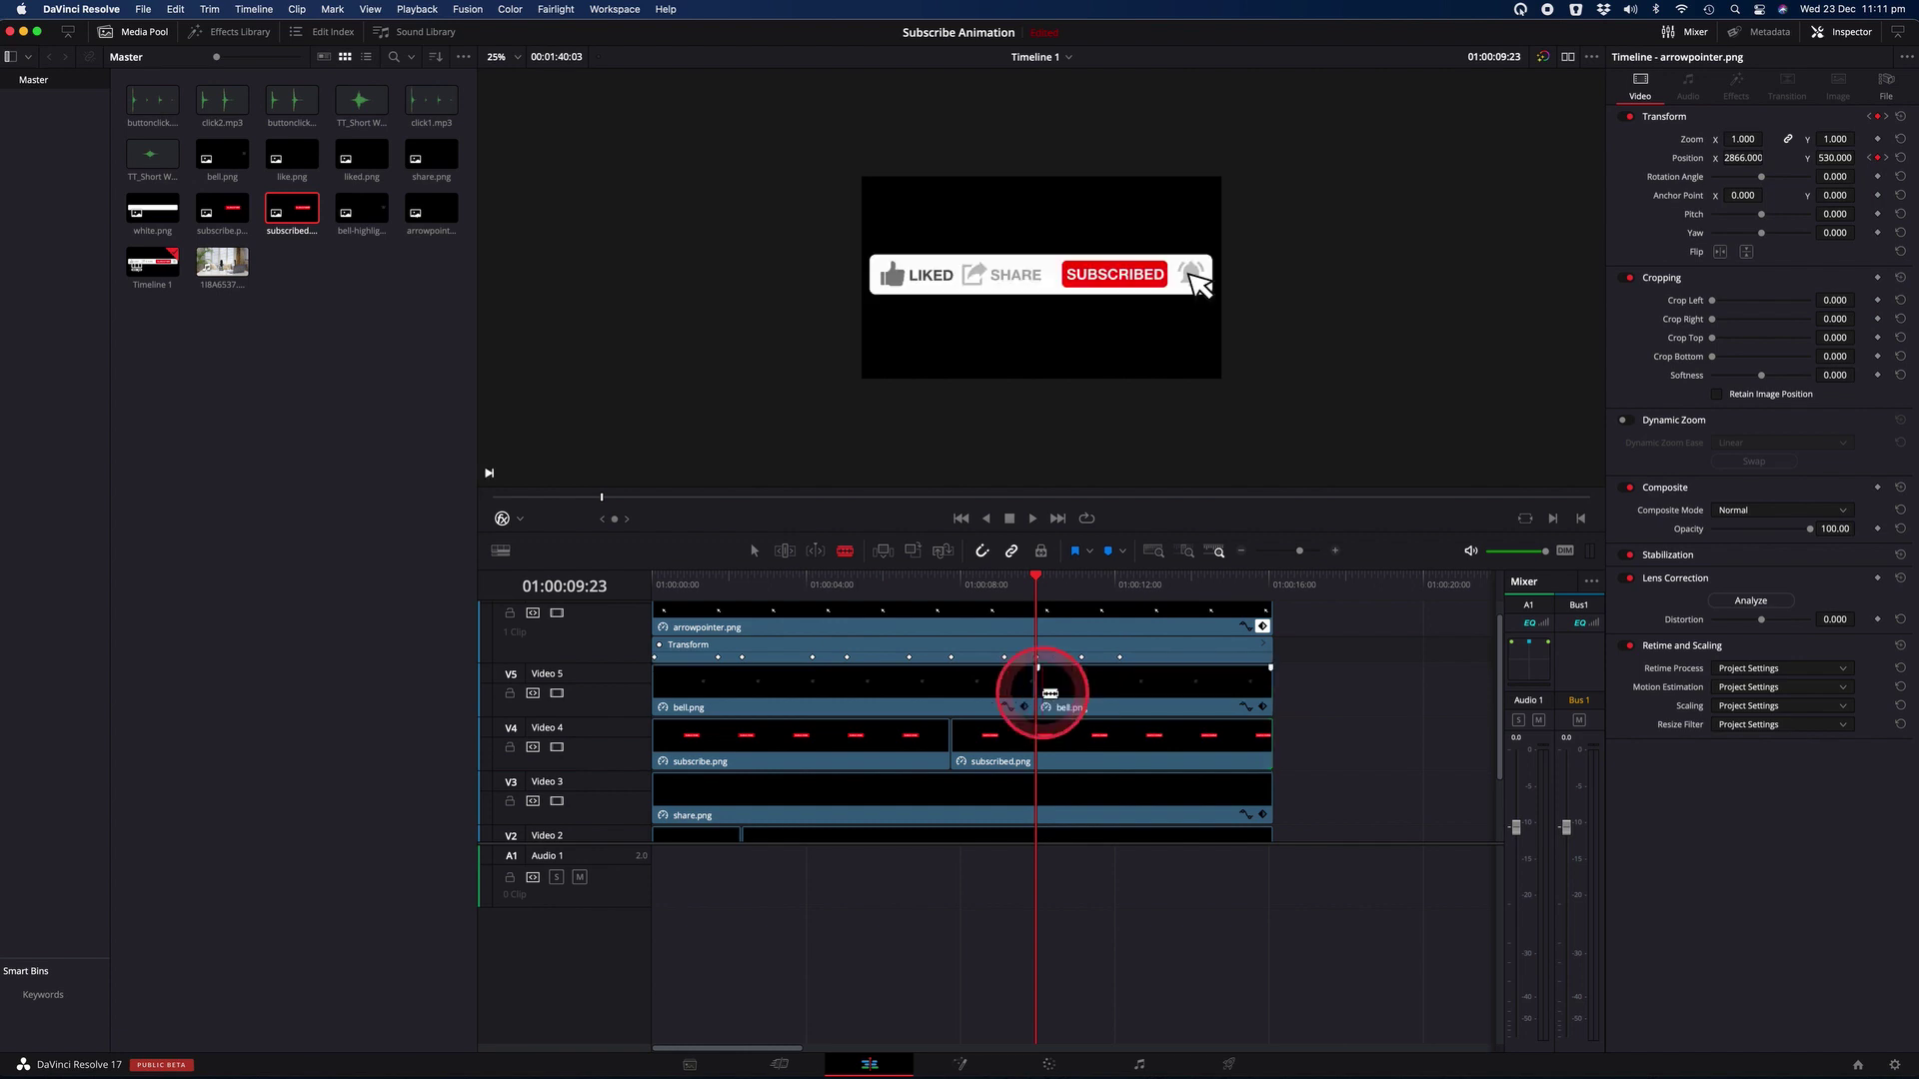
left_click(756, 553)
left_click(1149, 720)
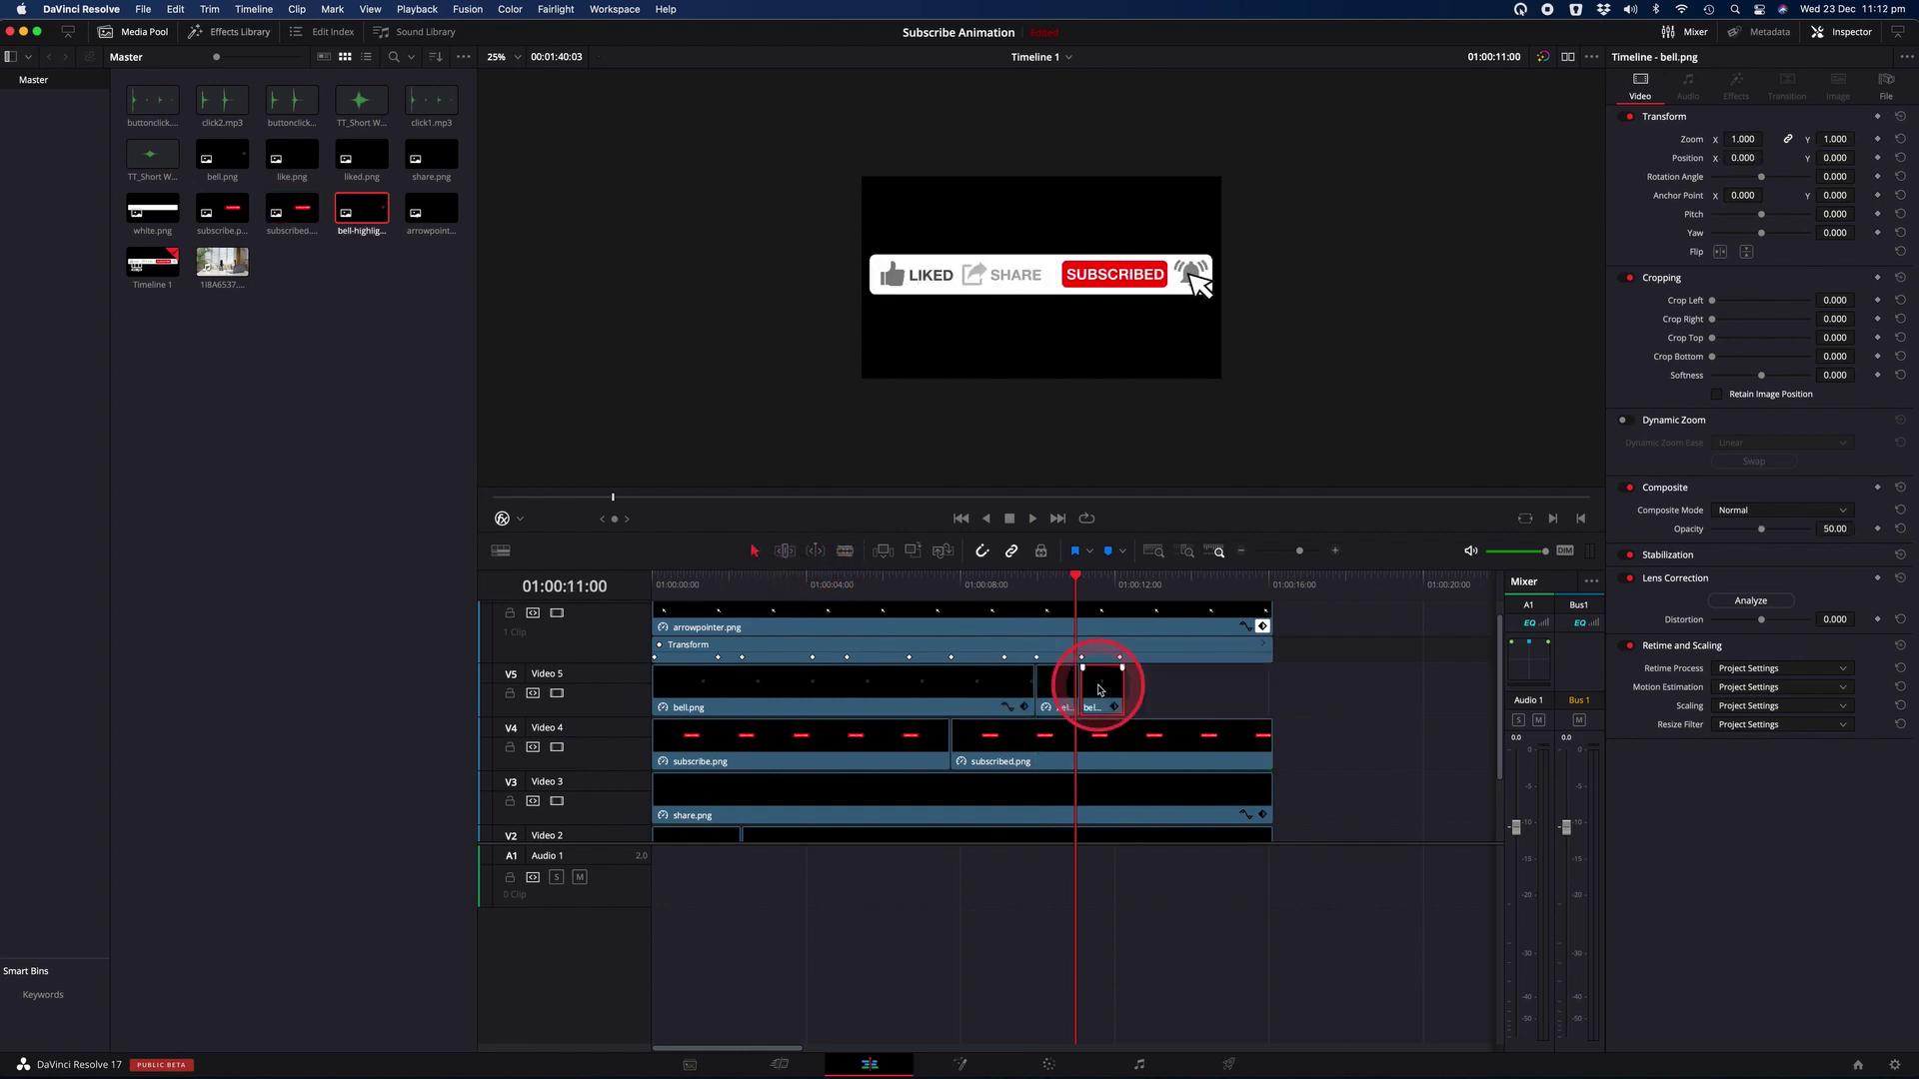
Step: Raise the opacity of the short bell.png clip after the bell highlight to 100 and play back the result
key("space")
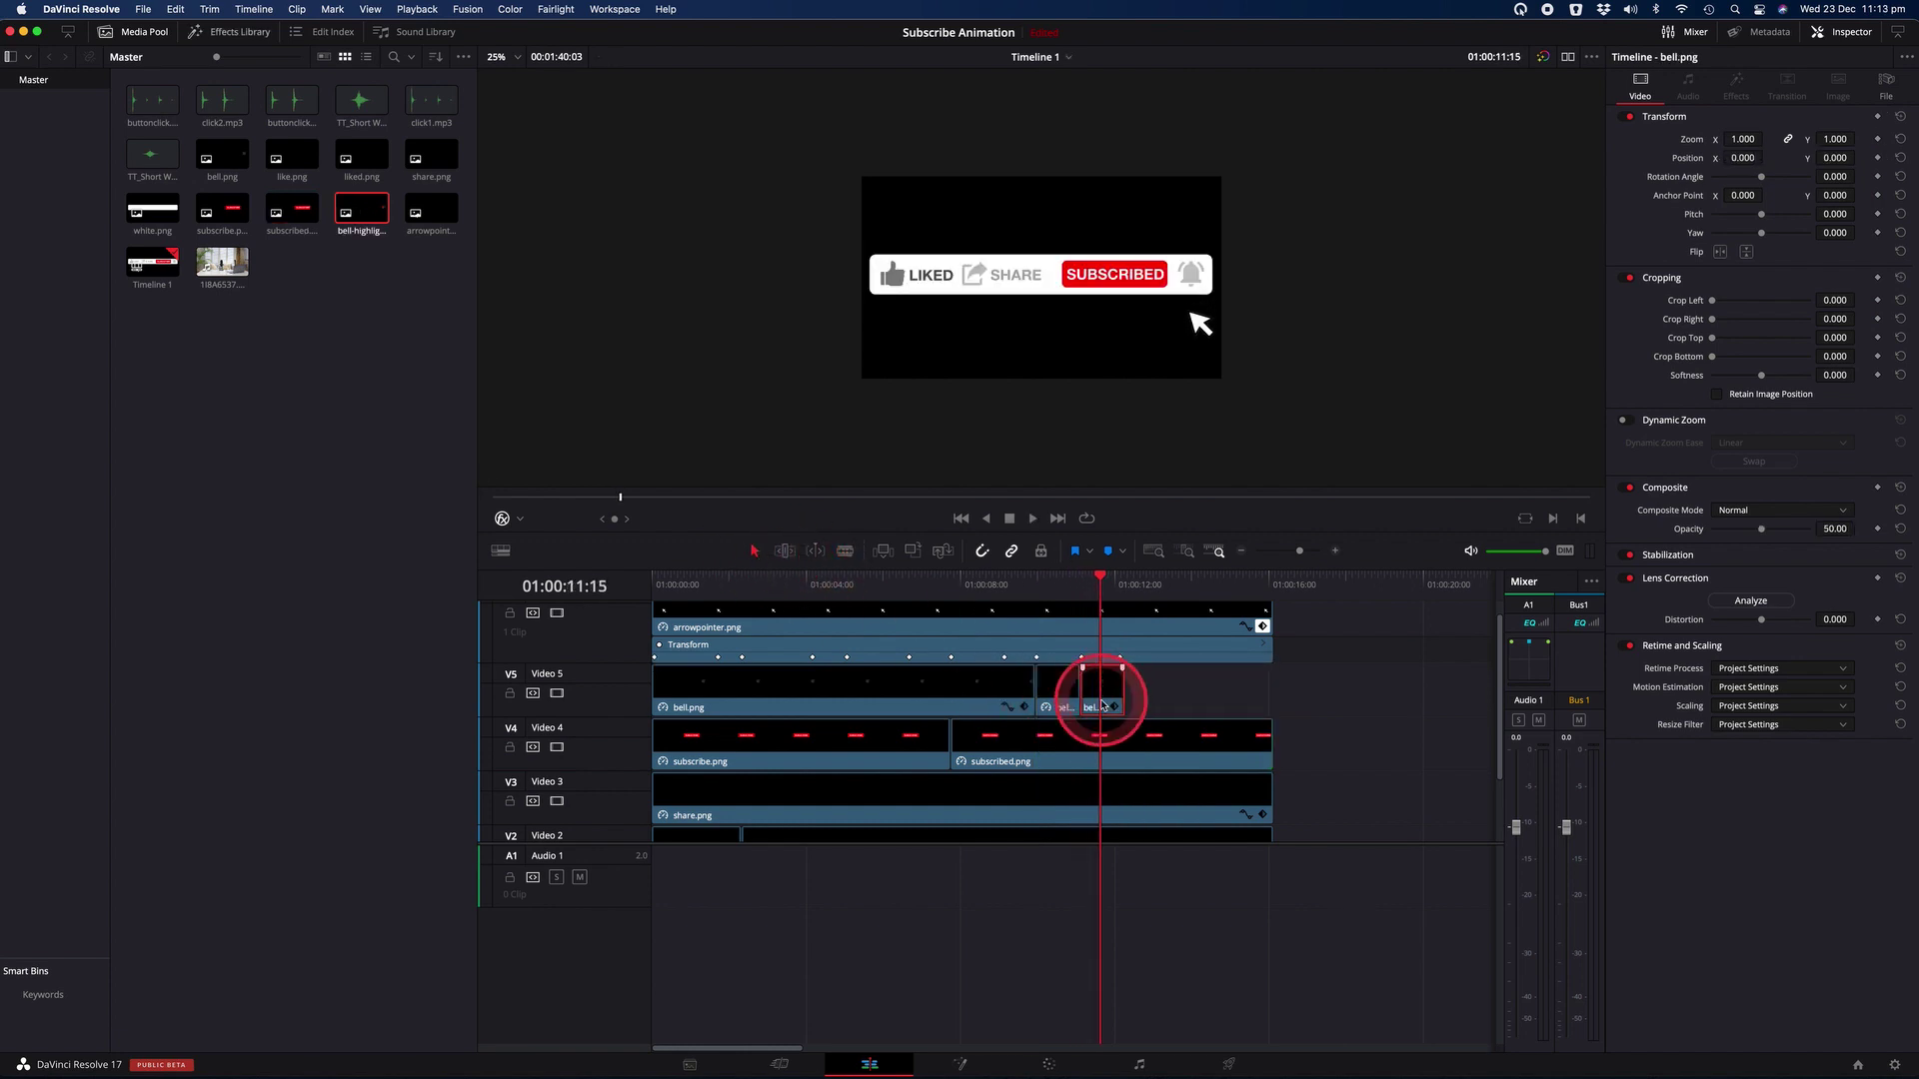
left_click_drag(1759, 529, 1834, 533)
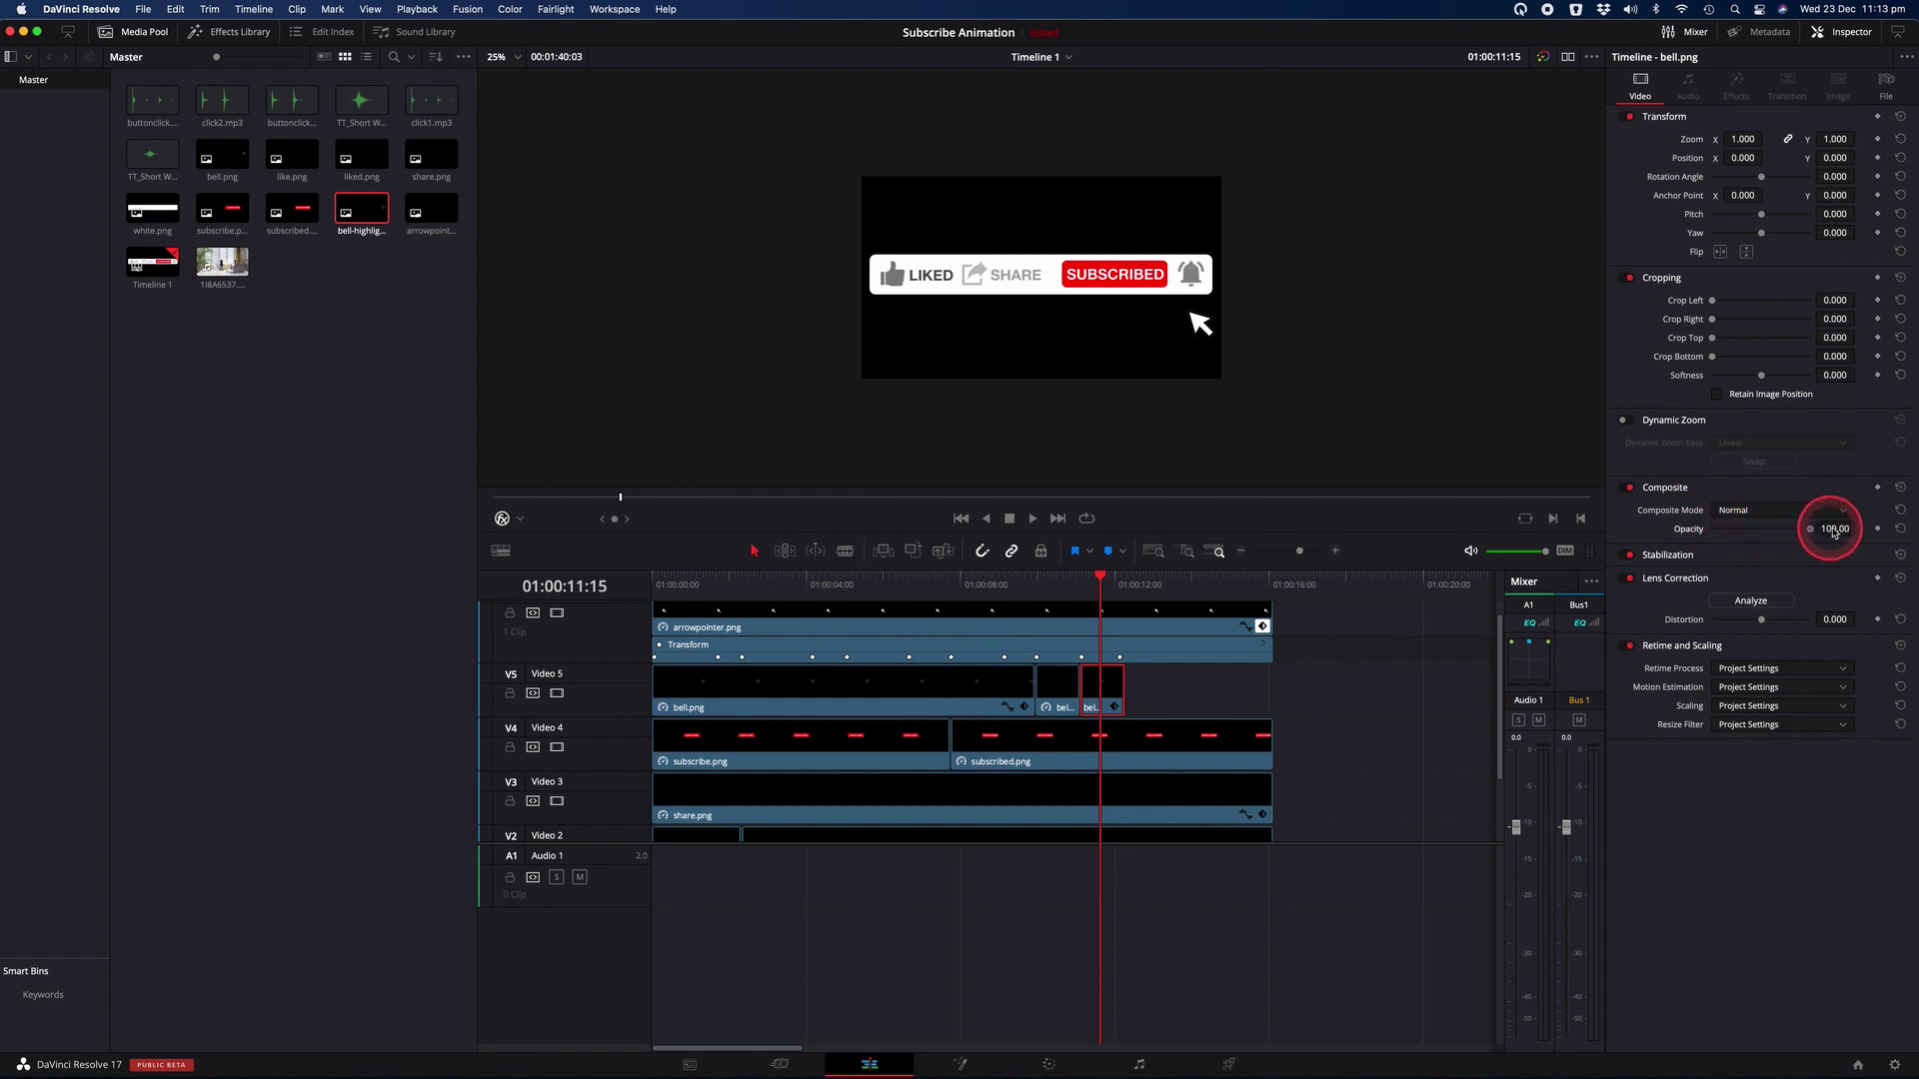
left_click(1024, 587)
key("space")
left_click(1049, 612)
Step: Delete the long second bell-highlight.png piece on Video 5 and move the last bell.png piece against the short highlight clip
left_click(1128, 705)
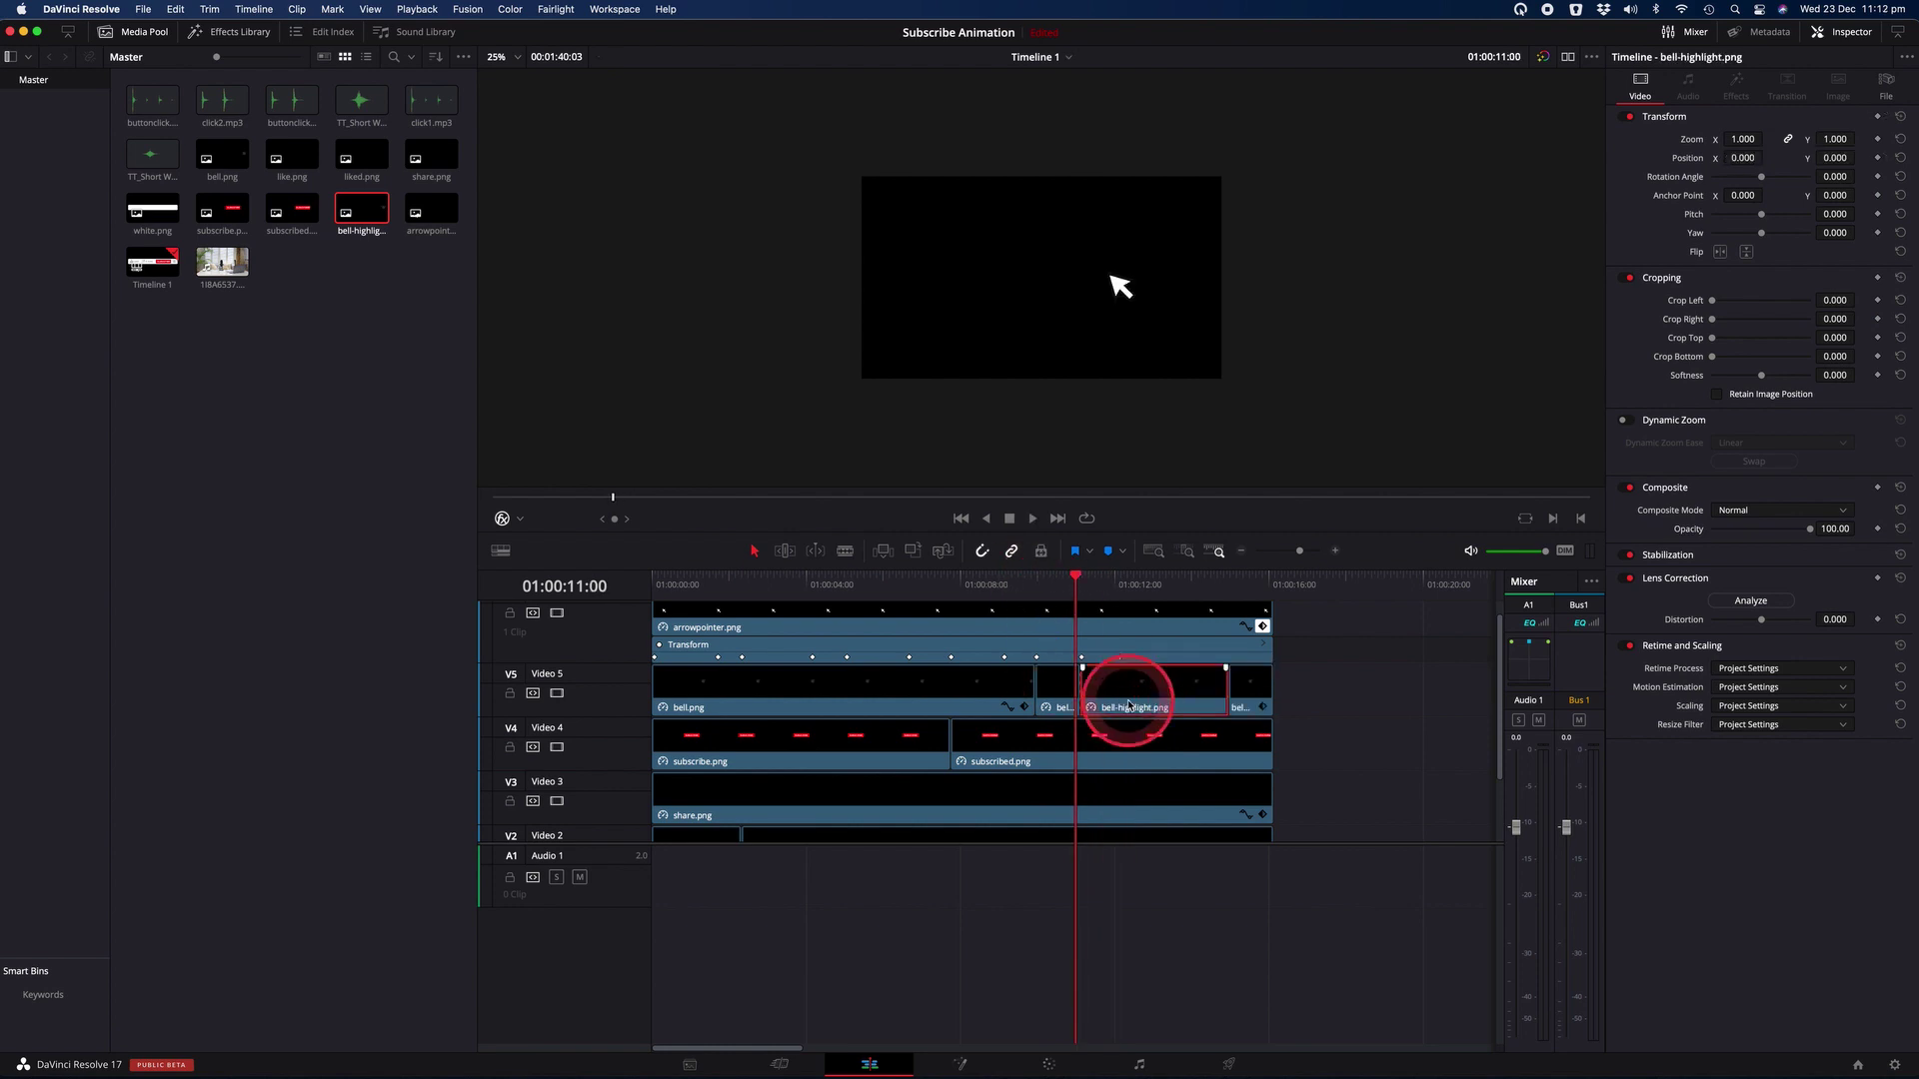
key("BackSpace")
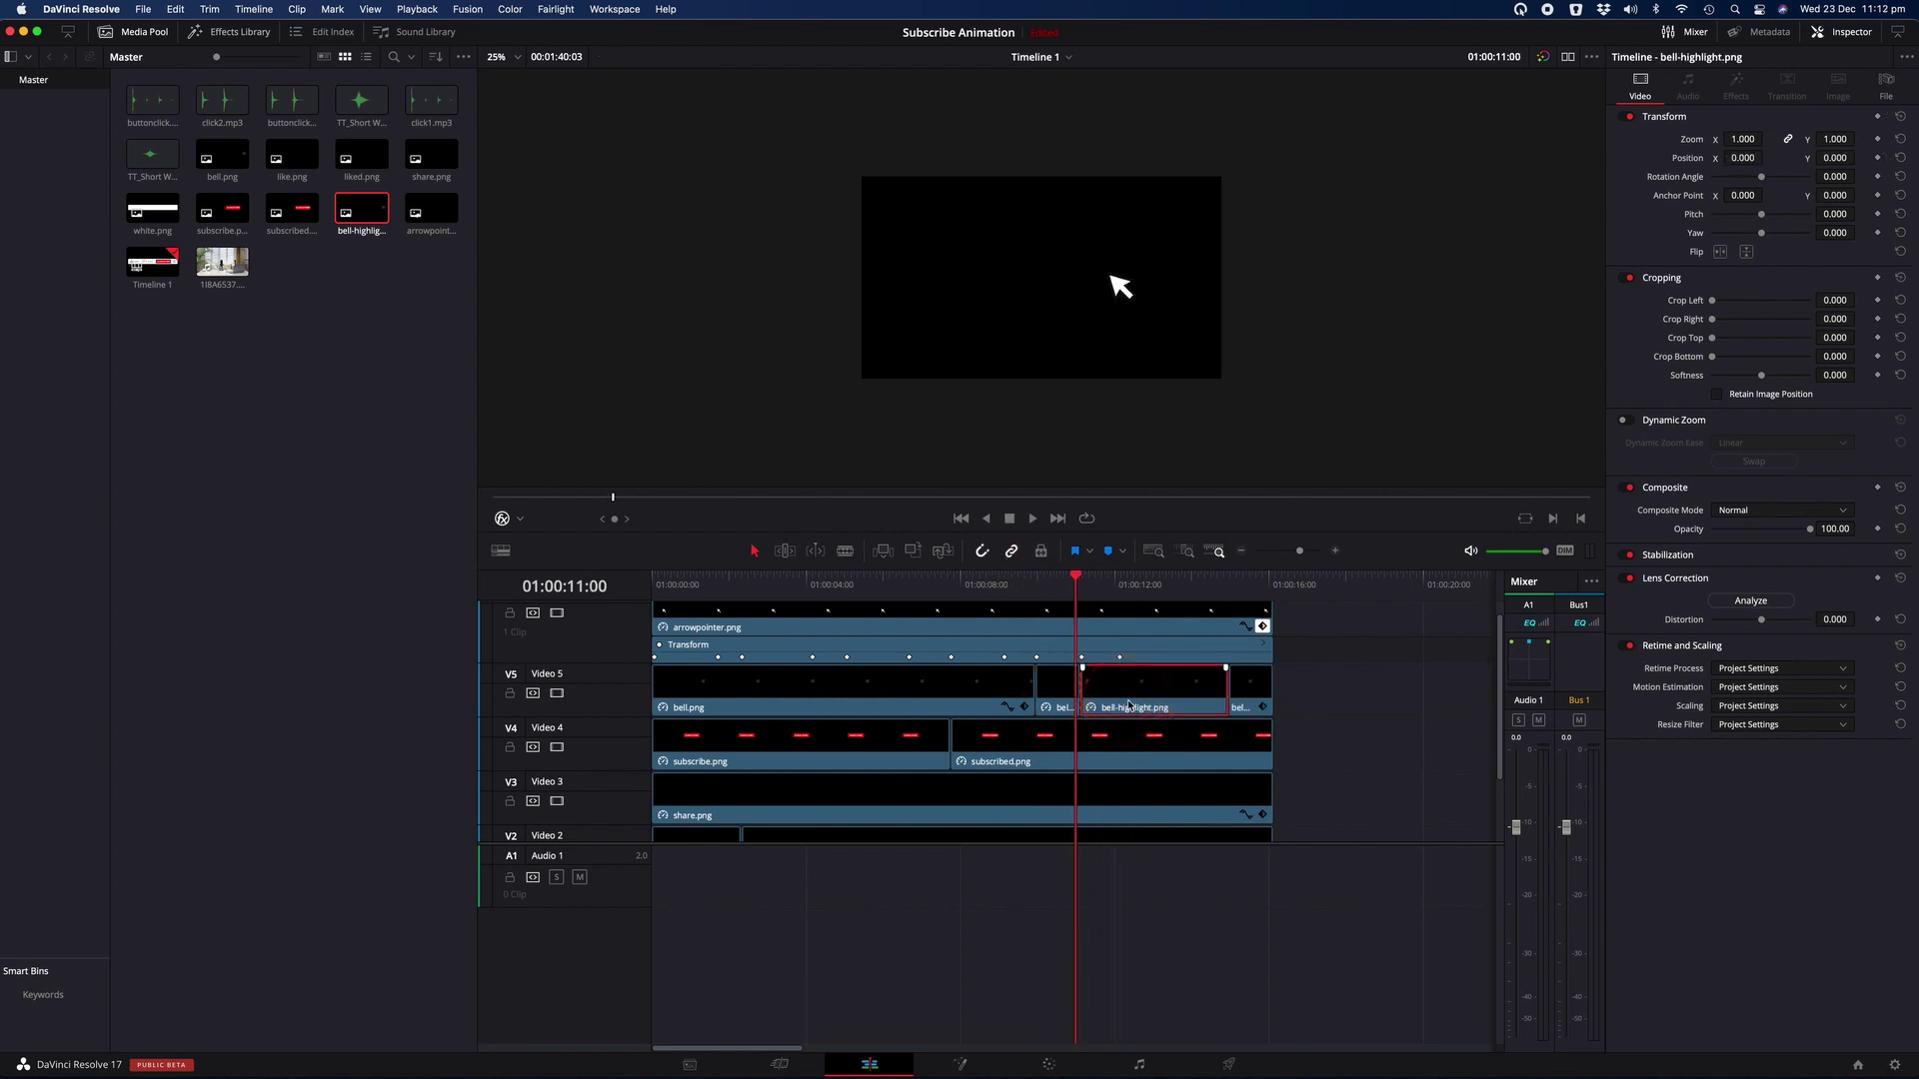
left_click(1365, 650)
left_click(1242, 680)
left_click_drag(1244, 681, 1100, 688)
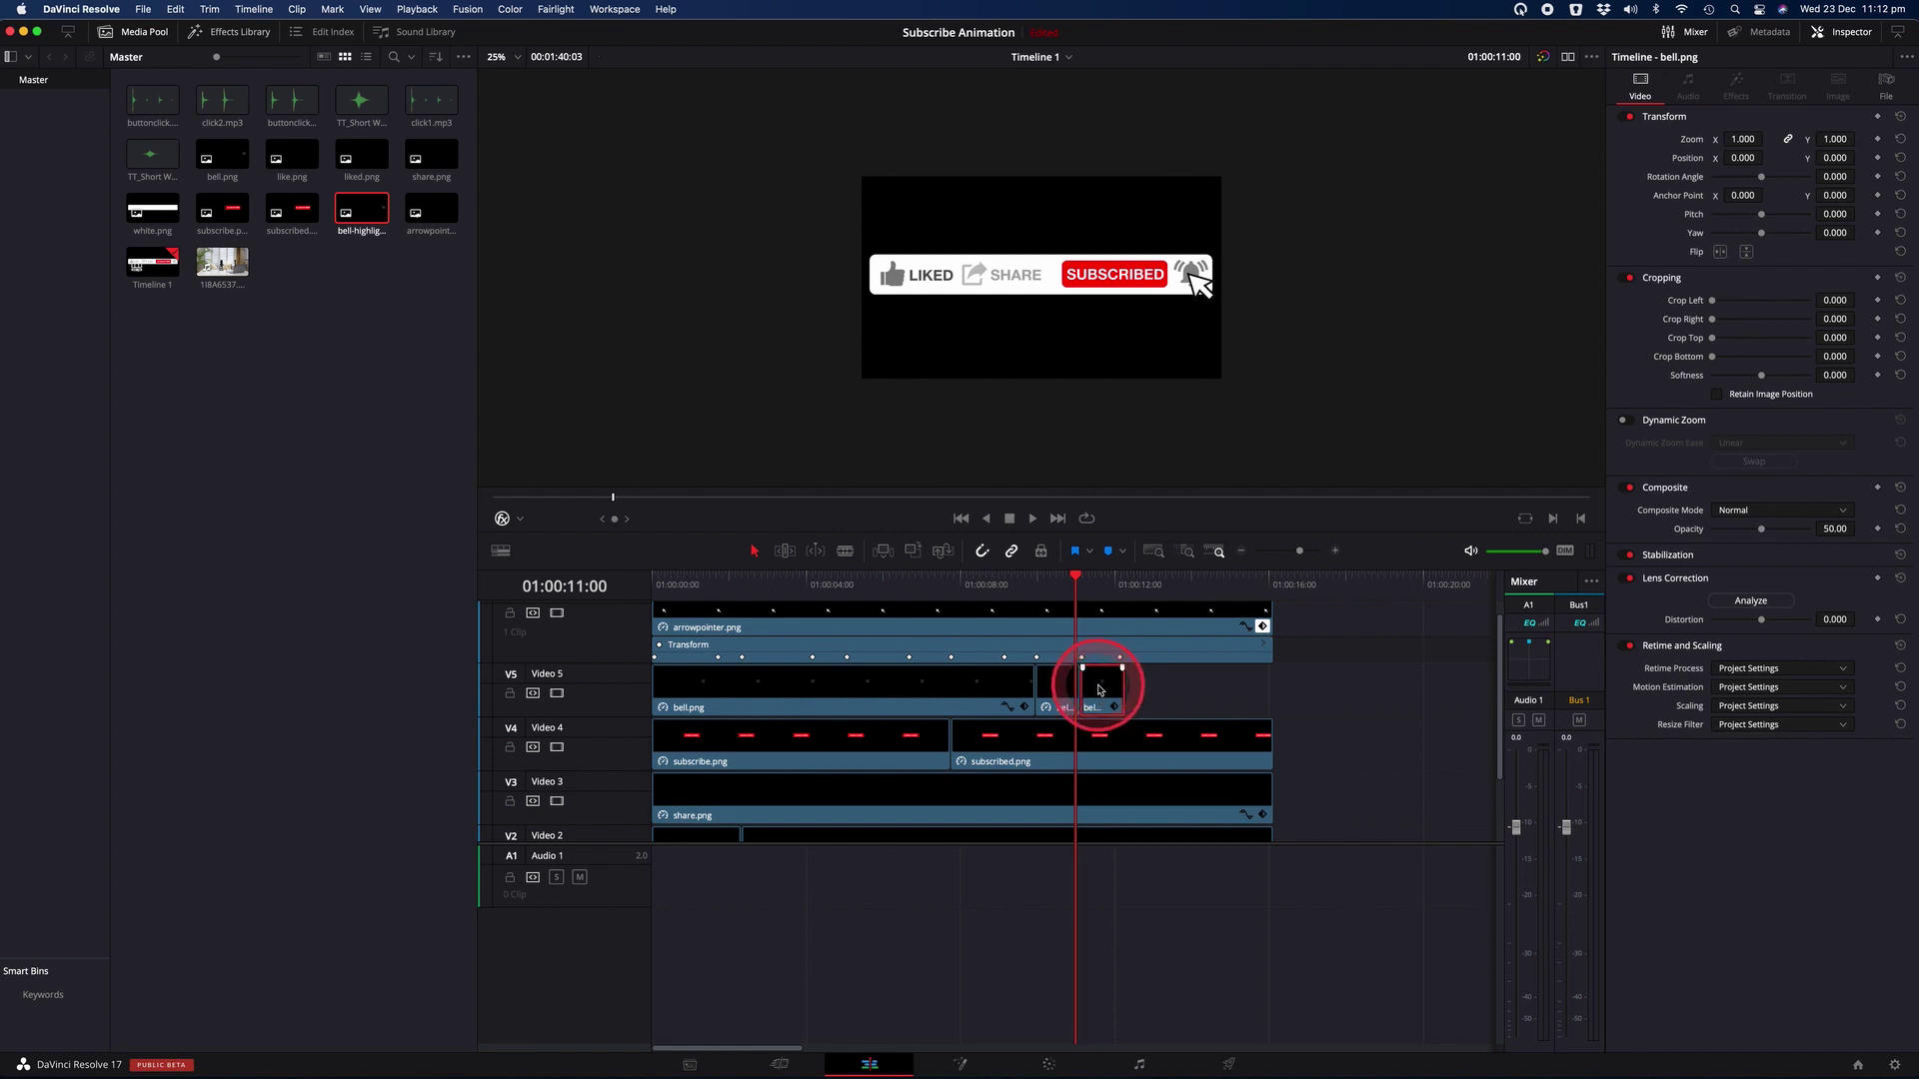
Step: Set the moved bell.png clip's opacity to 100 and play the bell section from 01:00:09:23
left_click(1100, 689)
left_click(1264, 627)
left_click_drag(1759, 529, 1869, 532)
left_click(1025, 586)
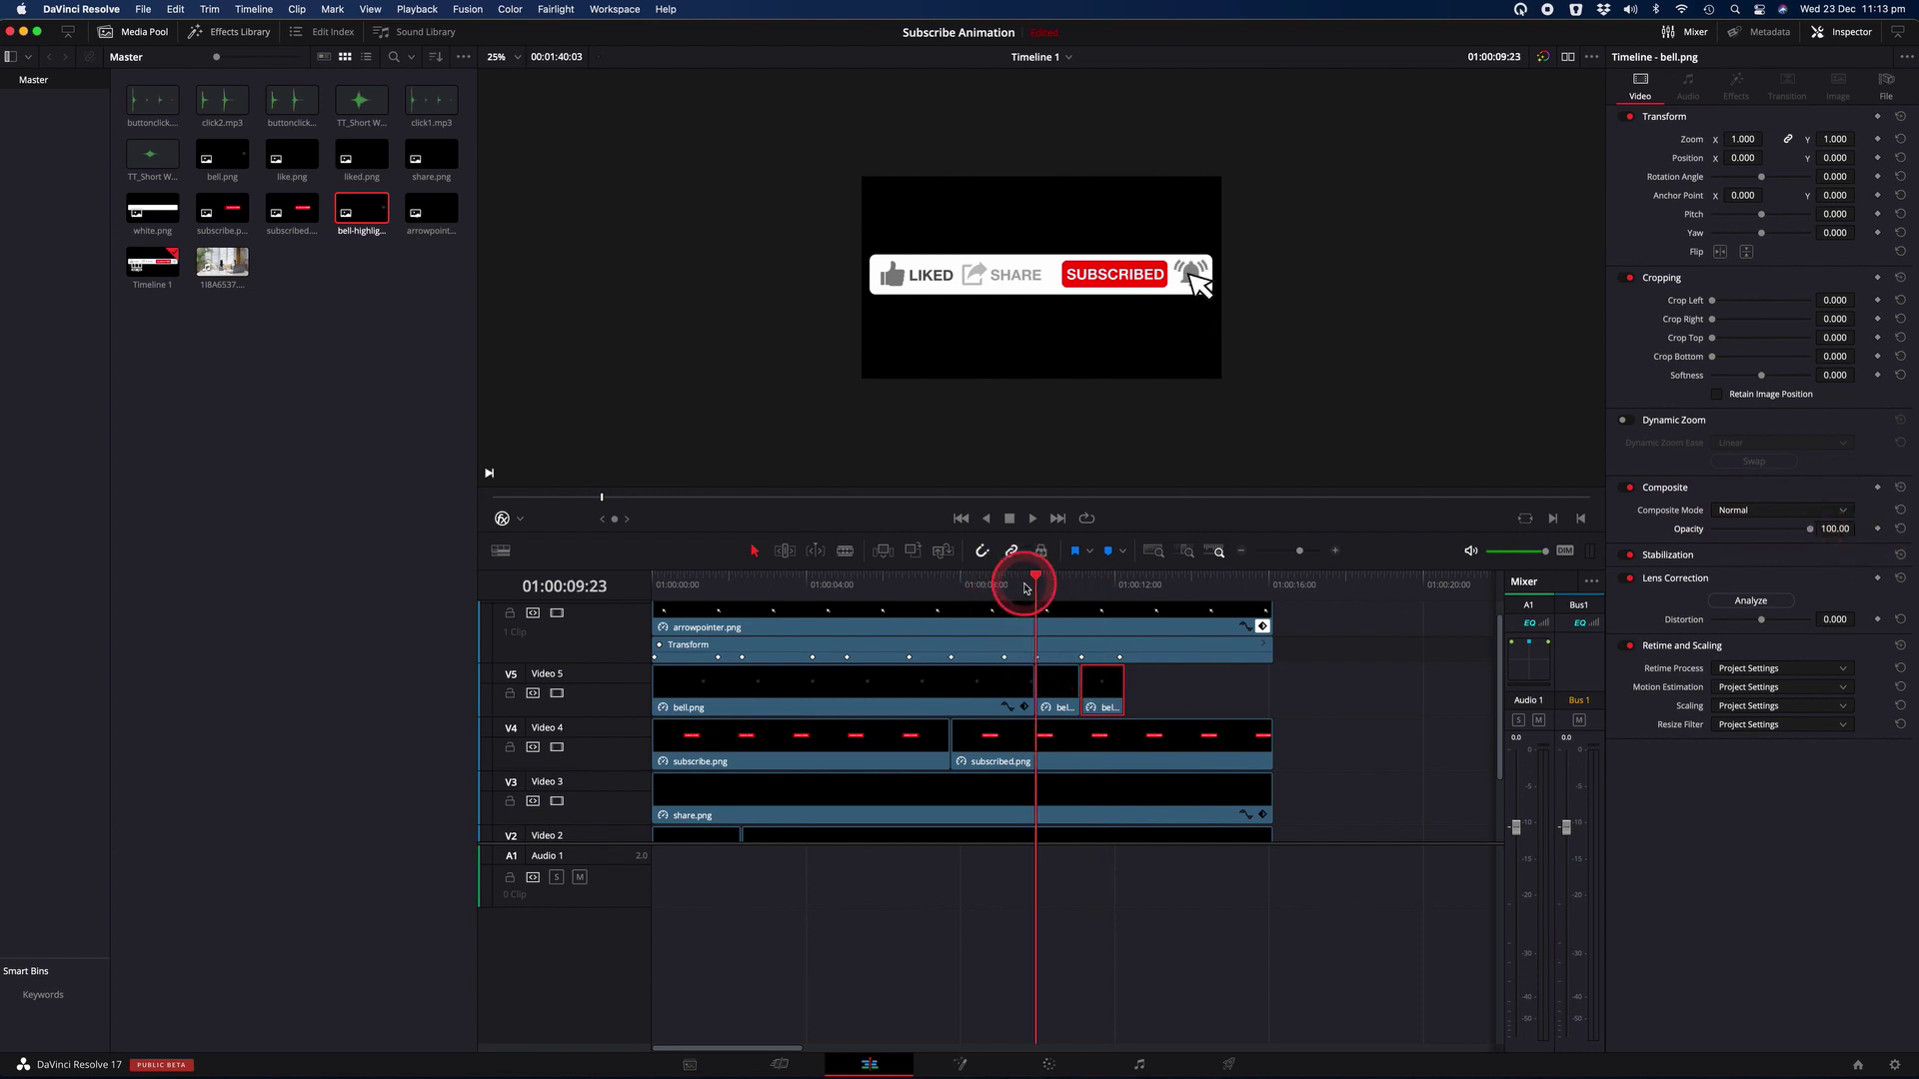
key("space")
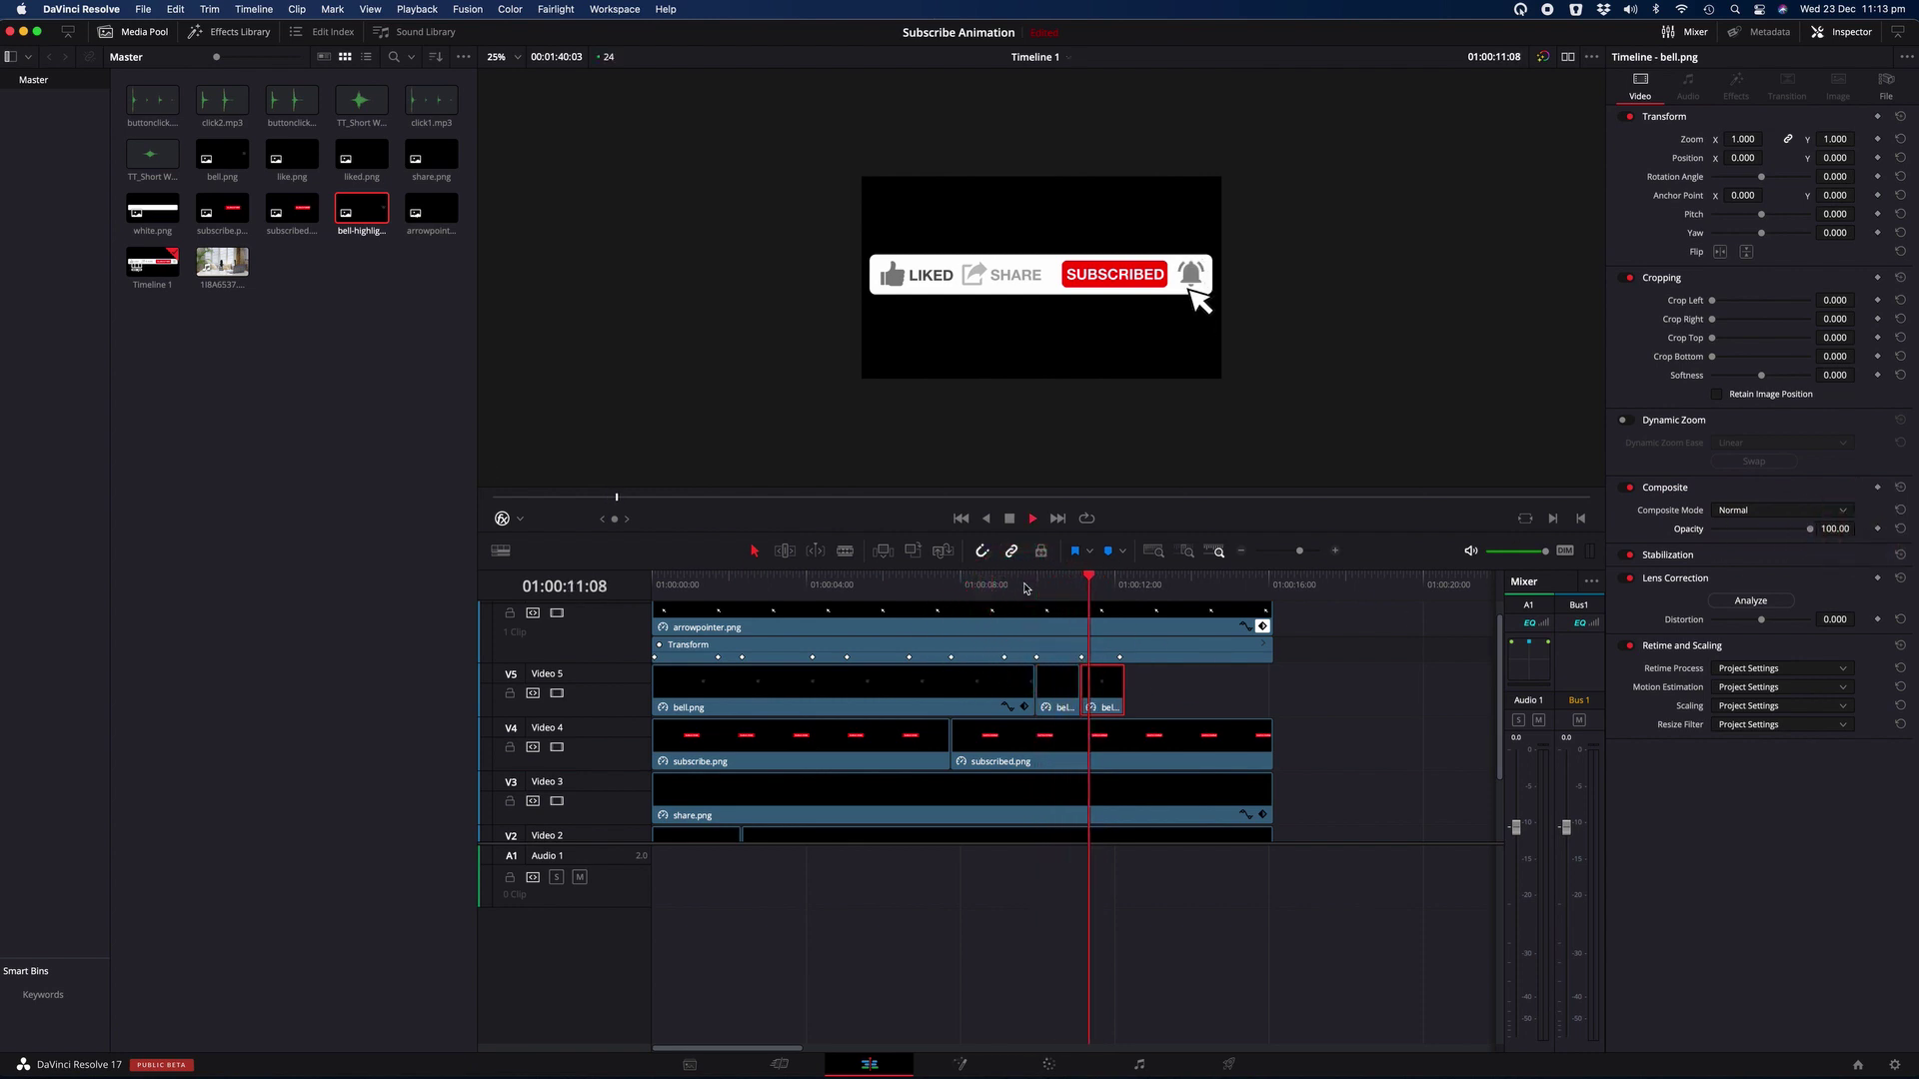
Step: Duplicate the short bell-highlight.png and bell.png pair twice along Video 5 and play back the ringing bell
left_click(1063, 688)
left_click_drag(1062, 687, 1240, 695)
left_click(1029, 587)
key("space")
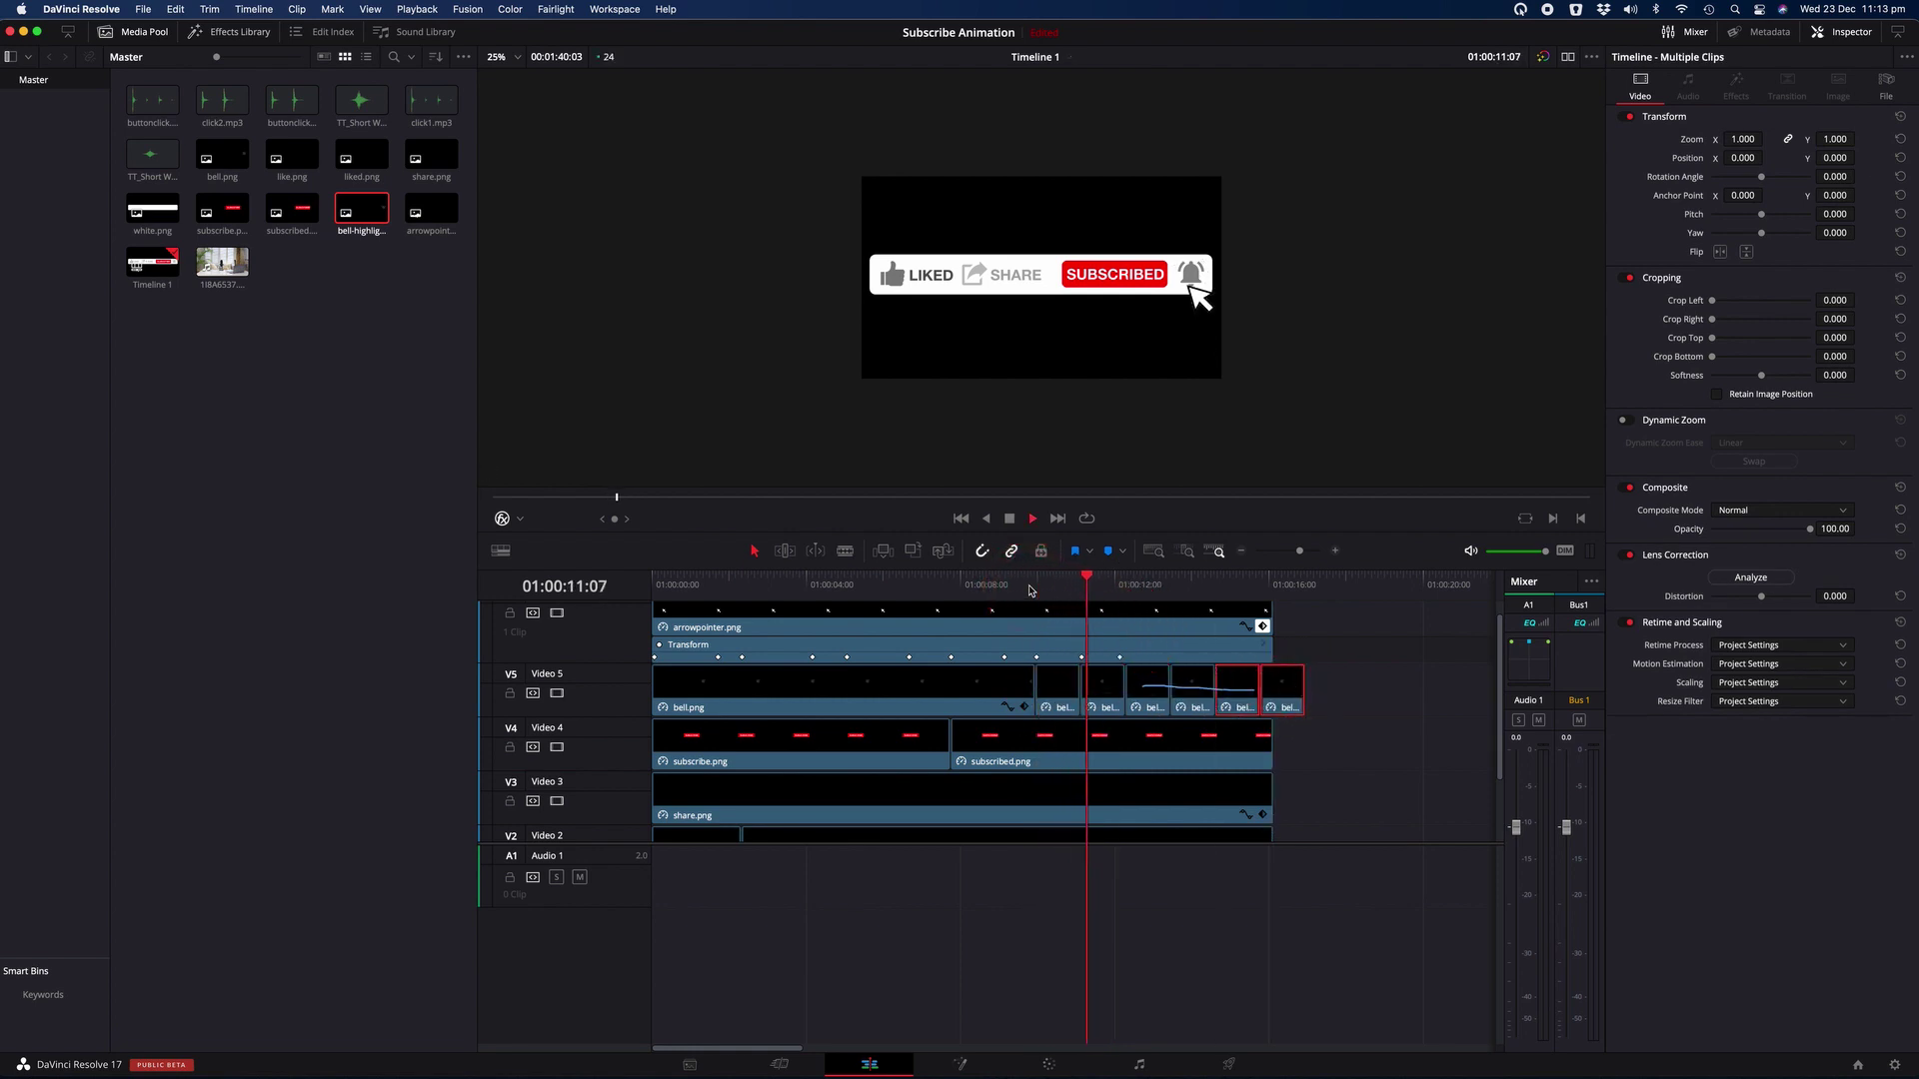
key("space")
left_click(1008, 588)
key("space")
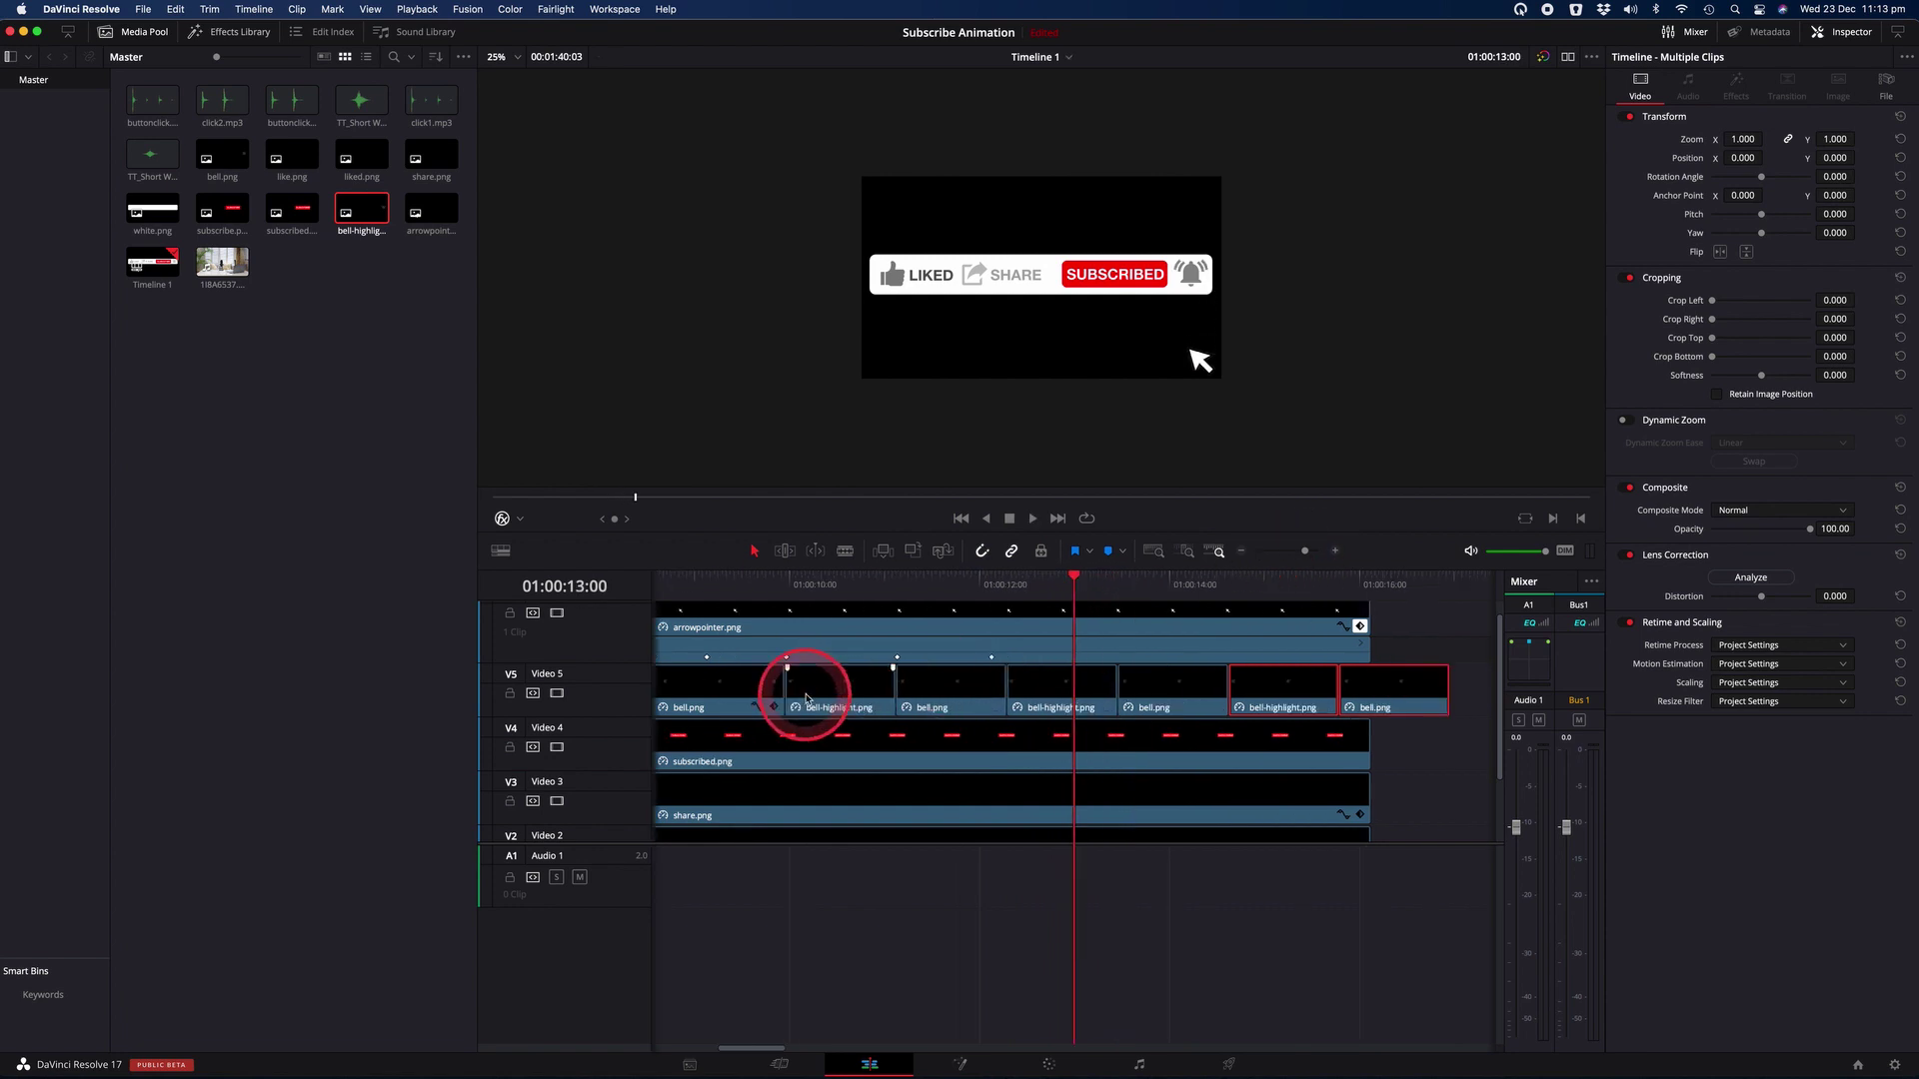
Step: Shorten the first bell-highlight.png and bell.png clips on Video 5 and close the gaps between them
left_click(808, 691)
mouse_move(891, 691)
left_mouse_down()
mouse_move(839, 691)
mouse_move(932, 693)
mouse_move(896, 689)
left_mouse_up()
left_click(948, 697)
left_click_drag(1058, 689, 963, 685)
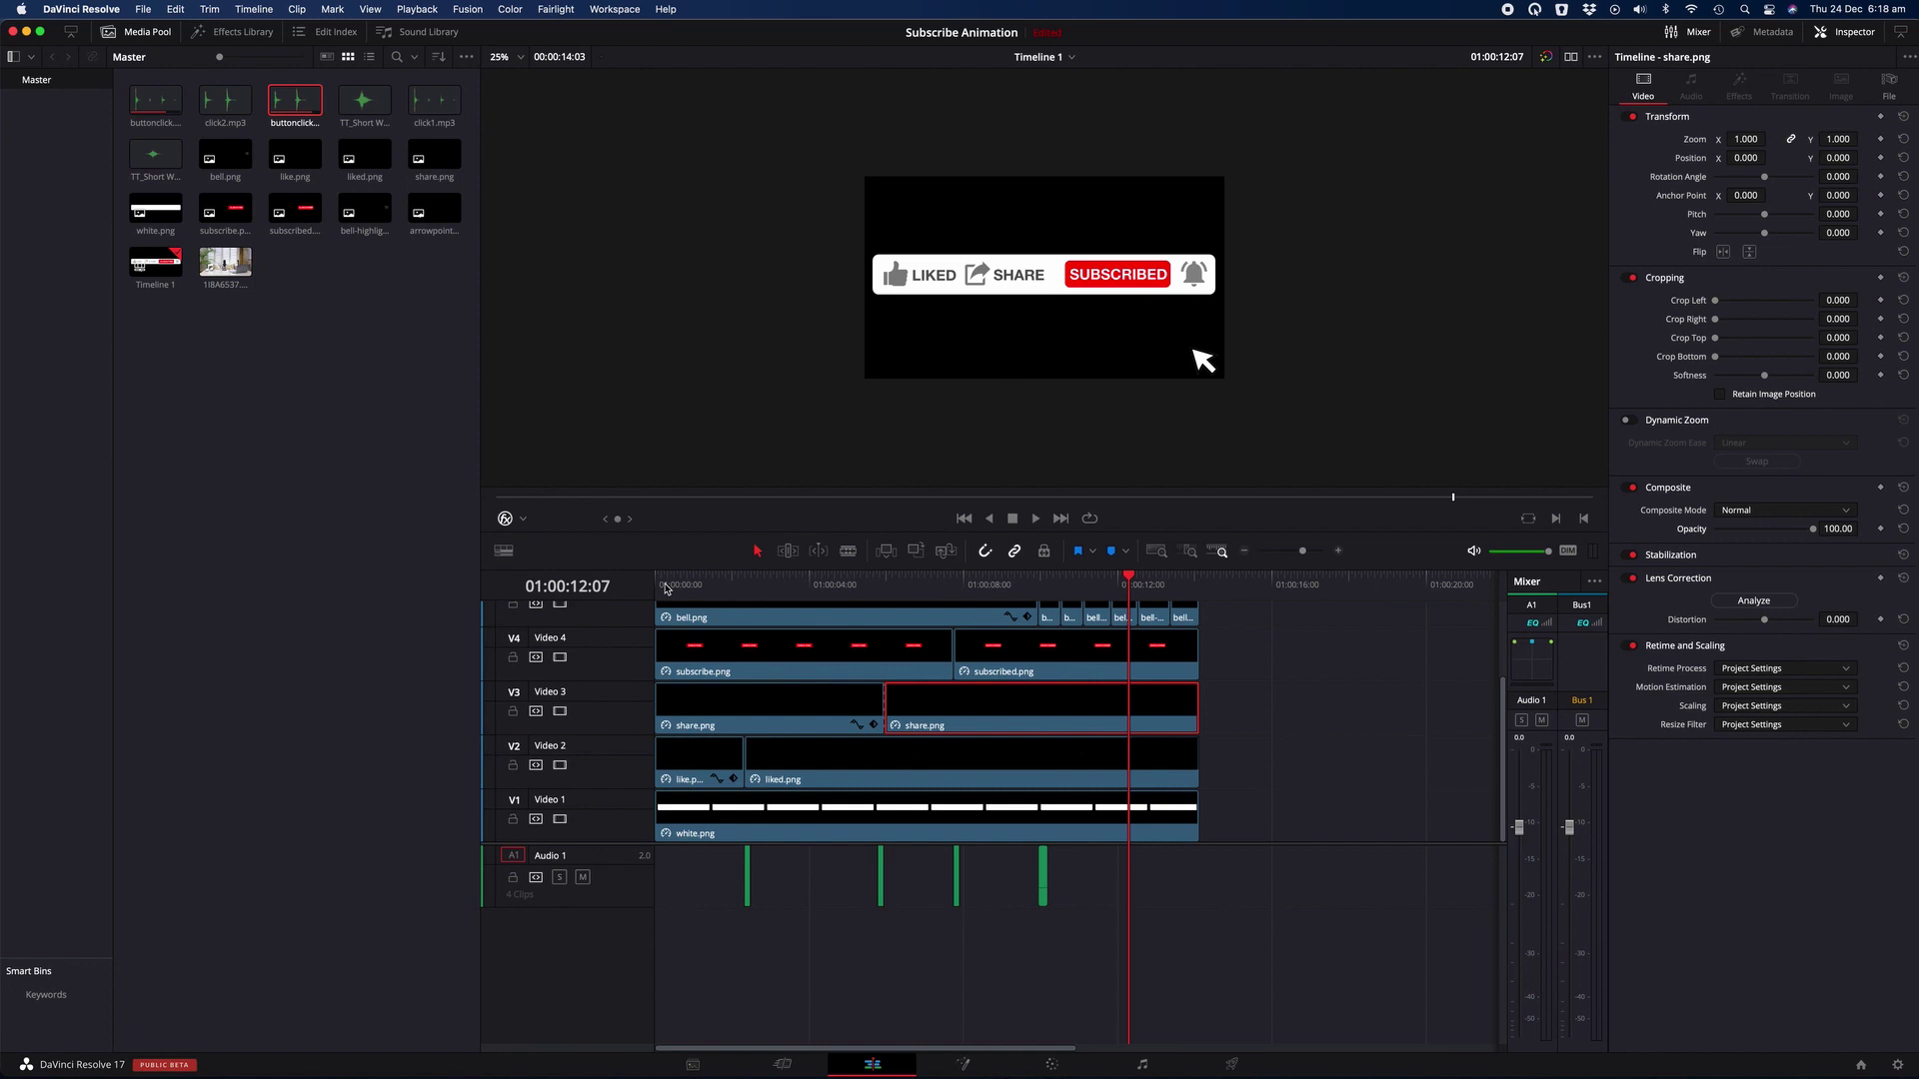
Step: Return to the start of the timeline and review the complete button animation
left_click(661, 590)
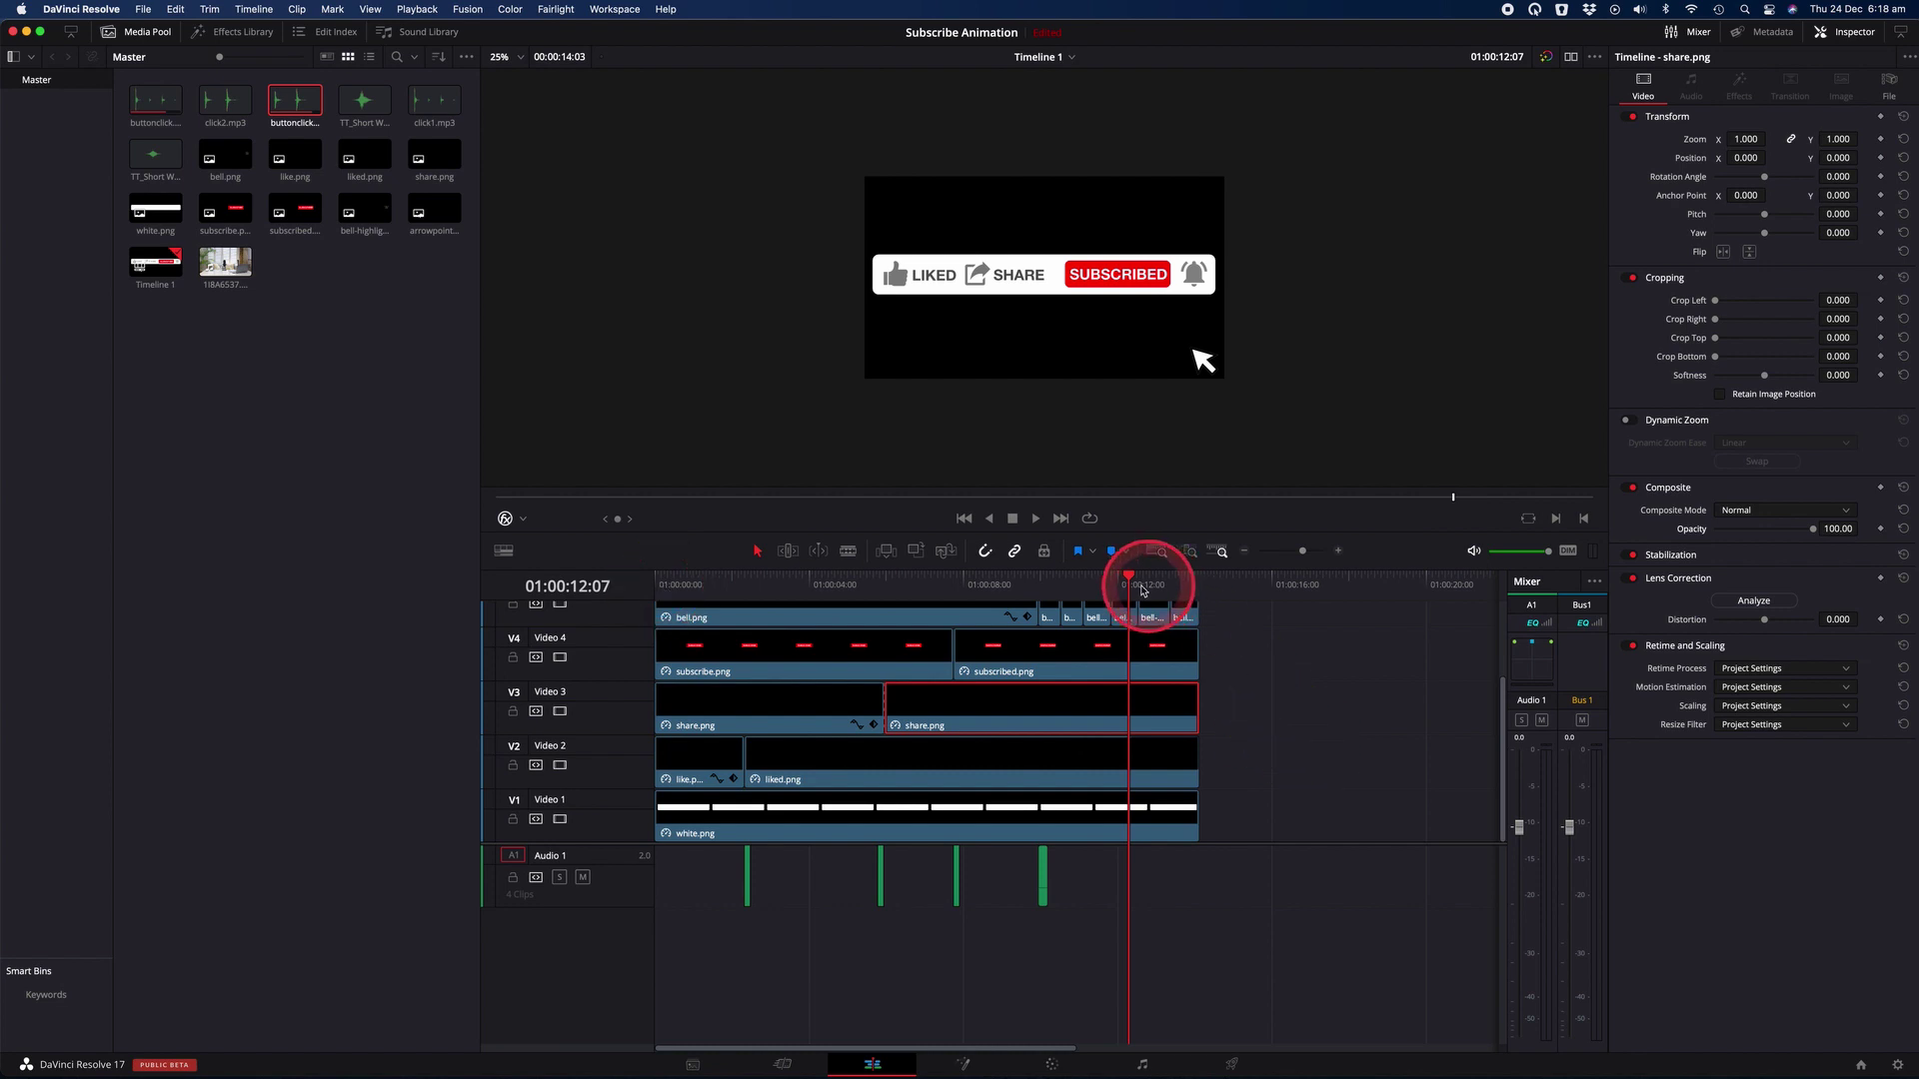
left_click_drag(1128, 576, 696, 636)
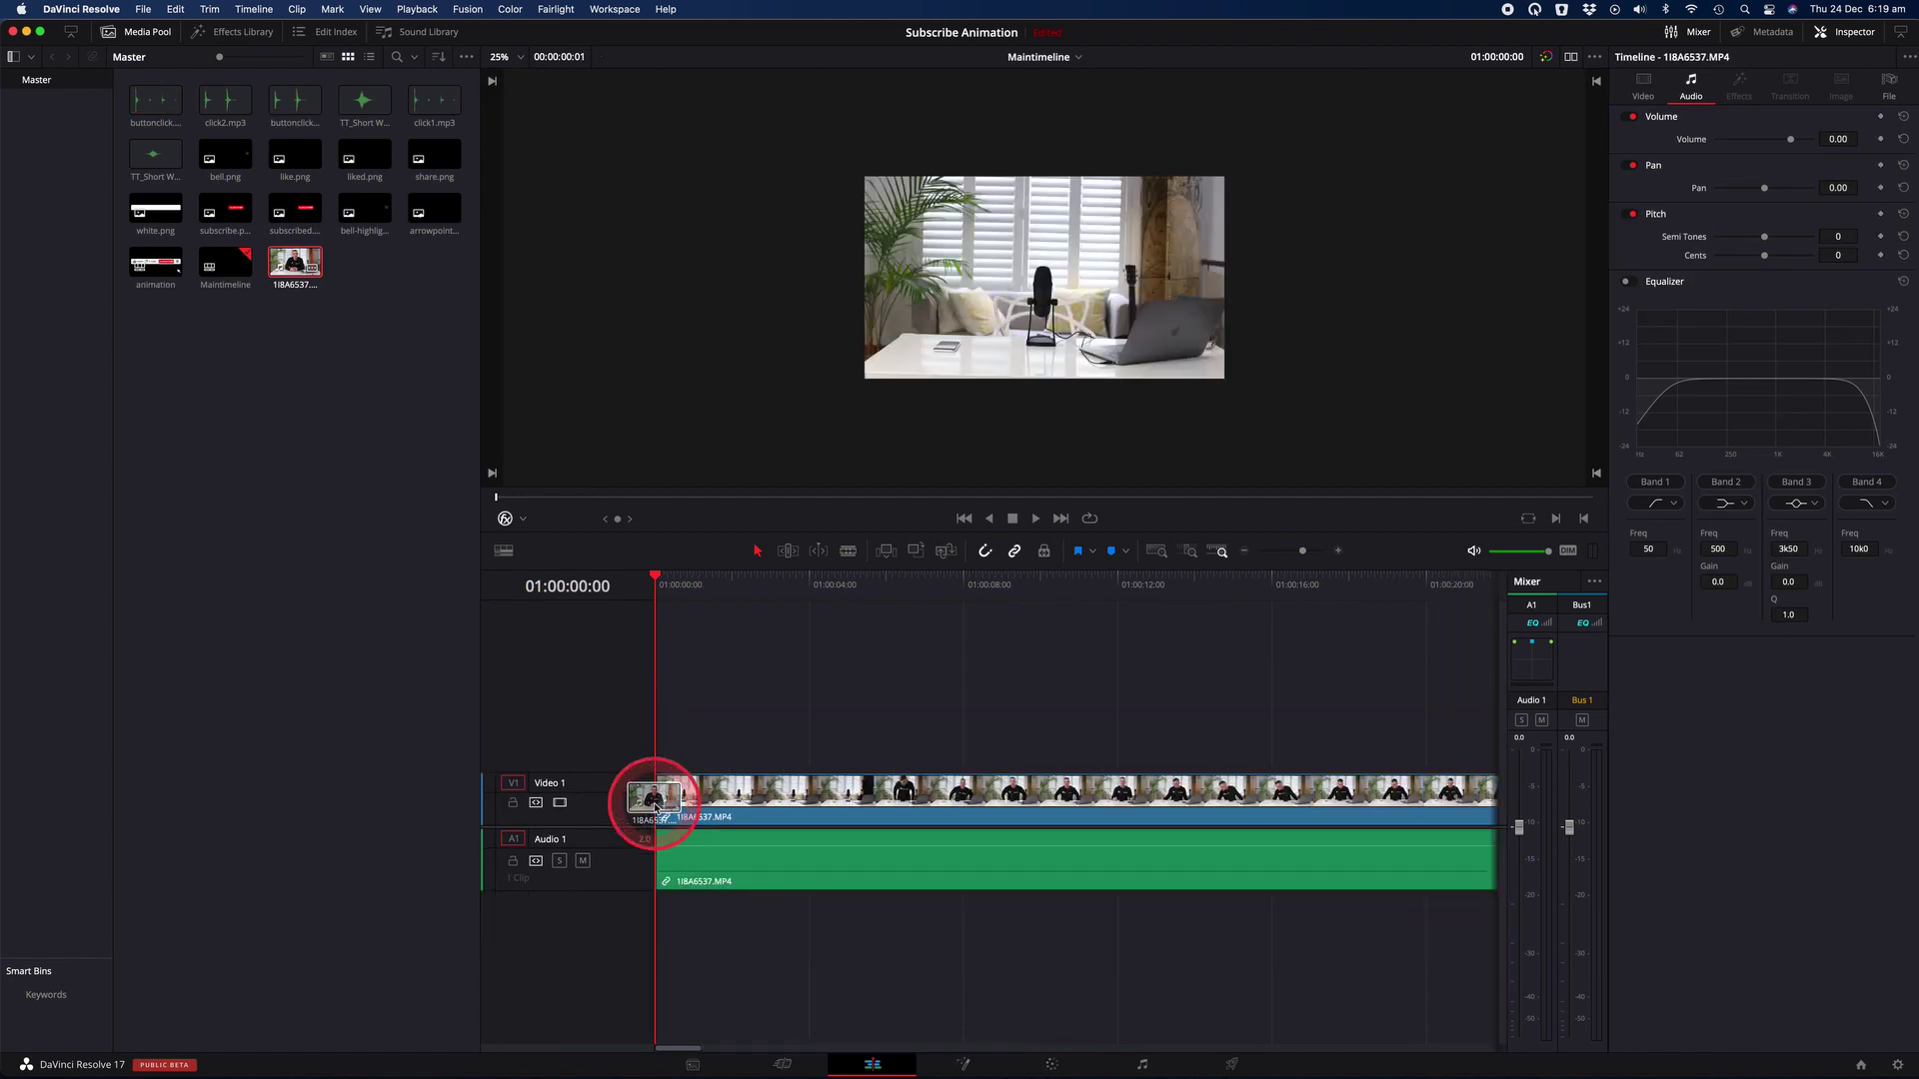
Step: Scrub through the 1I8A6537.MP4 footage on Maintimeline
left_click(885, 583)
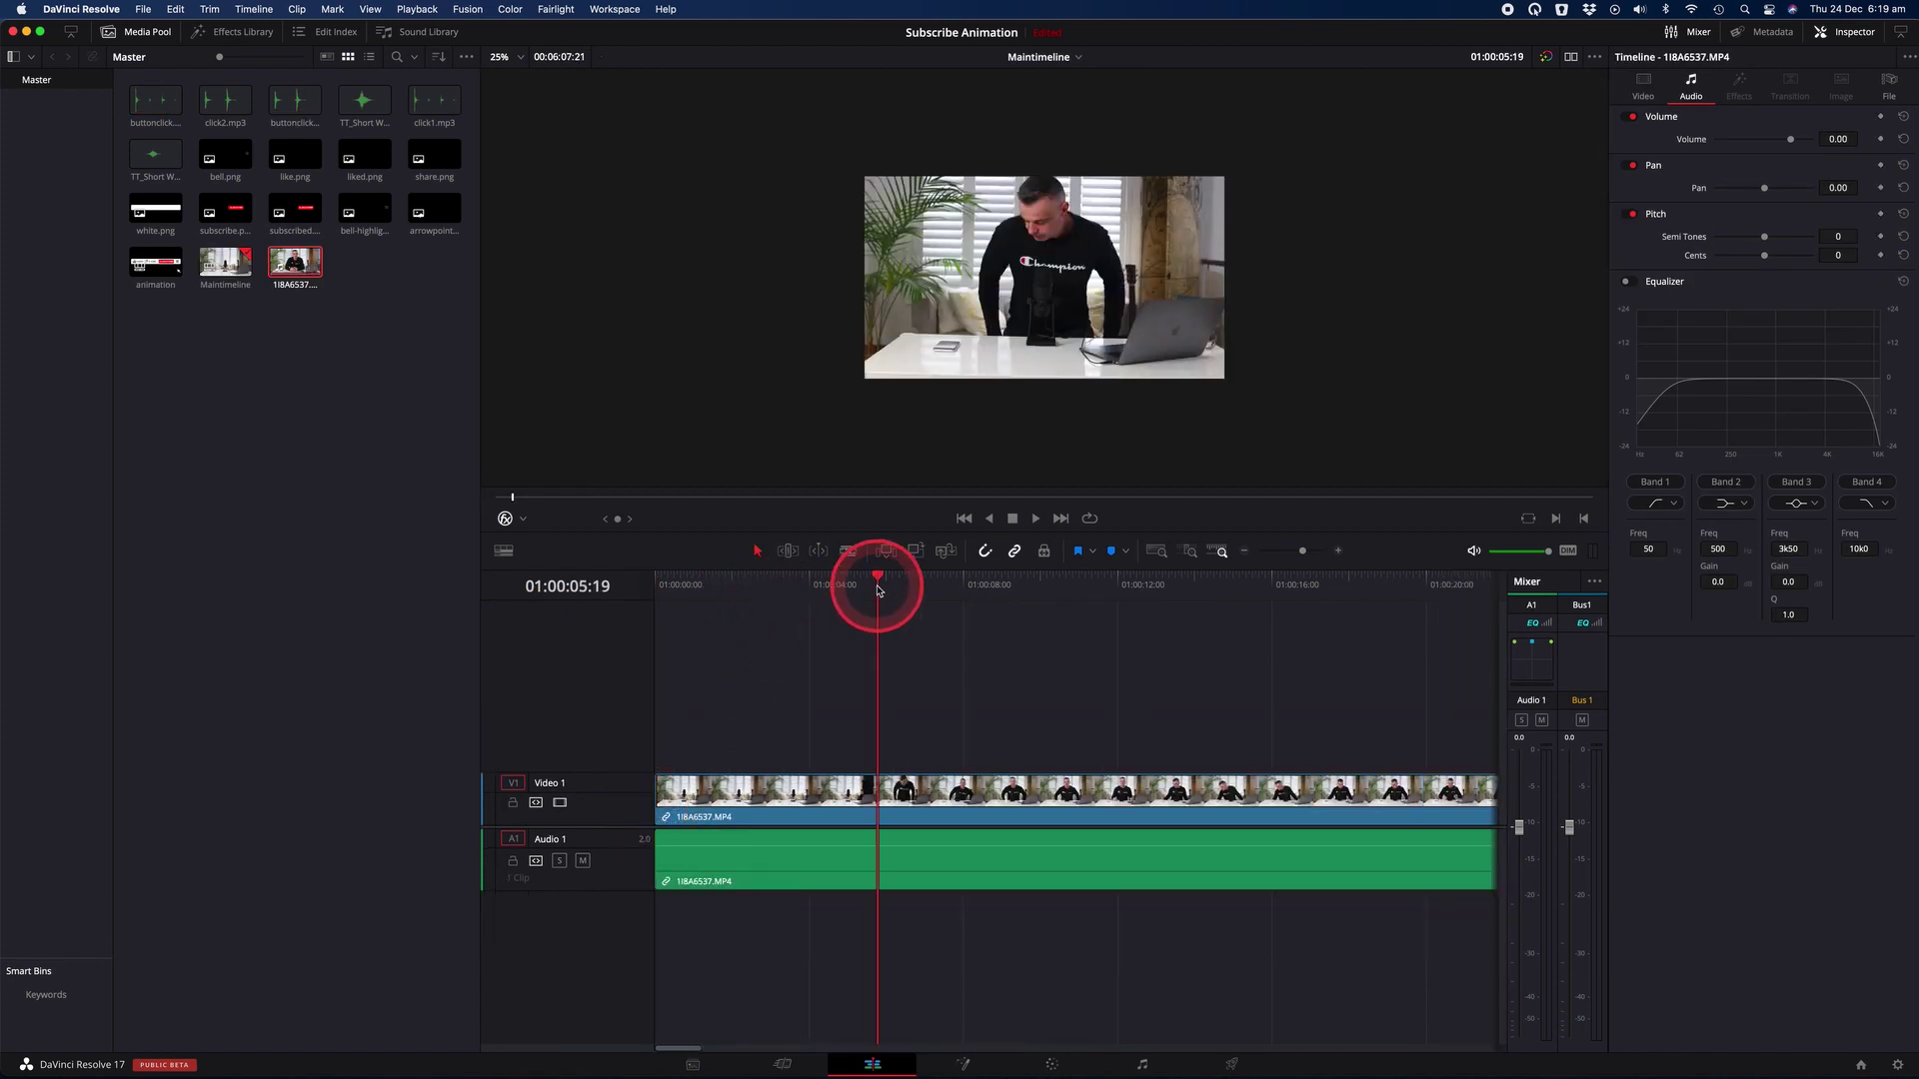
left_click_drag(907, 586, 1359, 618)
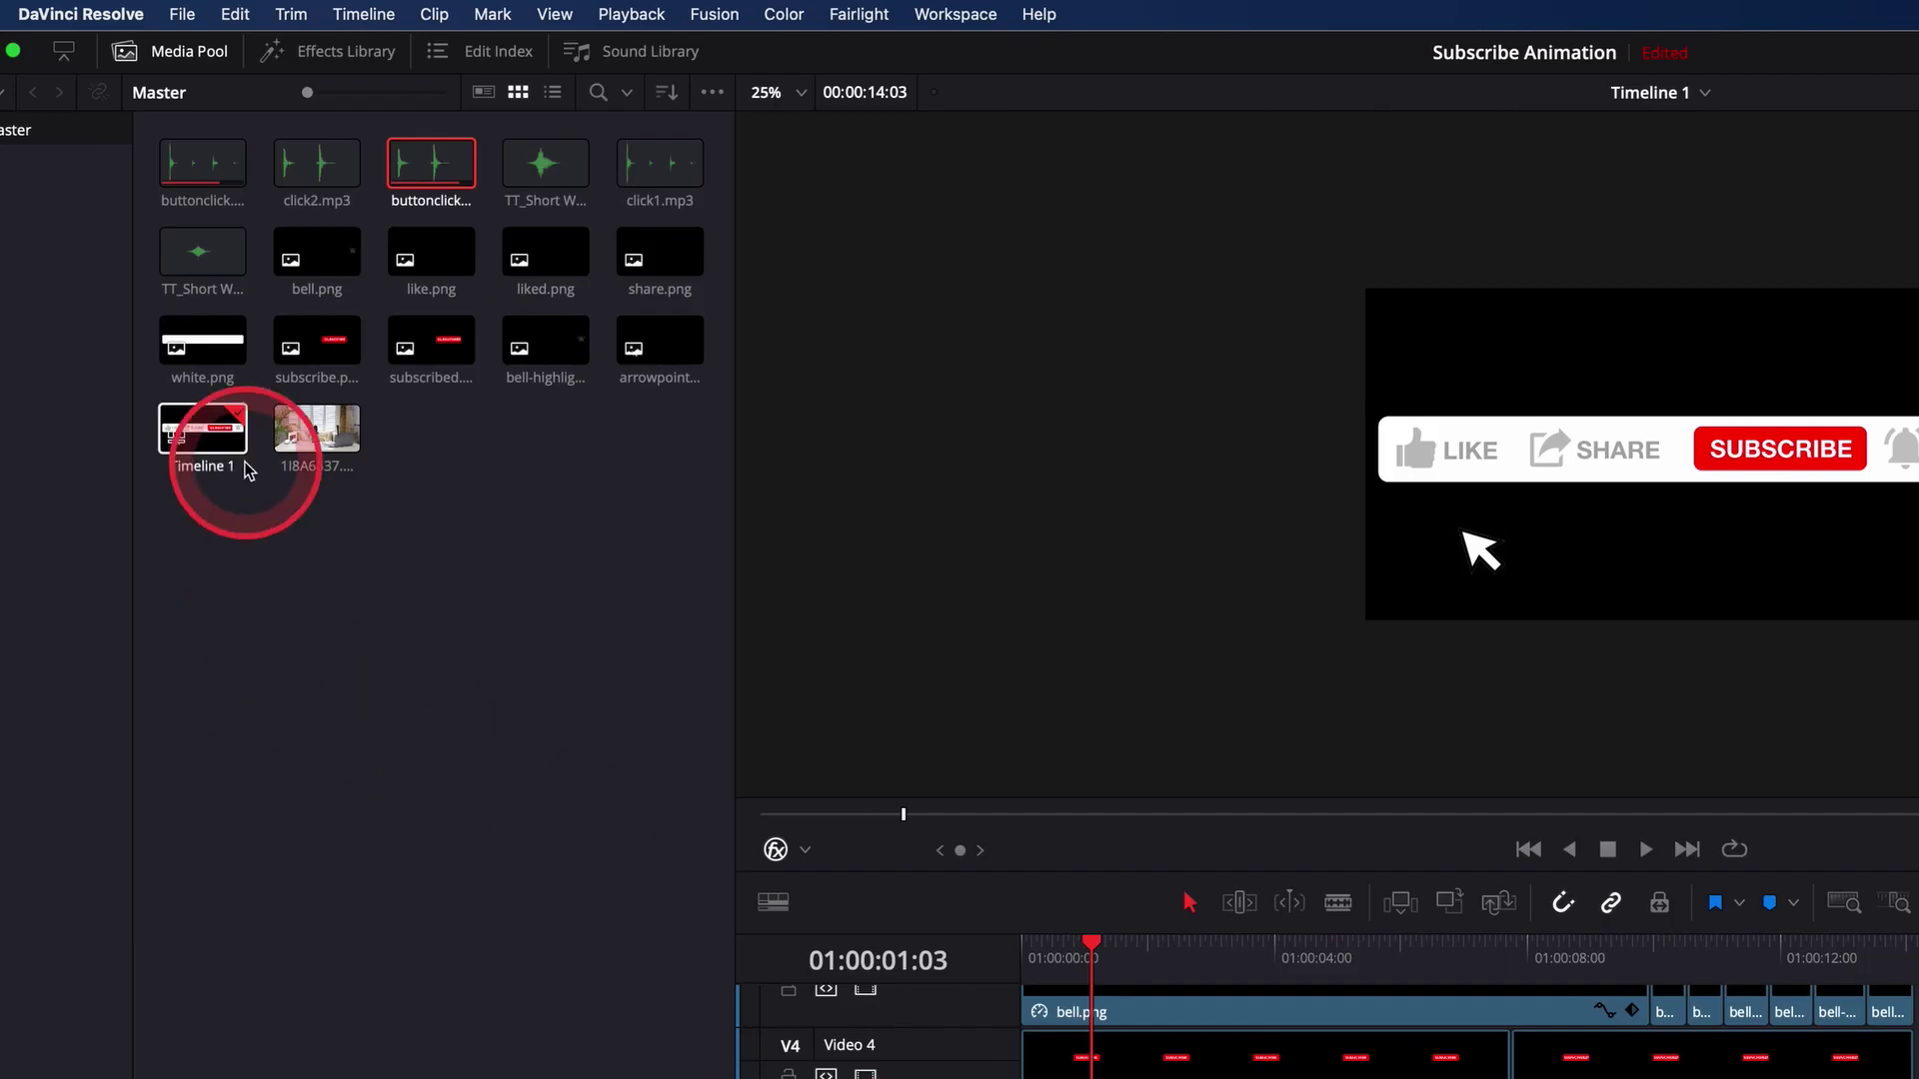
Step: Rename Timeline 1 as animation
left_click(207, 468)
left_click(205, 468)
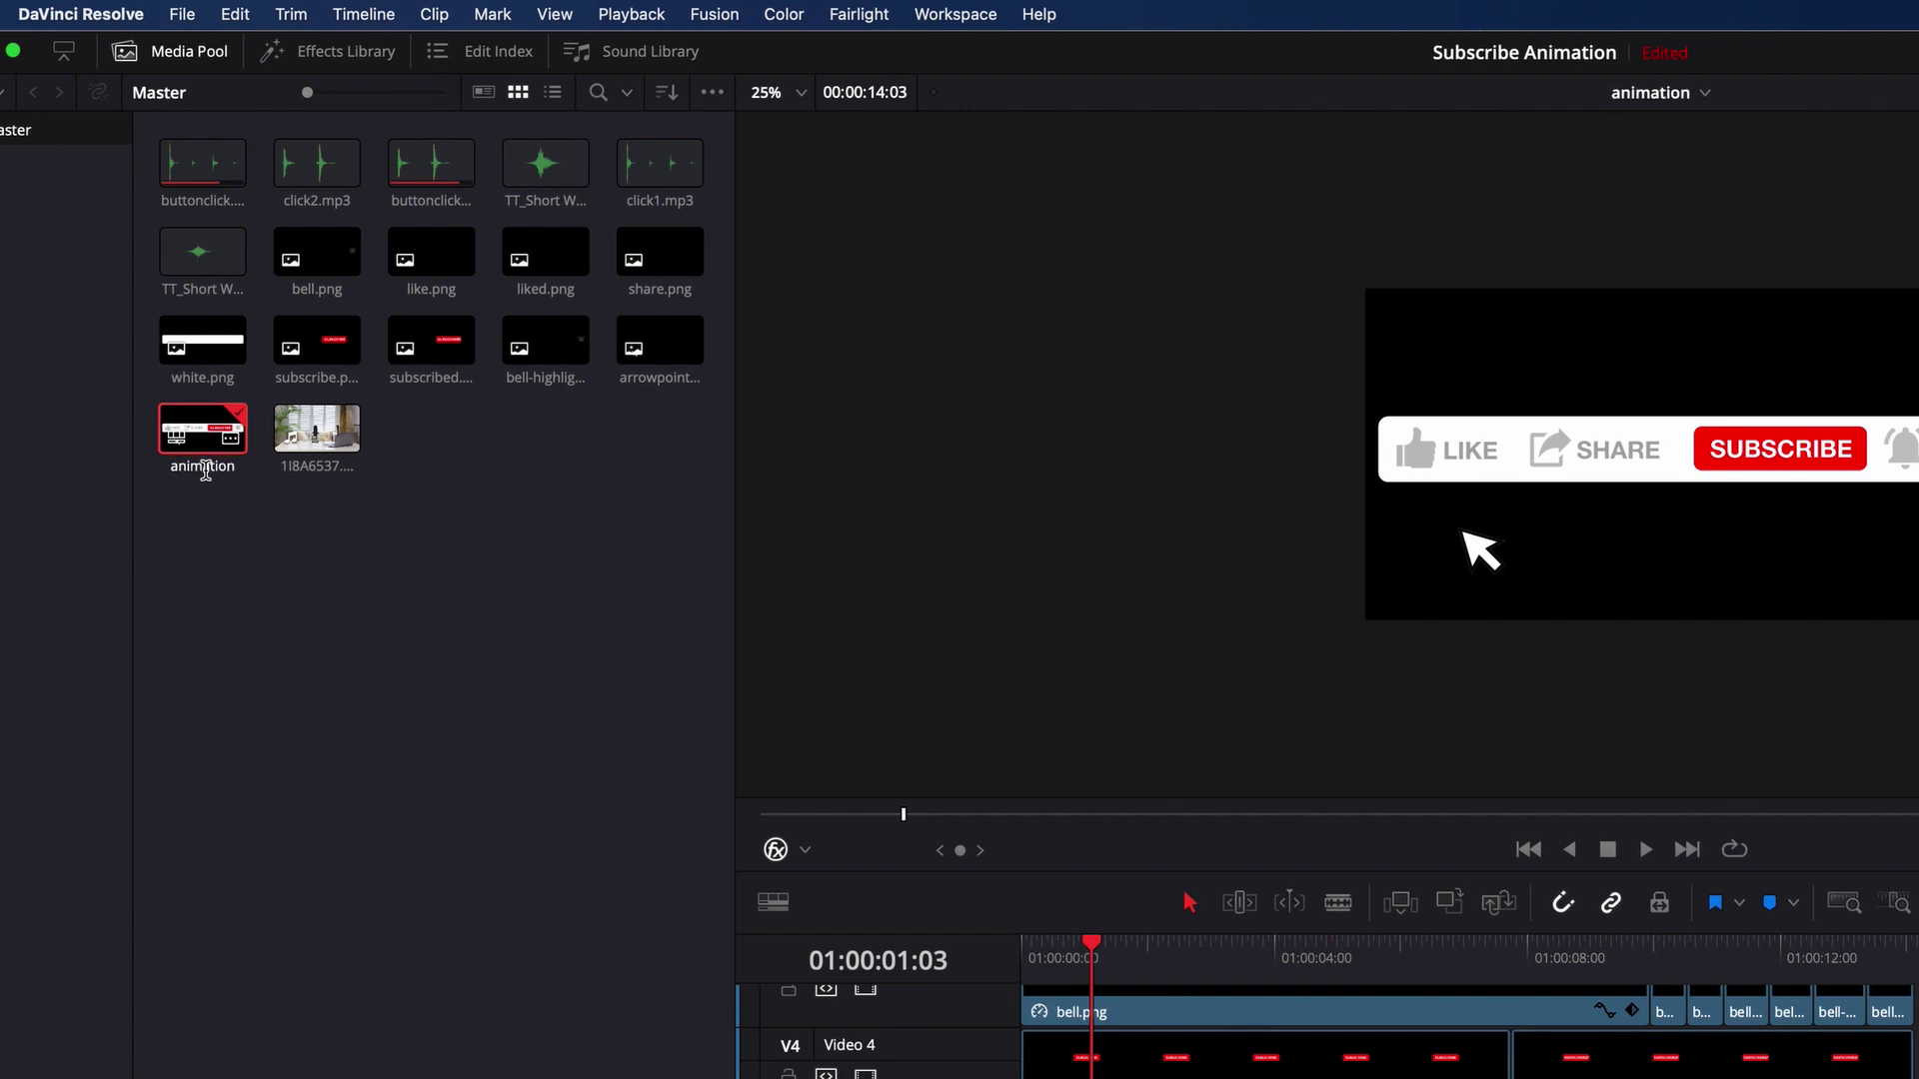
Step: Create a new empty timeline named Maintimeline using the project settings
left_click(182, 14)
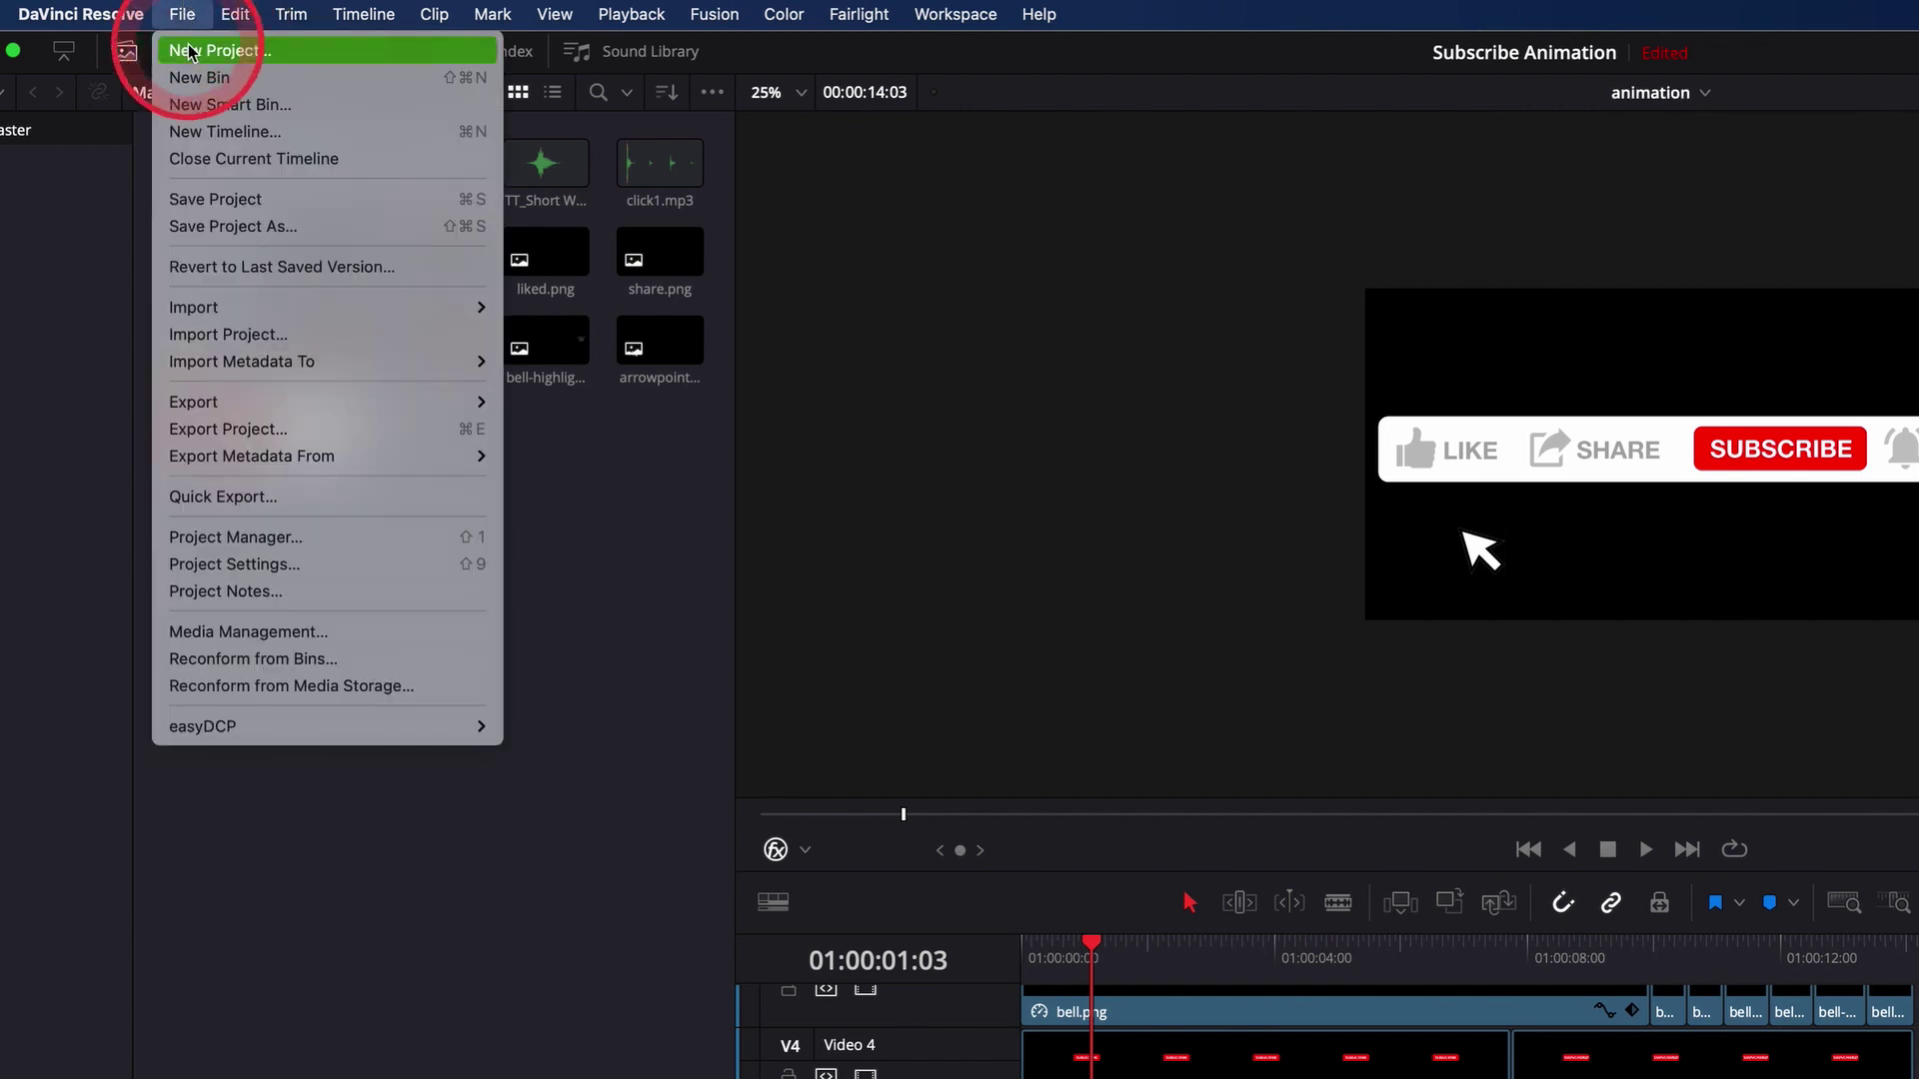
left_click(195, 135)
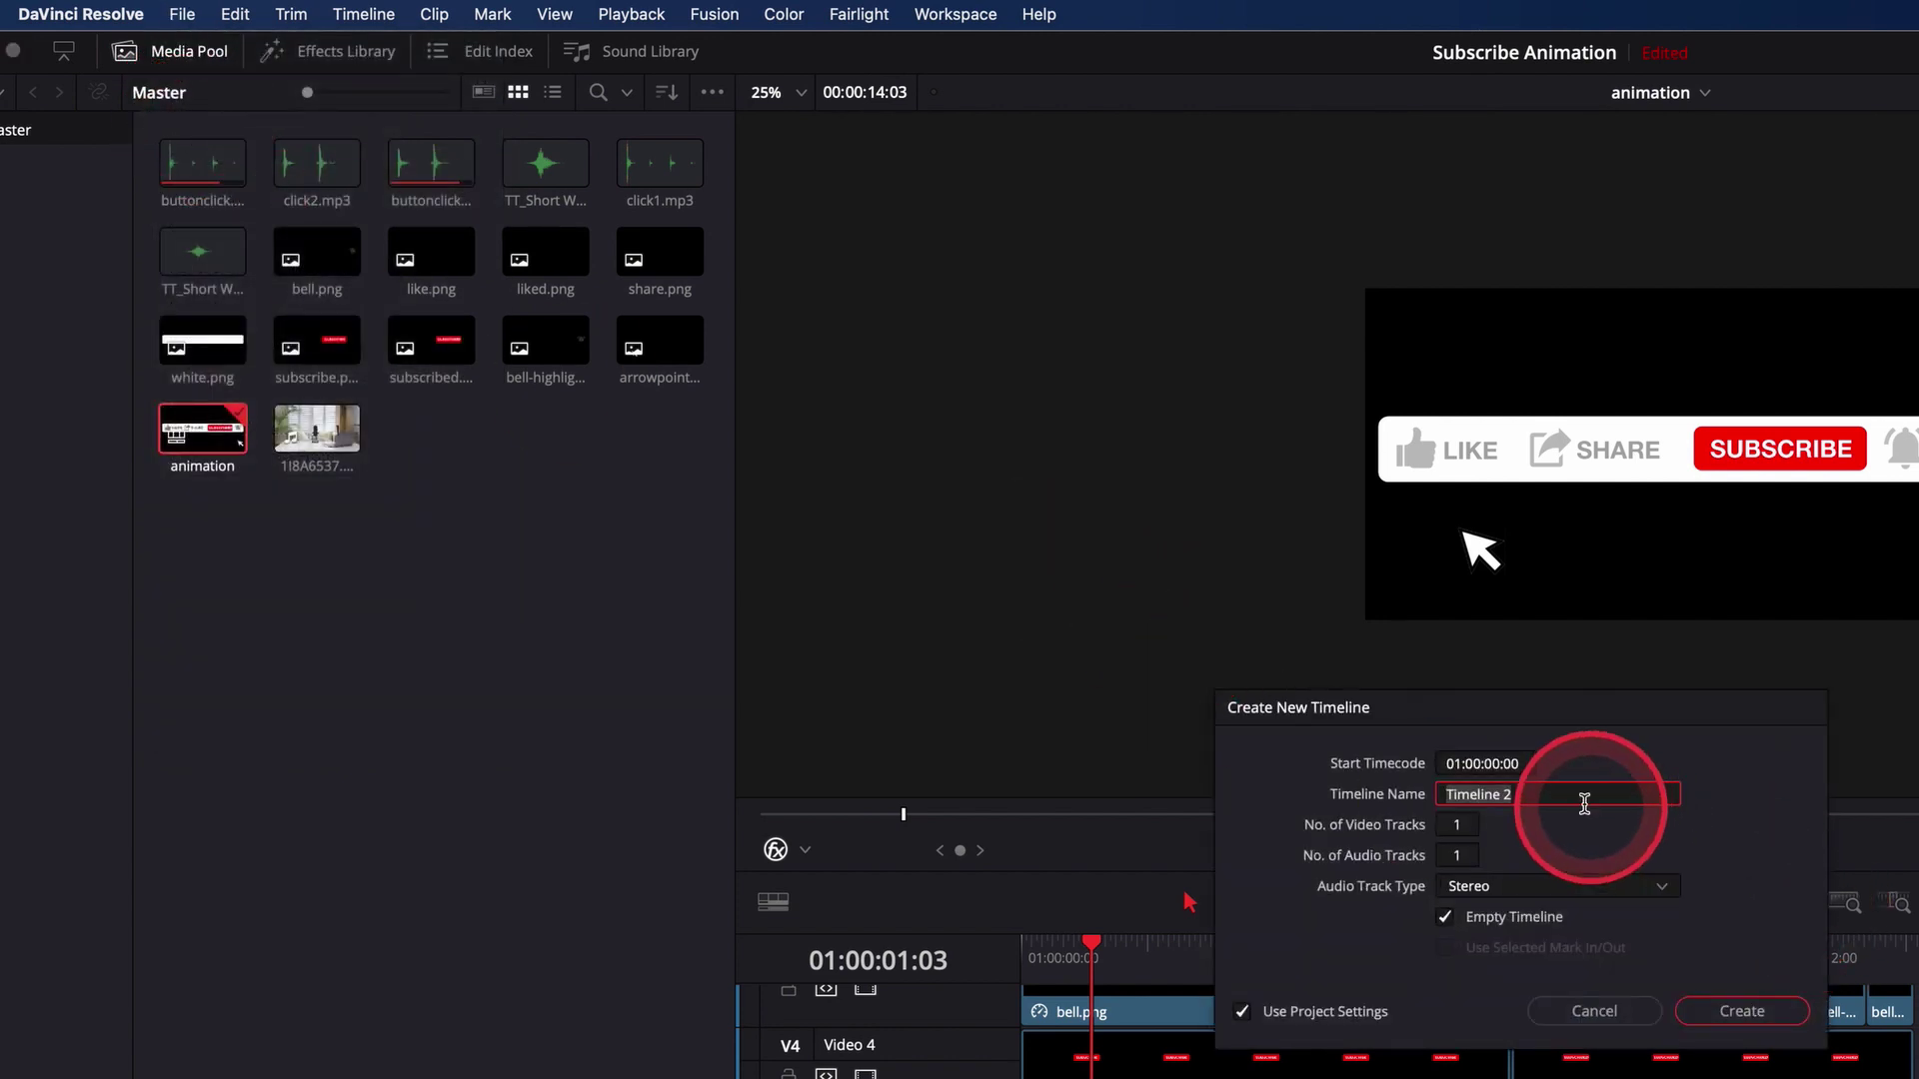
type("Maint")
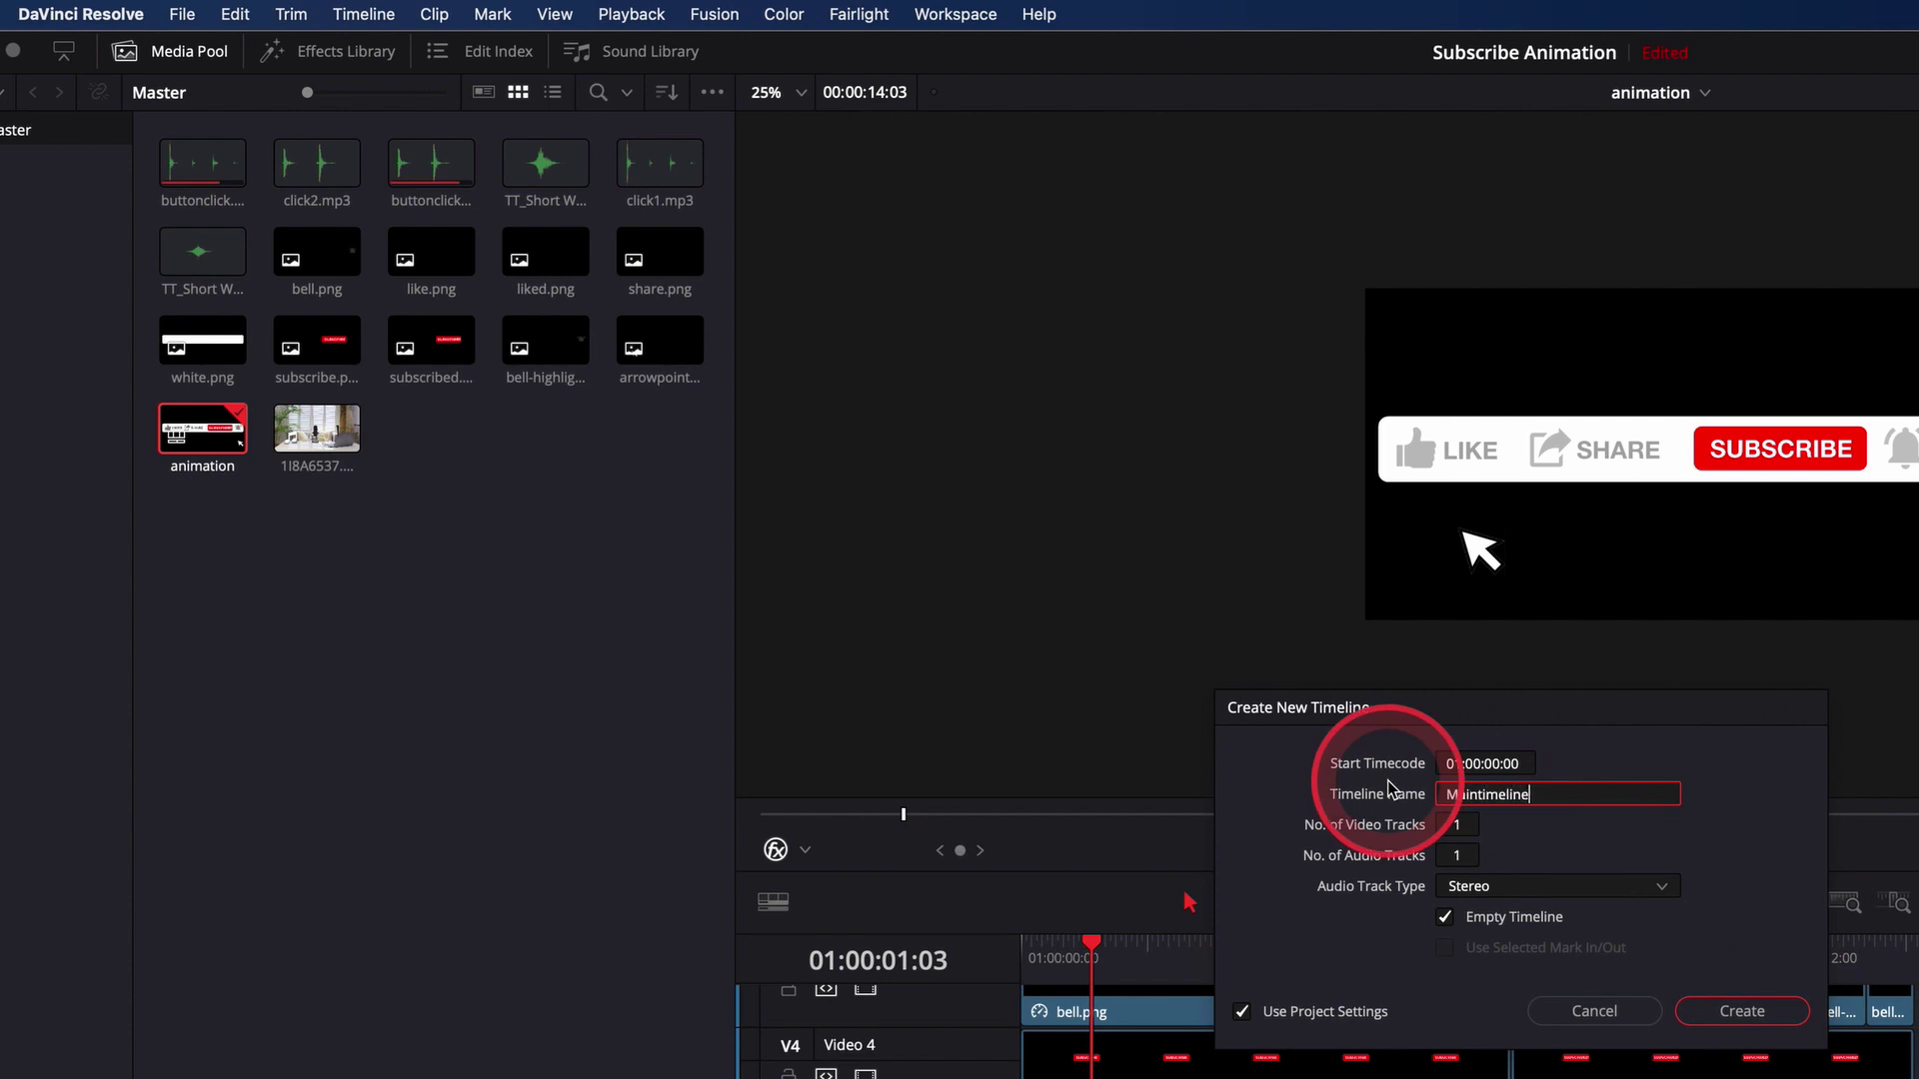
key("Return")
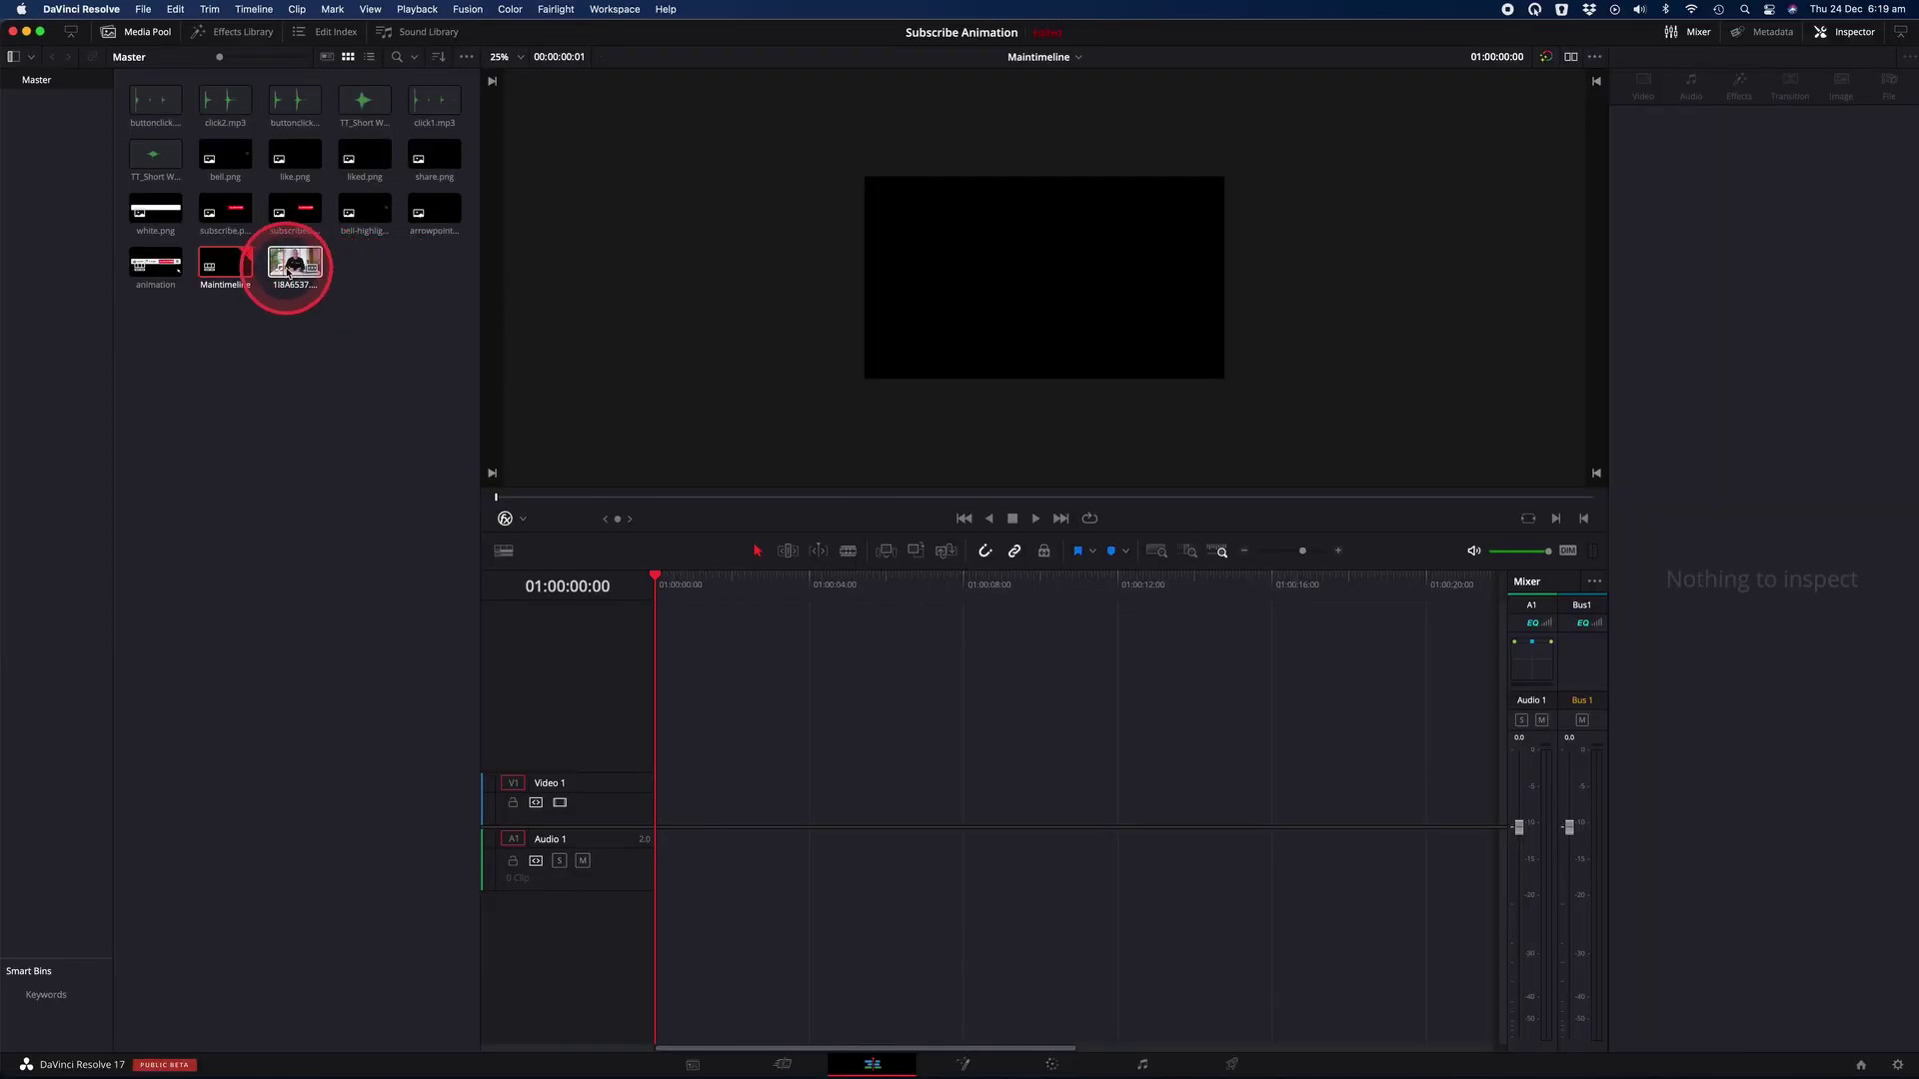
Step: Place 1I8A6537.MP4 at the start of Video 1 on Maintimeline and scrub through the footage
left_click_drag(295, 268, 668, 802)
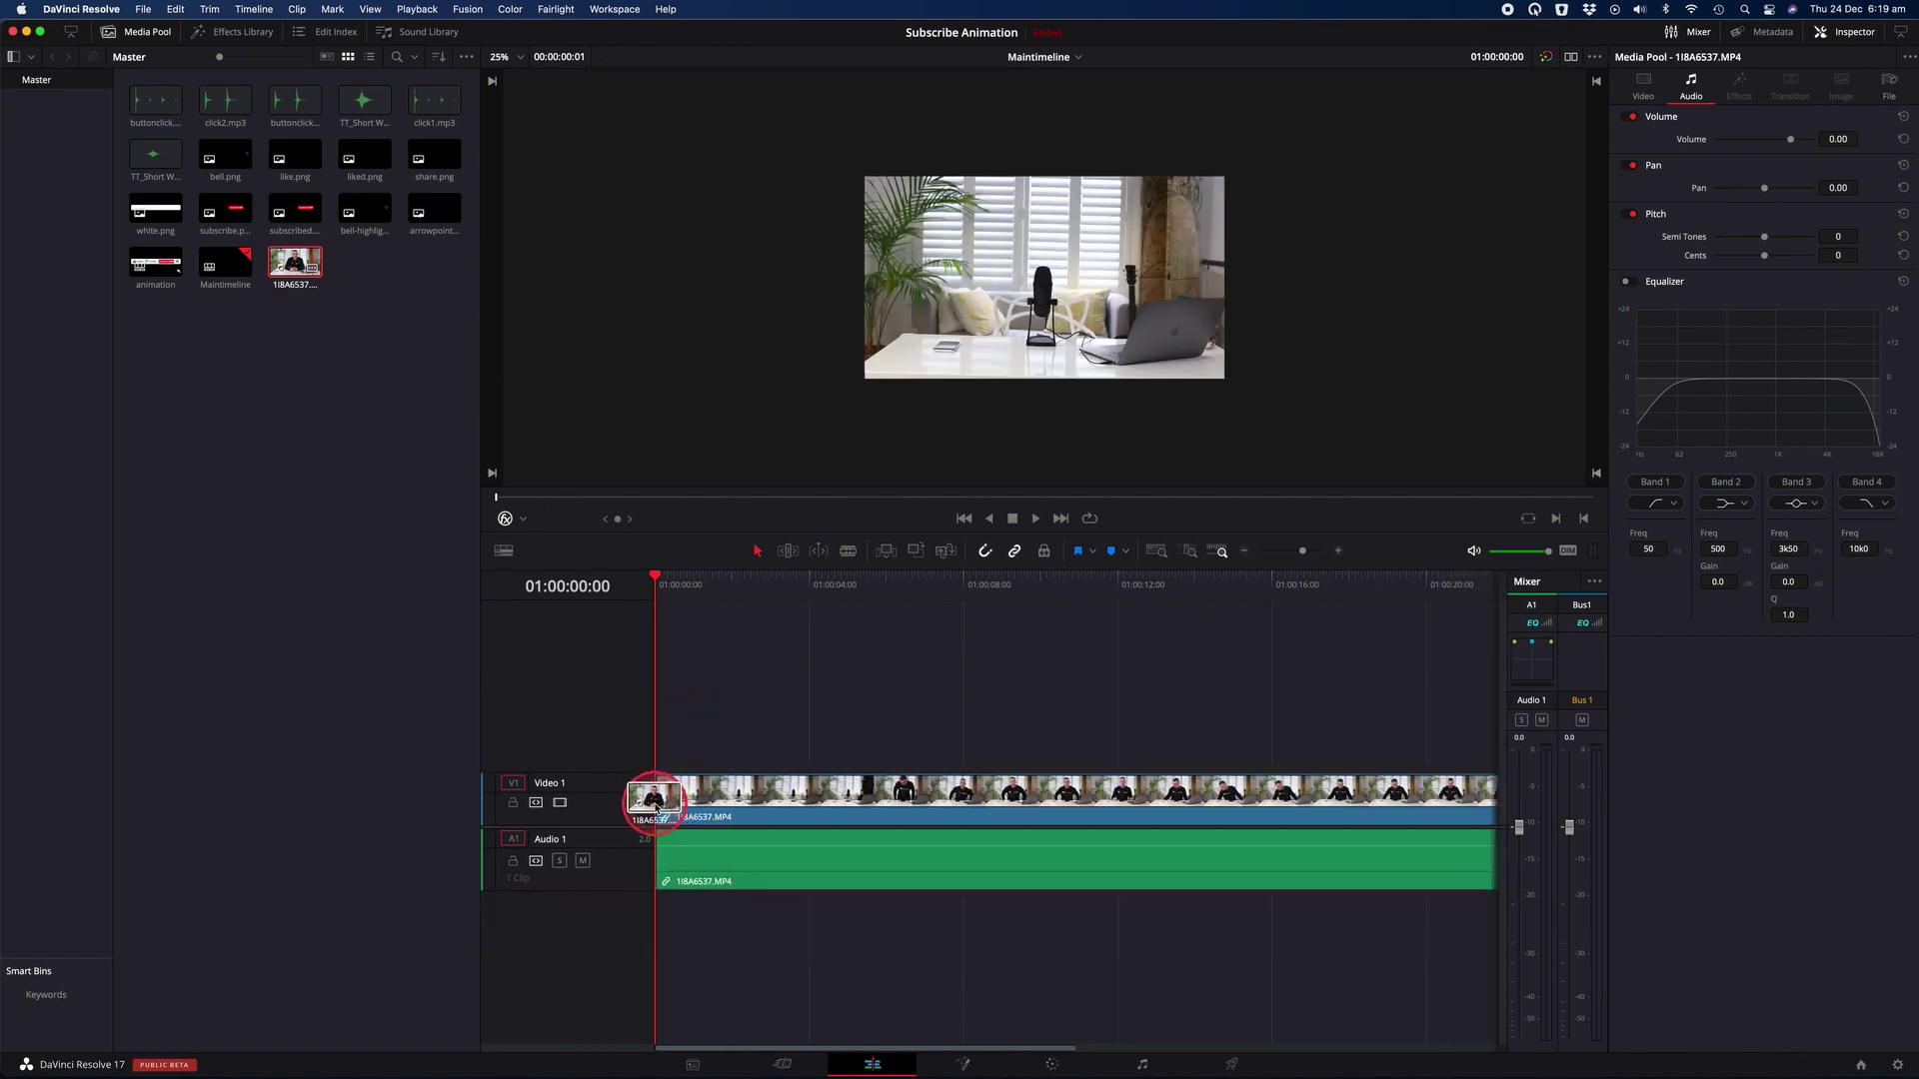
left_click(877, 590)
left_click_drag(879, 590, 1362, 613)
Step: Place the animation timeline on Video 2 above the footage, starting at 01:03:35:05
left_click_drag(1302, 551, 1249, 577)
left_click(784, 627)
left_click_drag(155, 268, 786, 742)
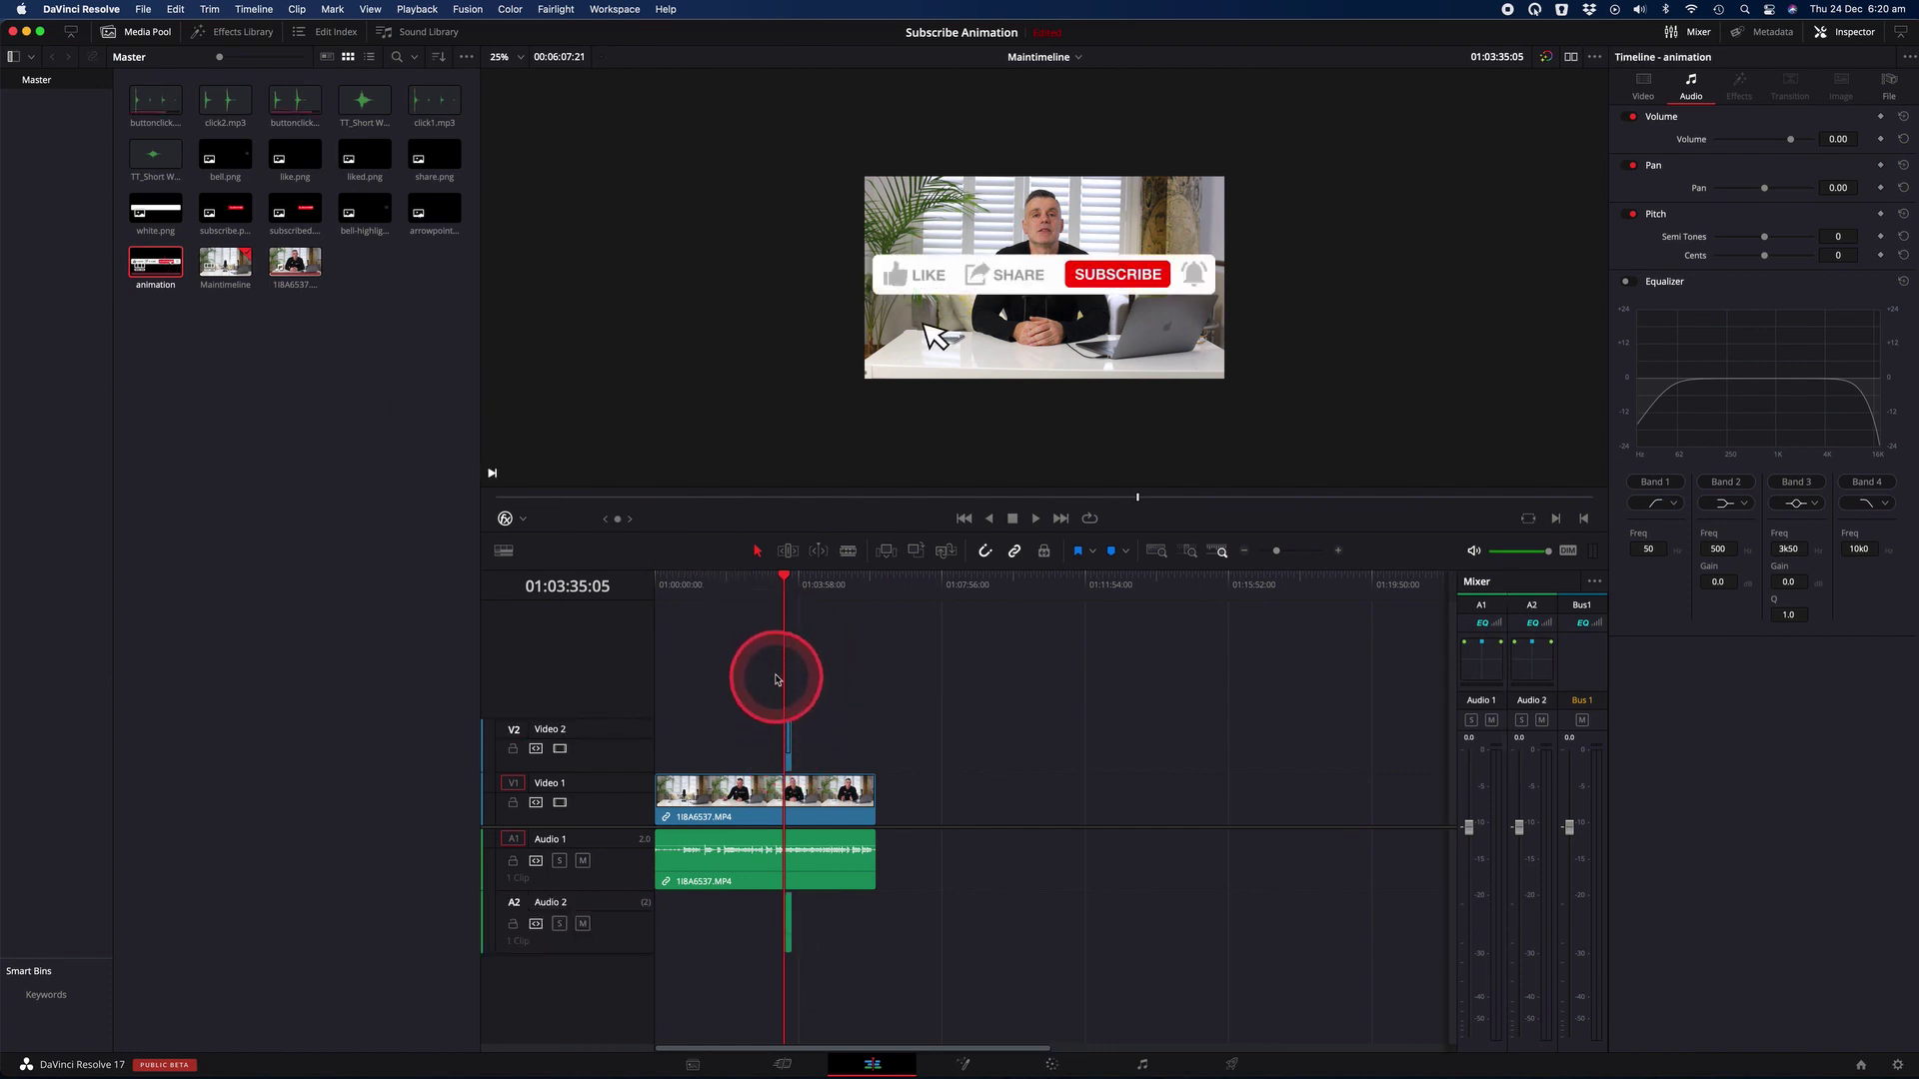
Step: Play the footage with the button overlay, starting again from just before the animation clip
key("space")
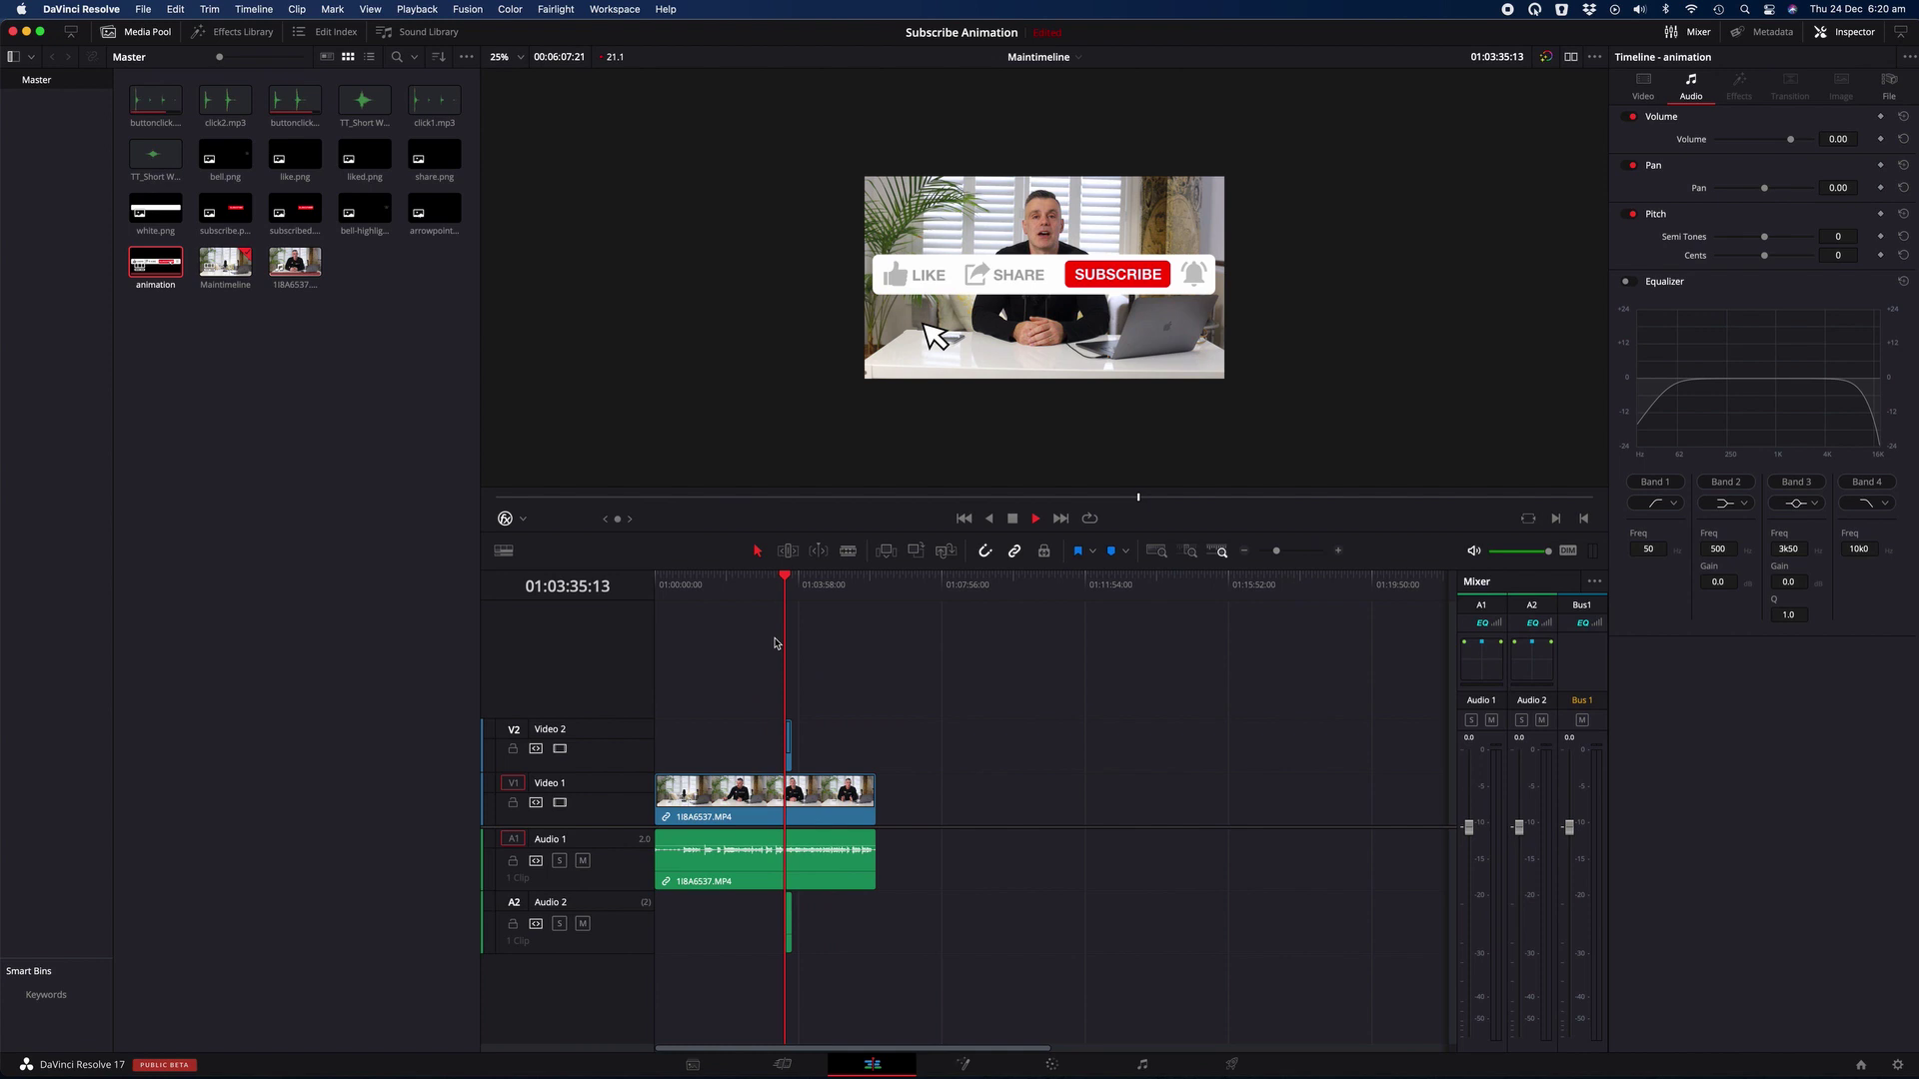
key("space")
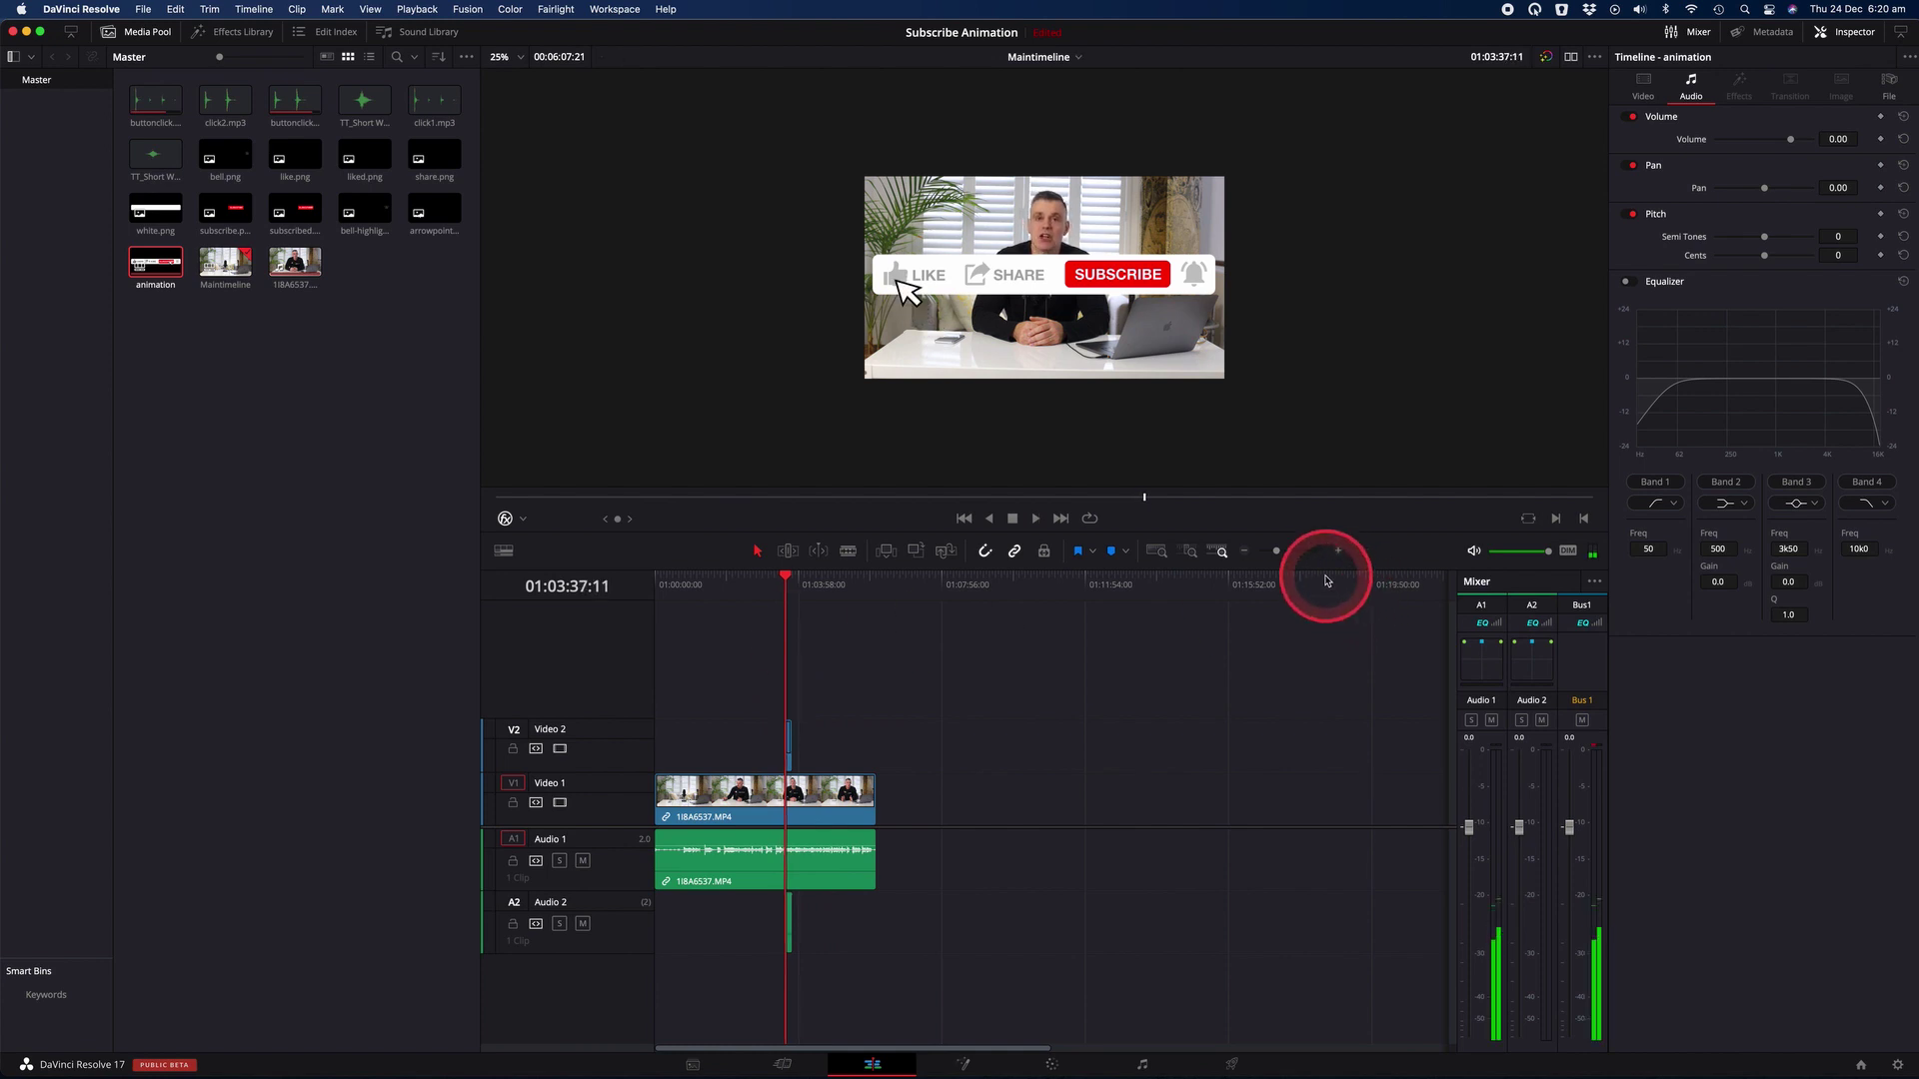
left_click_drag(1282, 558, 1299, 557)
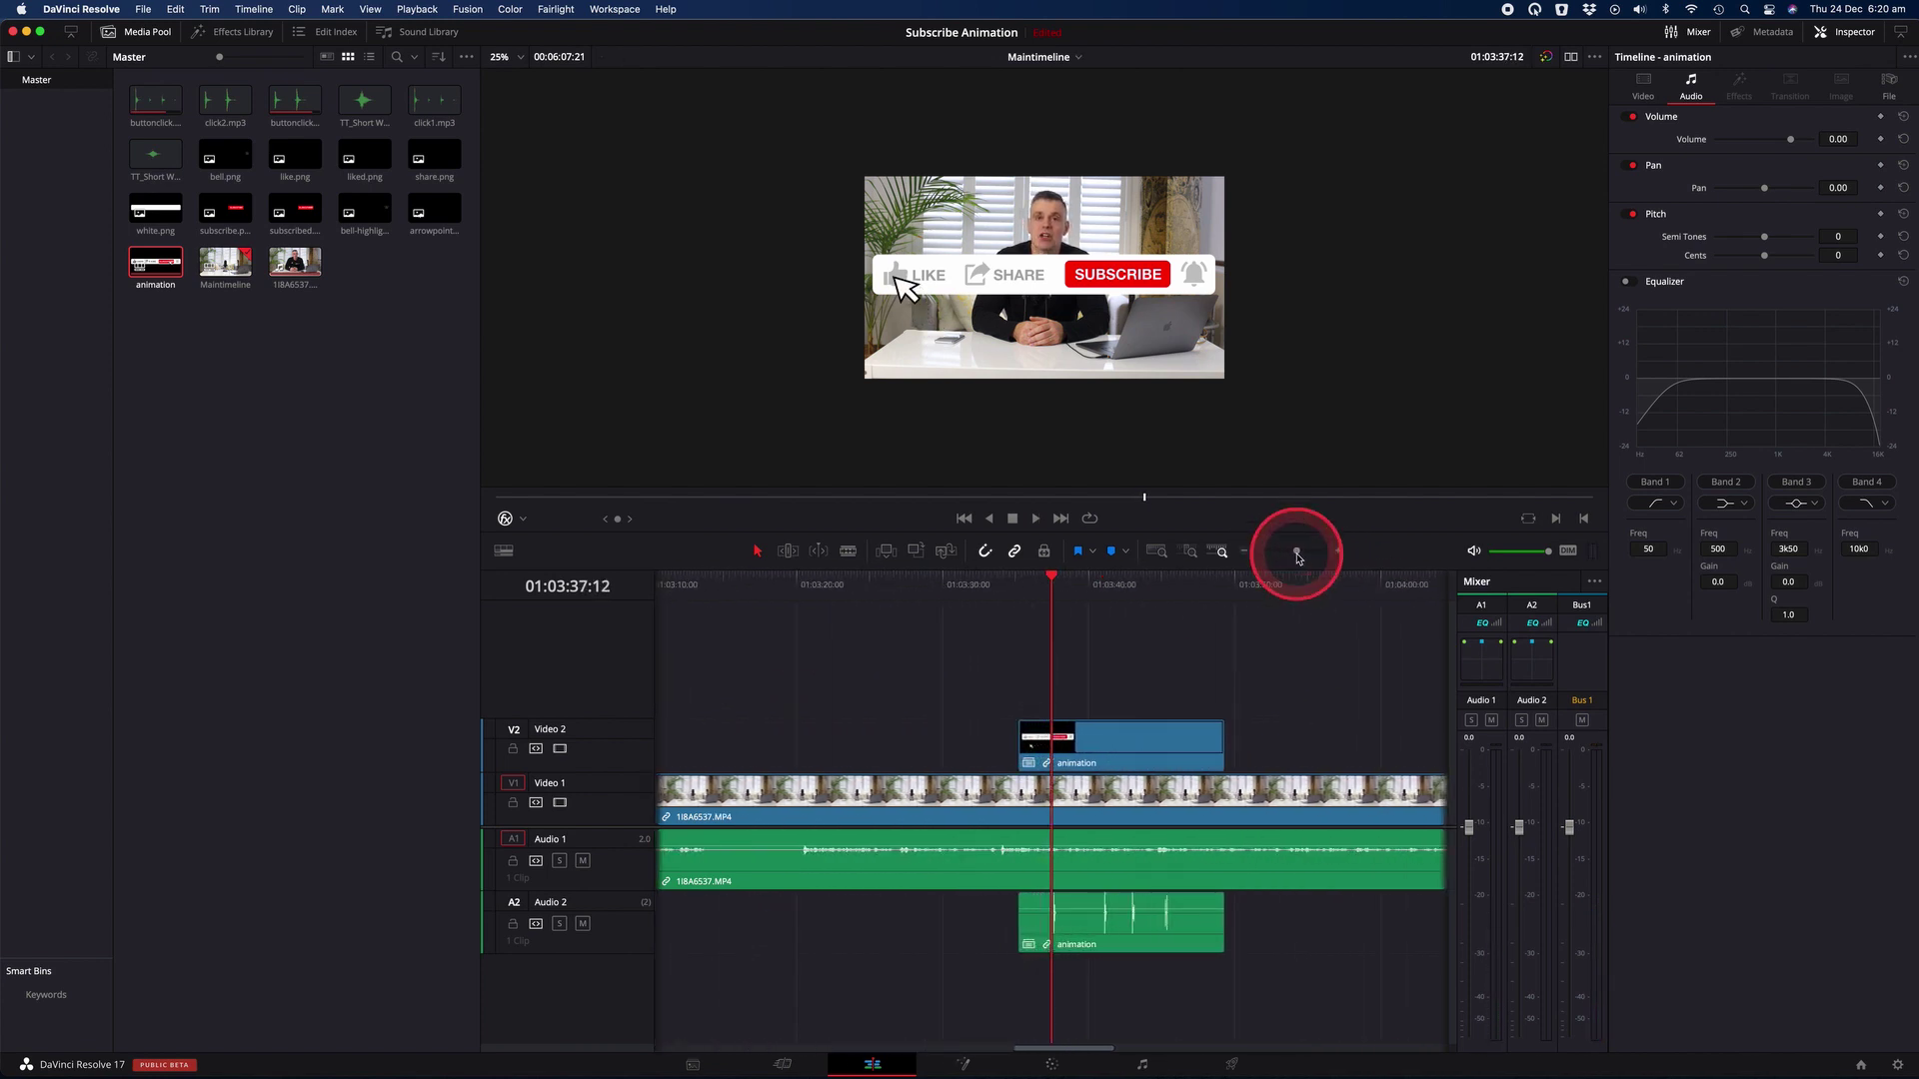
left_click(994, 579)
key("space")
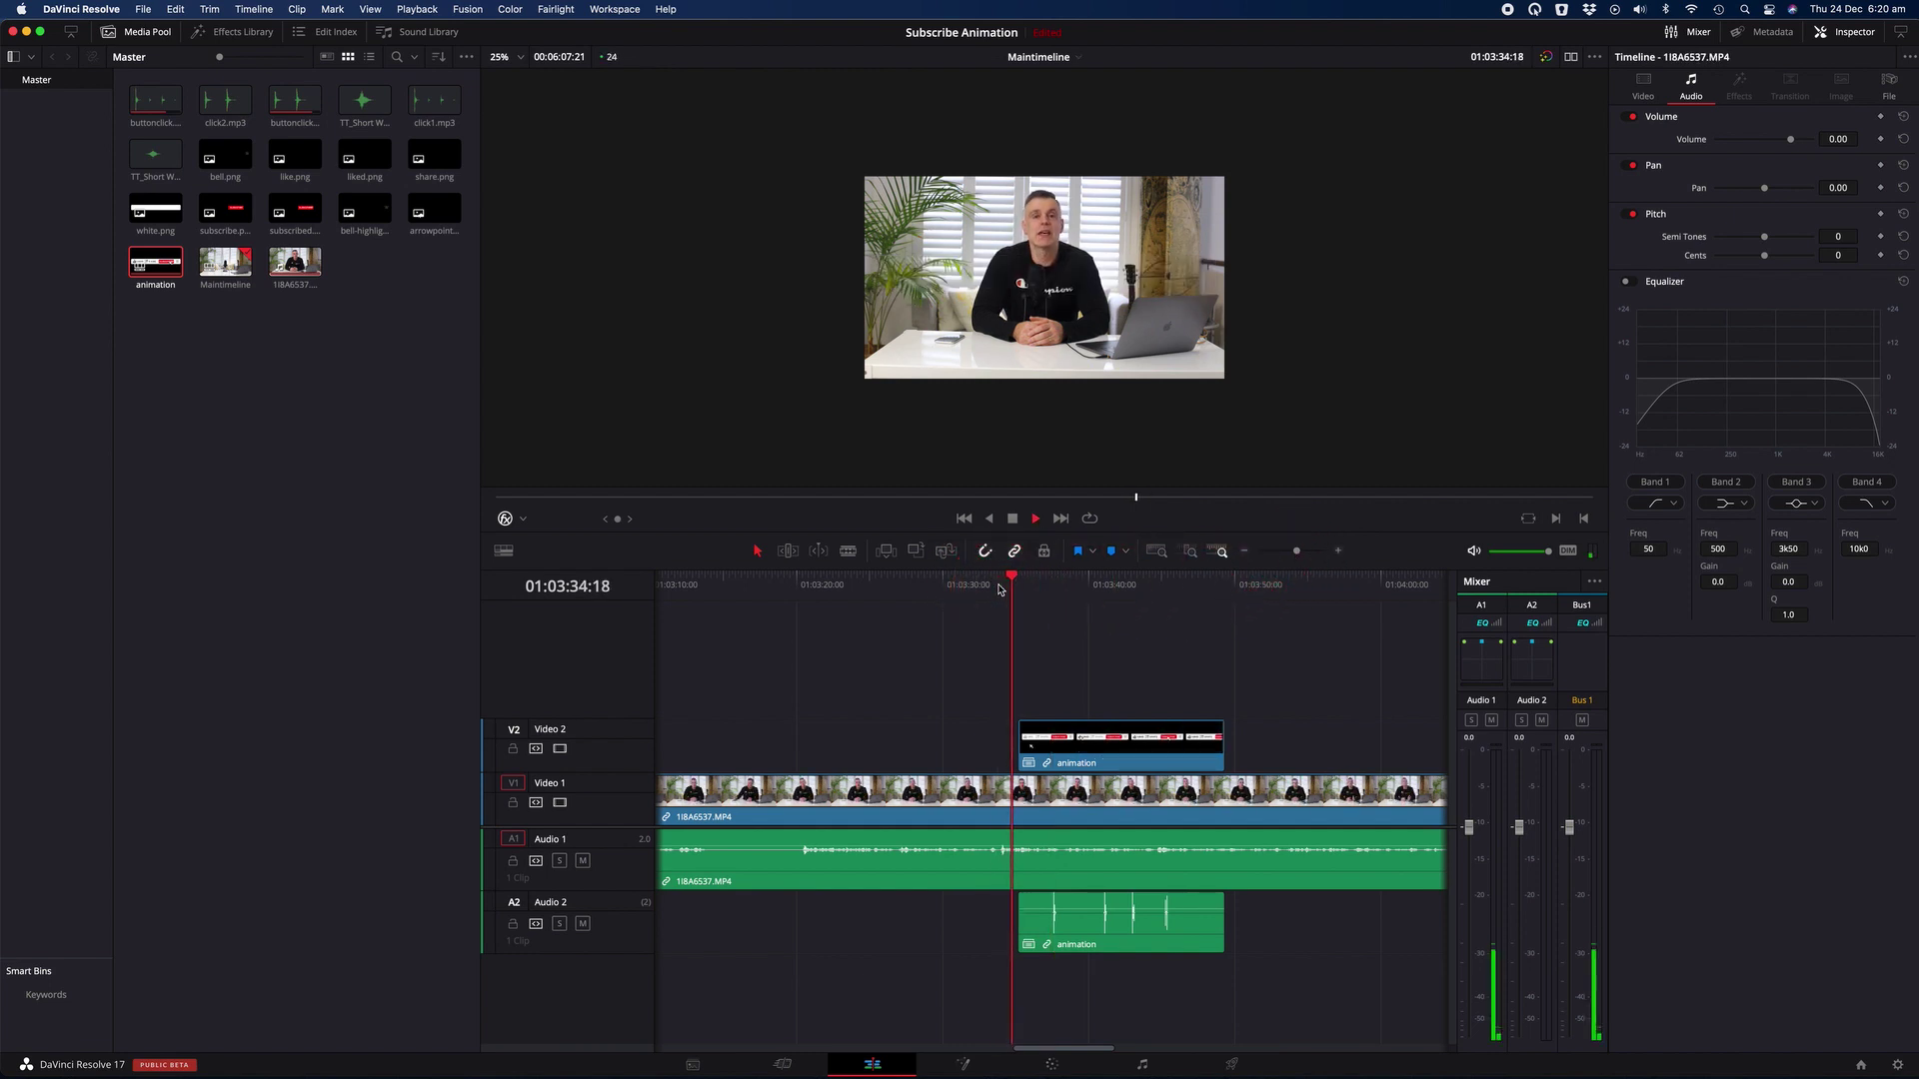
Step: Scale the animation clip to a zoom of 0.570, set its Y position to -629, and review the placement
left_click(1758, 144)
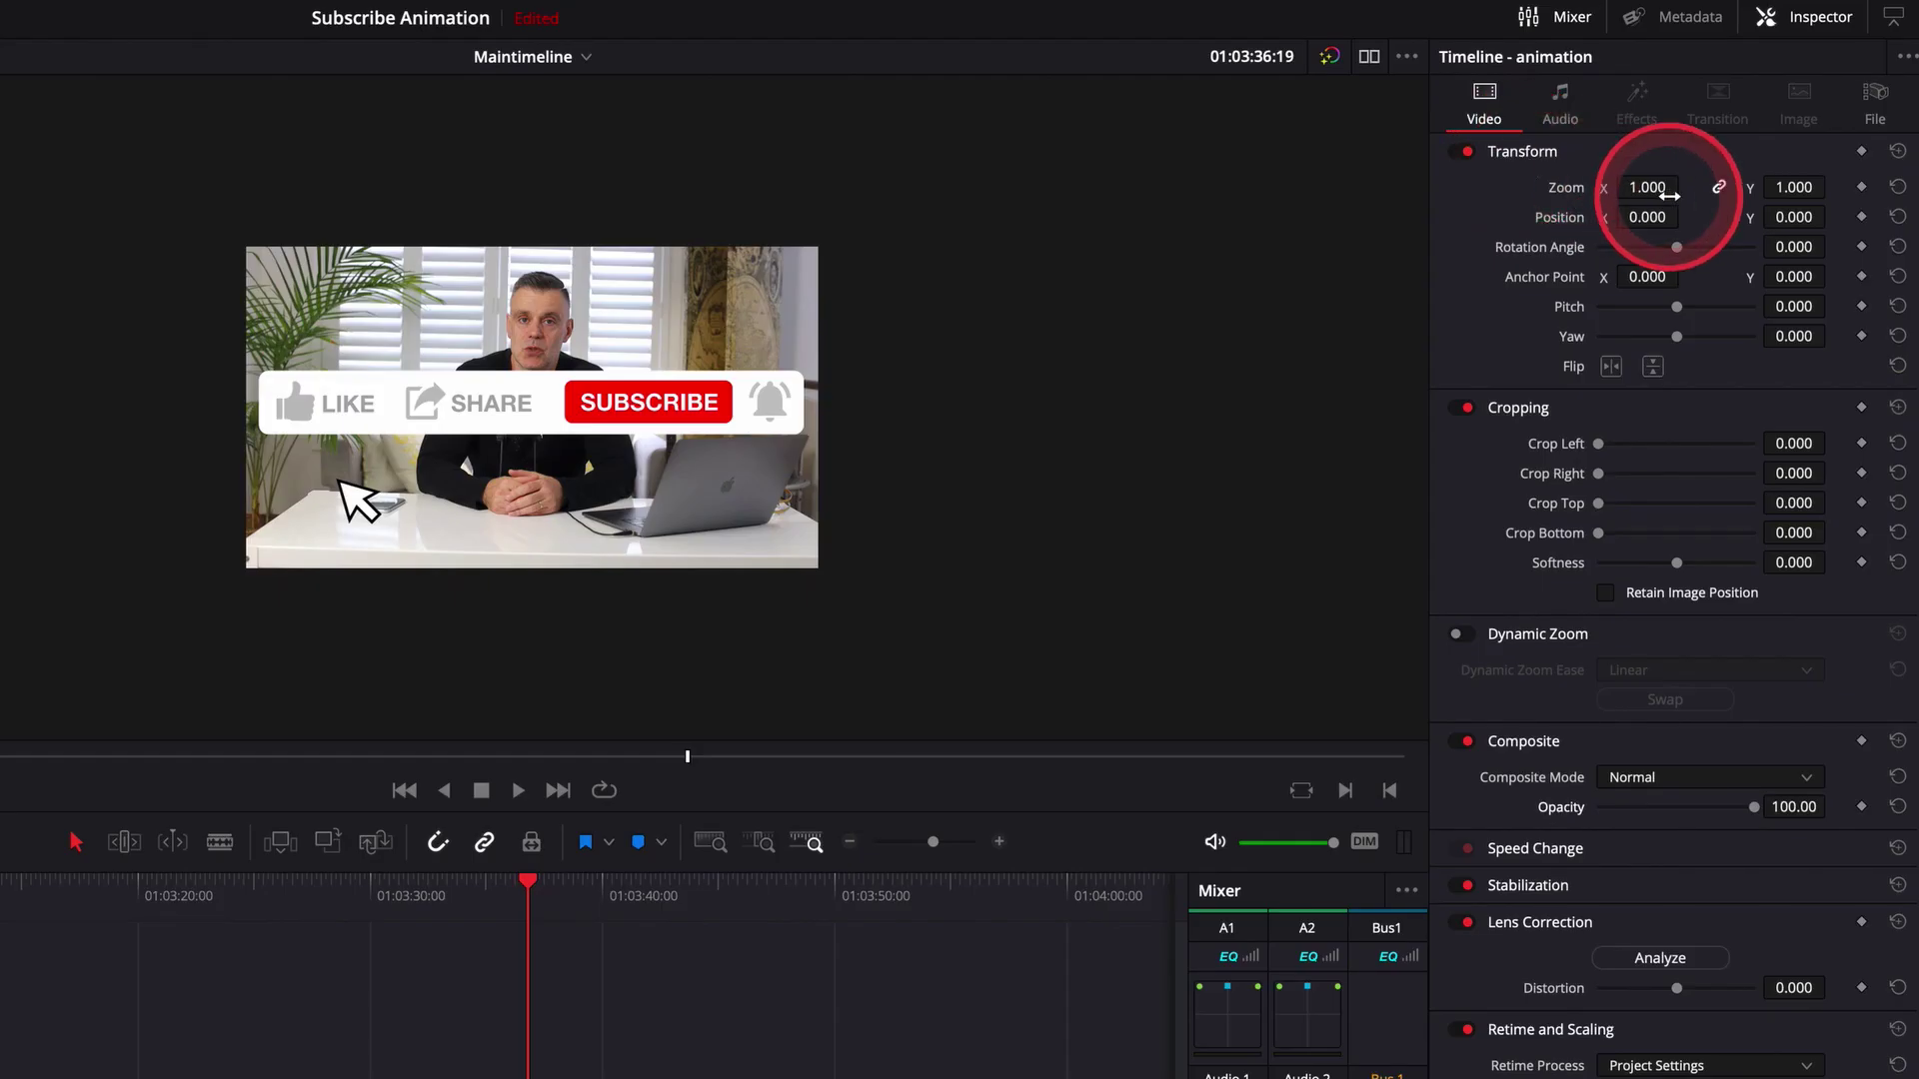
left_click_drag(1669, 195, 1662, 236)
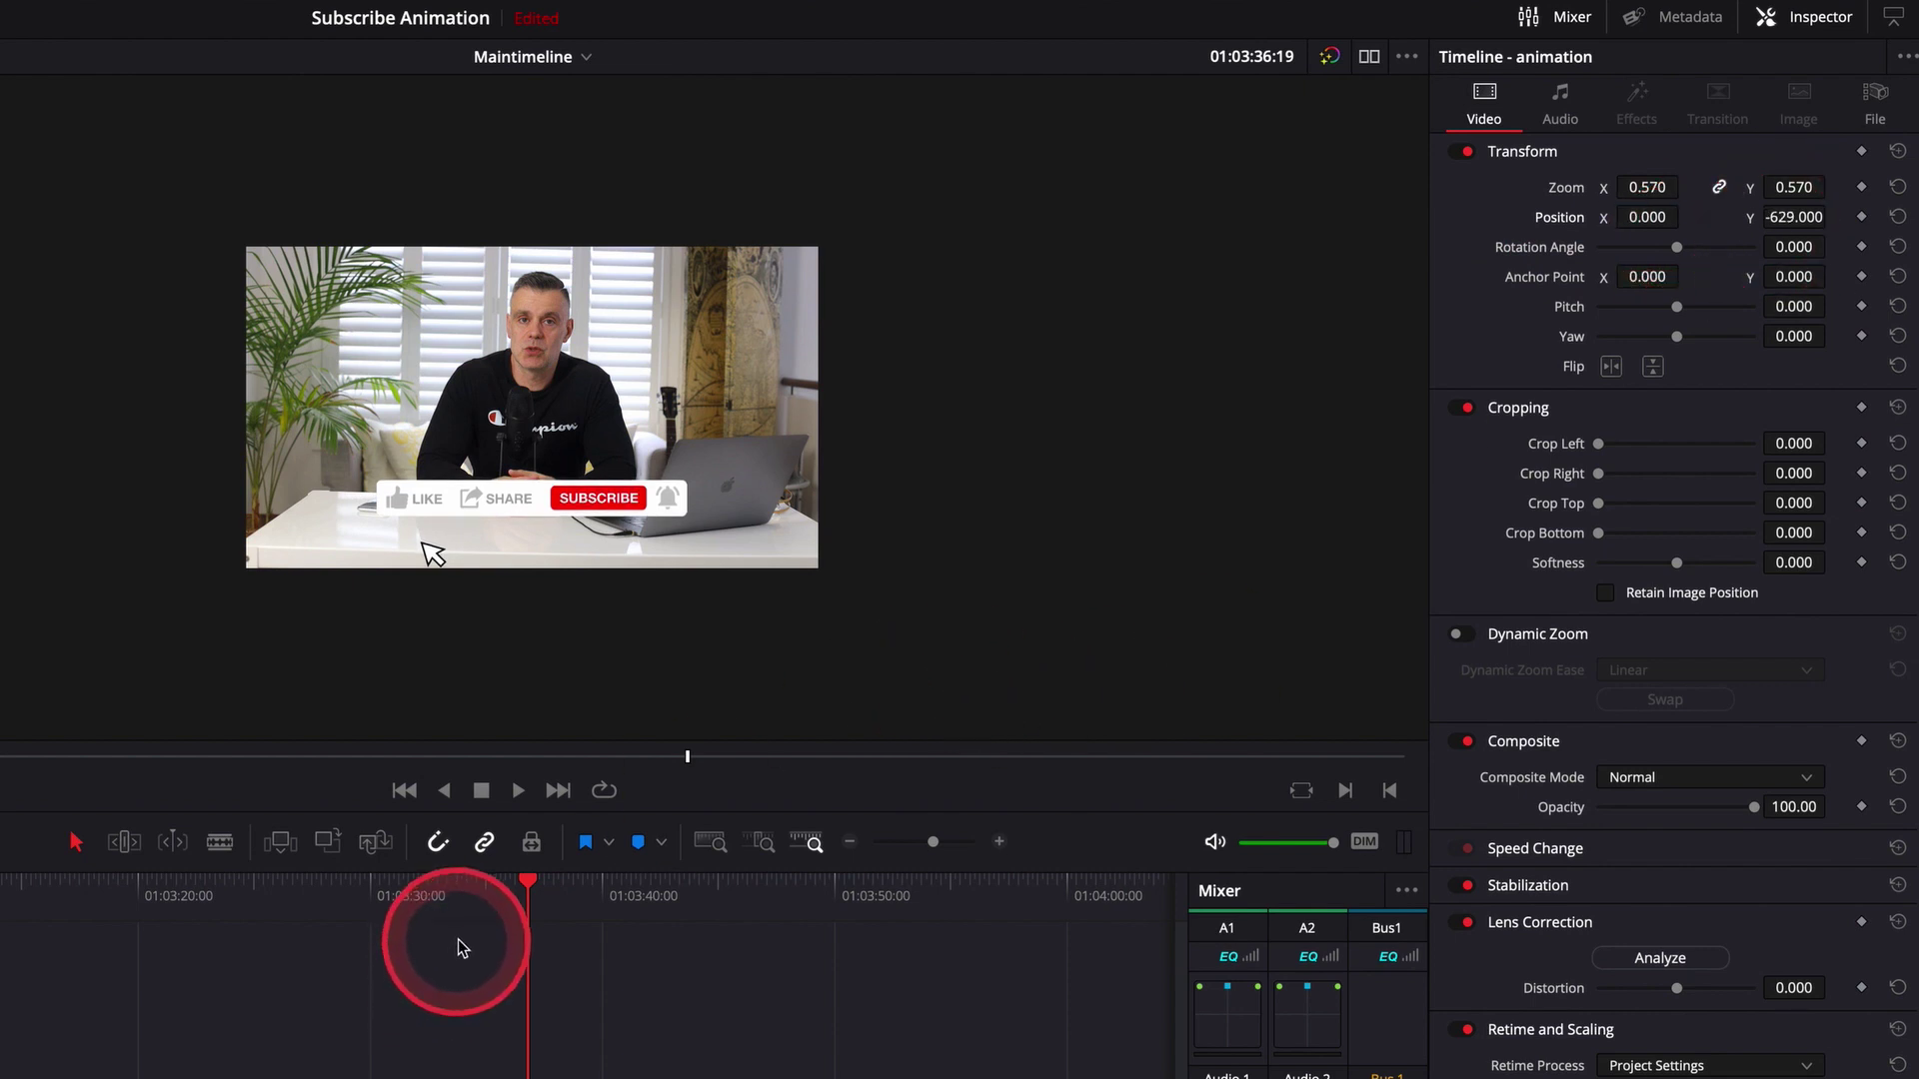
left_click(472, 908)
key("space")
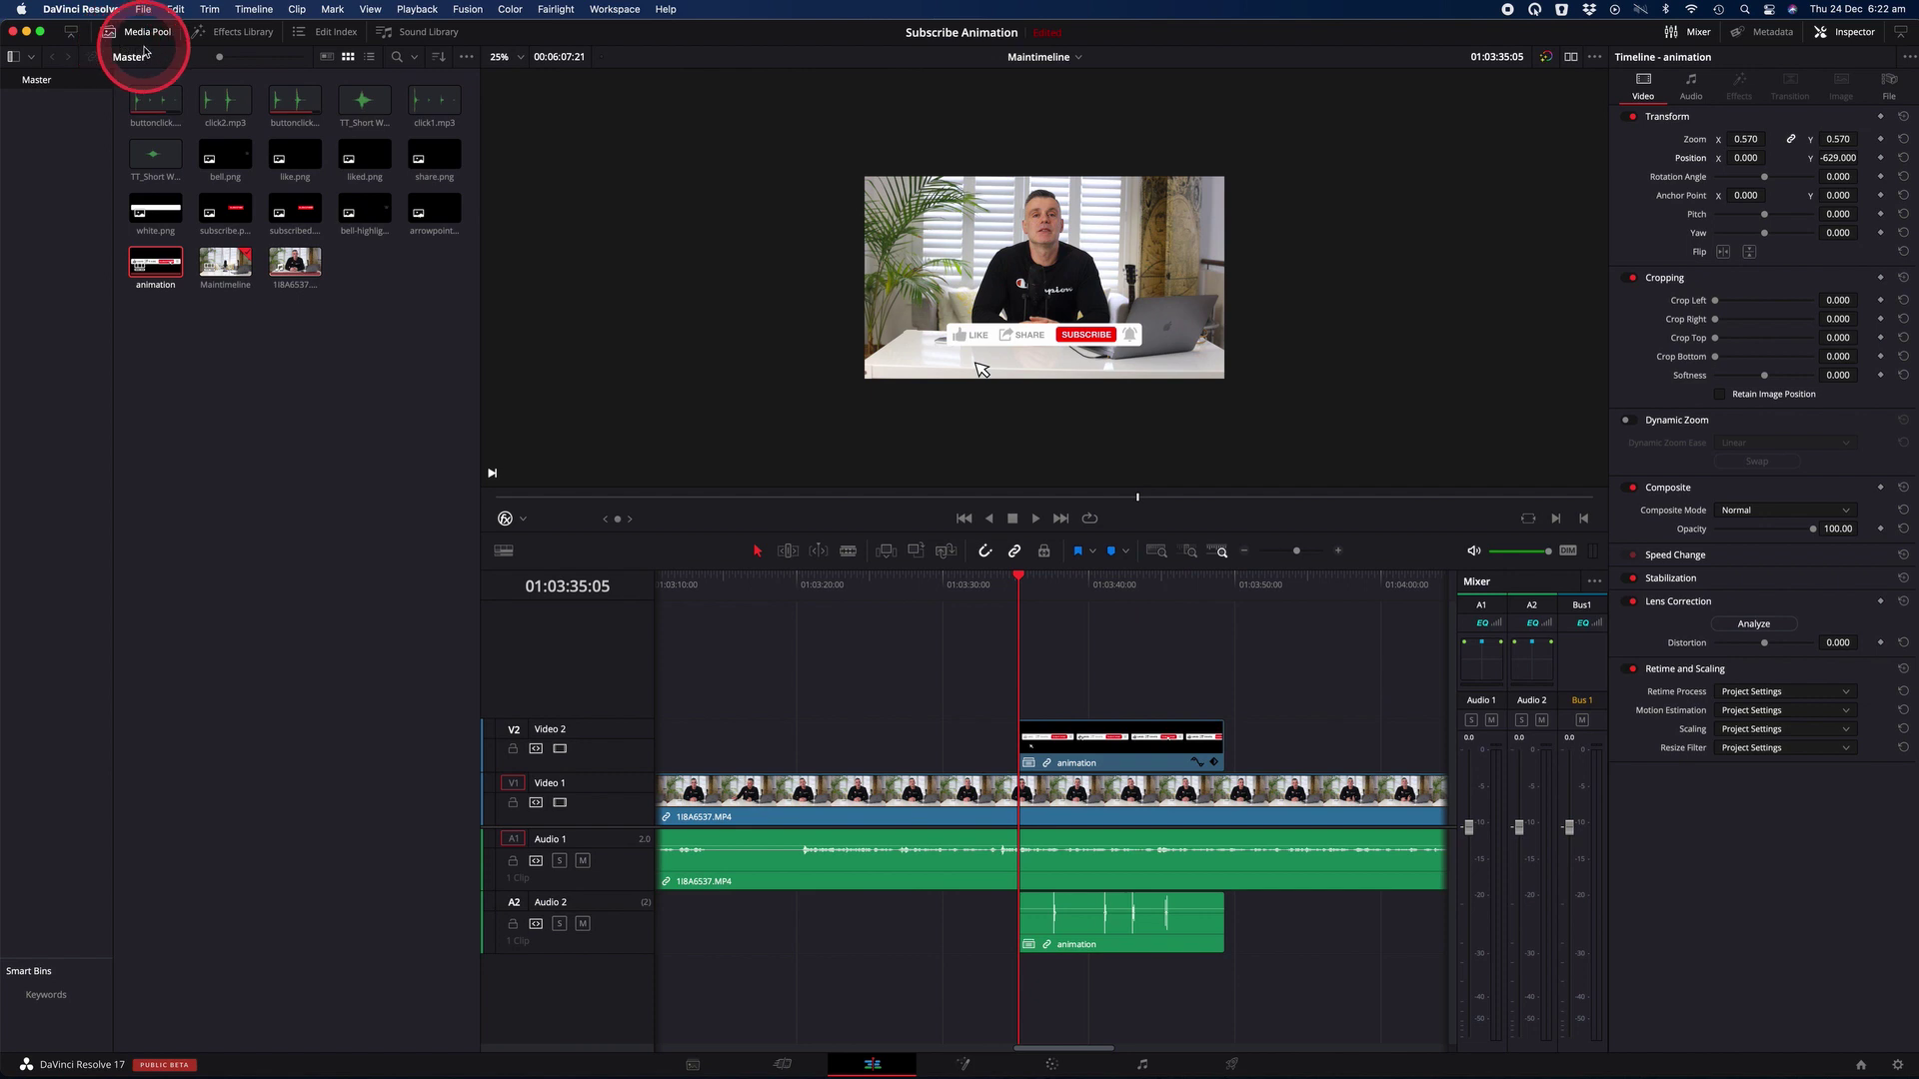
Step: Add Push video transitions to the start and end of the animation clip on Video 2
left_click(247, 34)
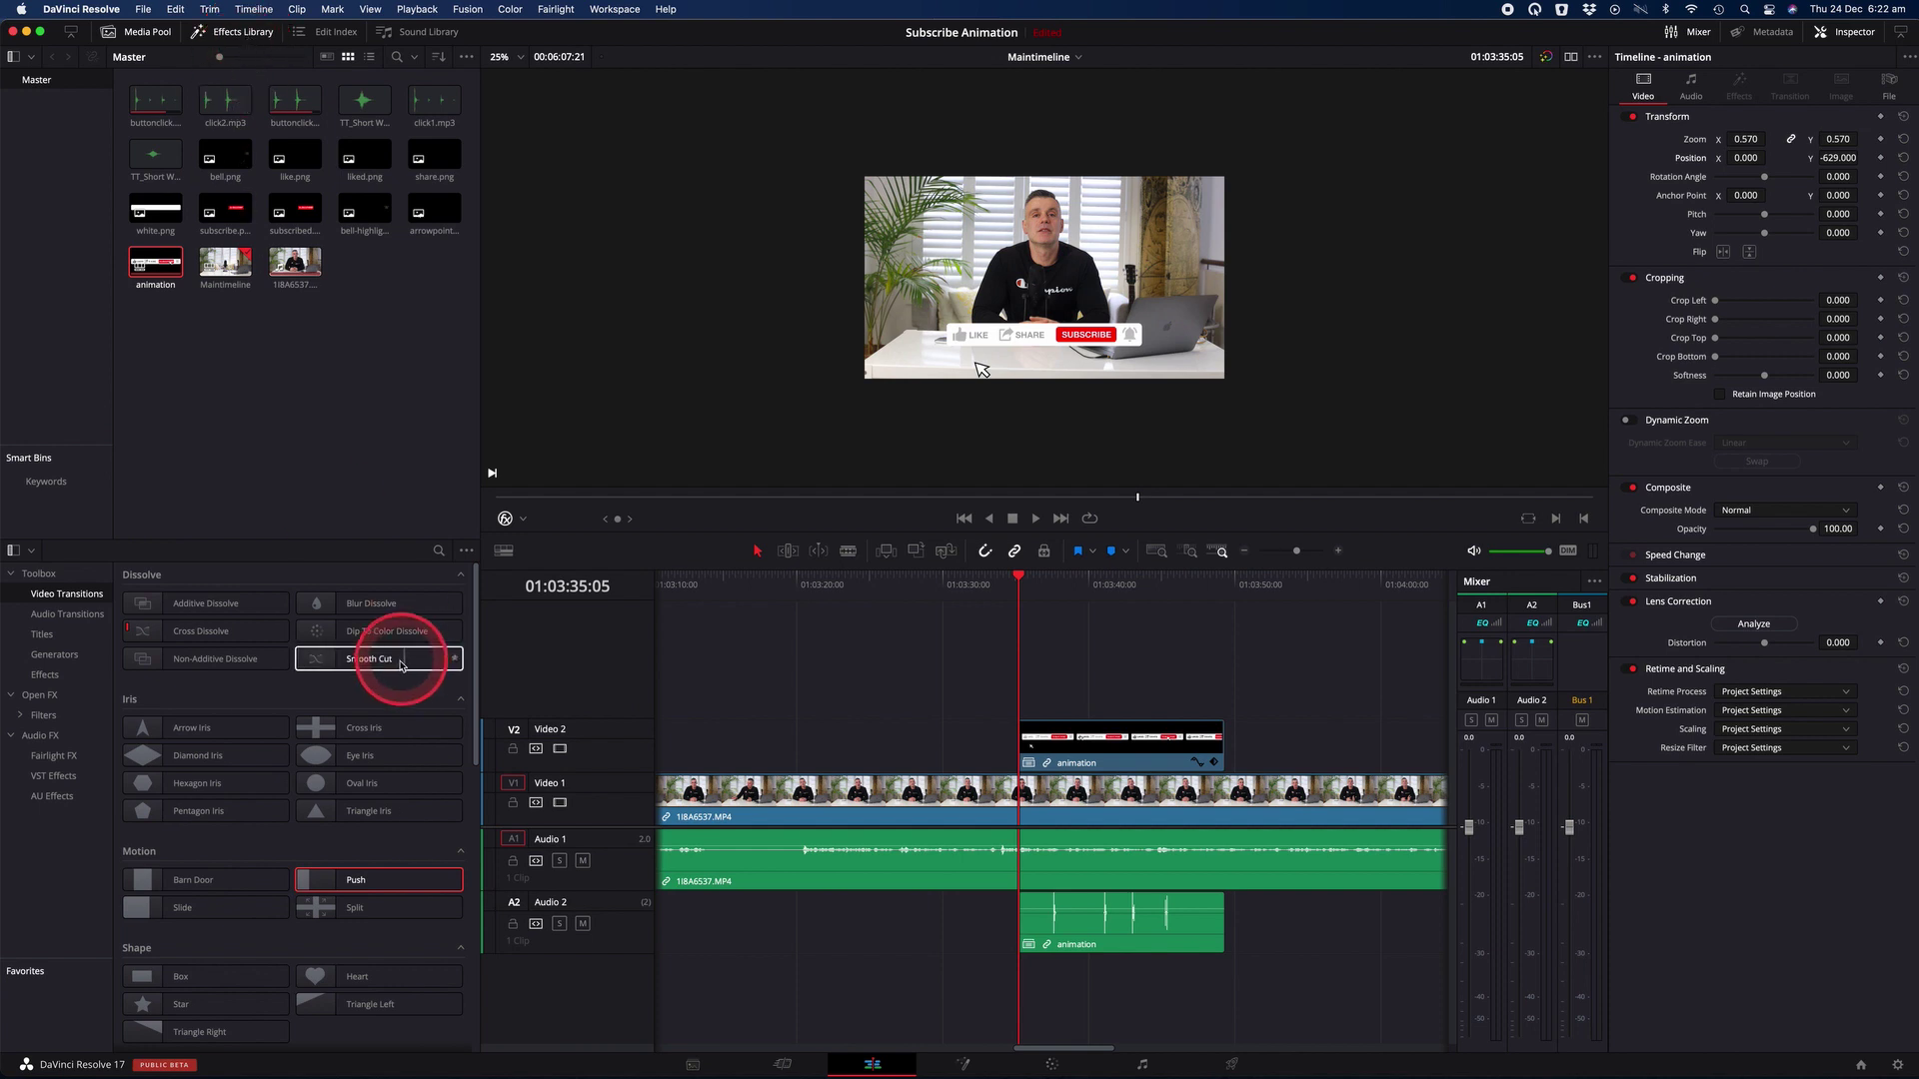
left_click_drag(329, 884, 1021, 729)
mouse_move(1296, 550)
left_mouse_down()
mouse_move(1319, 548)
mouse_move(1302, 551)
left_mouse_up()
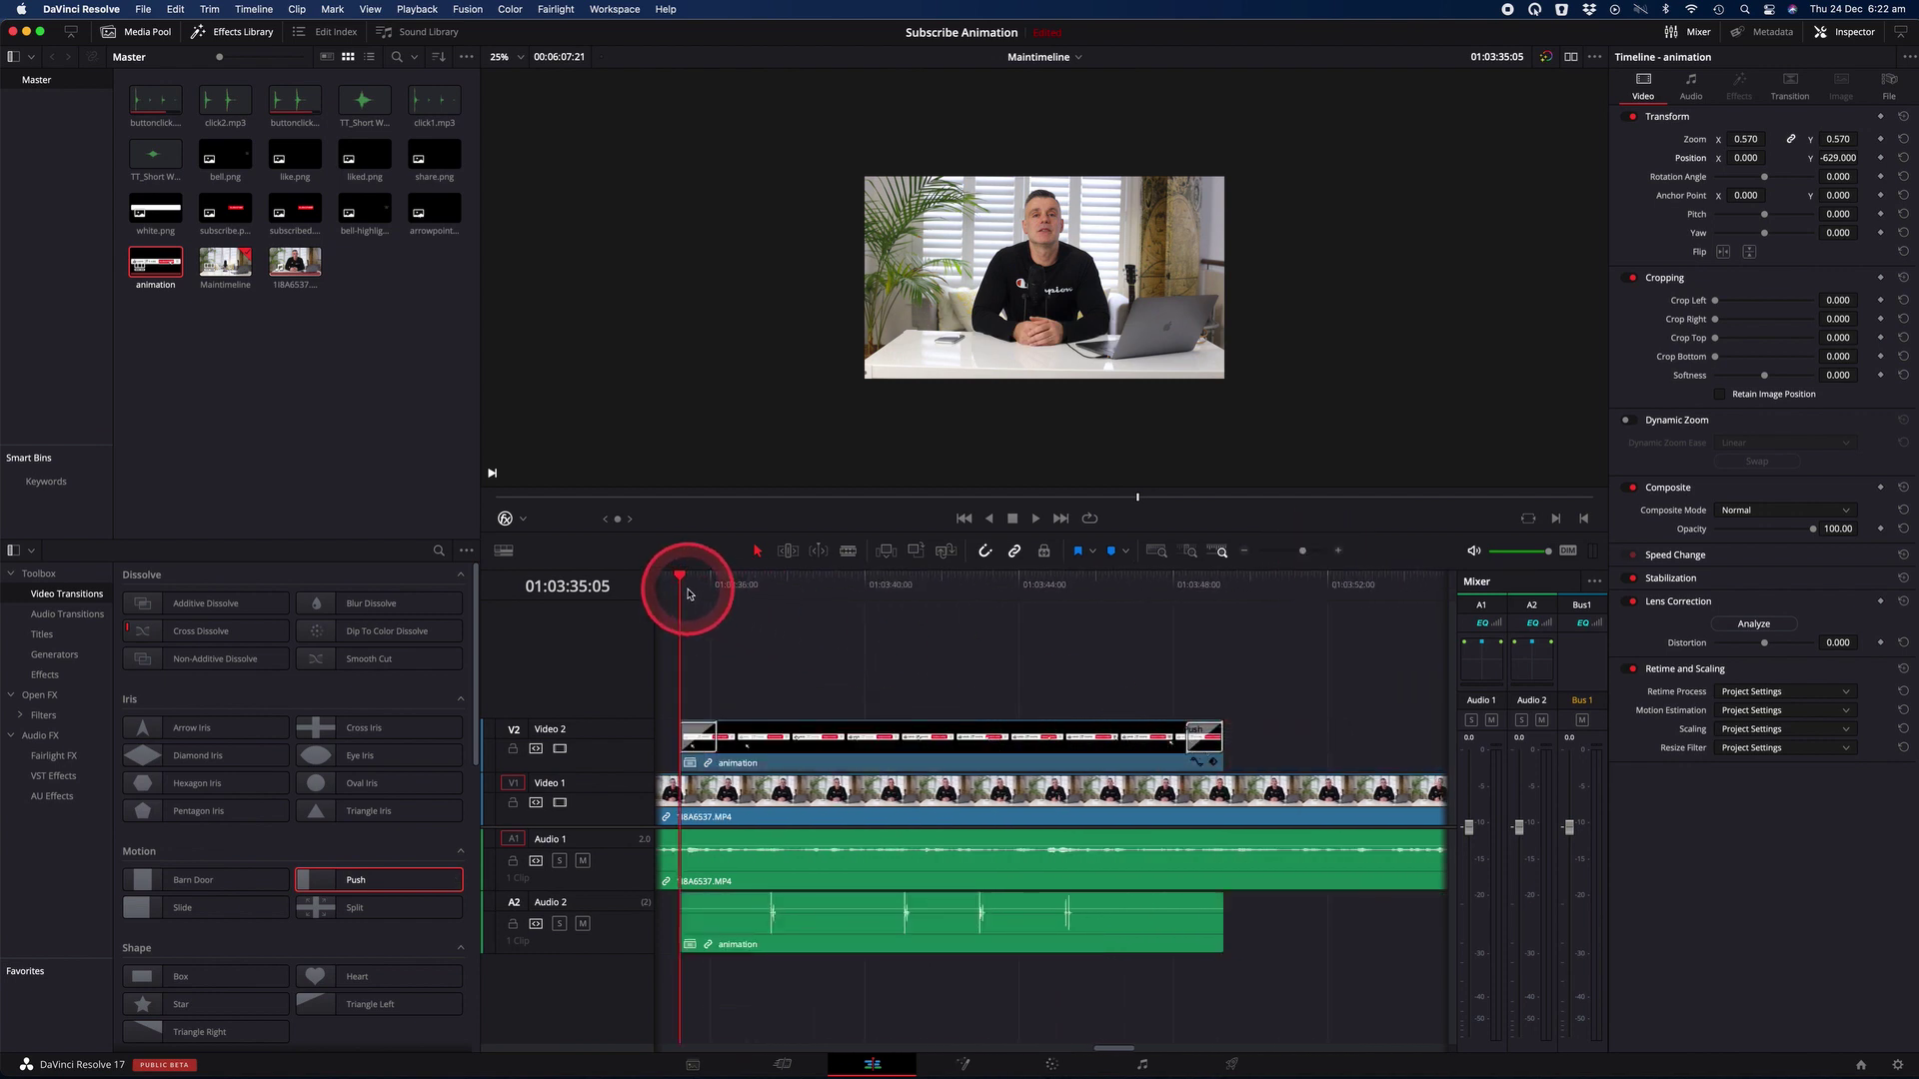
Step: Play back the Push transitions at the start and end of the animation clip
key("space")
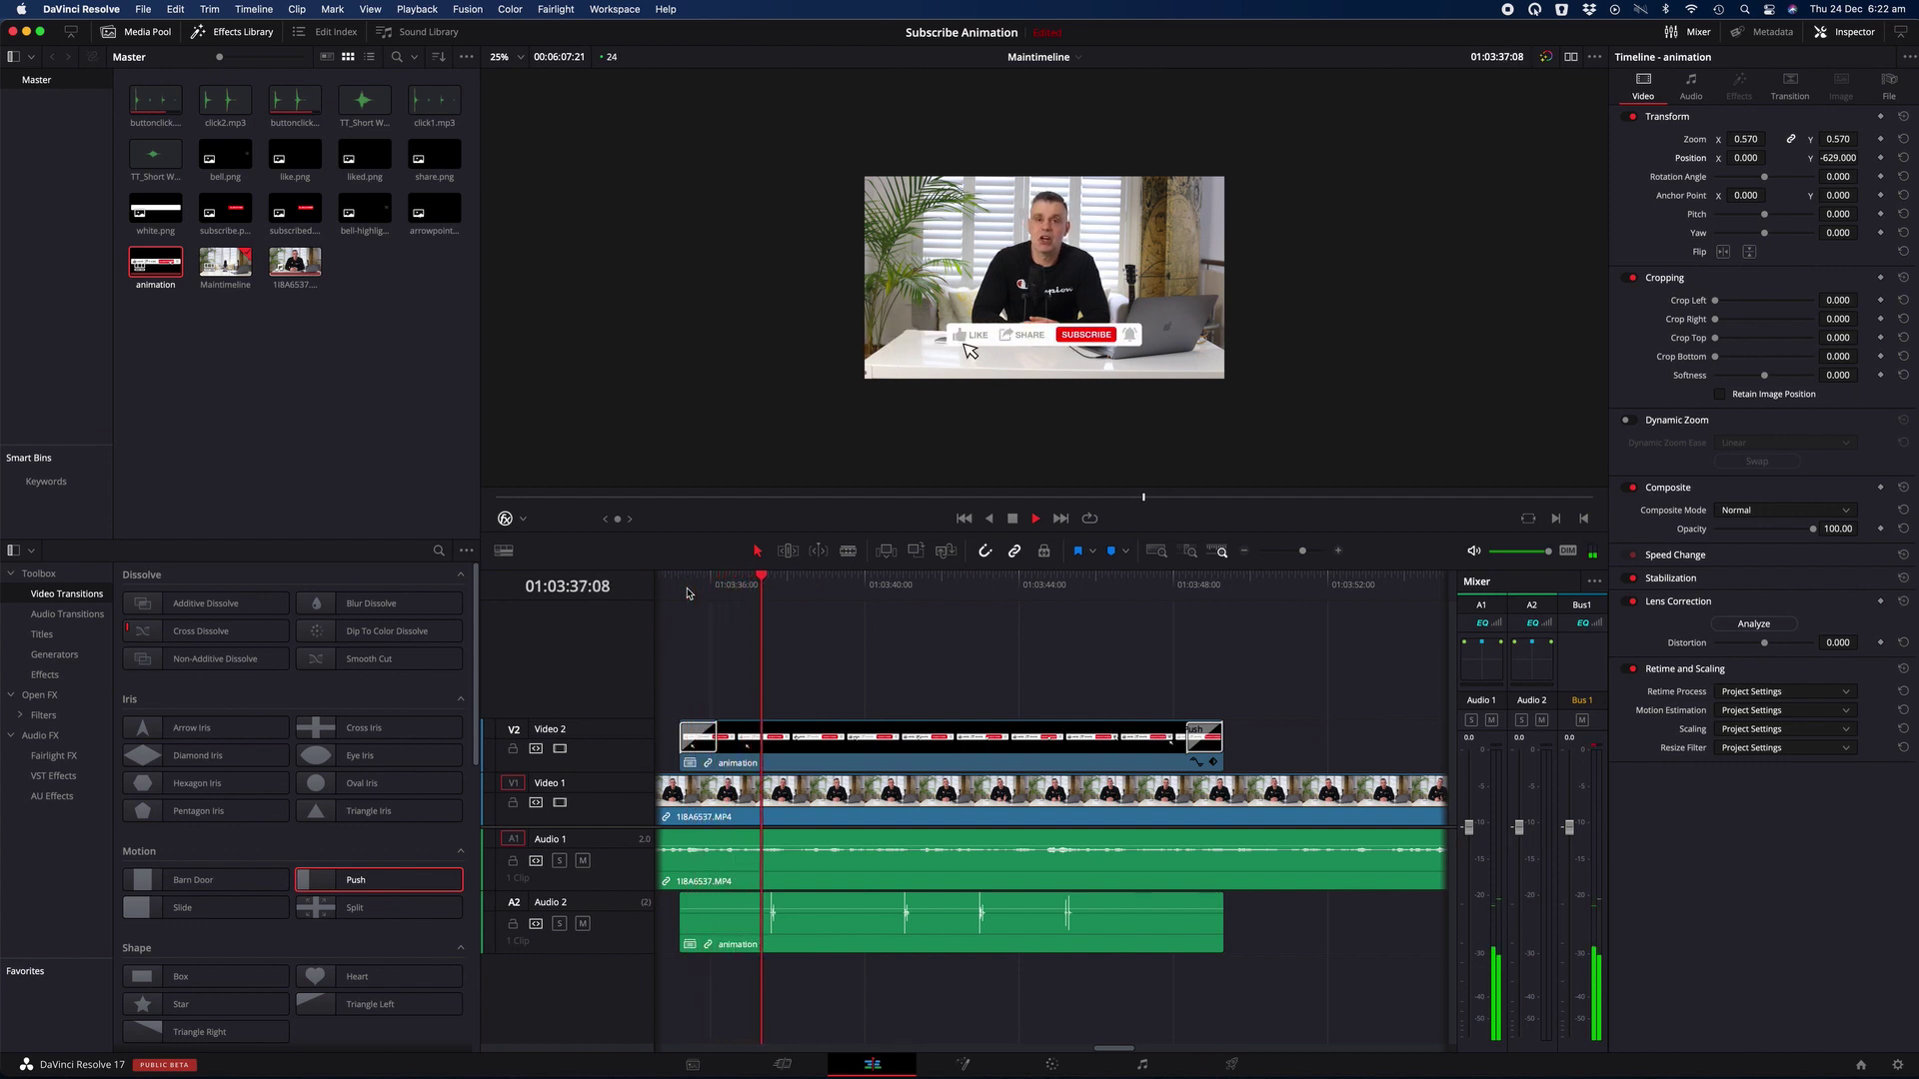
left_click(1184, 596)
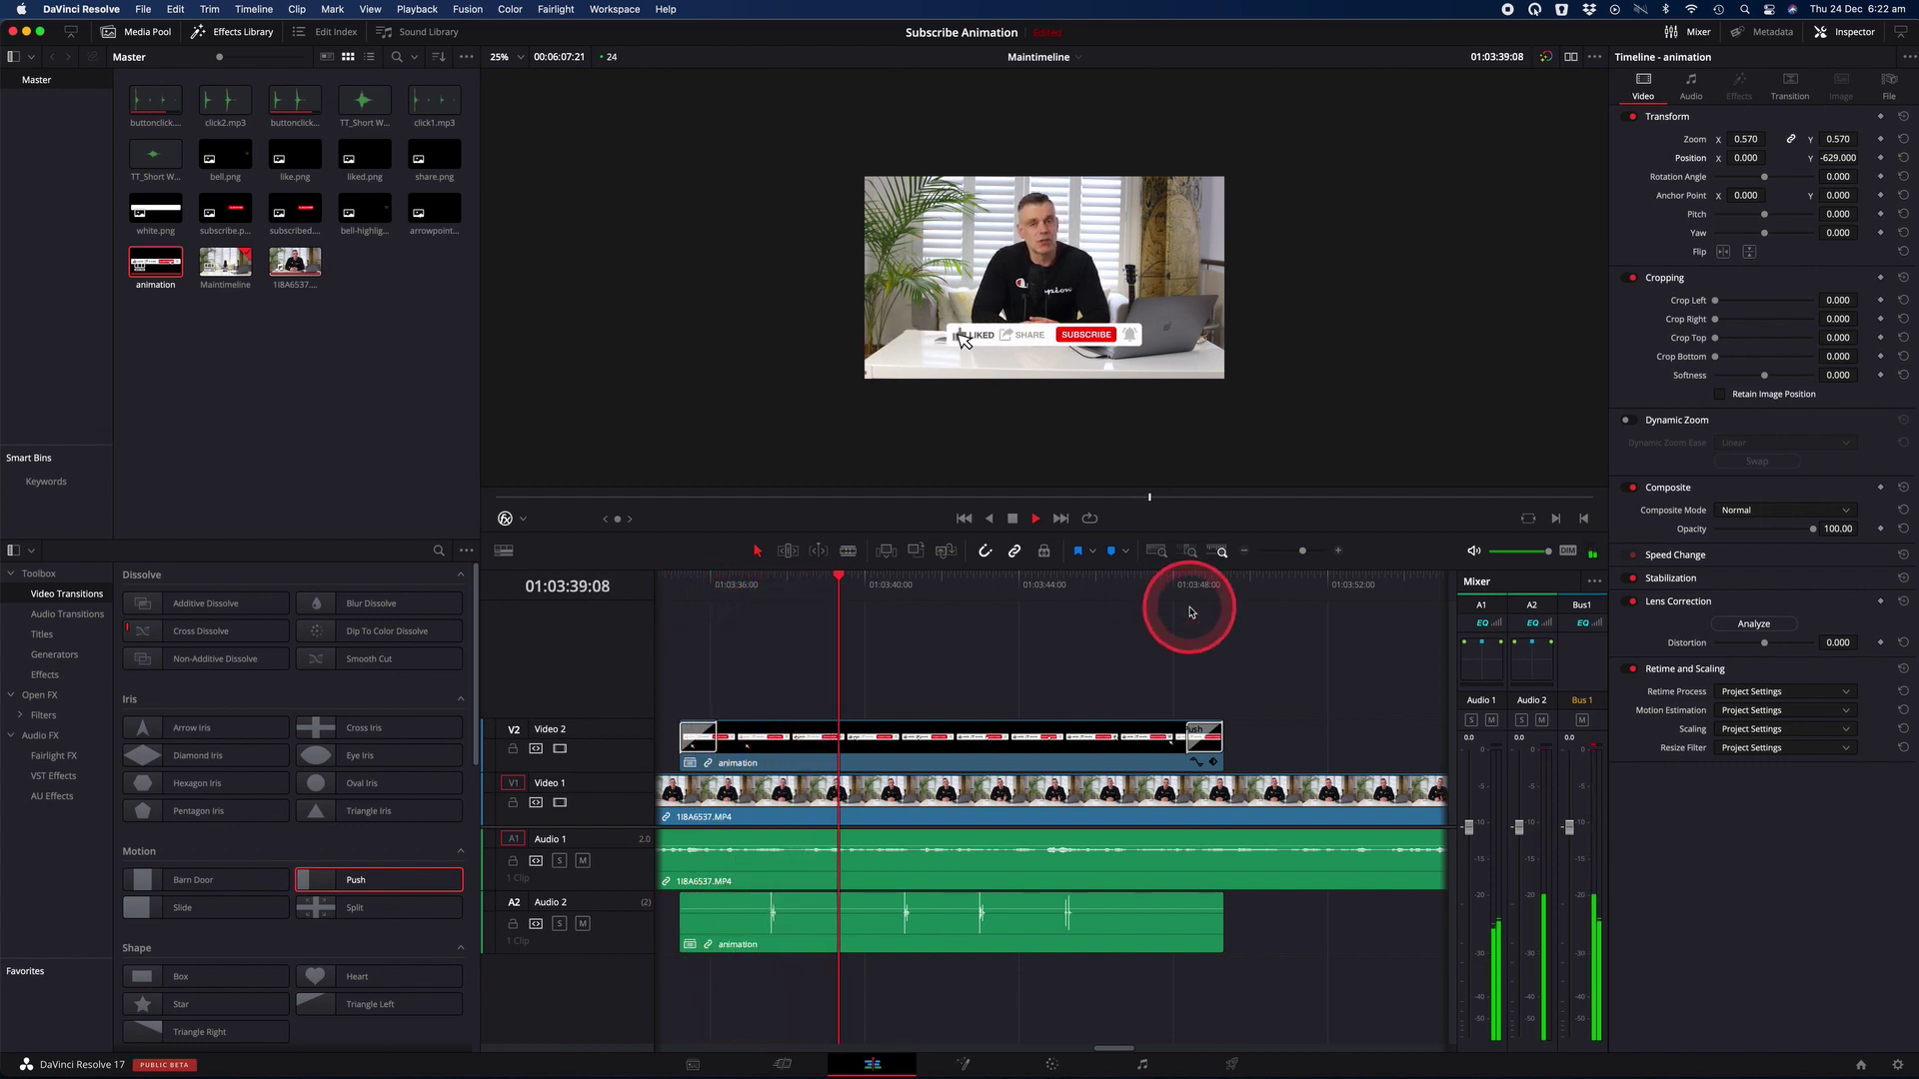
key("space")
left_click(684, 589)
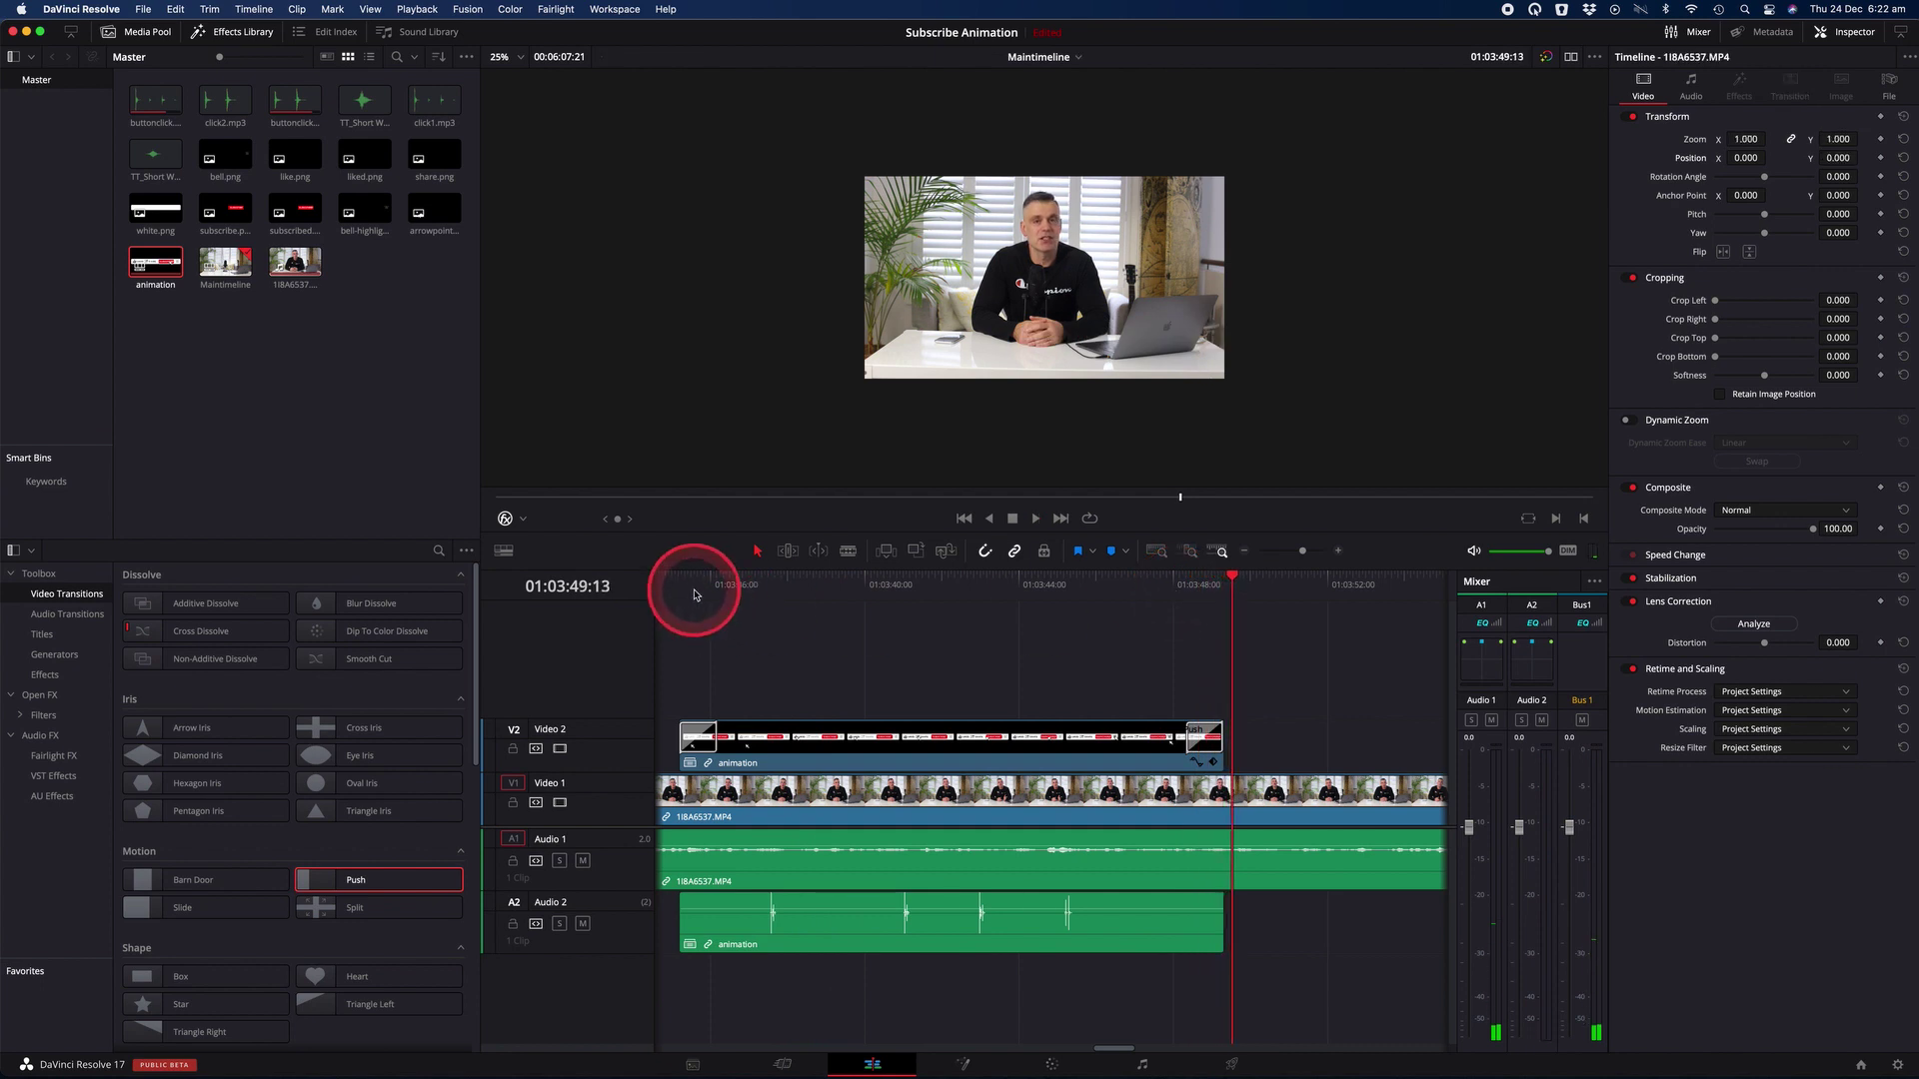
Step: Set the preset of the Push transition at the animation clip's start to Push Up
left_click(706, 739)
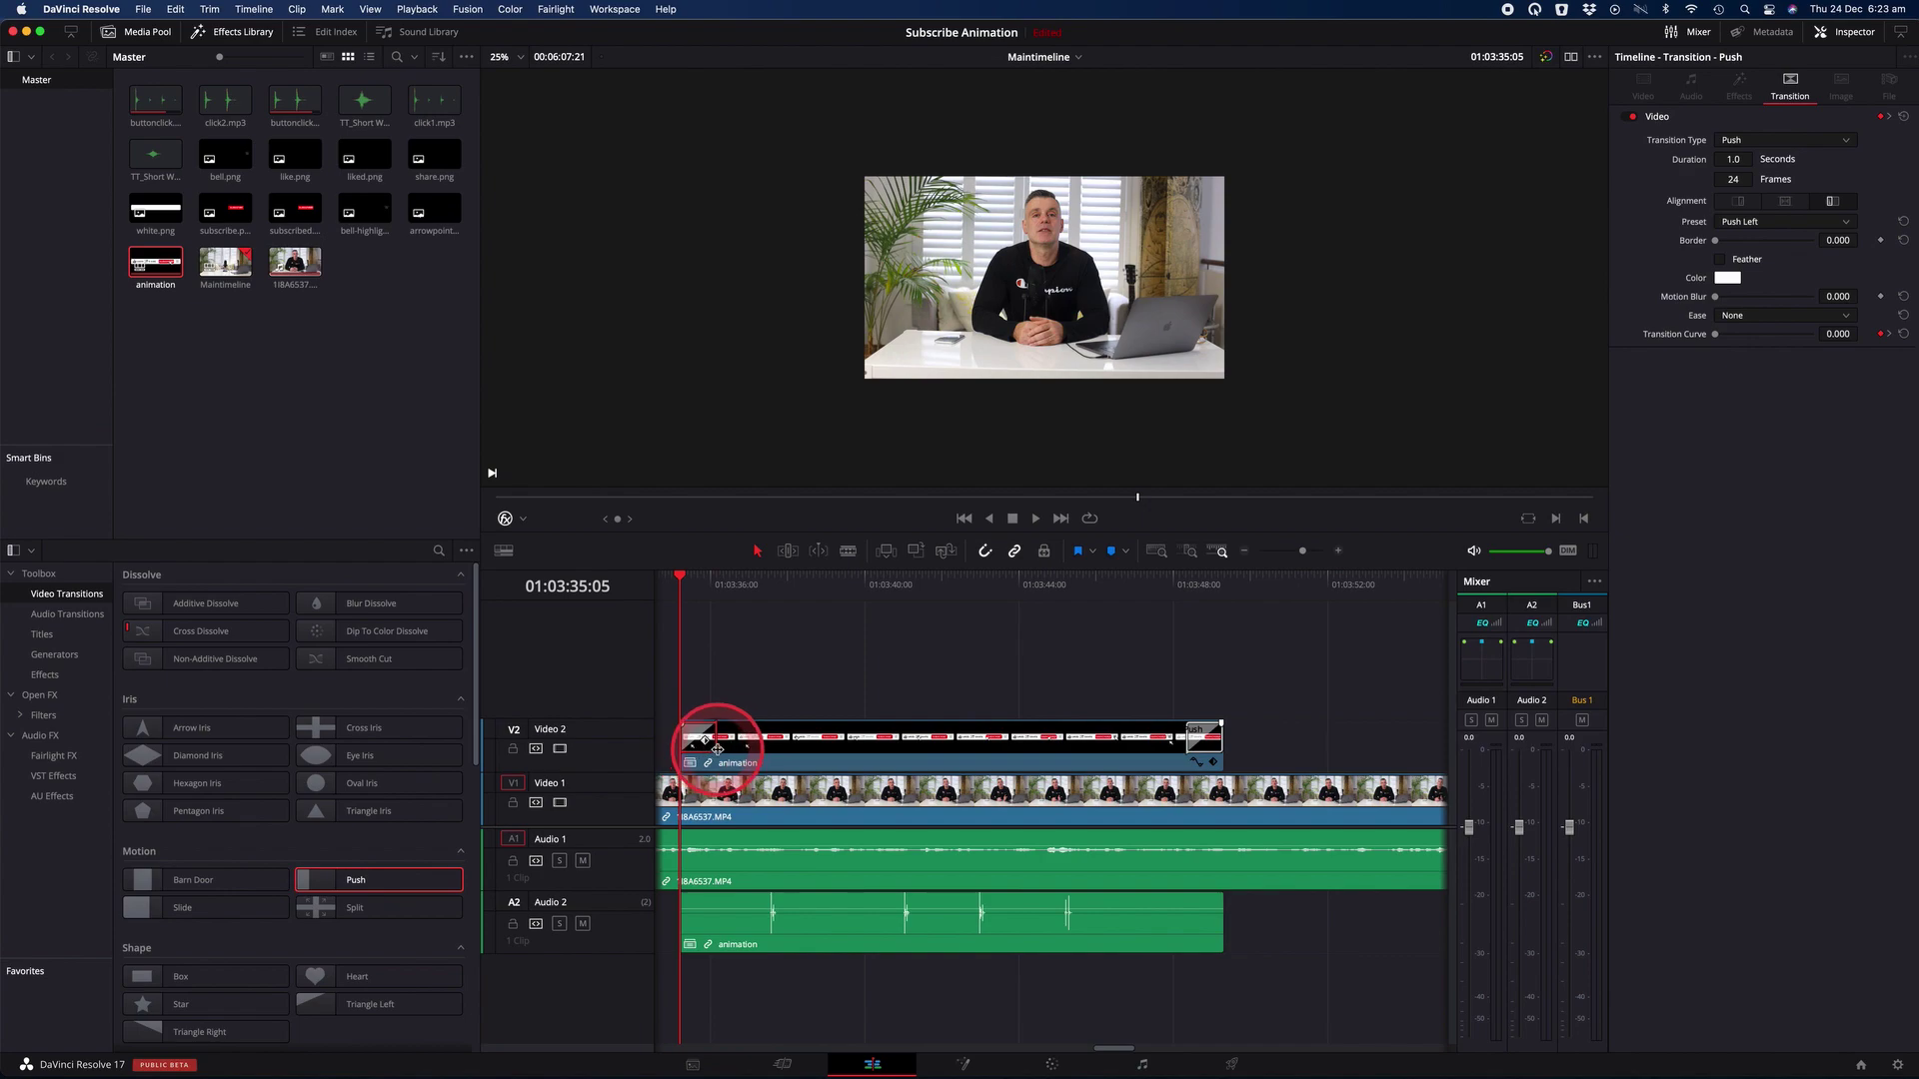
left_click(1844, 222)
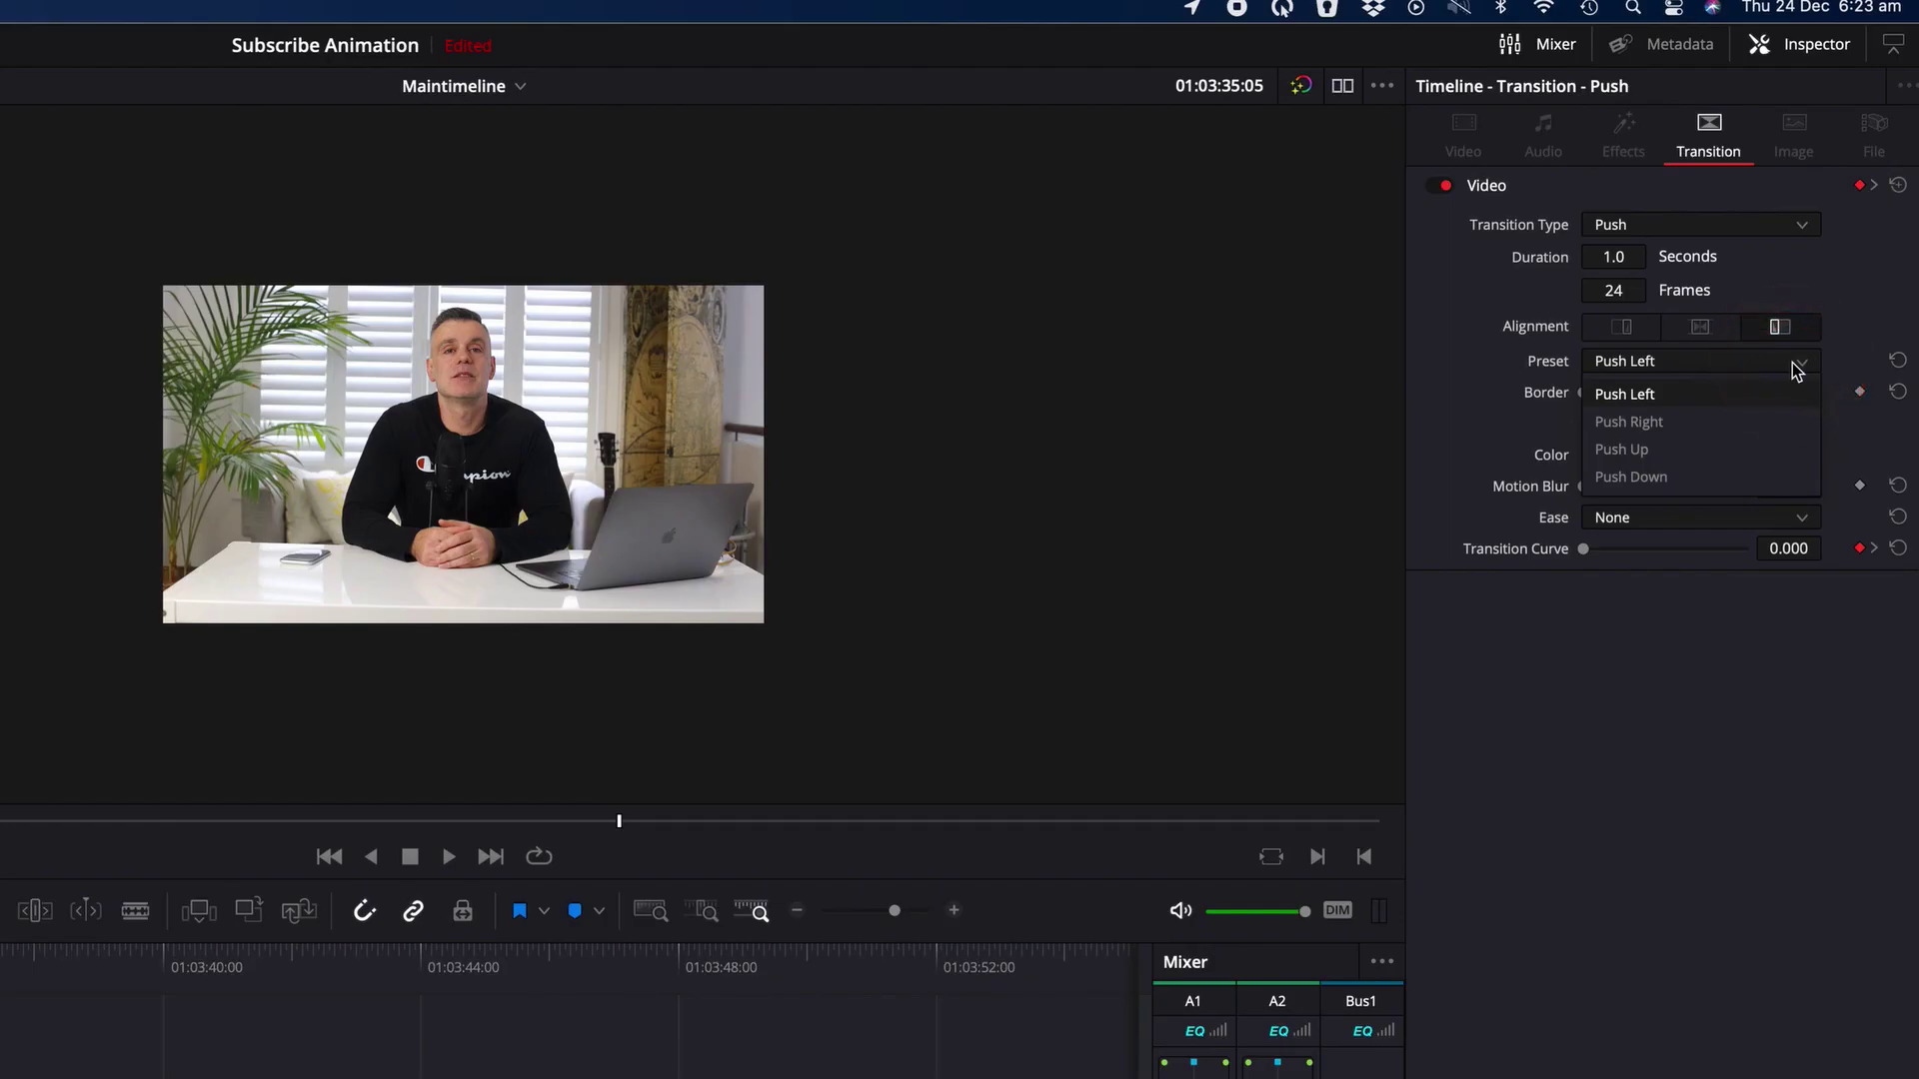
left_click(1748, 449)
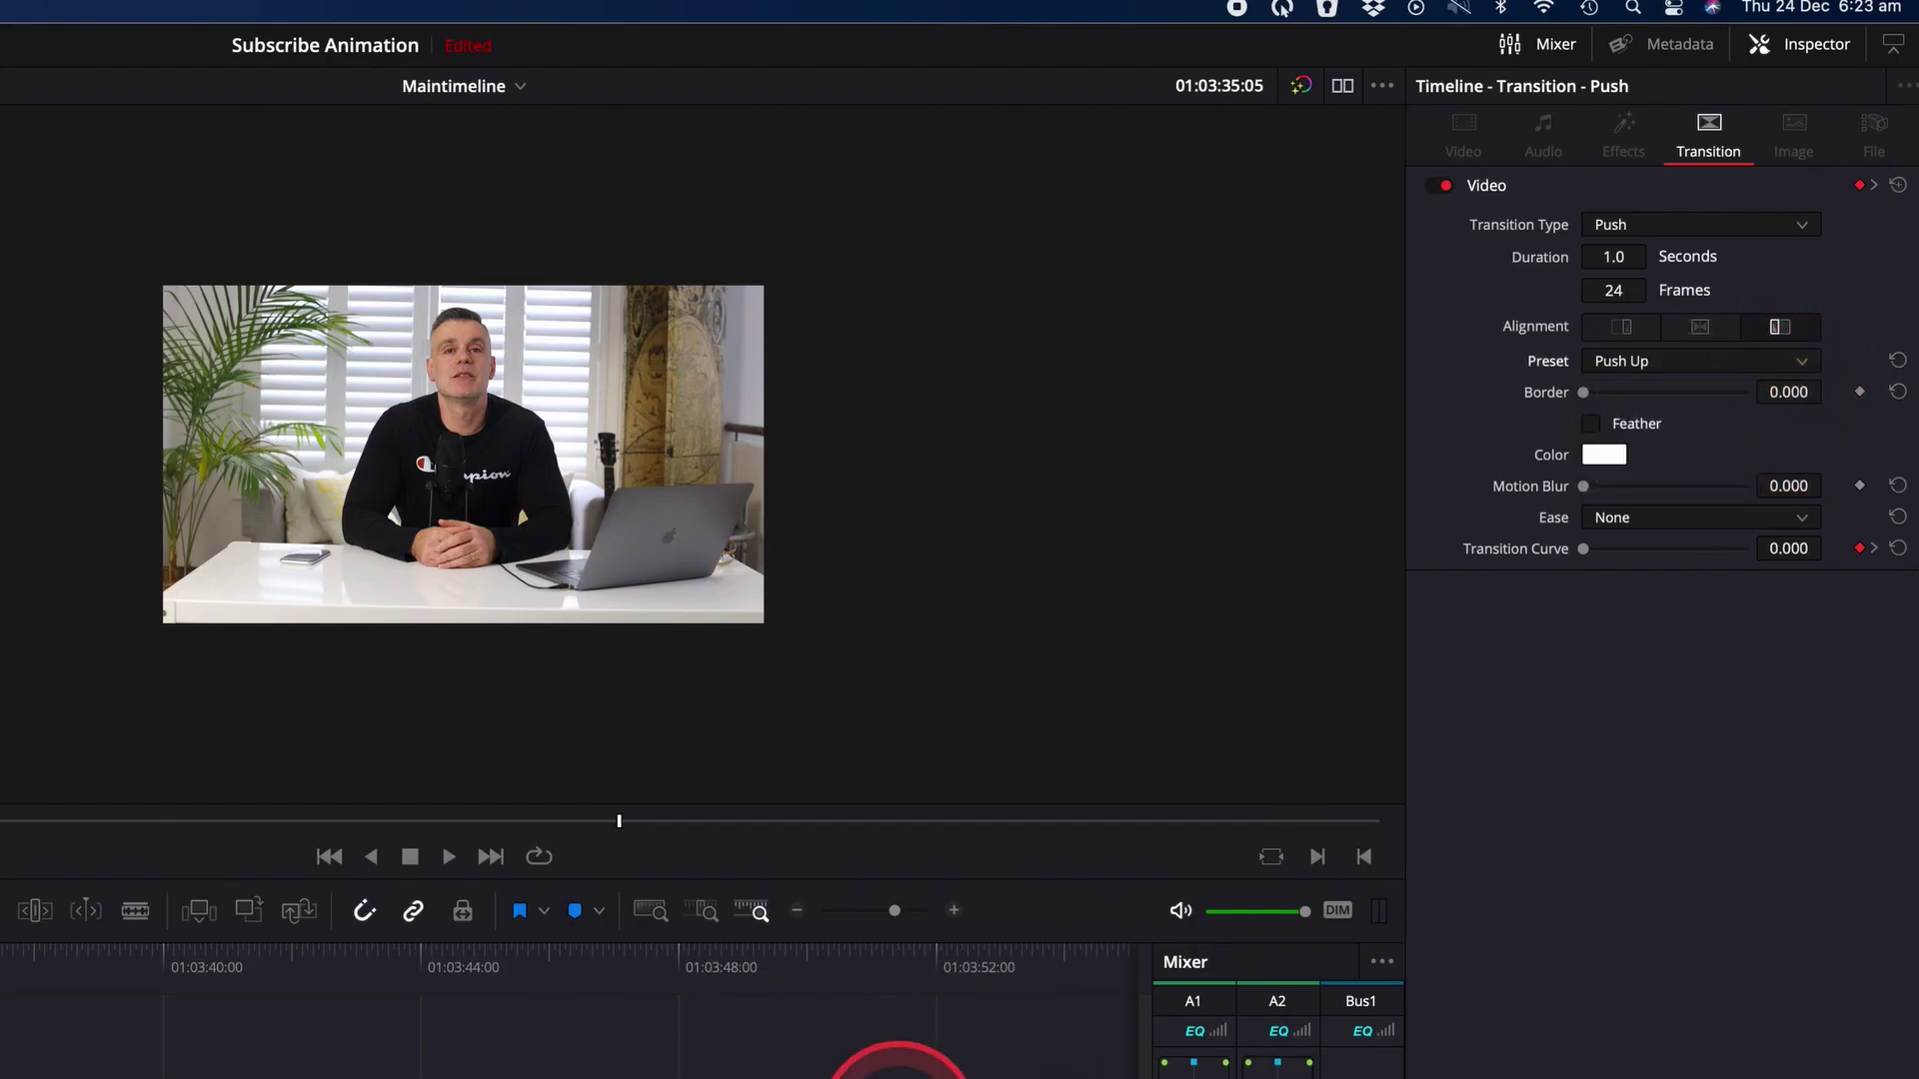
Step: Set the preset of the Push transition at the animation clip's end to Push Down and preview both transitions
left_click(706, 1011)
left_click_drag(1699, 366, 1669, 477)
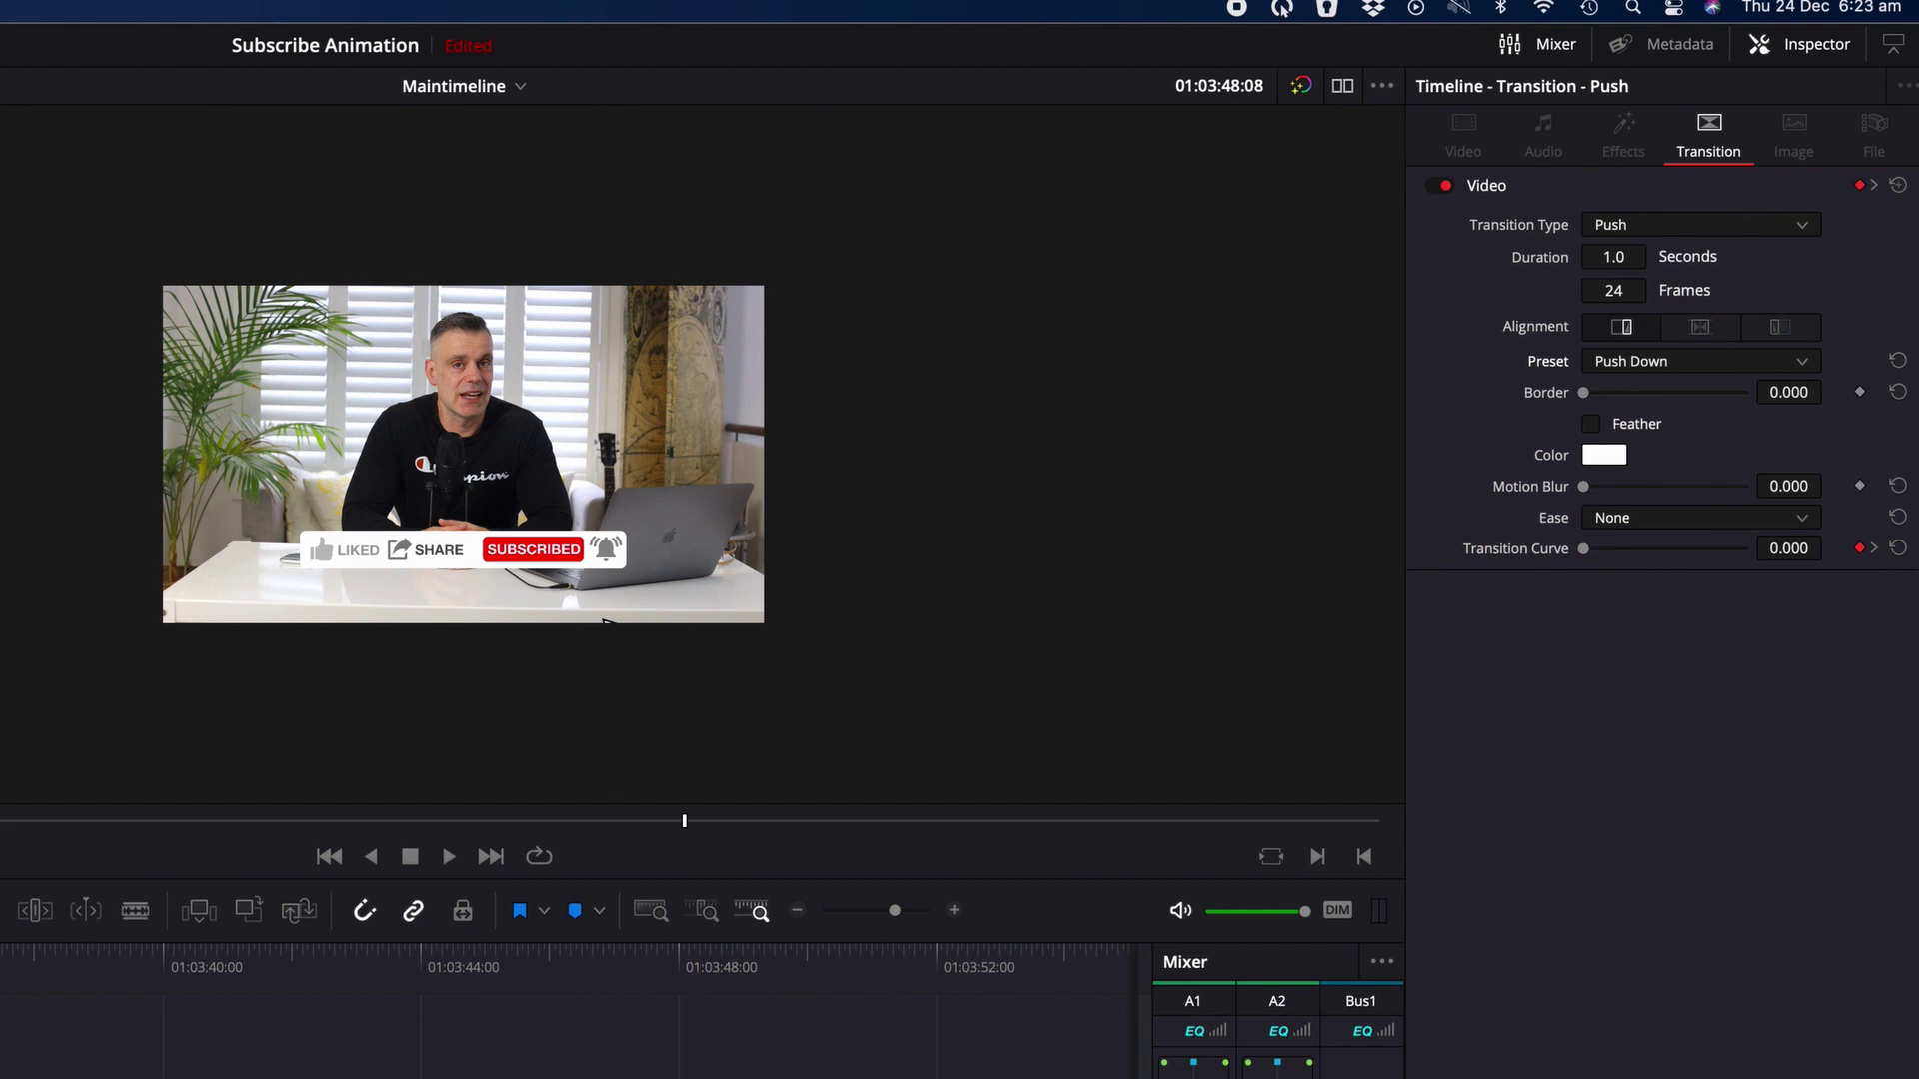
left_click(5, 1048)
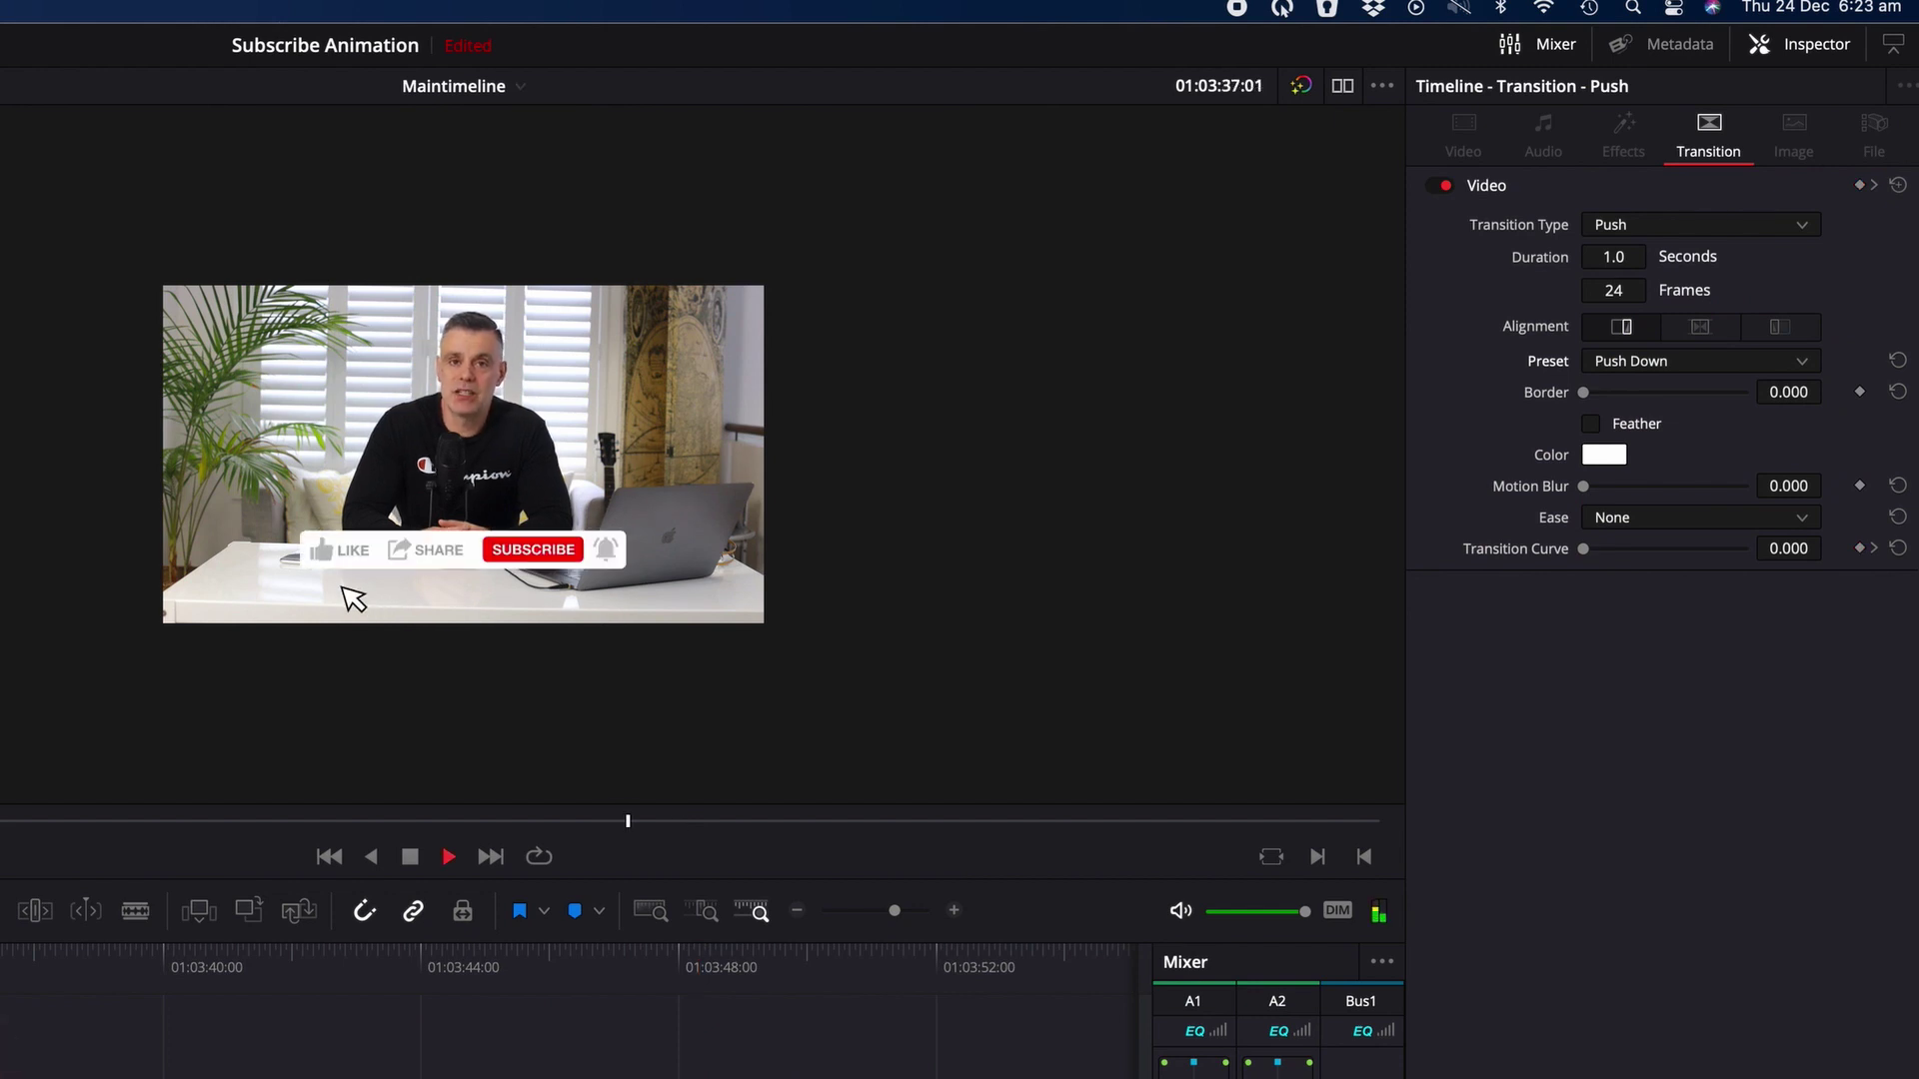
left_click(674, 986)
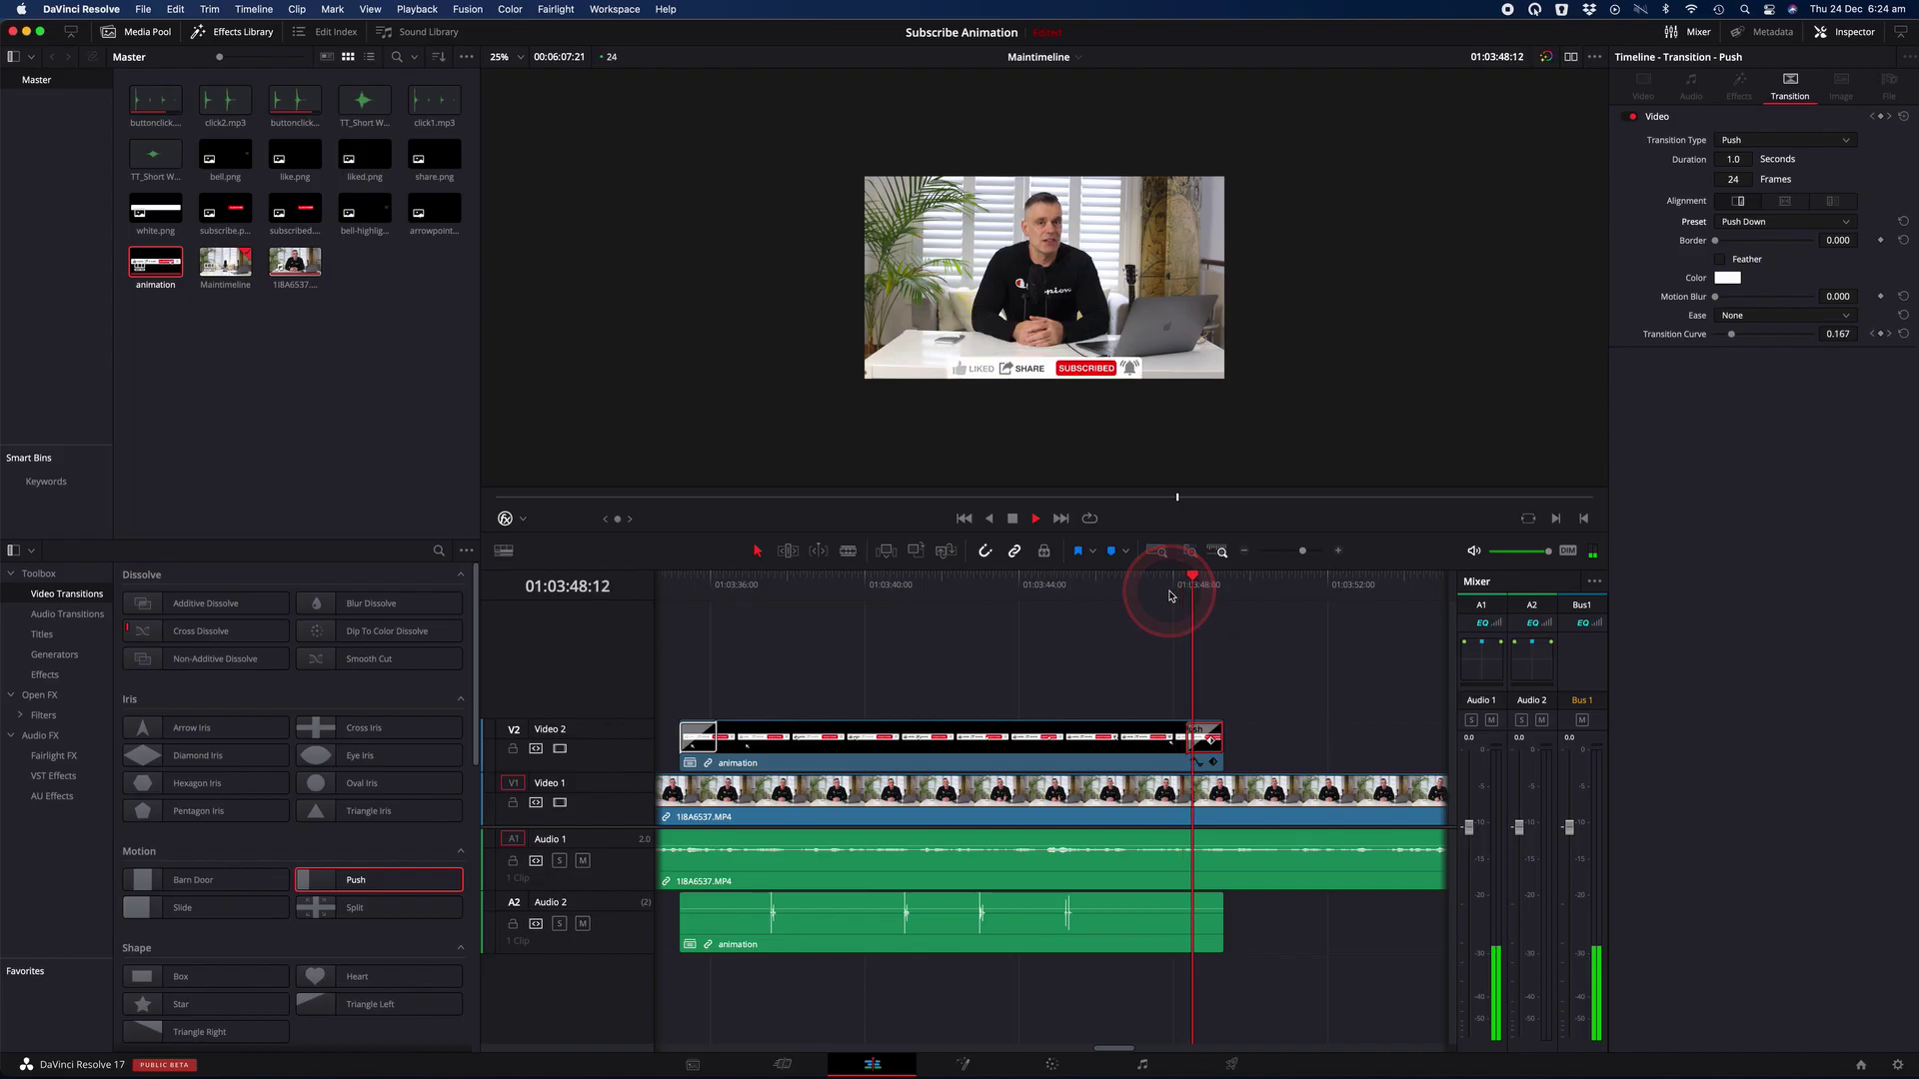
Step: Lengthen the animation clip's start transition to about 1.5 seconds and its end transition to about 1.4 seconds, and preview them
left_click(717, 738)
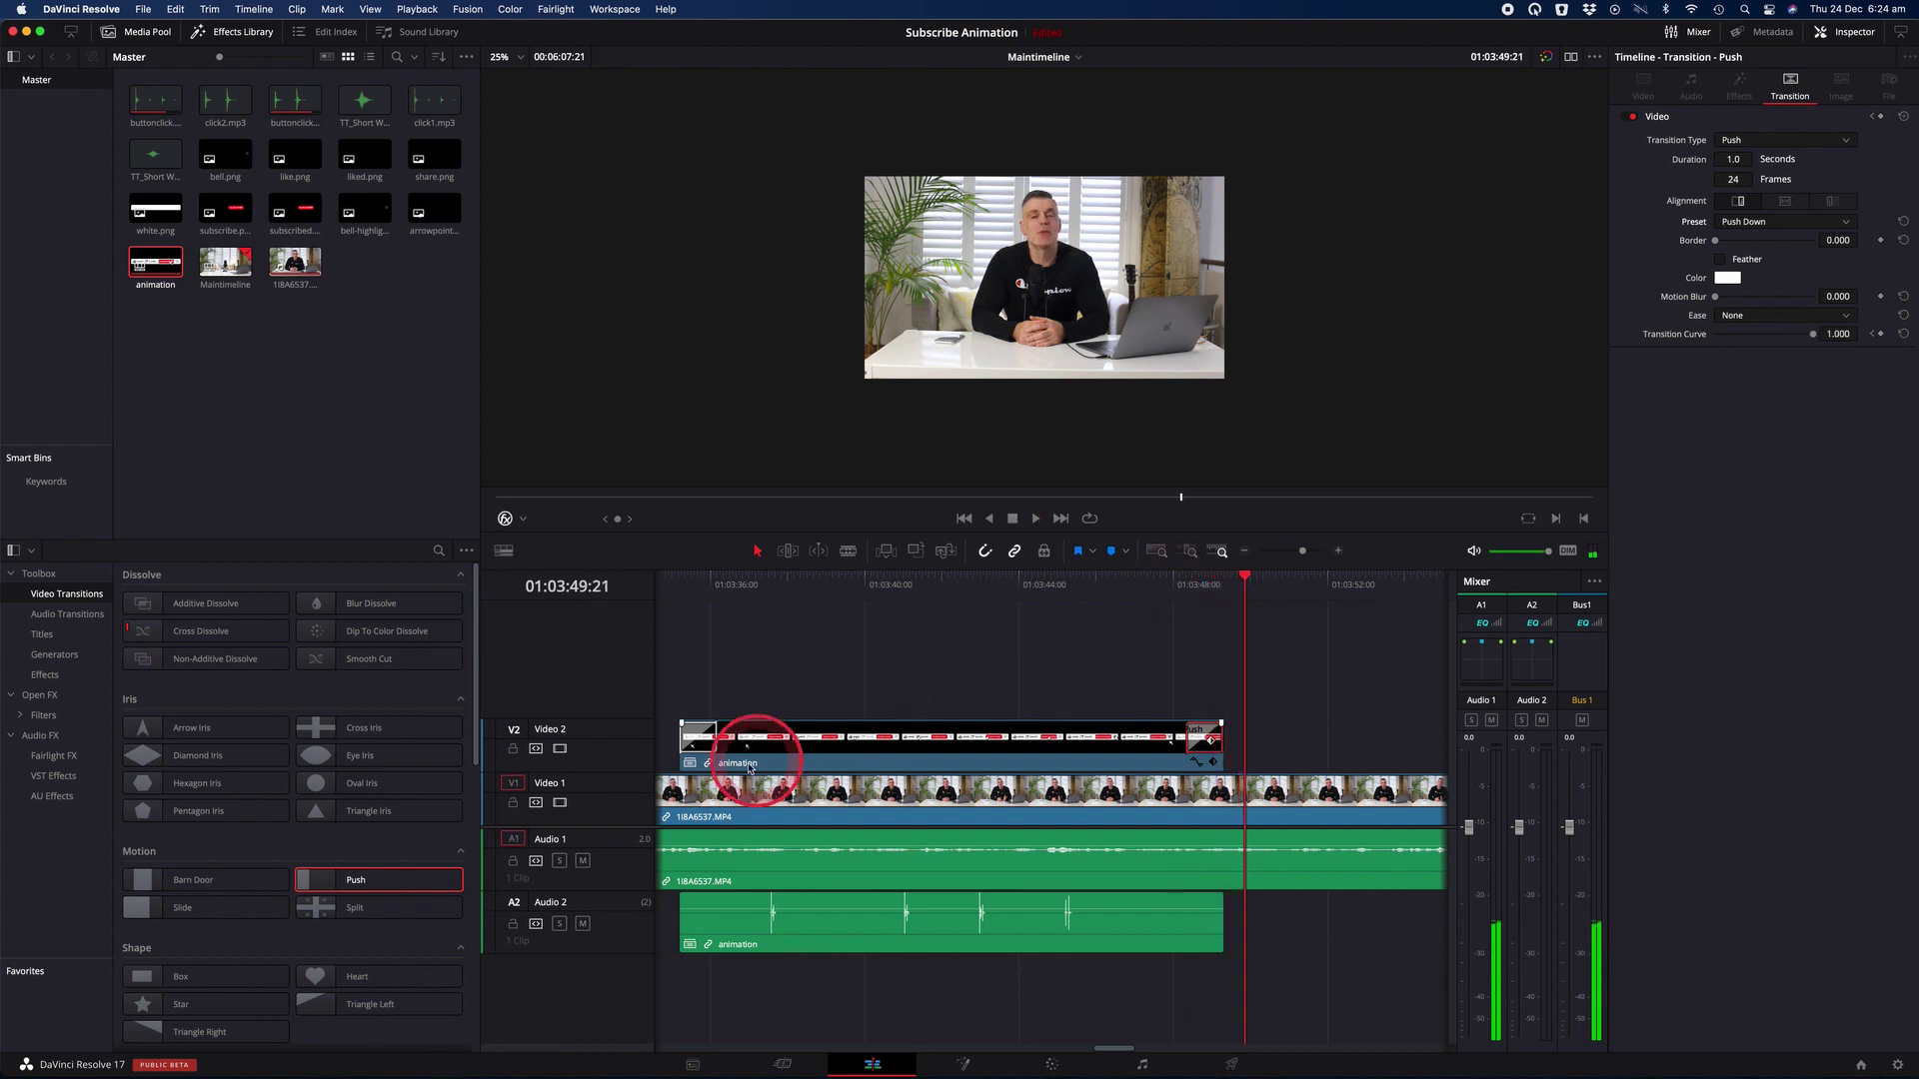
left_click_drag(717, 738, 736, 737)
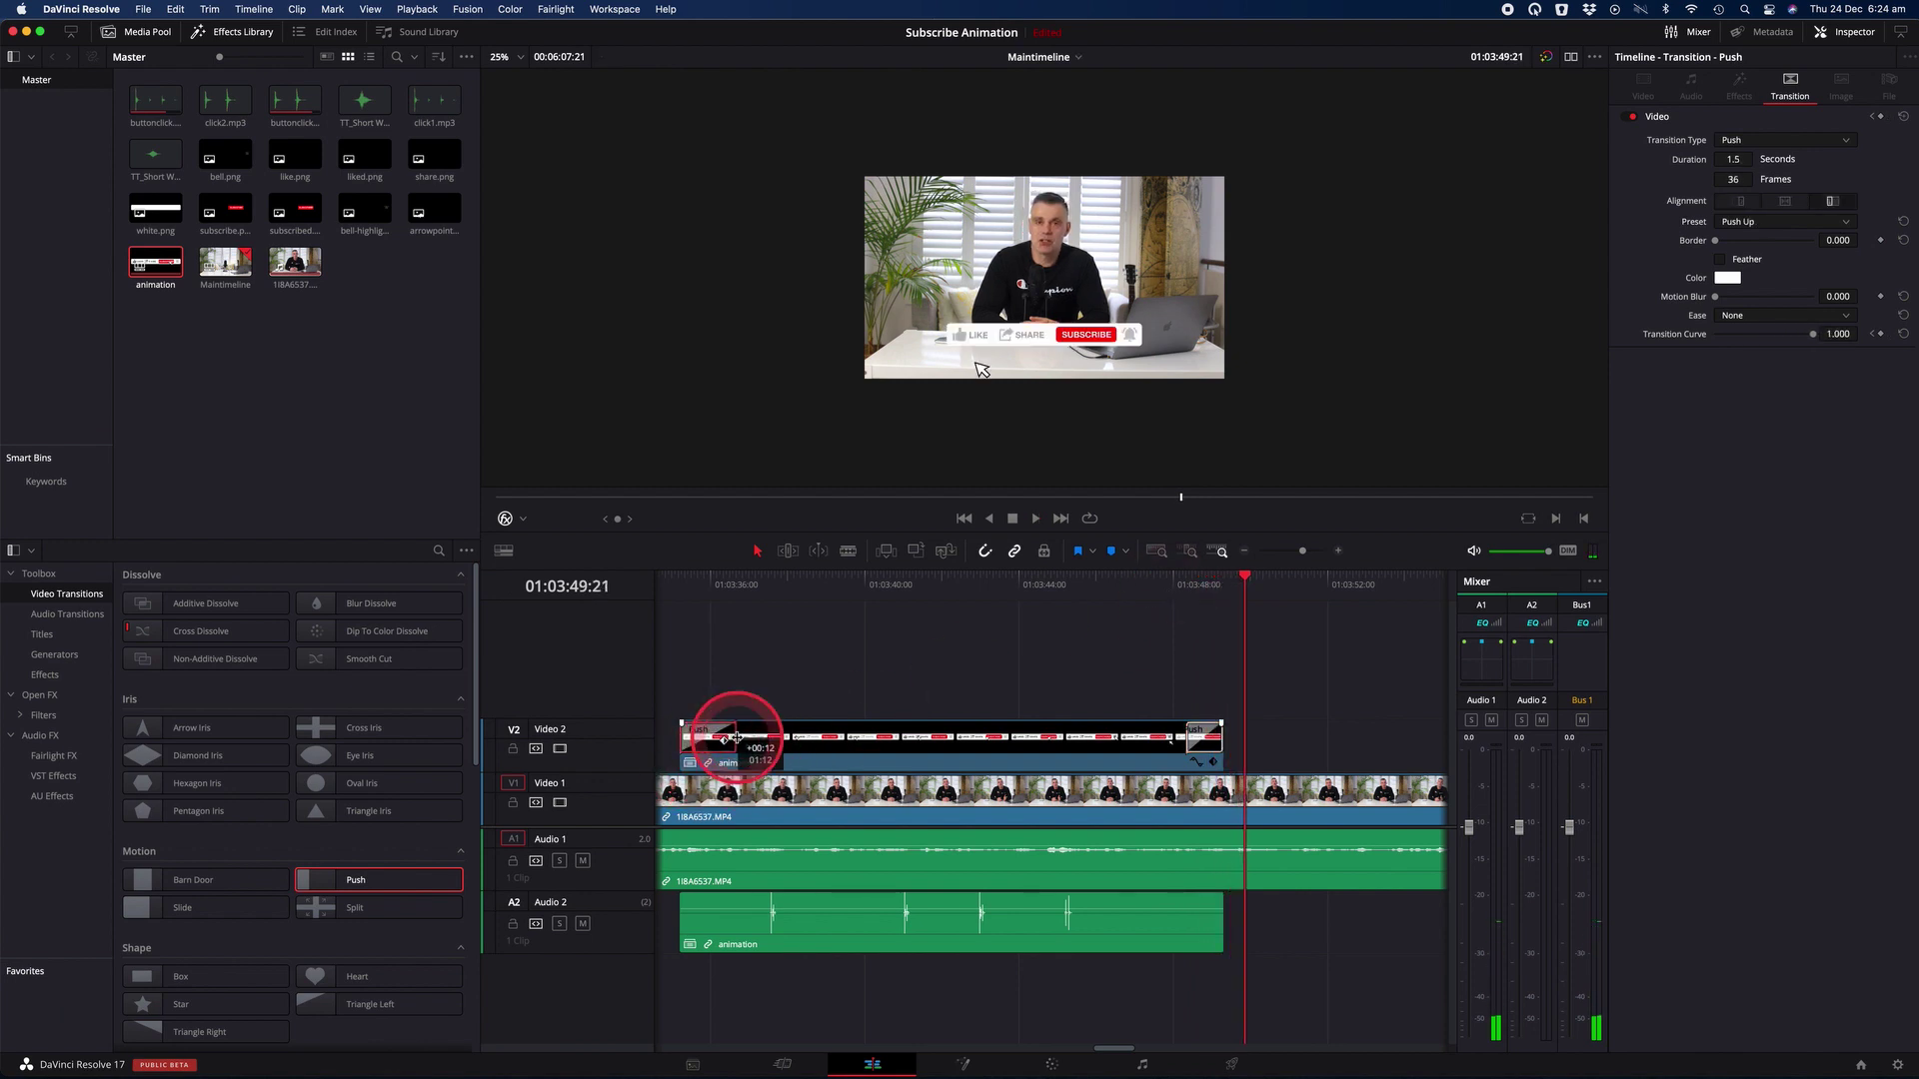
left_click(1195, 747)
left_click_drag(1189, 740, 1171, 737)
left_click(686, 598)
key("space")
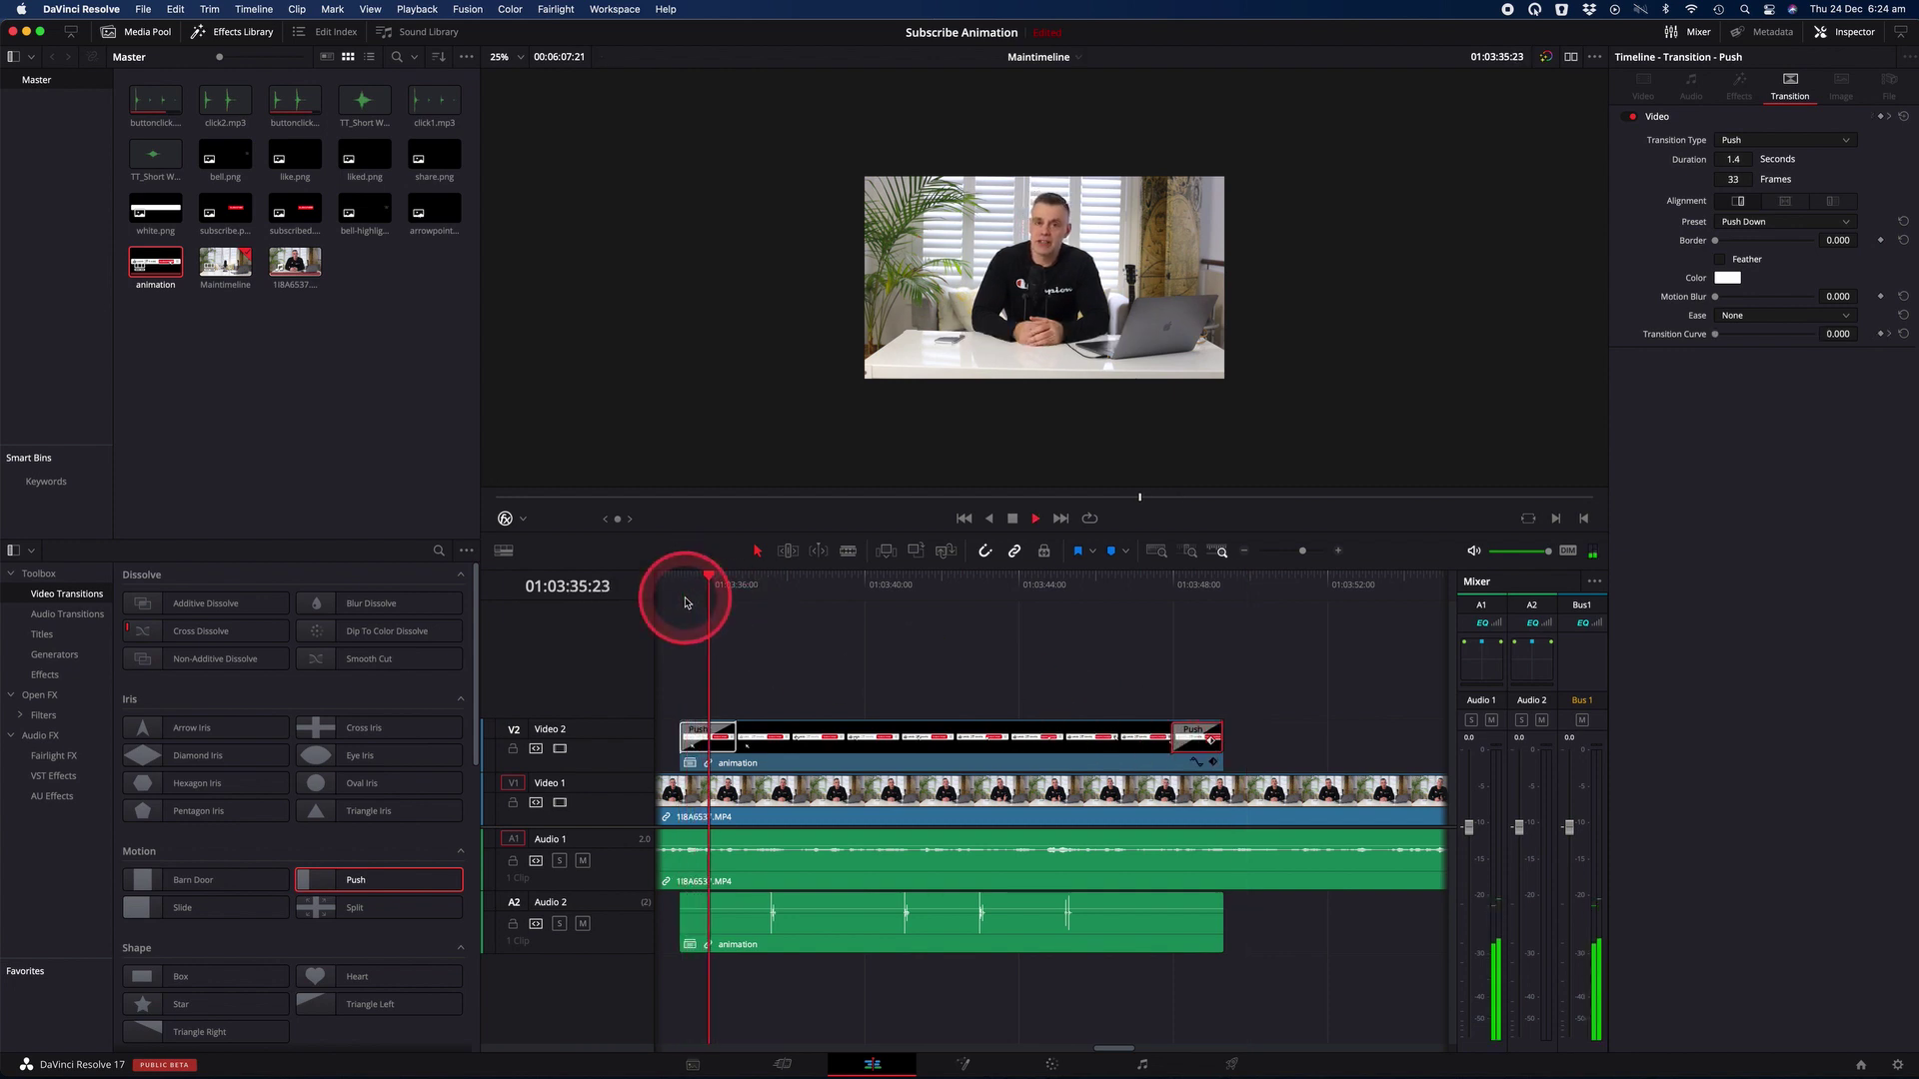
Step: Place TT_Short Whoosh 5.mp3 on Audio 3 under the start transition and the other TT_Short whoosh sound under the end transition
left_click(136, 150)
left_click_drag(151, 156, 680, 978)
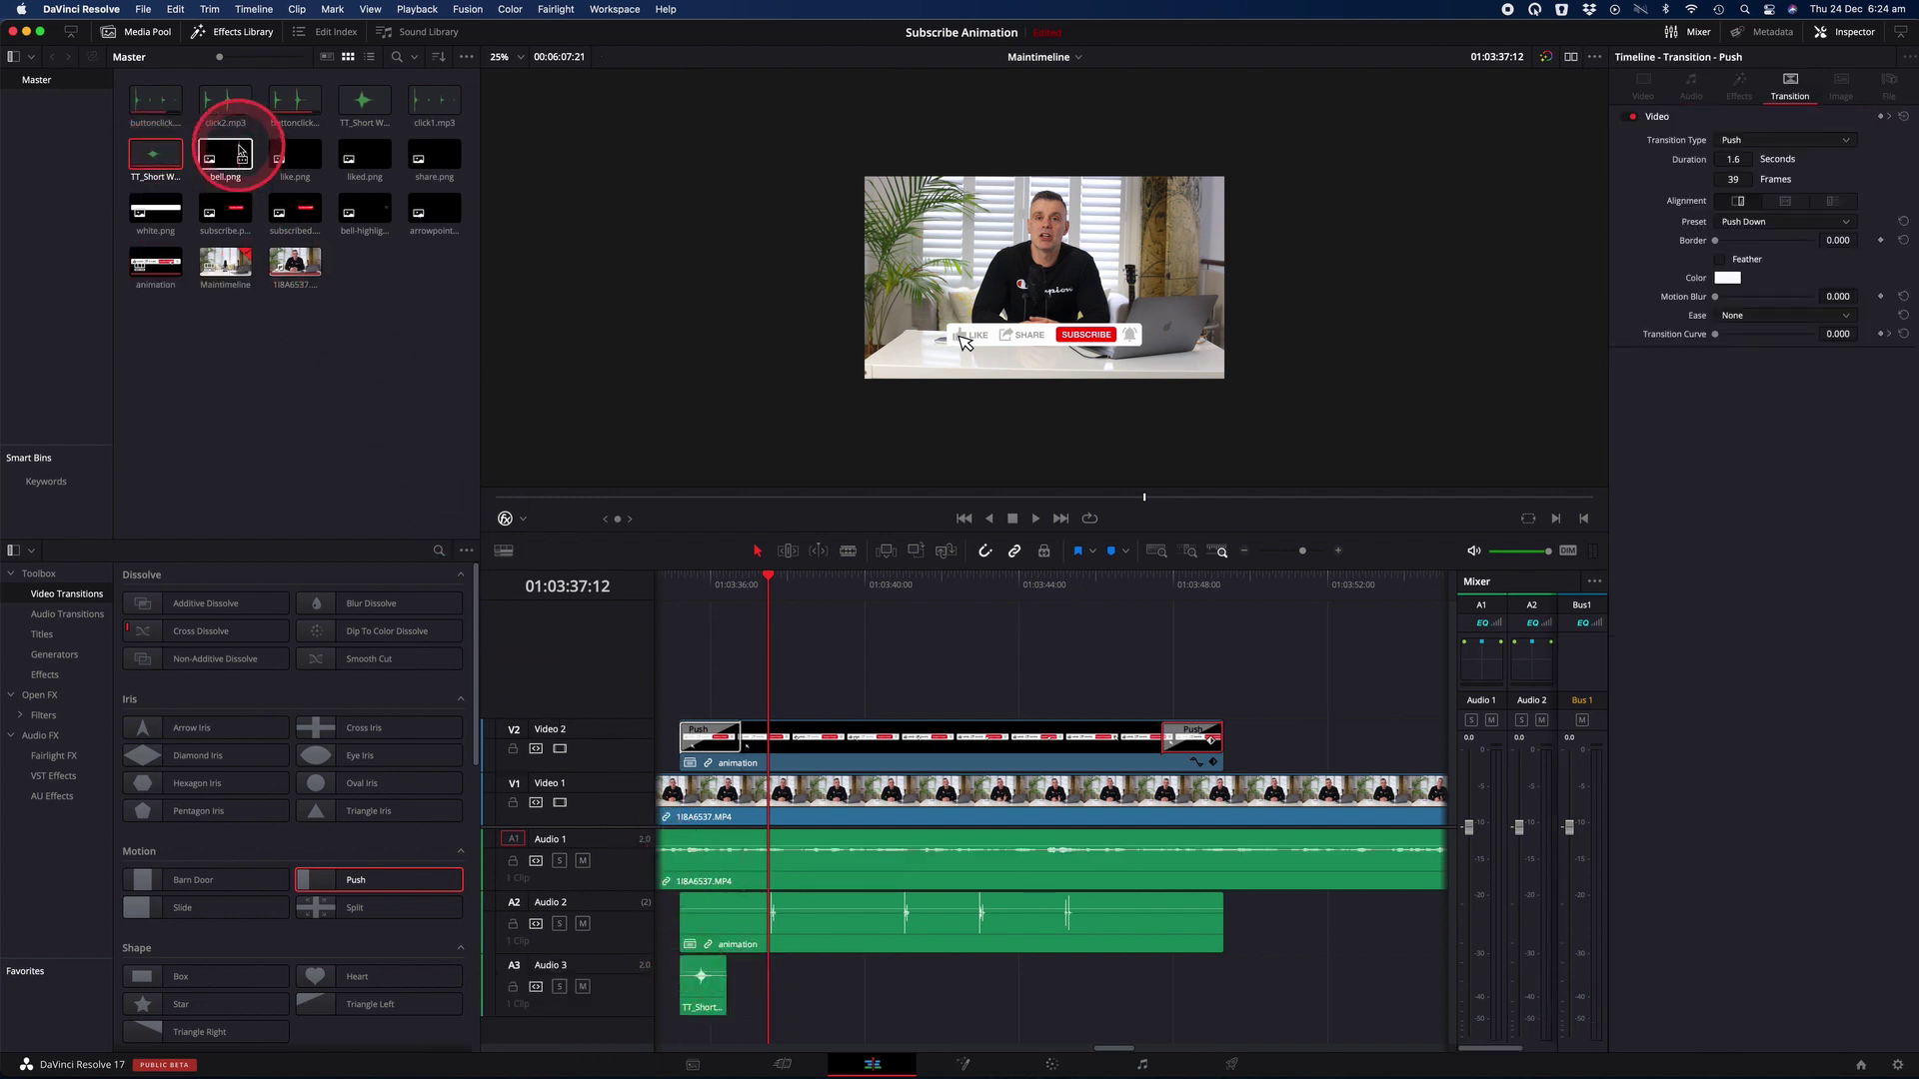
left_click_drag(362, 107, 1191, 990)
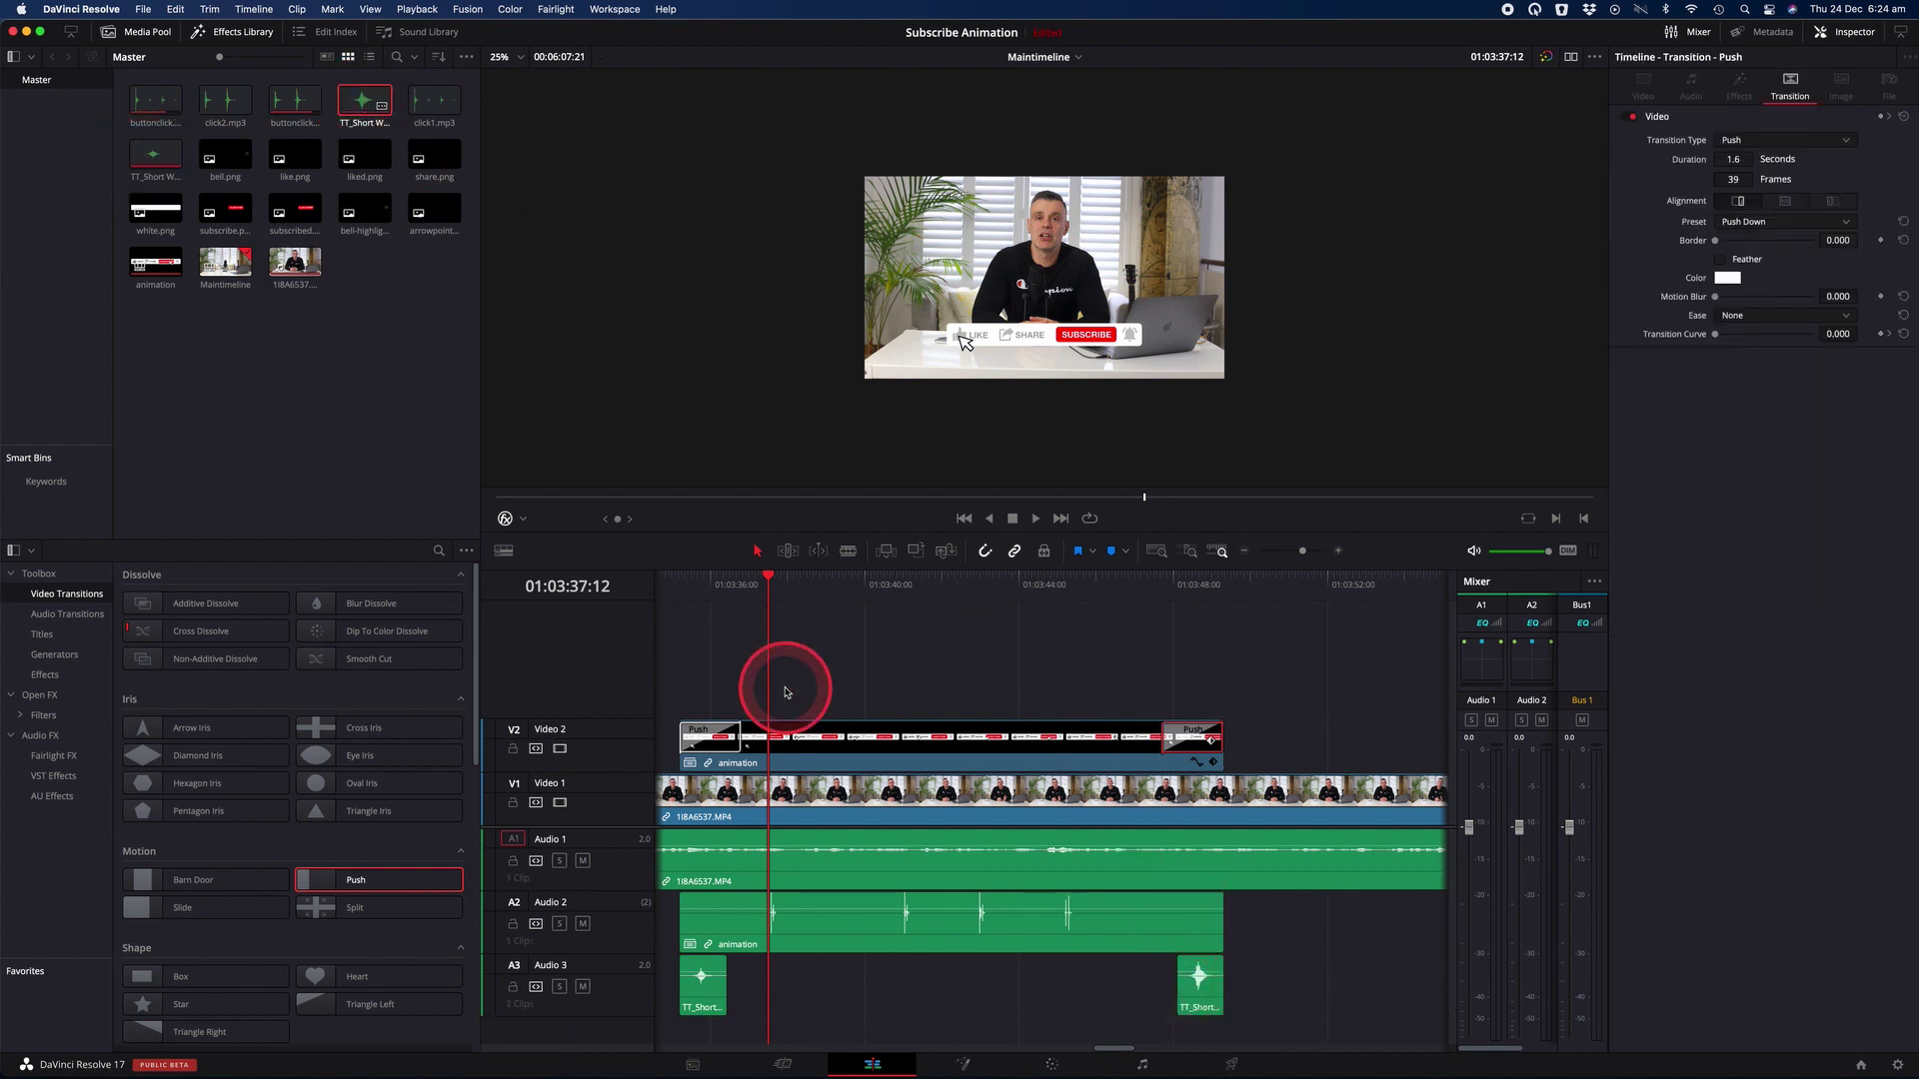
Step: Play the overlay from the start of the animation clip to review its transitions and whoosh sounds
left_click(684, 589)
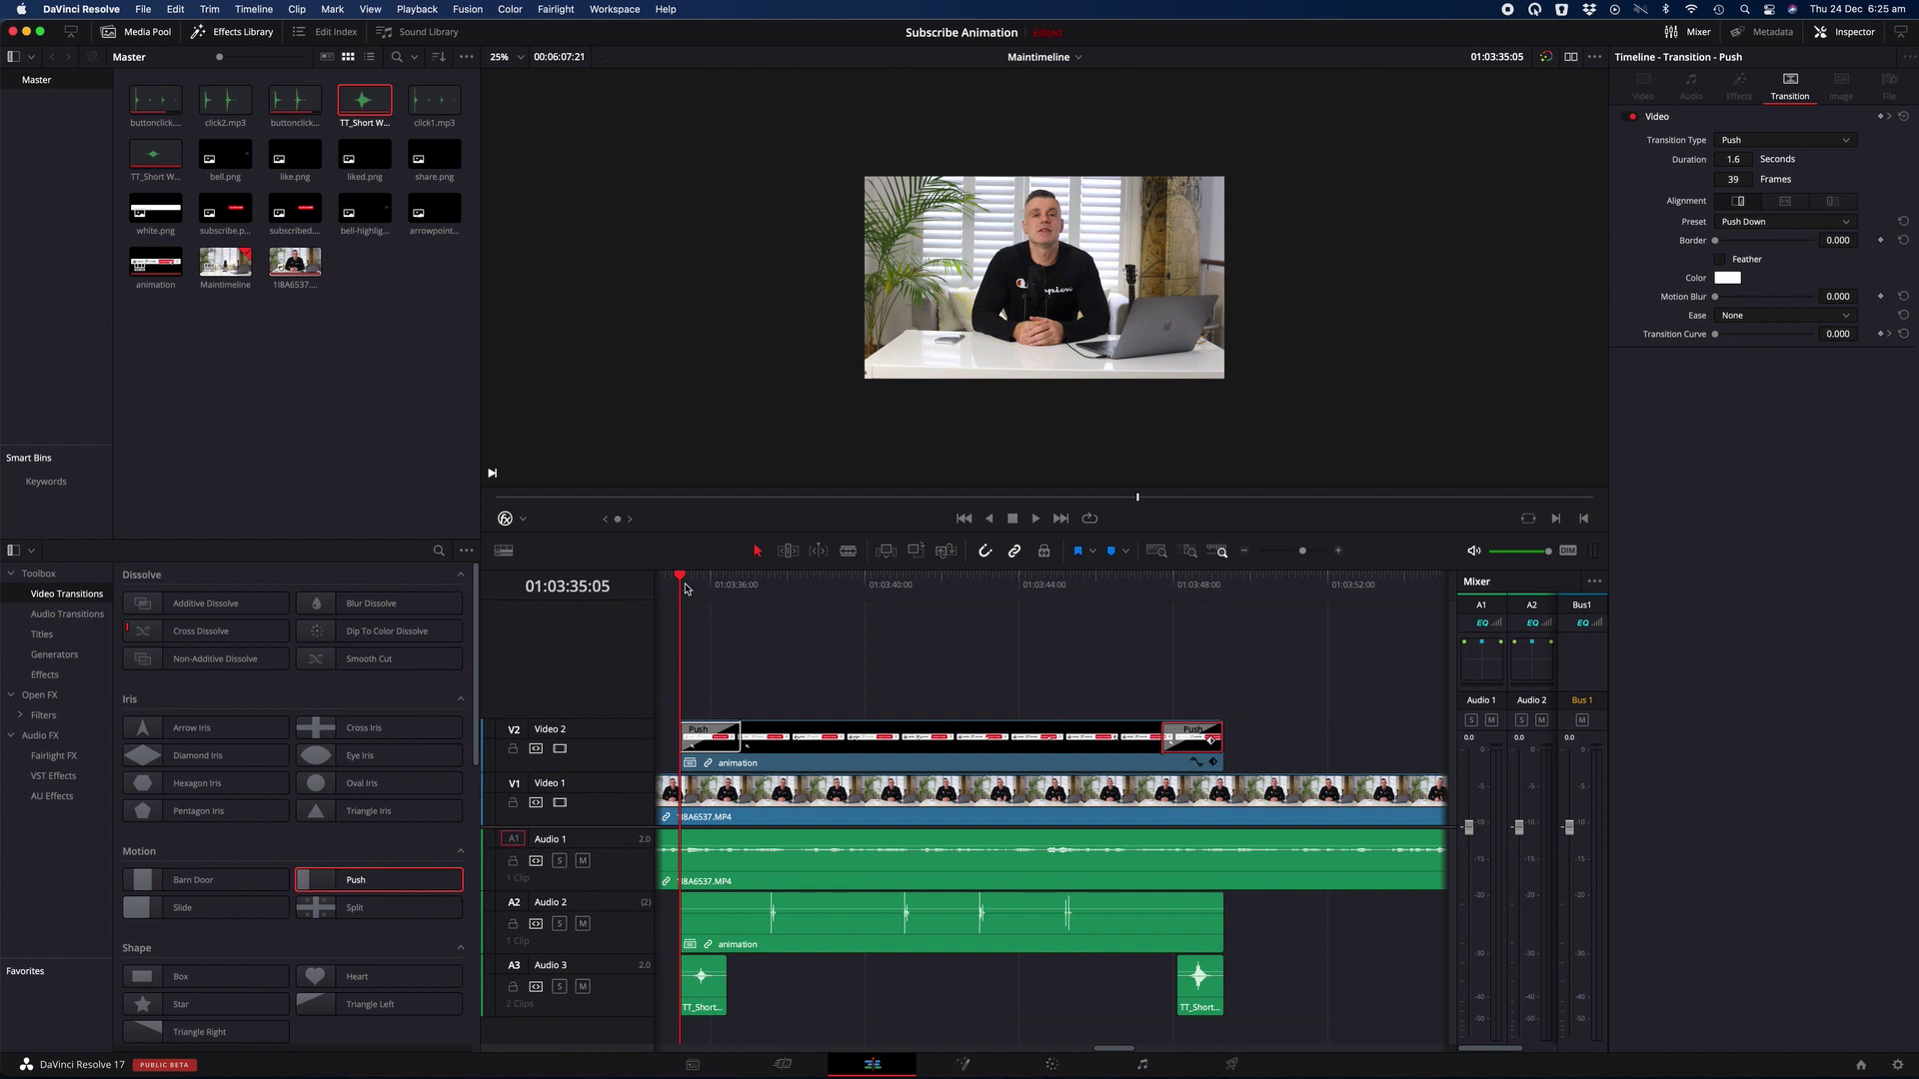
left_click(686, 588)
left_click(687, 589)
left_click(687, 589)
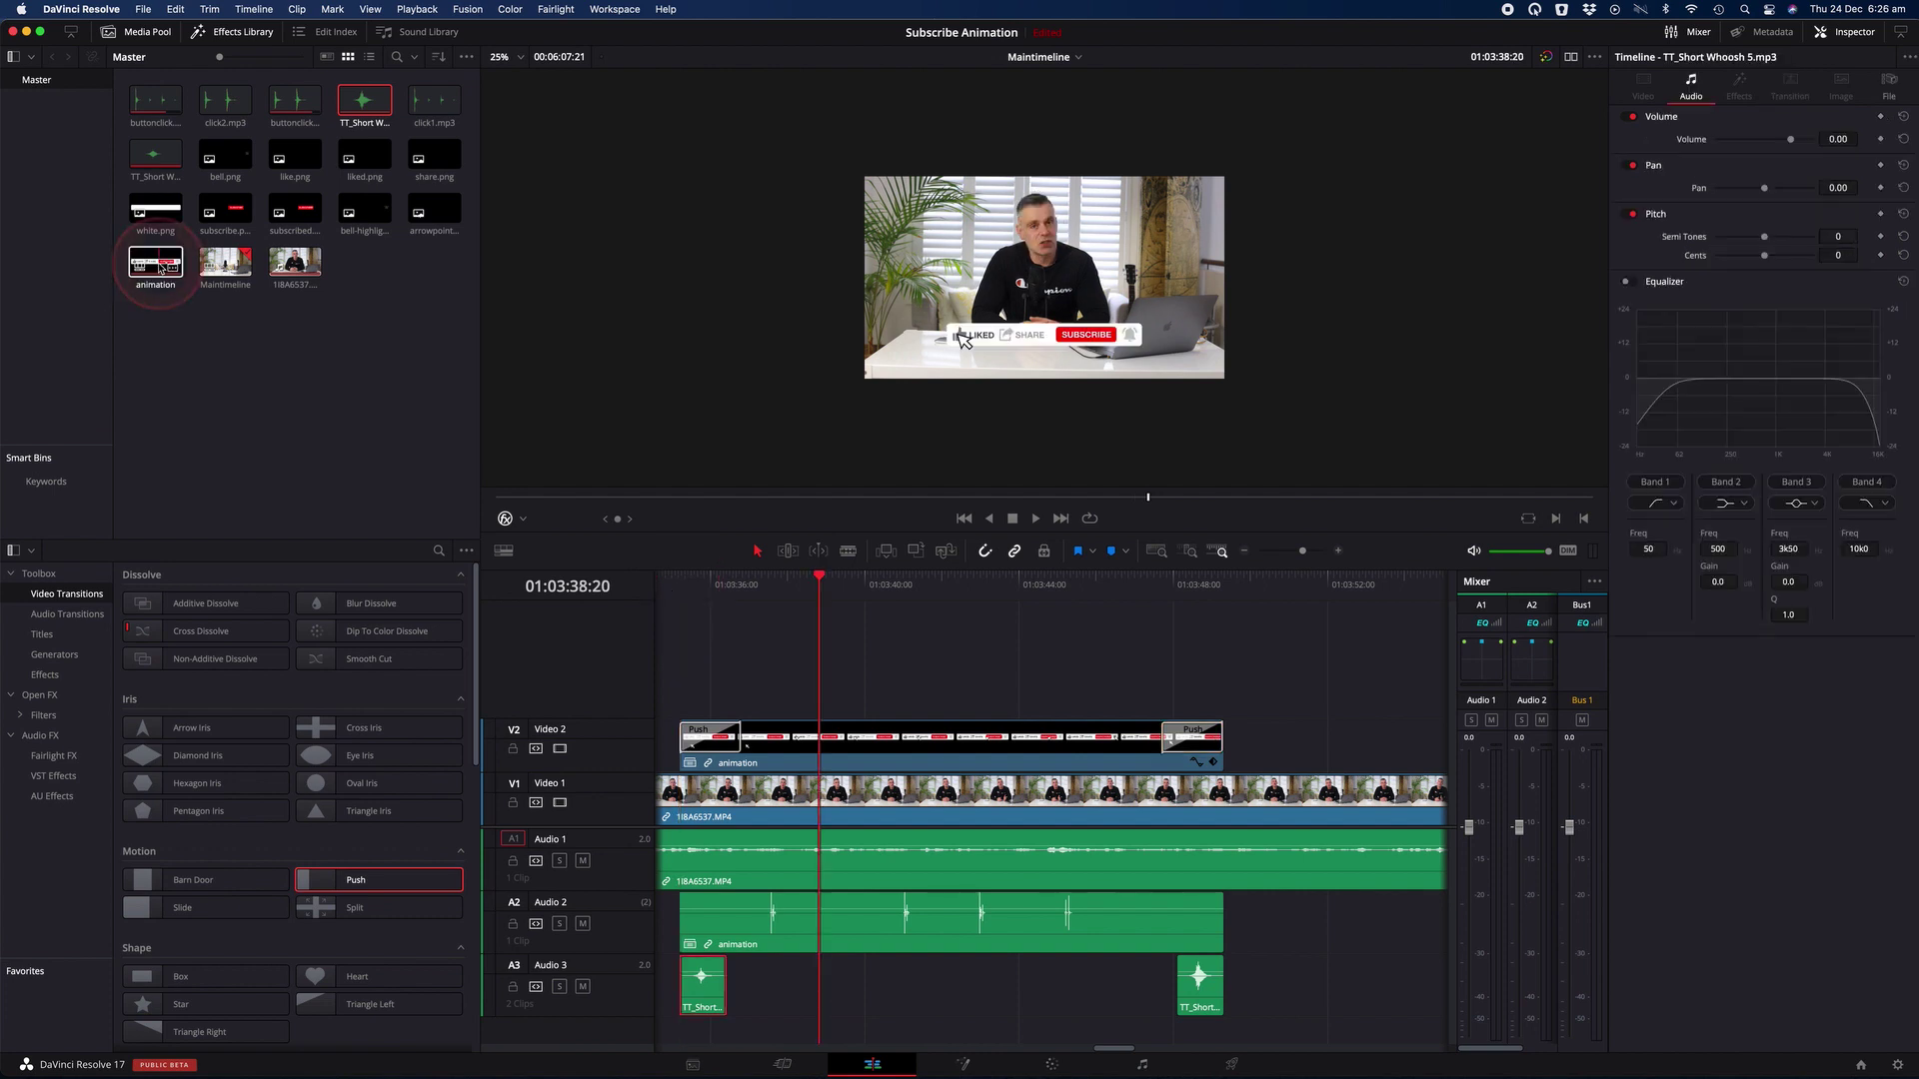
Step: Open the animation timeline and return the playhead to its start at 01:00:00:00
left_click(160, 264)
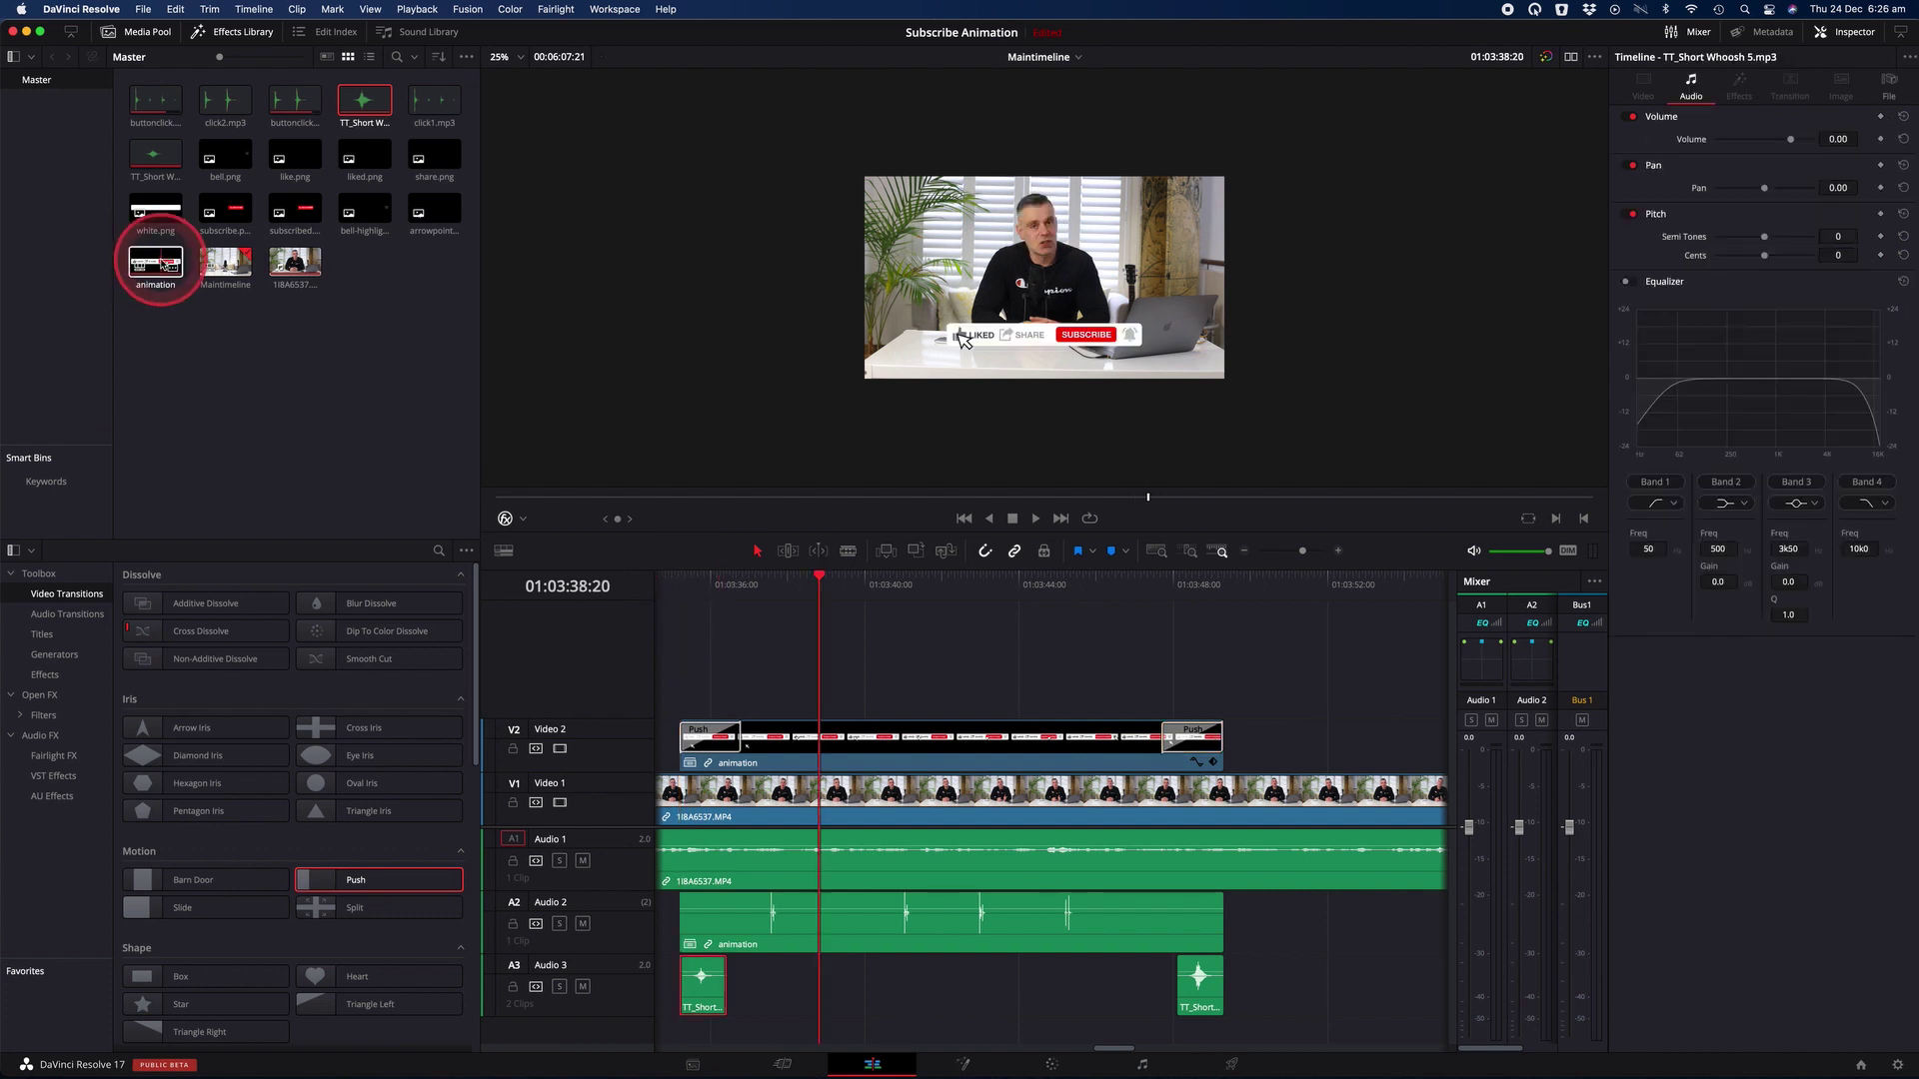
double_click(157, 262)
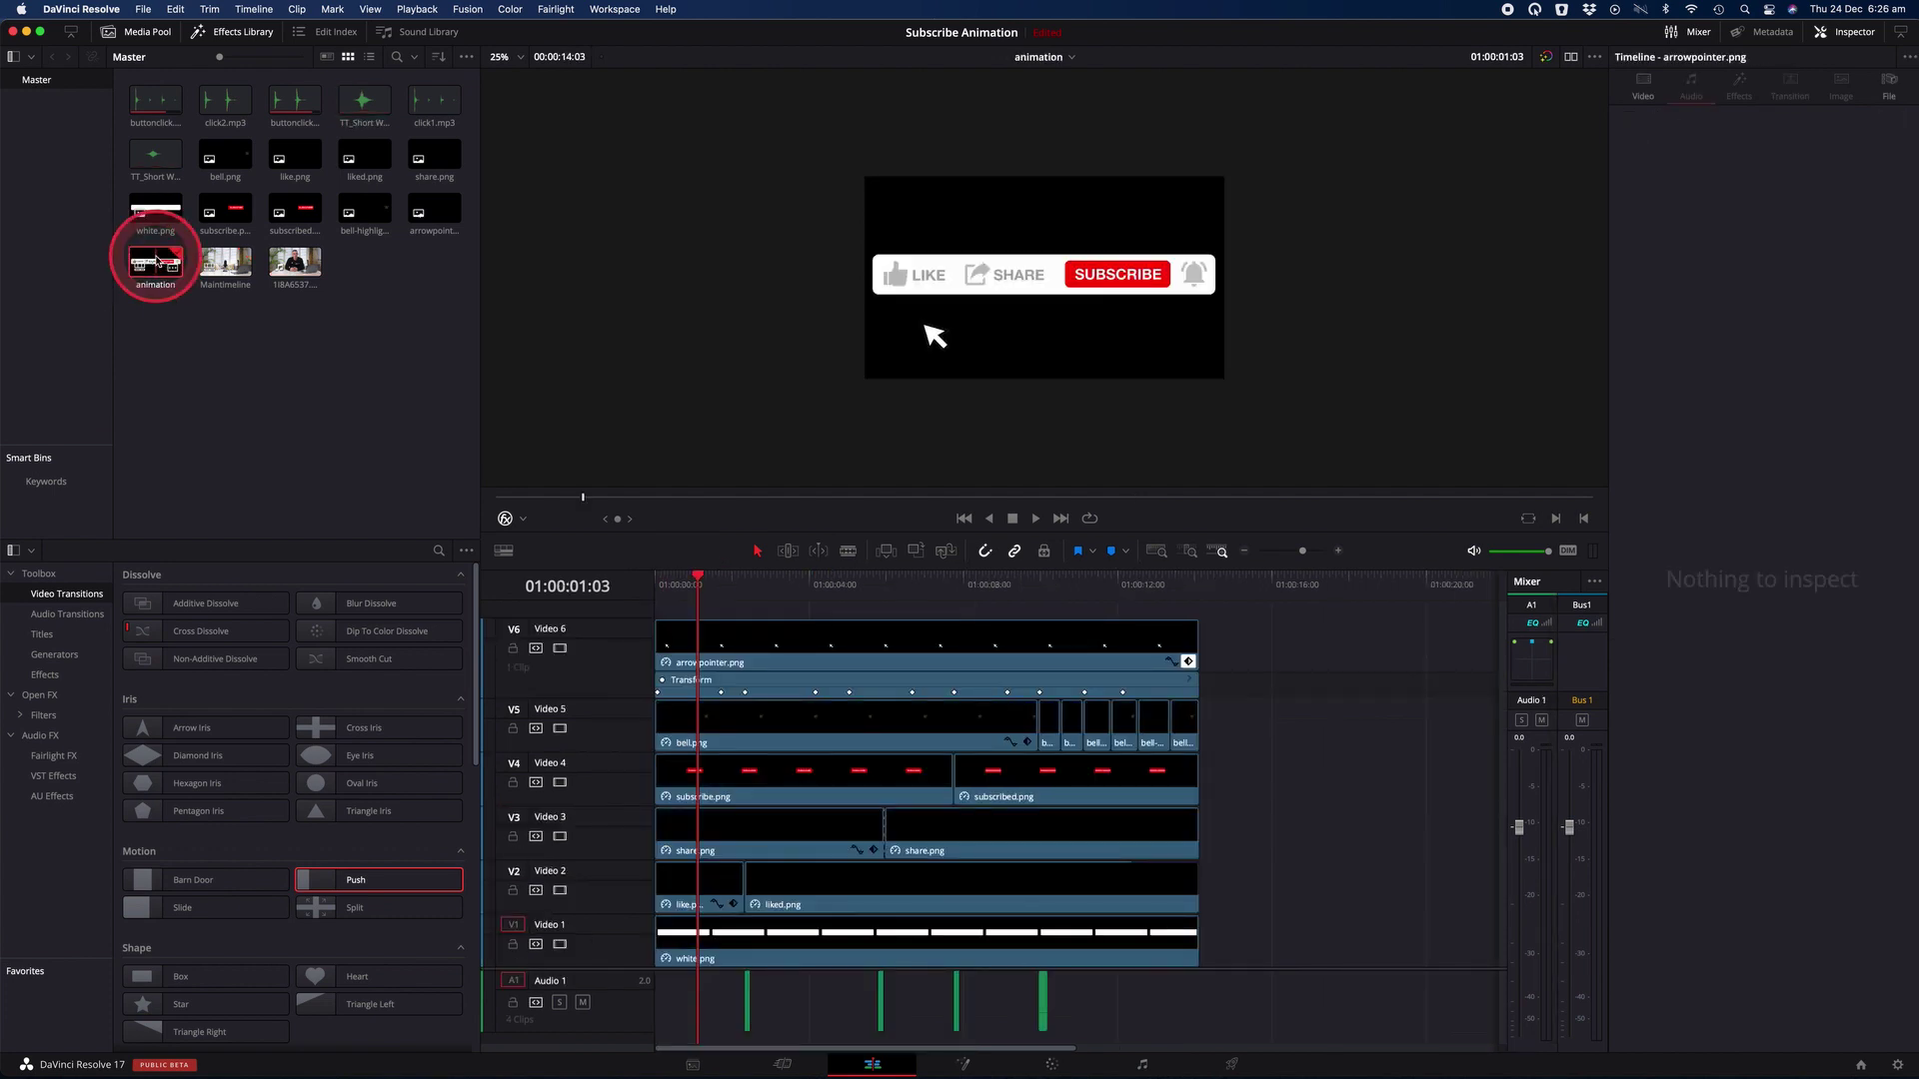
left_click(765, 603)
left_click(655, 577)
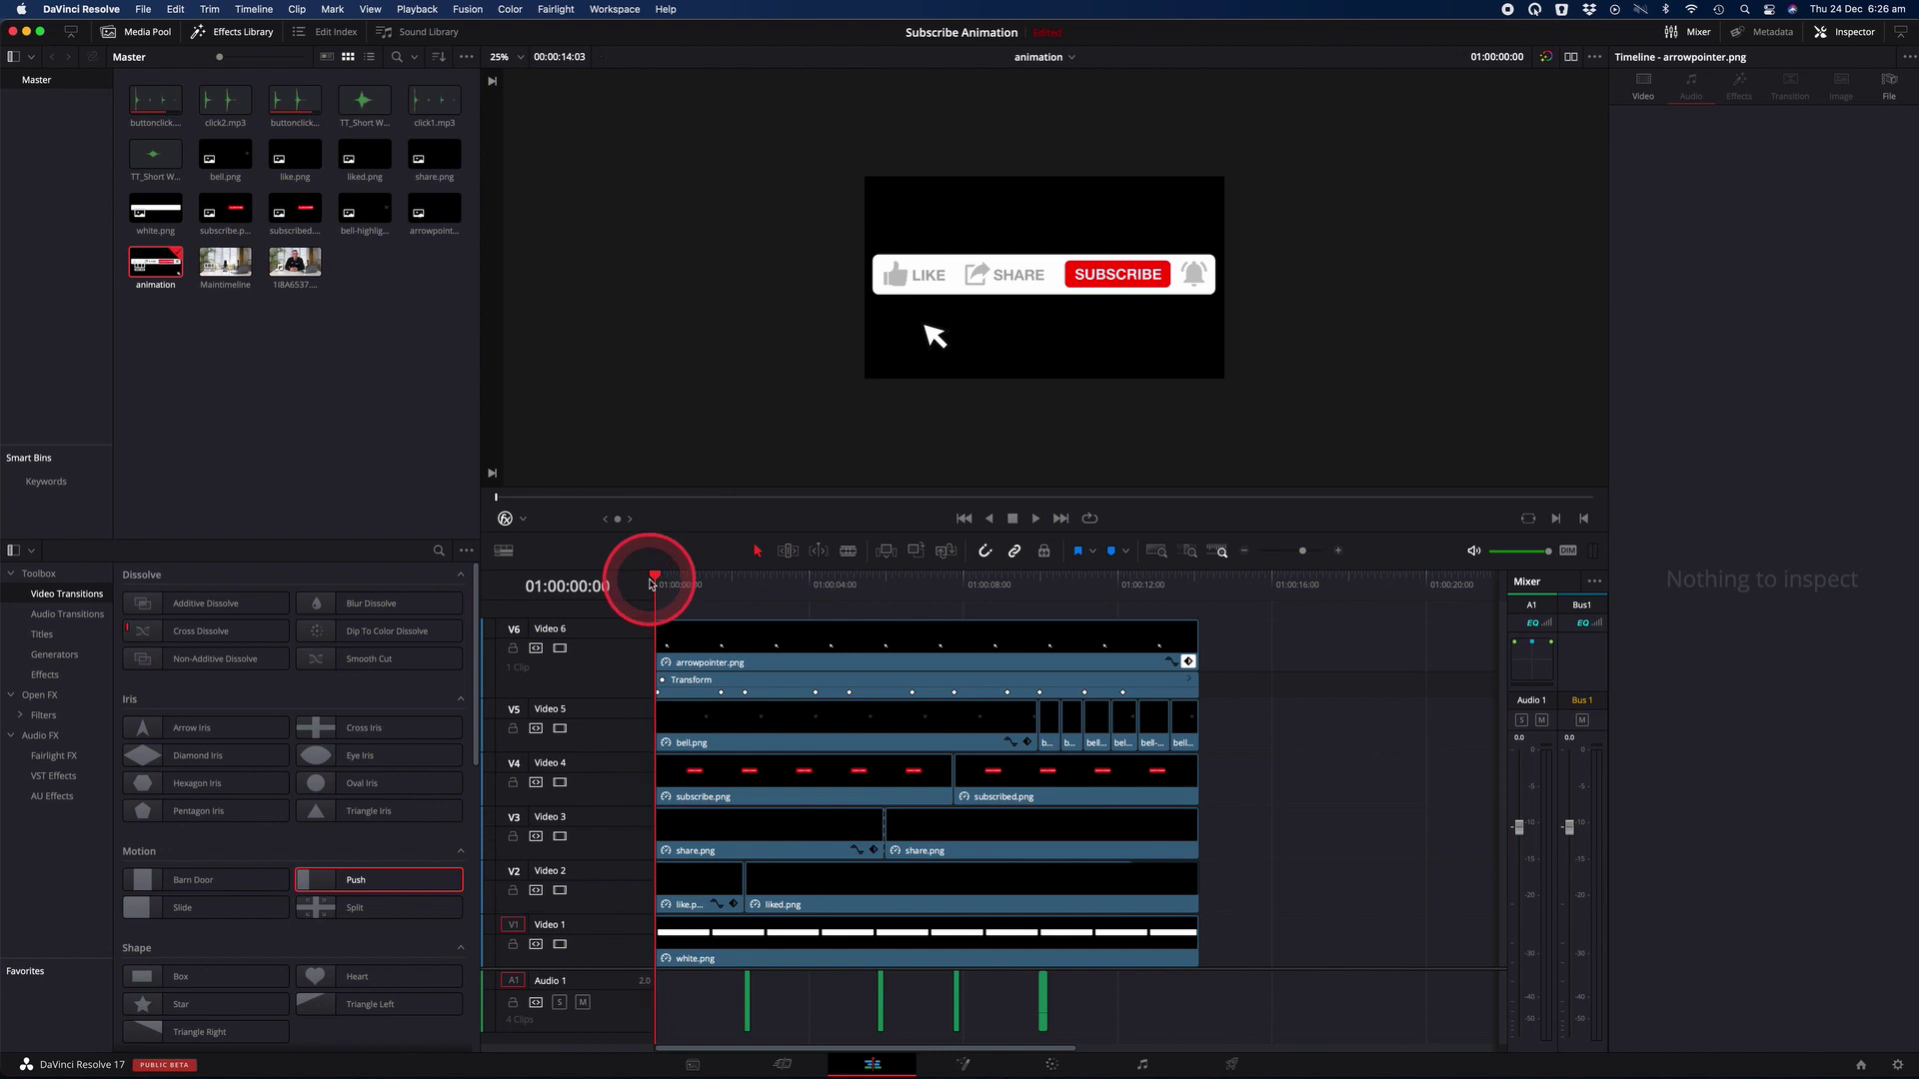
Step: In Fusion, merge a Background node with alpha 0.0 into the arrowpointer.png composition and return to the edit timeline
left_click(965, 1065)
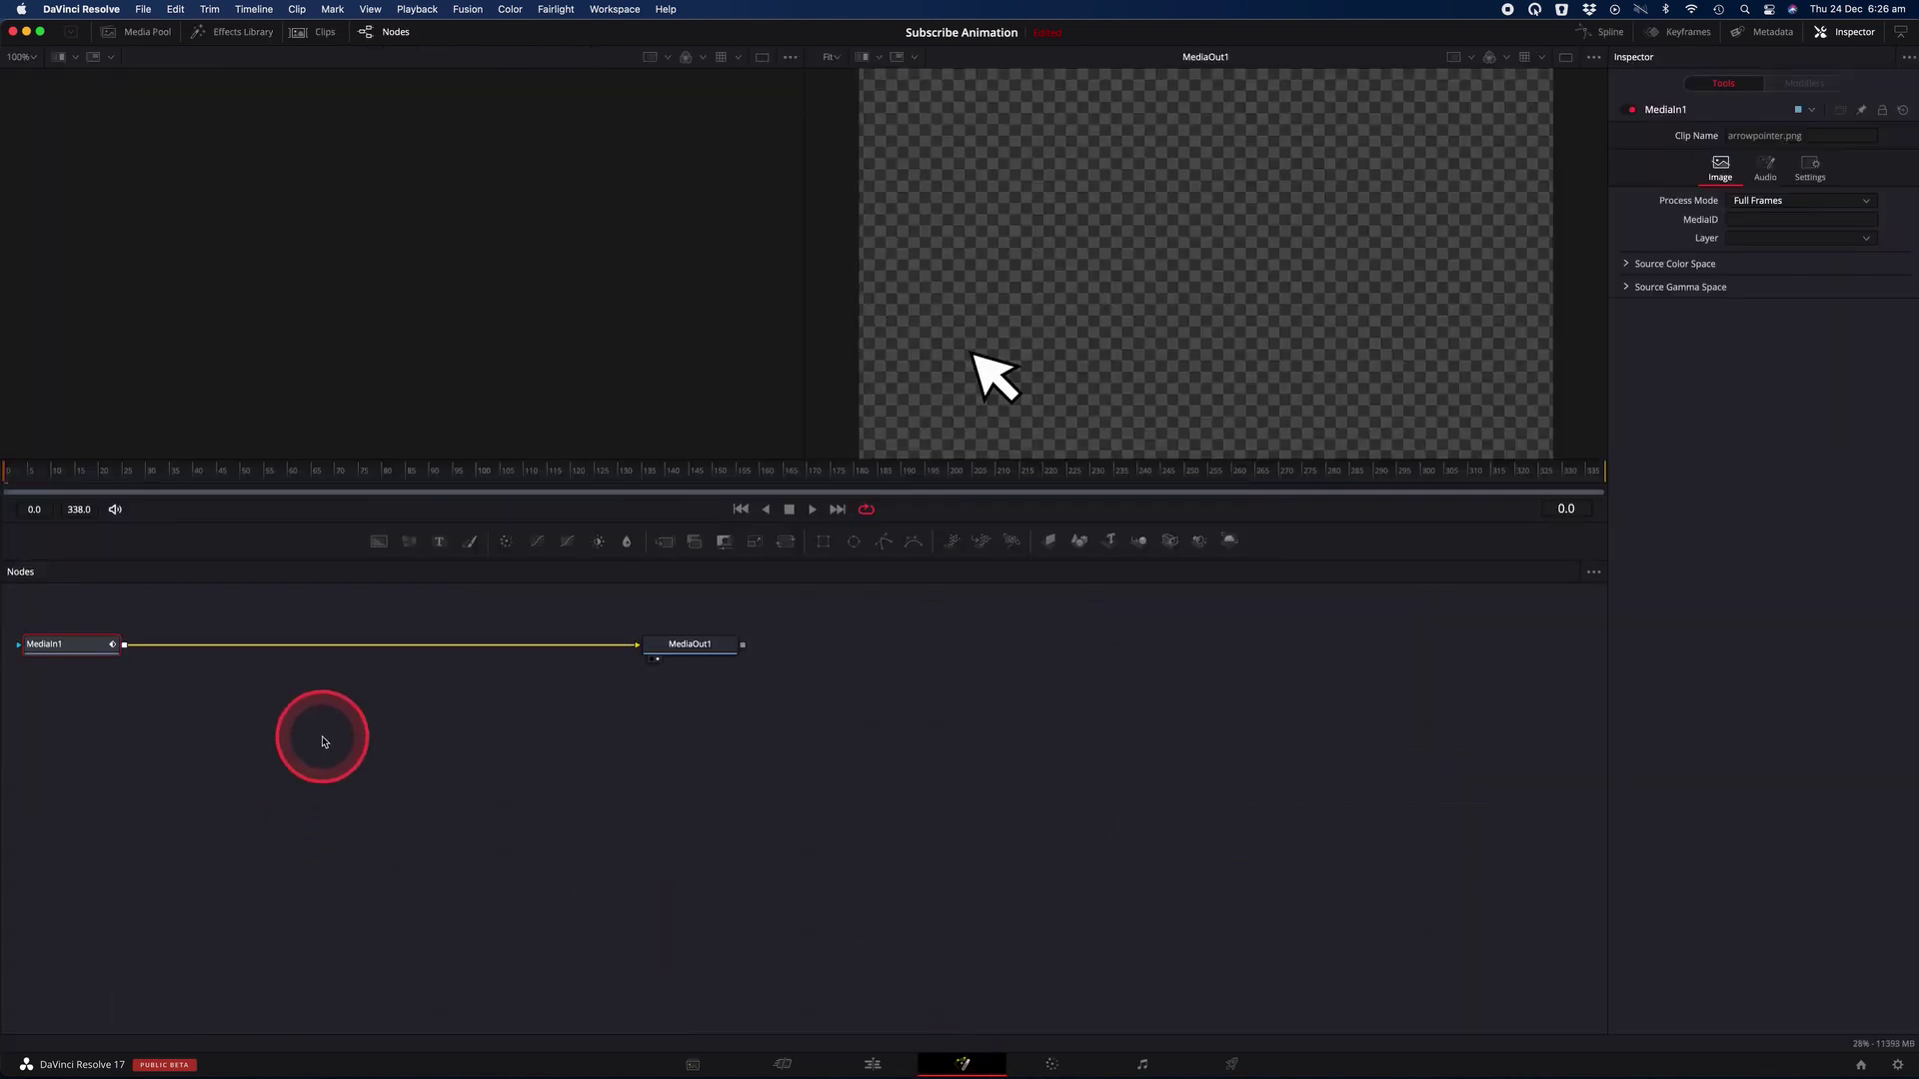
left_click(380, 543)
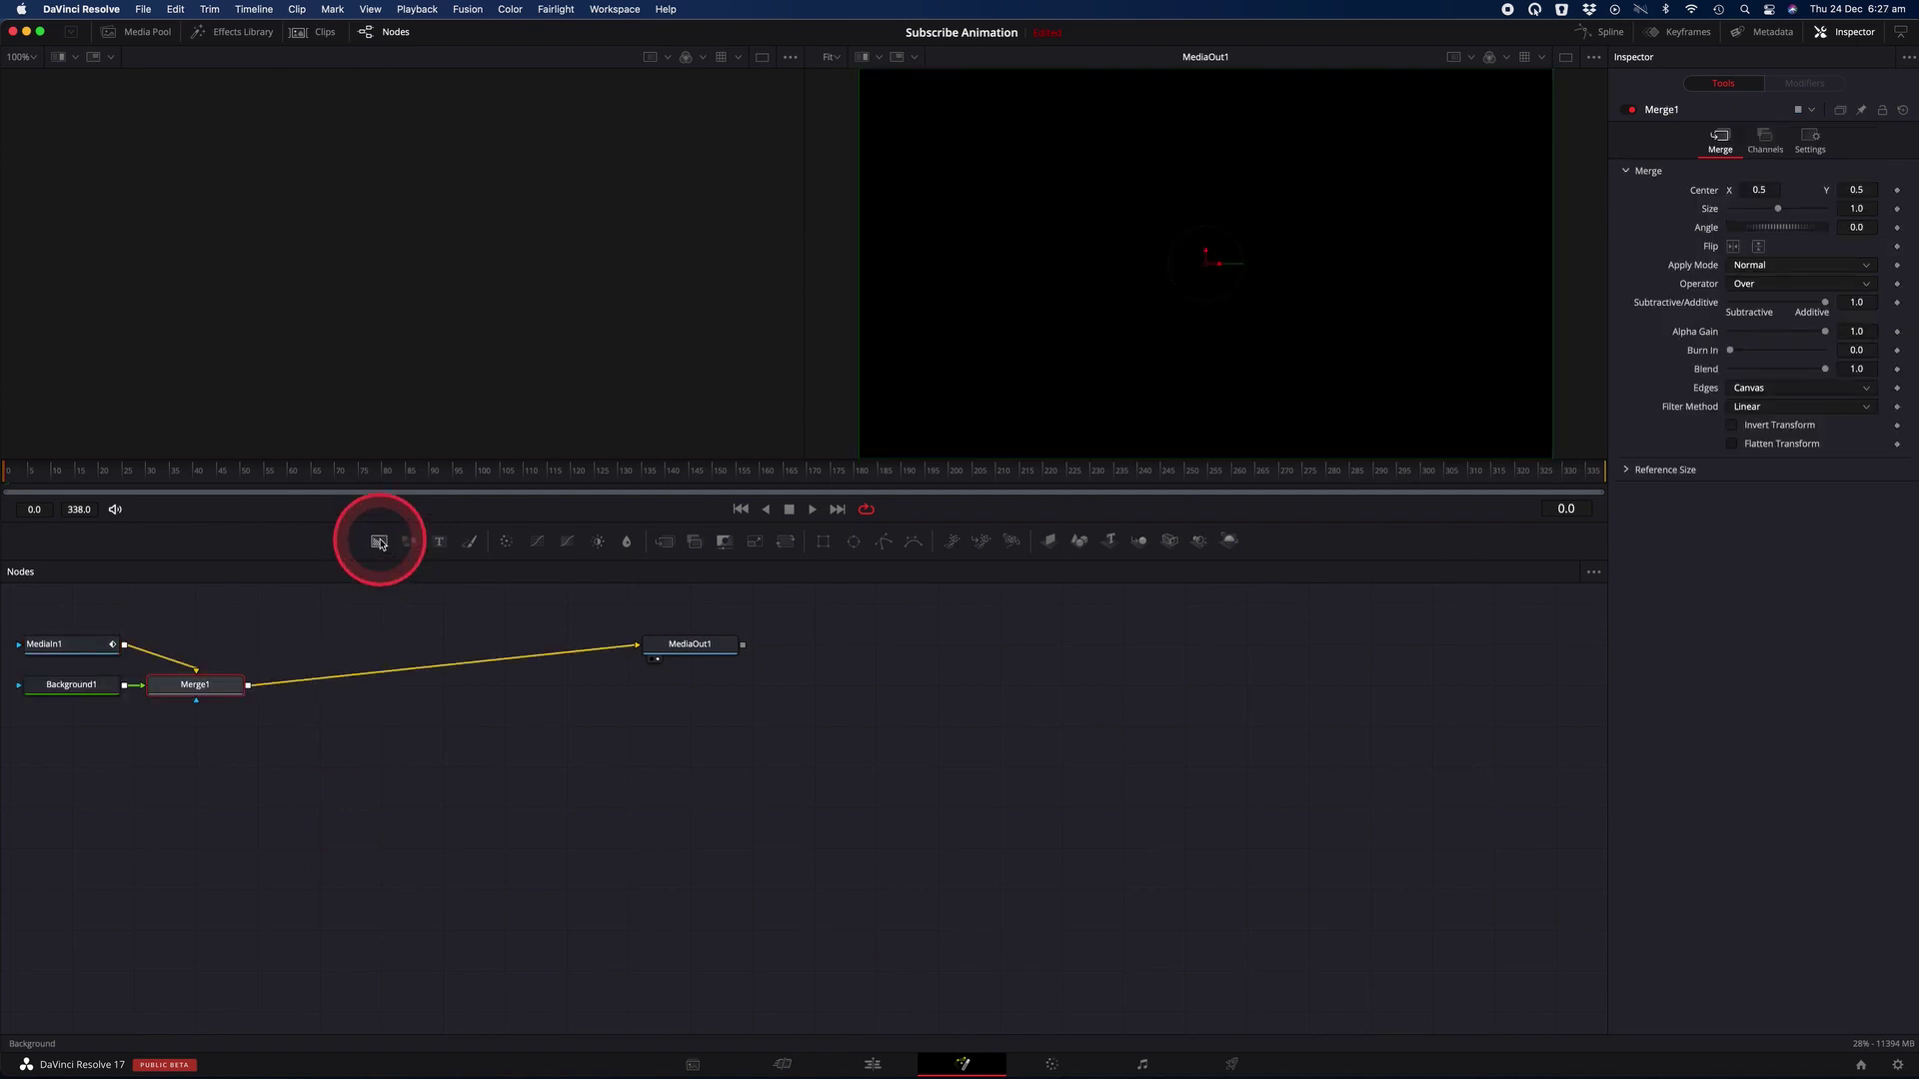
left_click(71, 680)
left_click_drag(1825, 335, 1721, 334)
left_click(855, 1059)
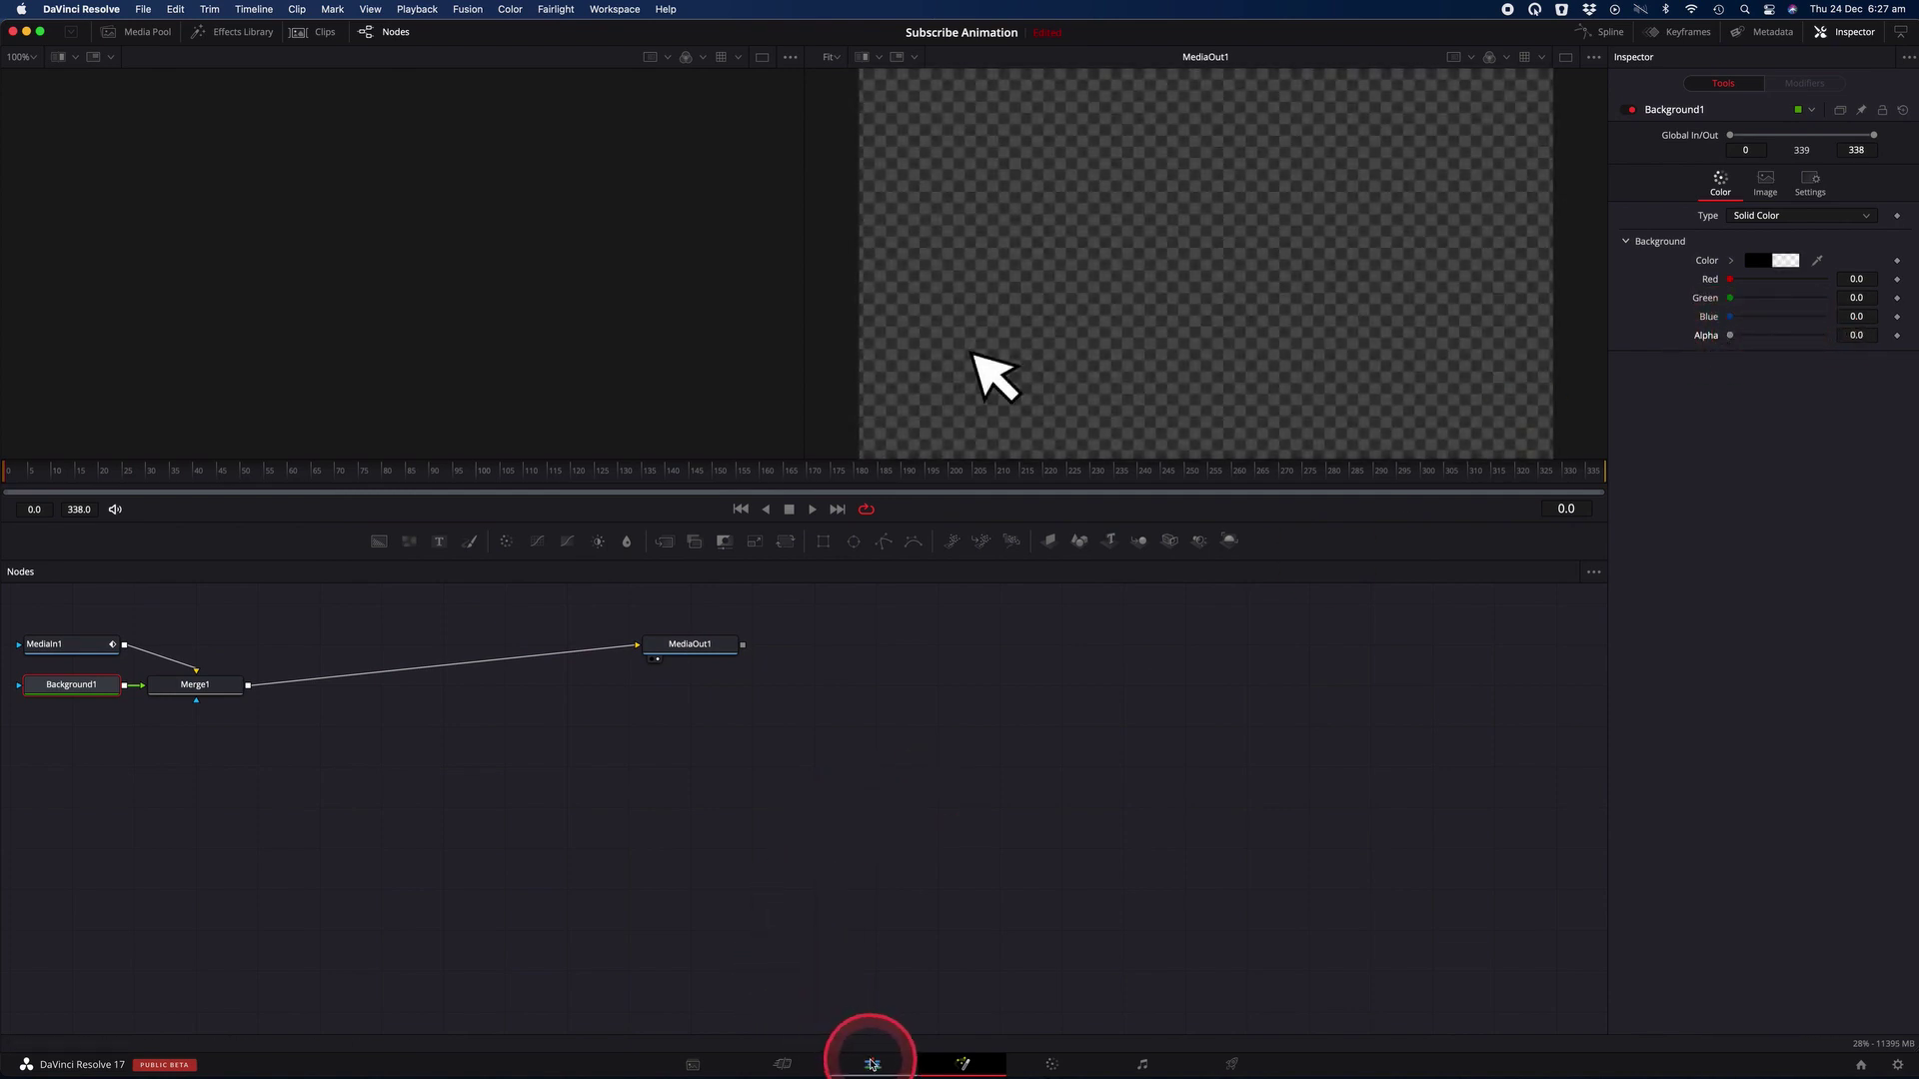
Step: Scrub the beginning of the animation timeline to check the arrow pointer, ending at the timeline's start
left_click(669, 586)
left_click_drag(669, 586, 658, 583)
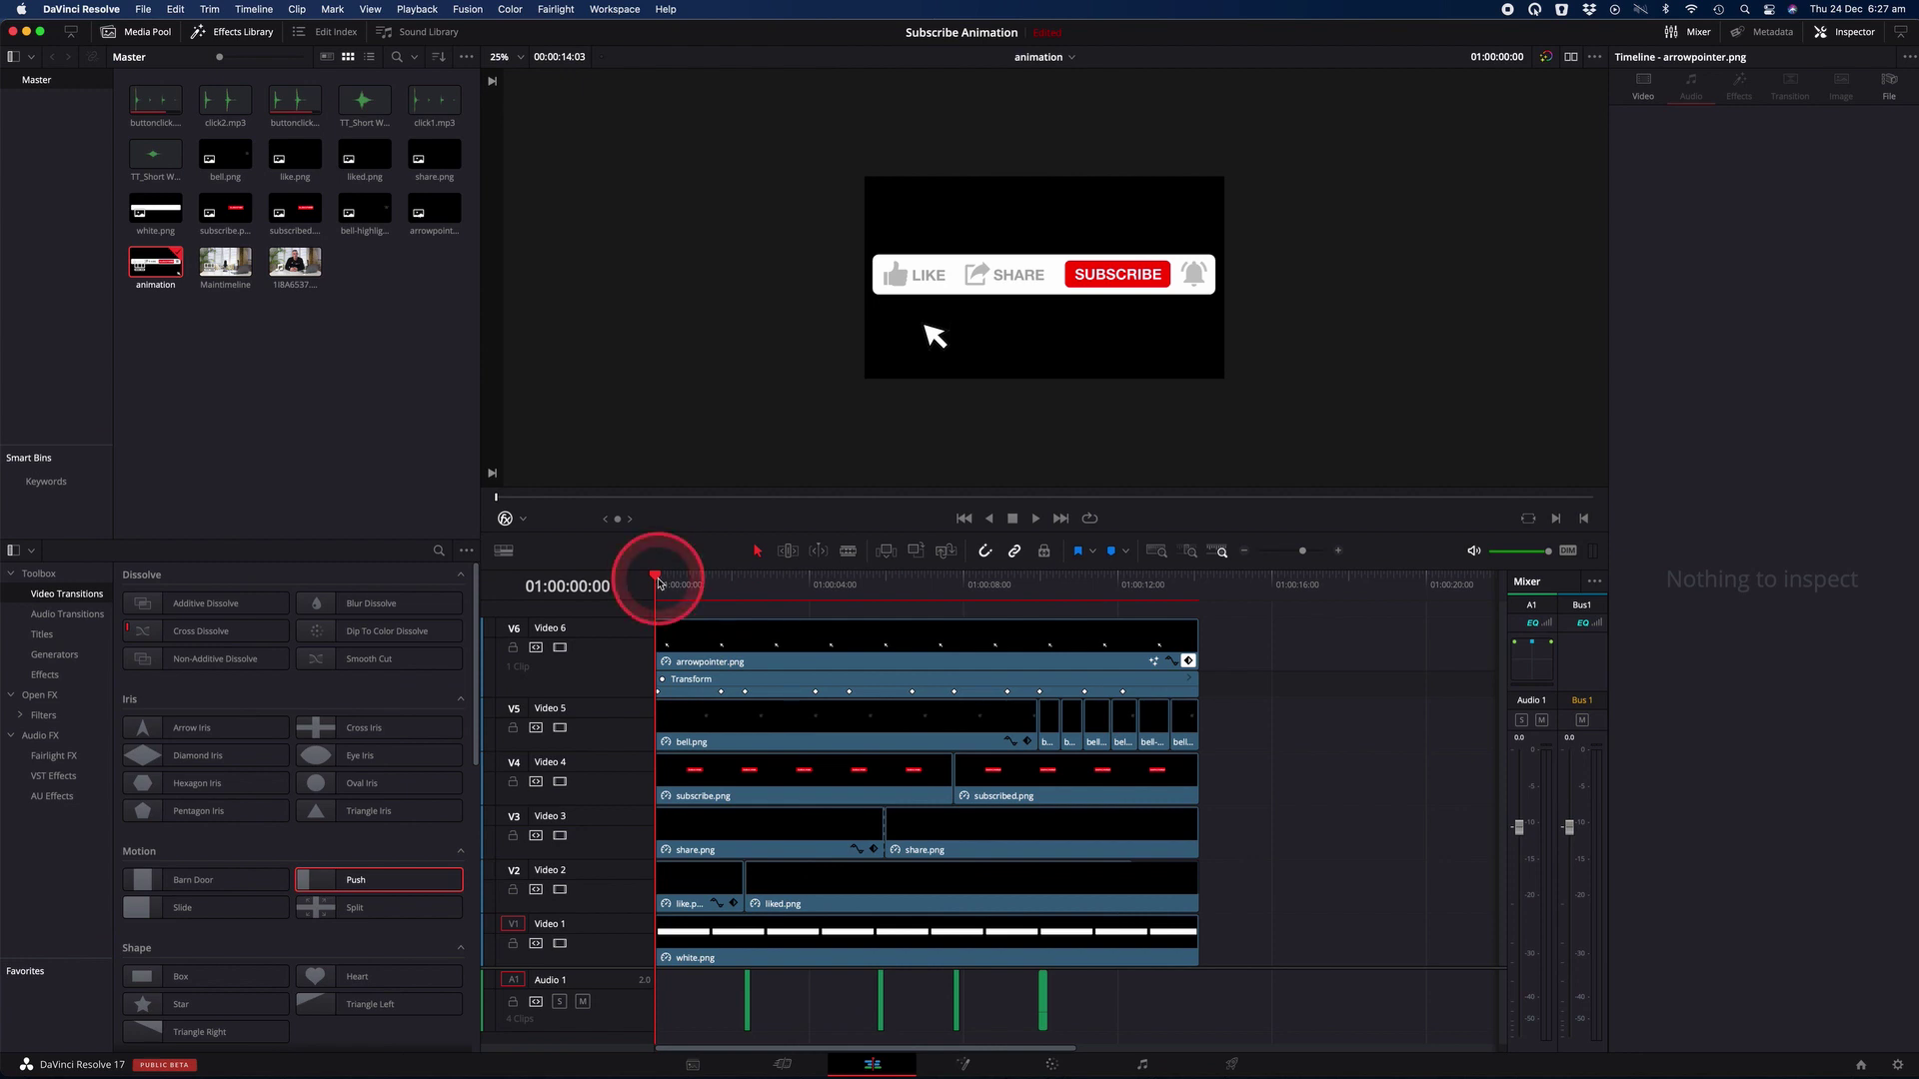
mouse_move(675, 585)
left_mouse_down()
mouse_move(835, 585)
mouse_move(646, 593)
left_mouse_up()
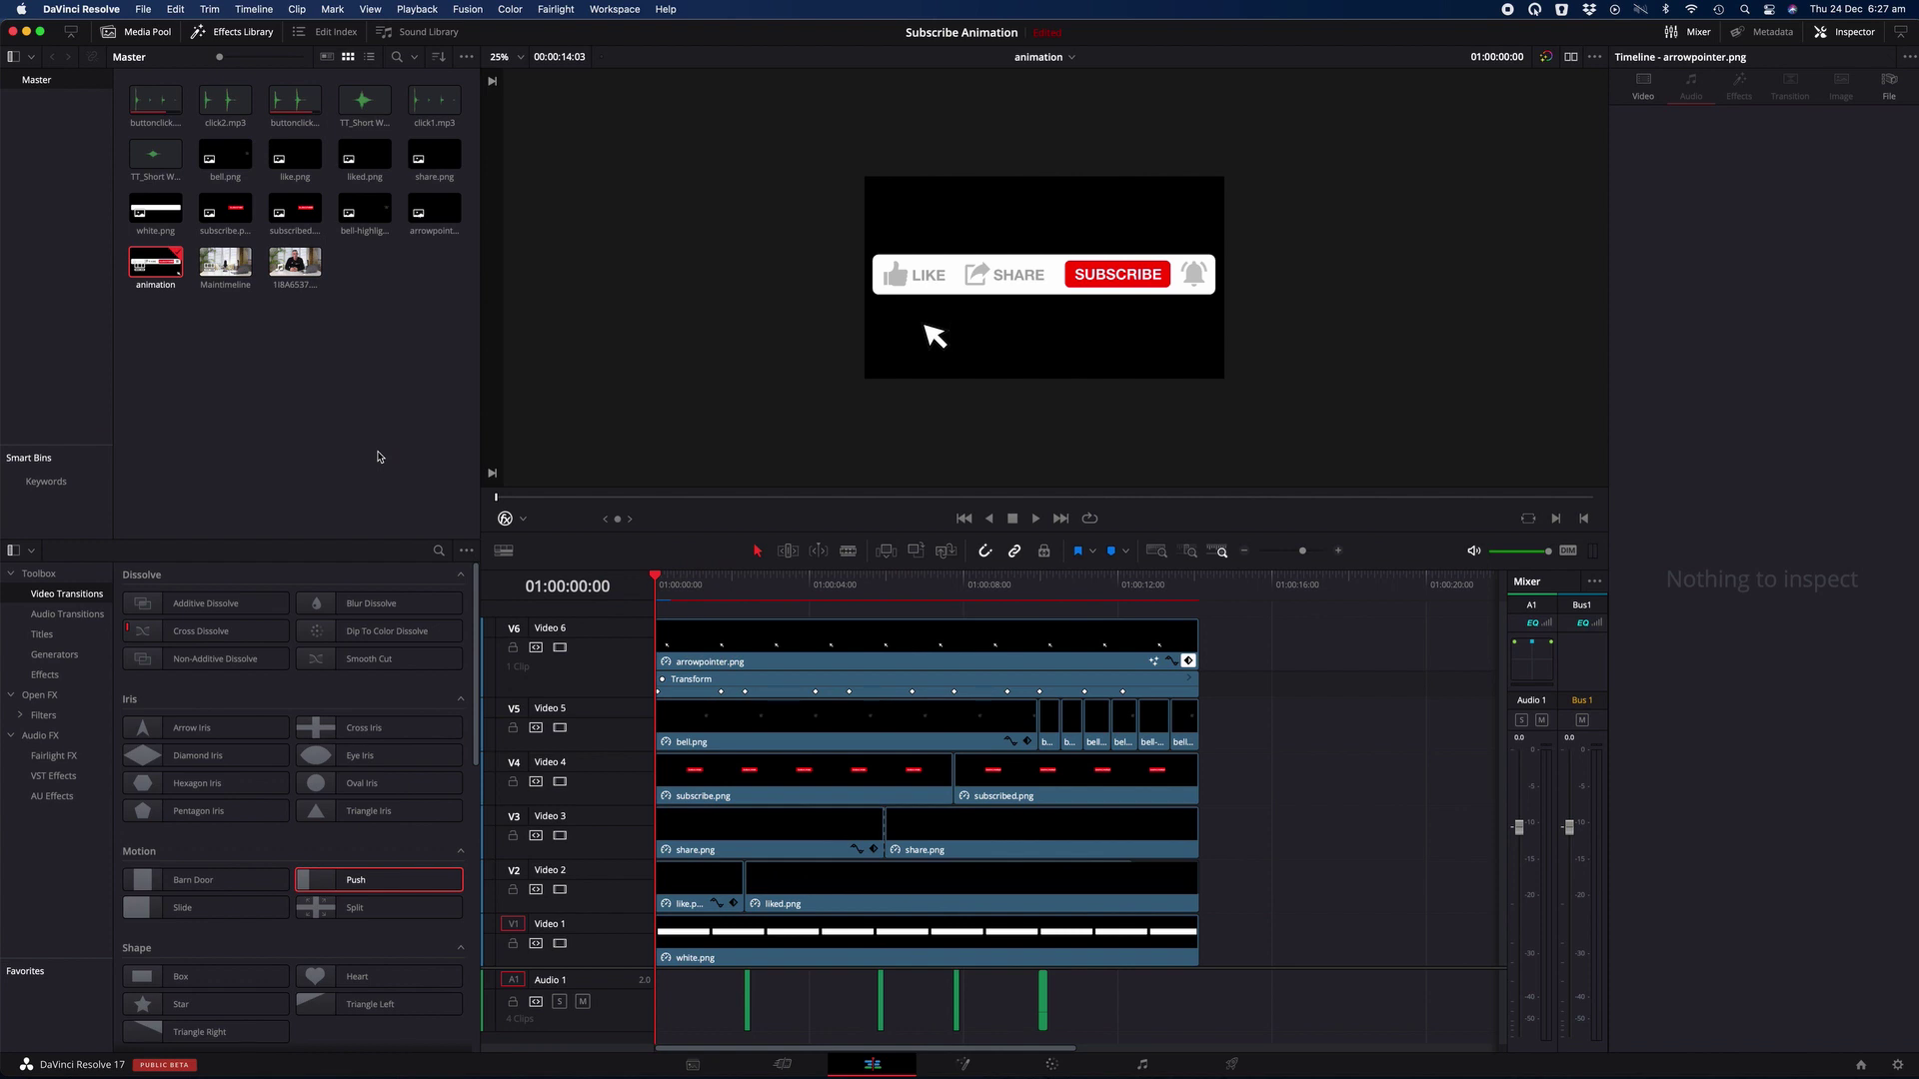
Step: Select all the video clips in the animation timeline and move them up one track, leaving Video 1 empty
left_click_drag(1274, 932, 632, 554)
left_click(842, 687)
left_click_drag(846, 689, 872, 892)
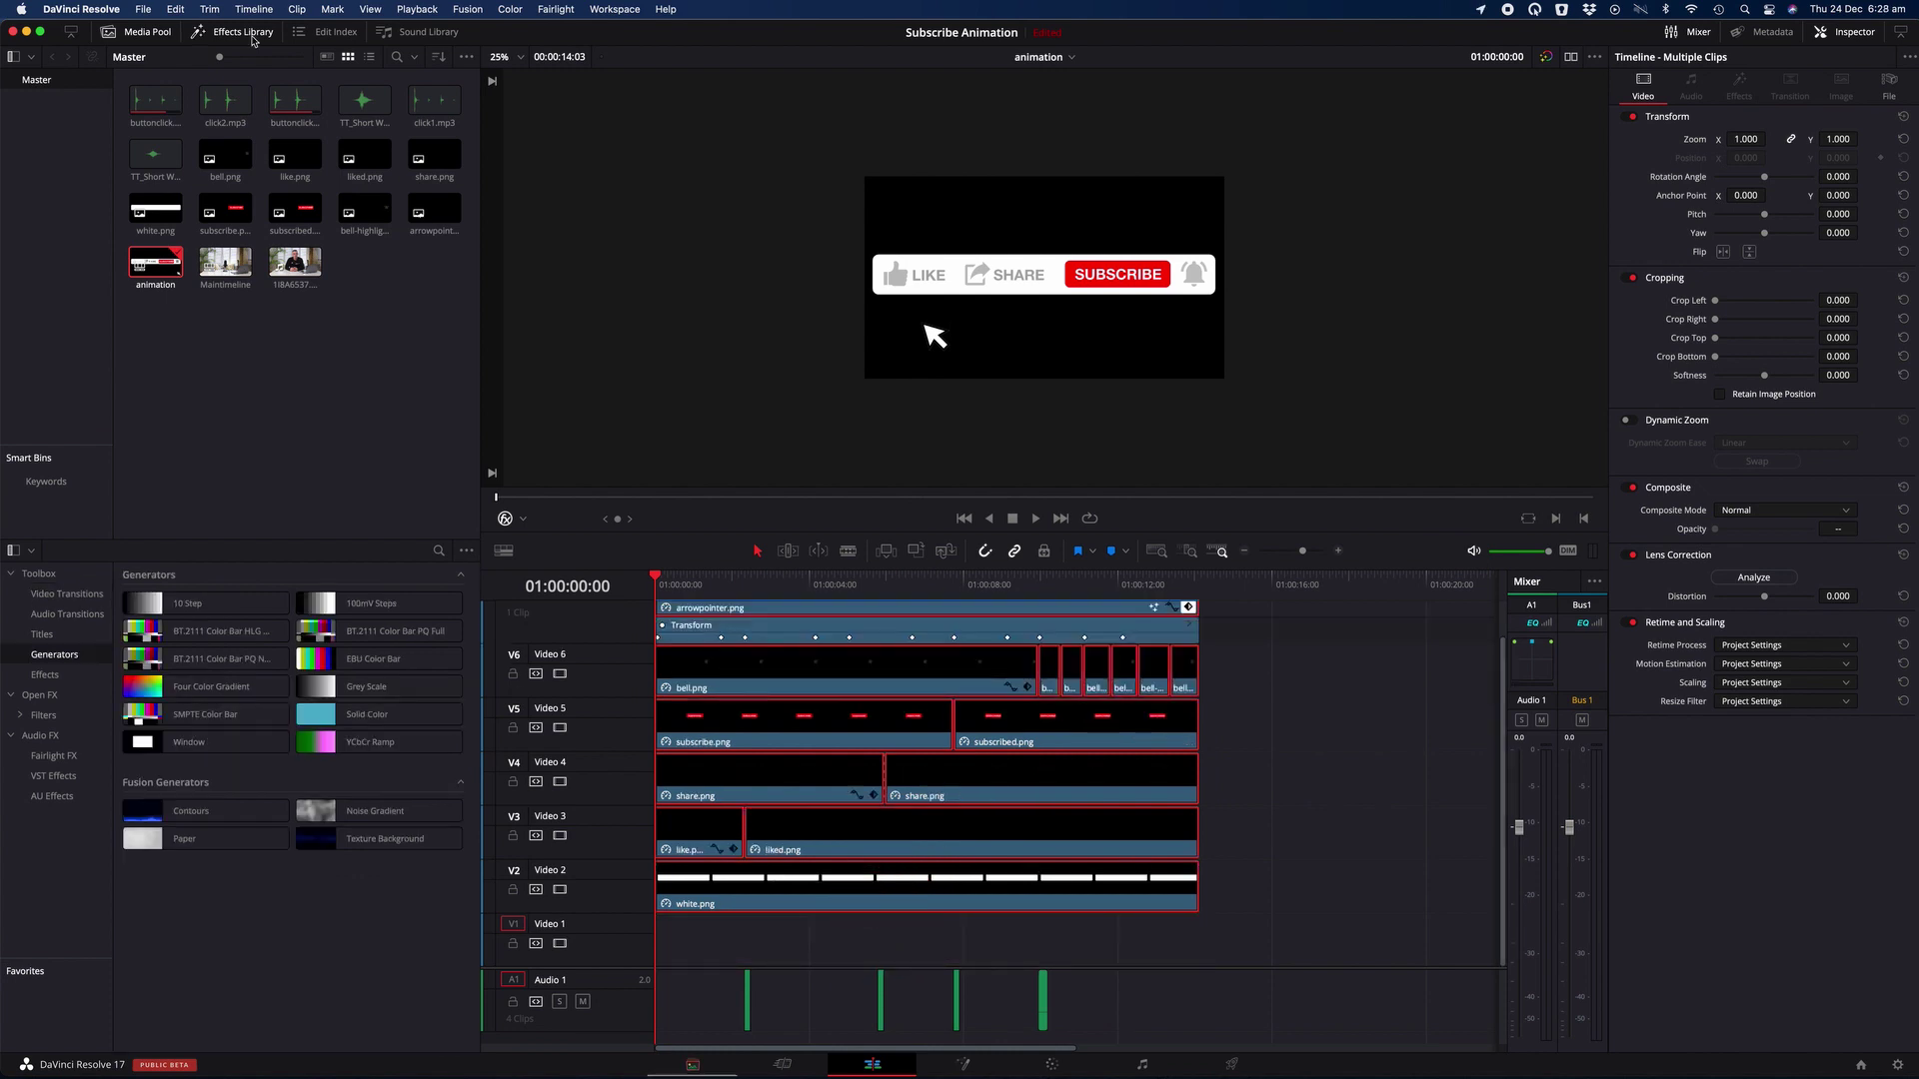
Step: Place a Solid Color generator at the start of Video 1 and extend it to the end of the animation clips
left_click(250, 38)
left_click(52, 657)
left_click_drag(318, 712, 664, 939)
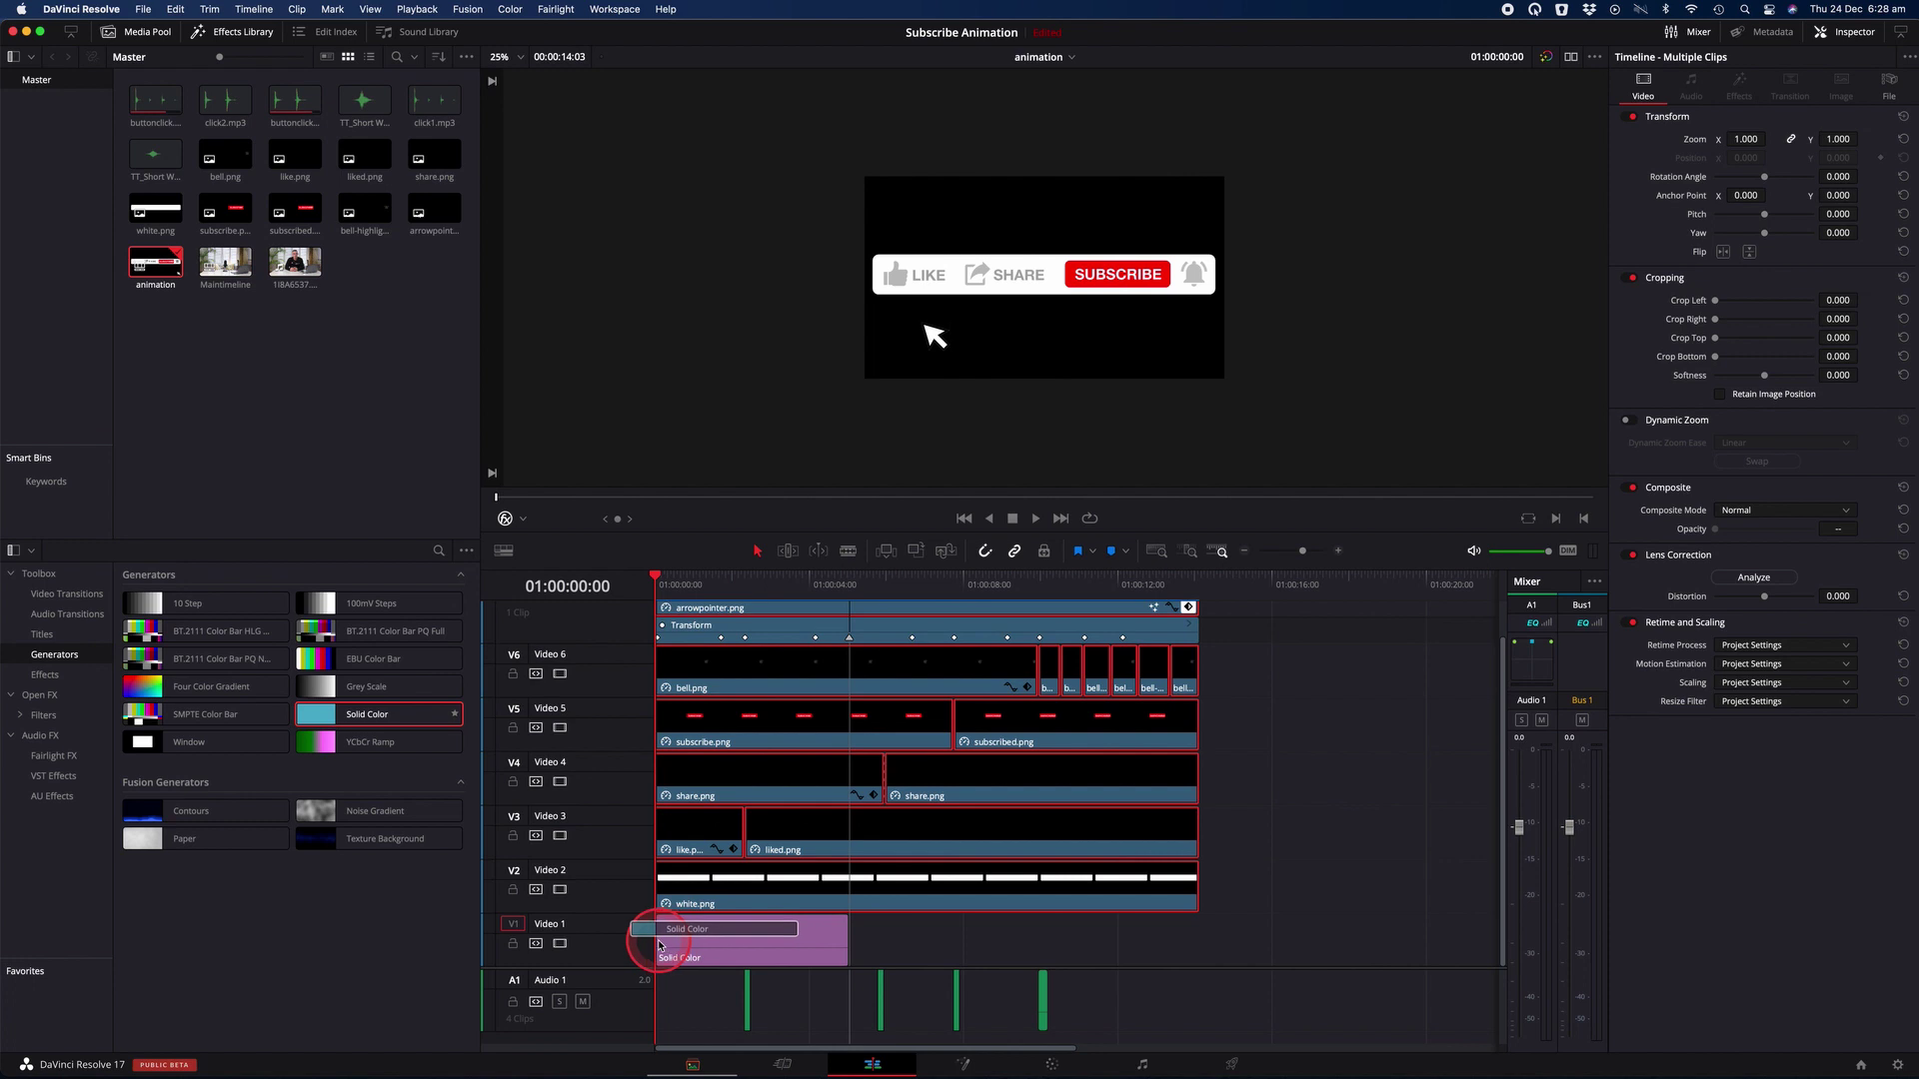
left_click(867, 945)
left_click_drag(847, 940, 1192, 947)
Step: Set the Solid Color generator's color to Green and play the start of the animation against it
left_click(830, 942)
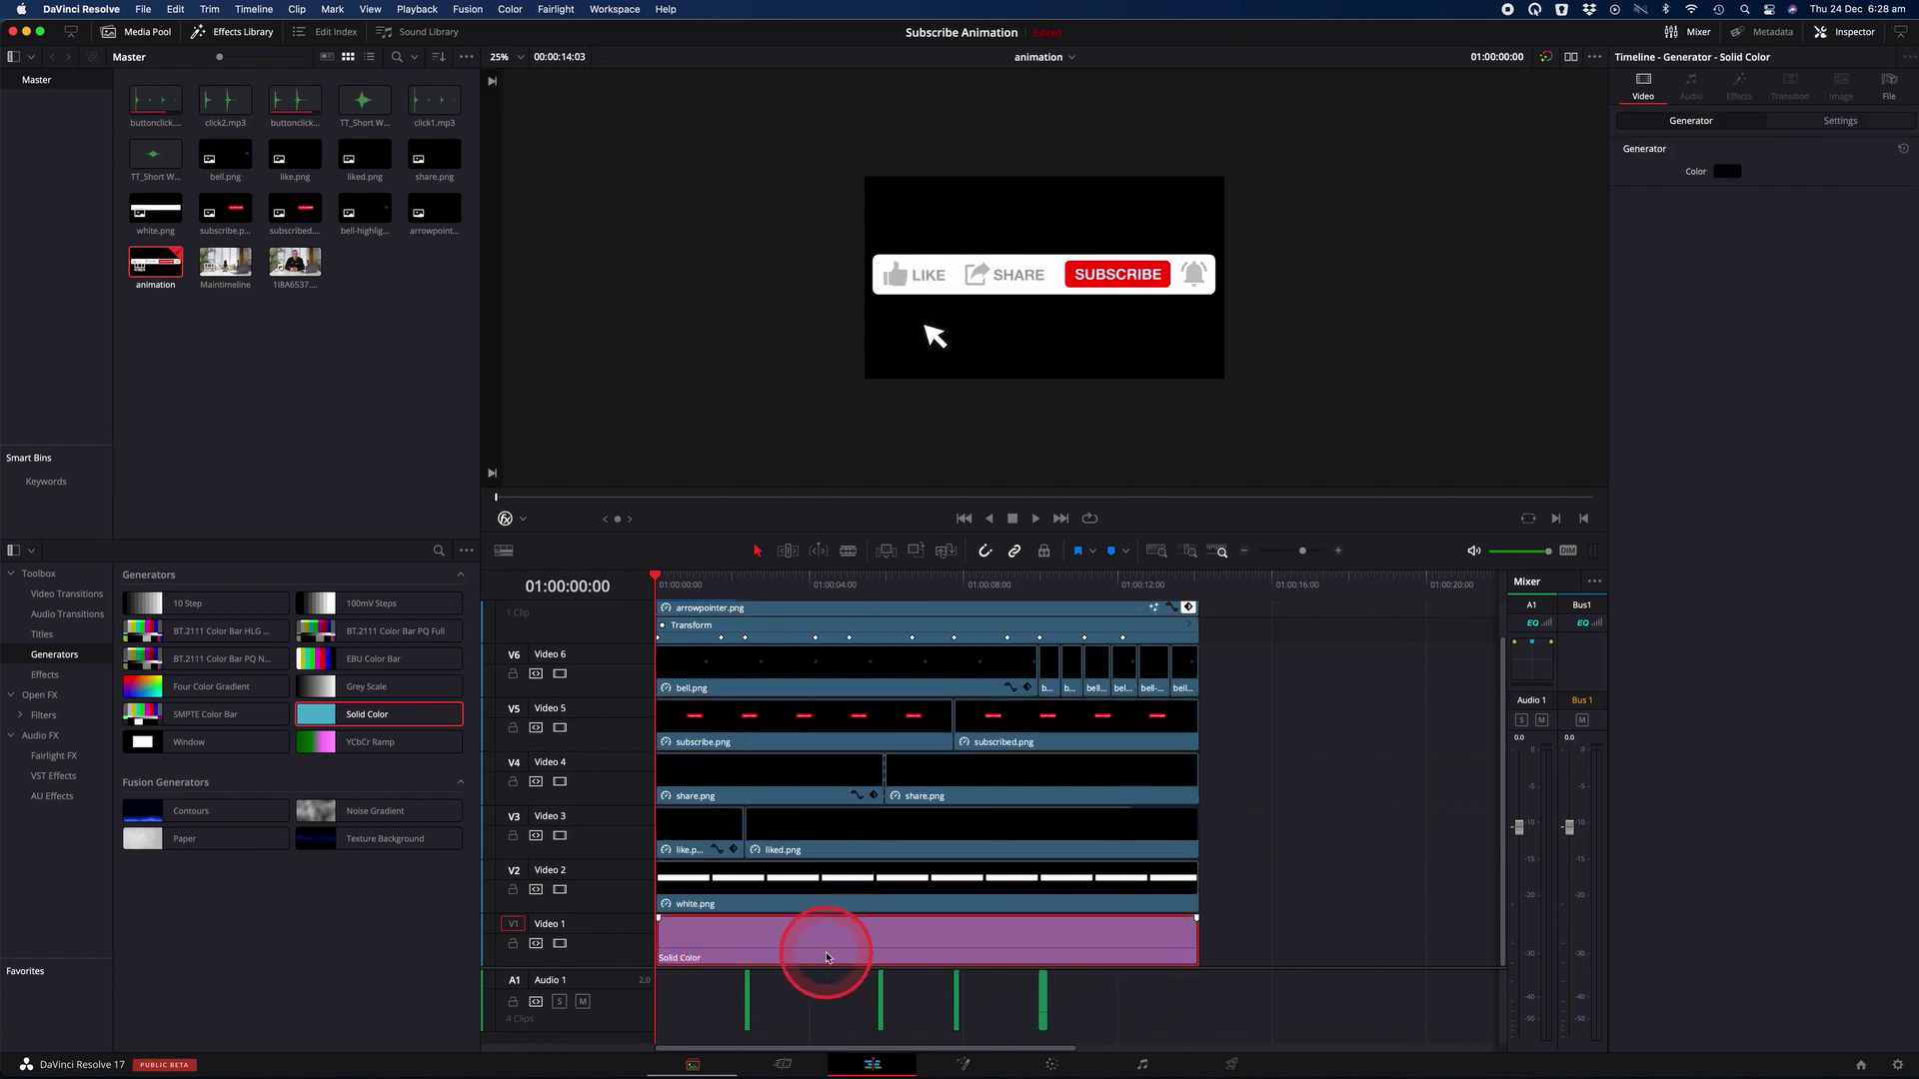
left_click(1726, 172)
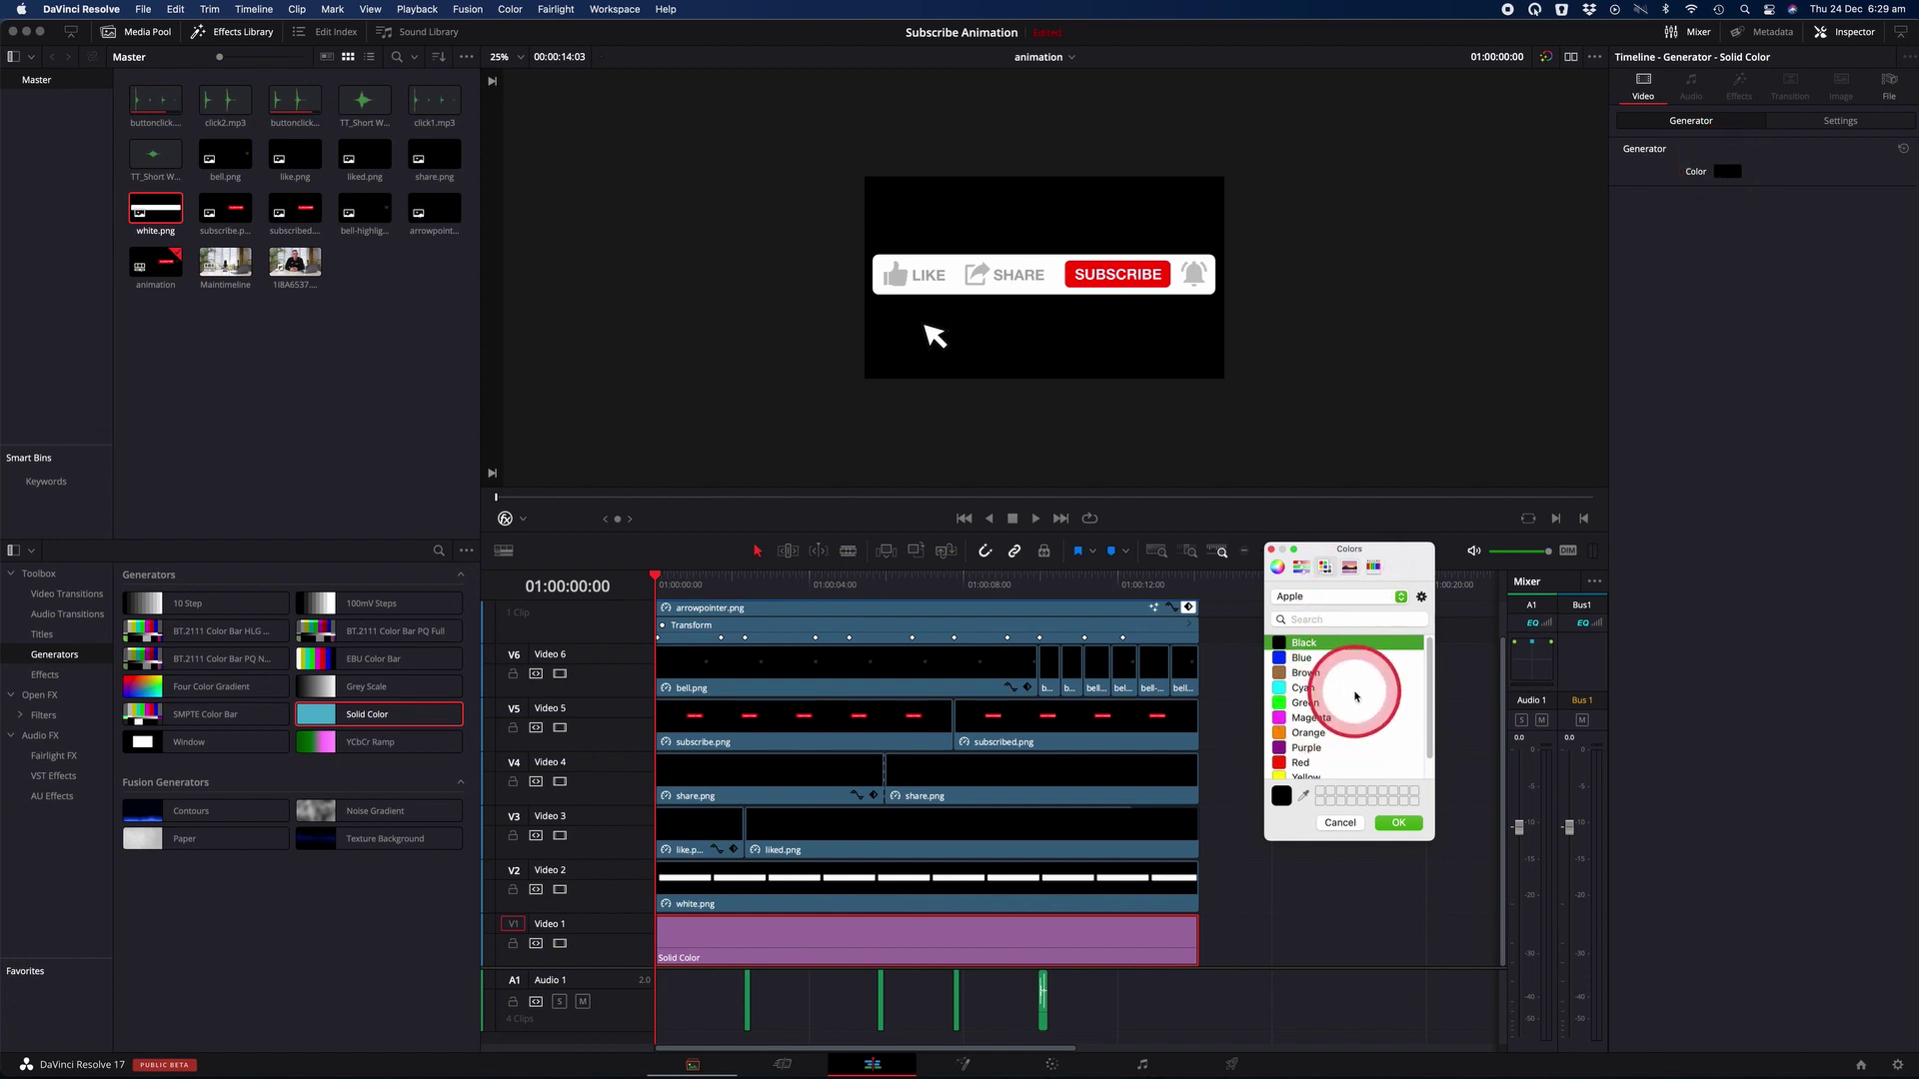
scroll(1339, 699, "down", 1)
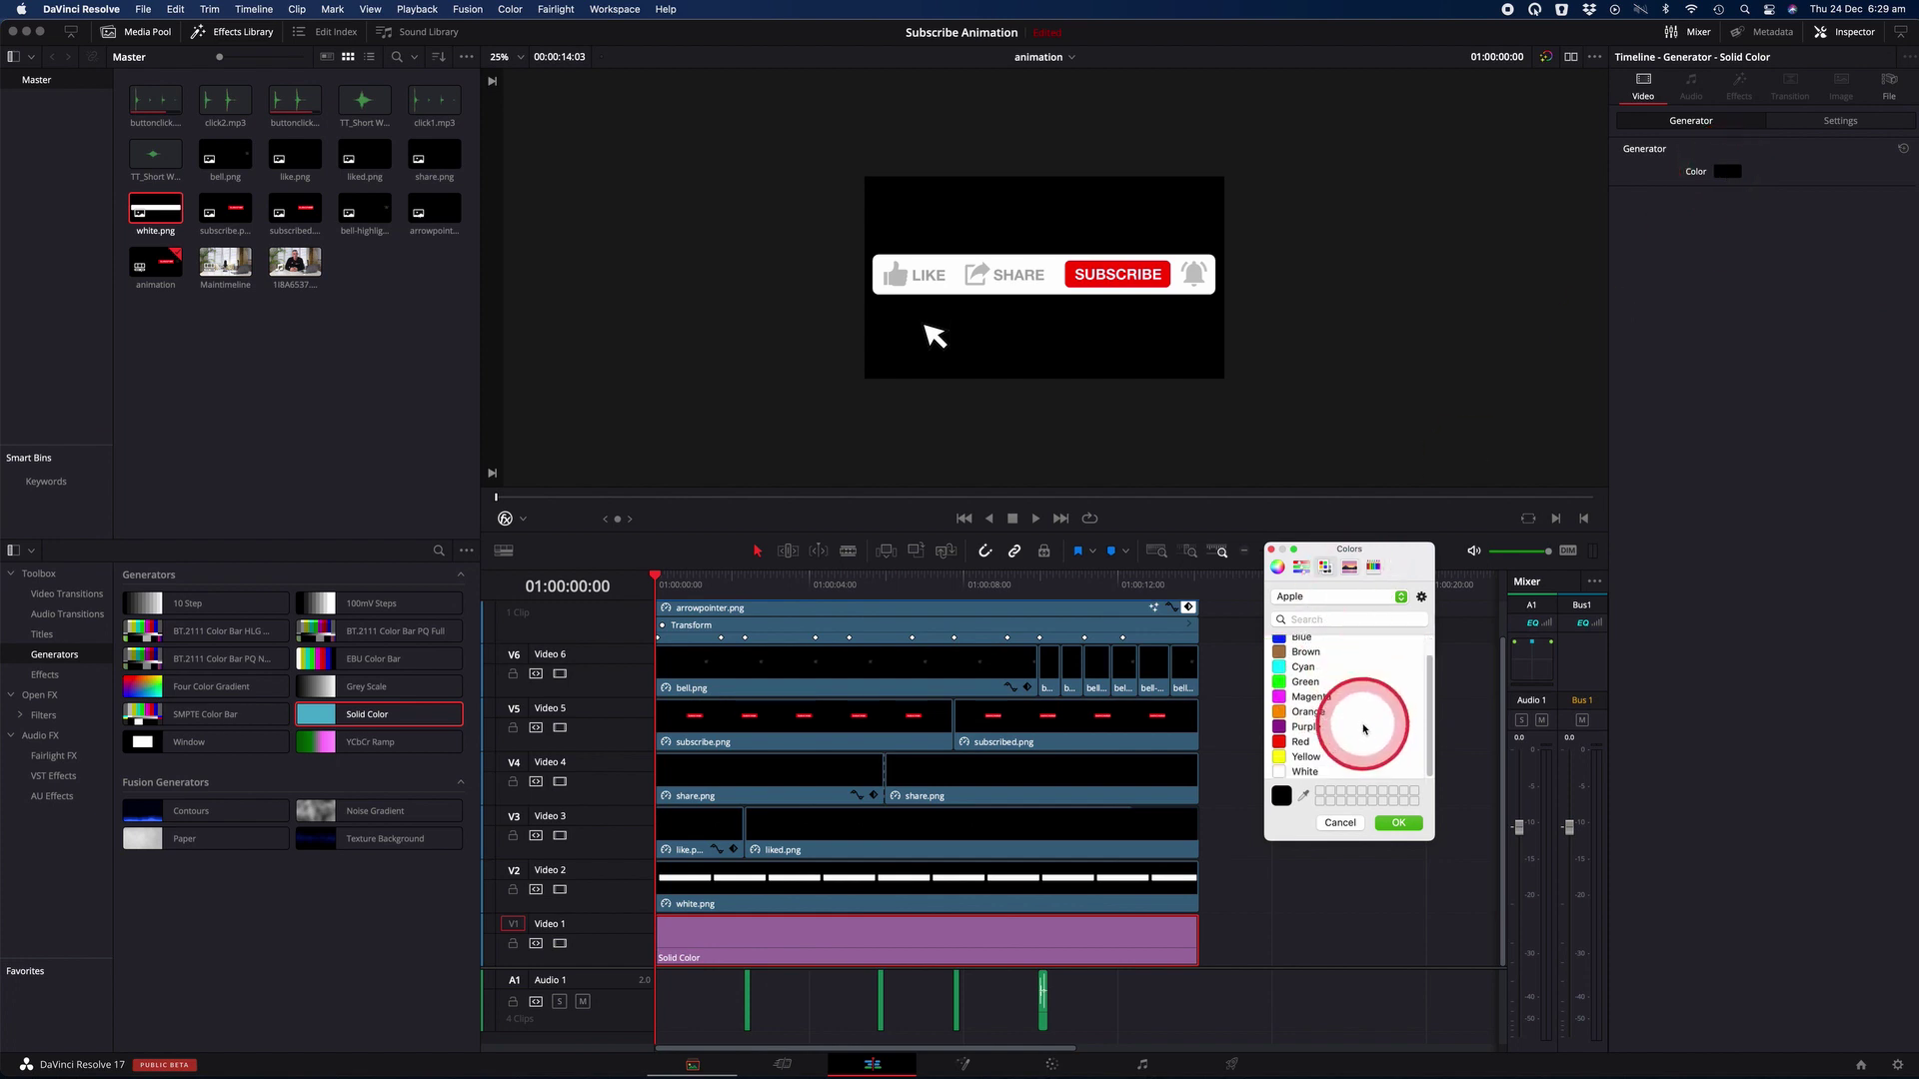
left_click(1315, 688)
left_click(1398, 823)
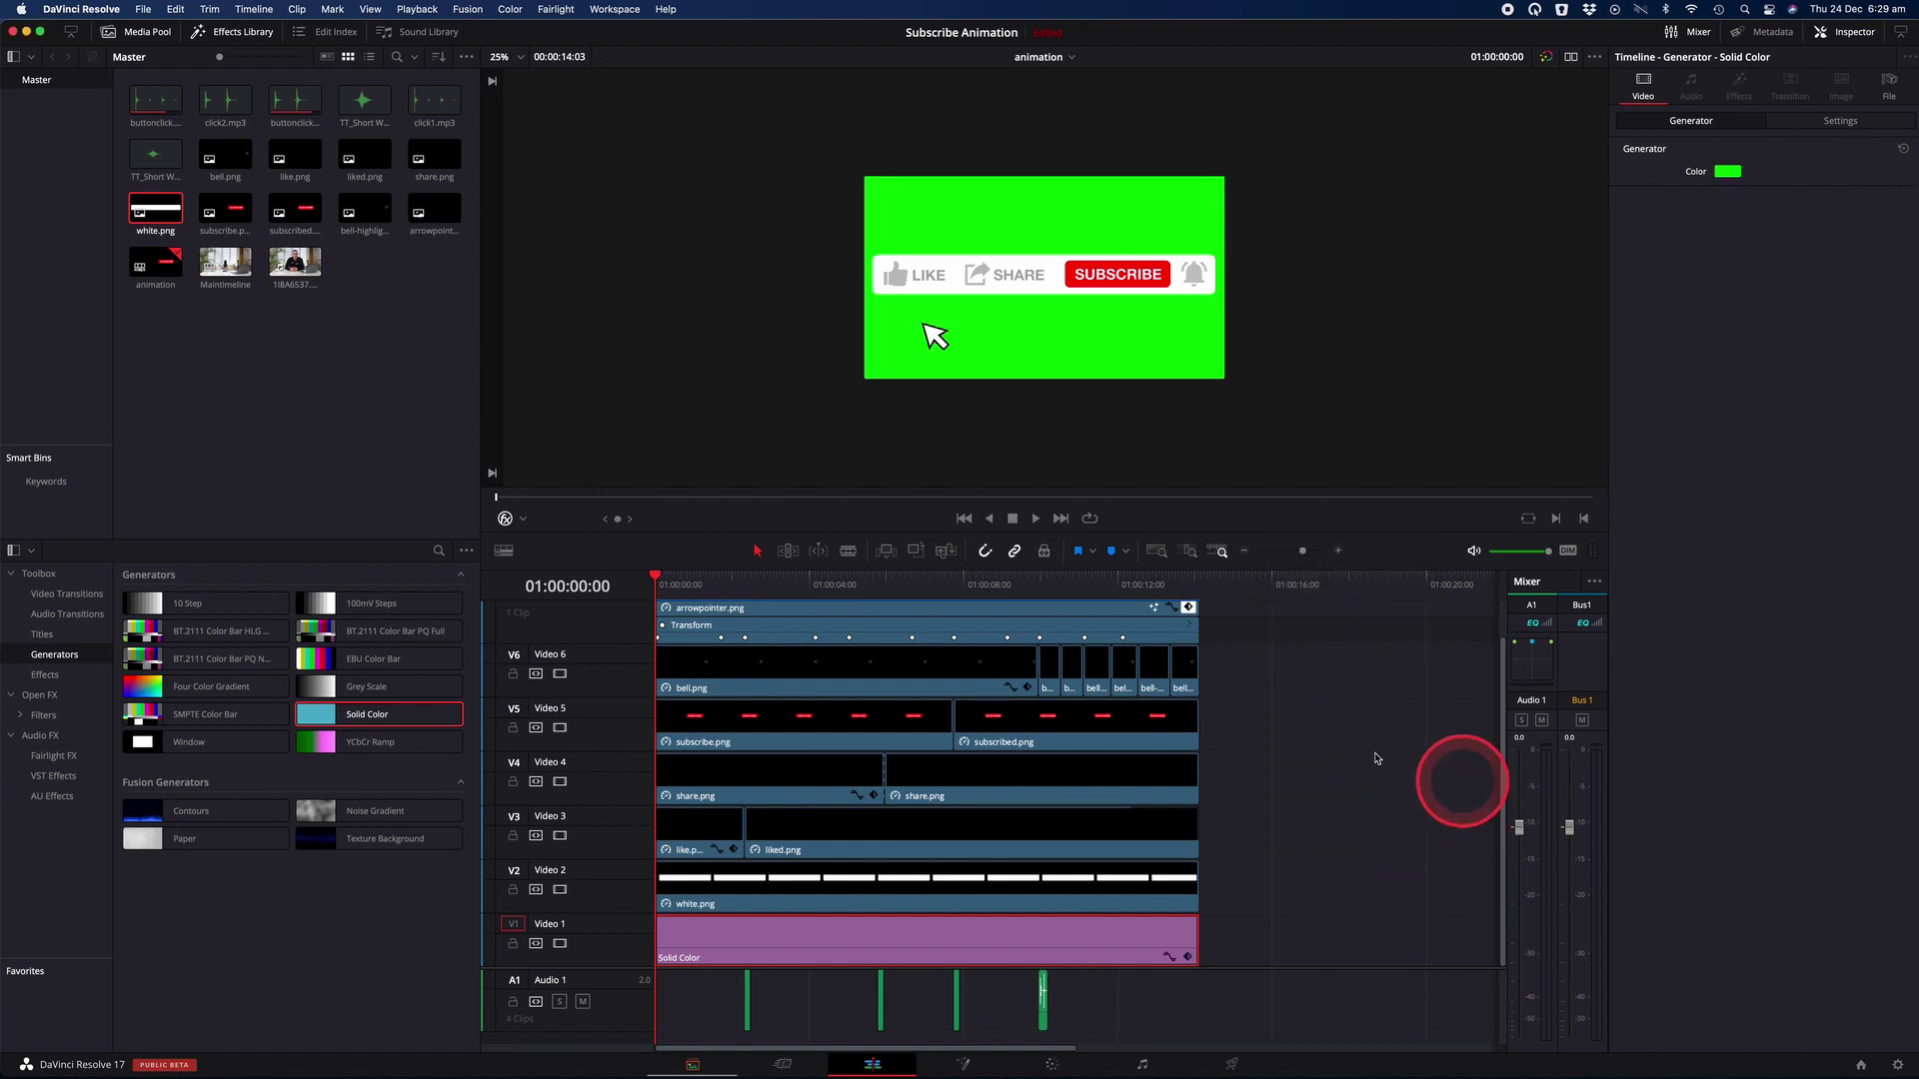
key("space")
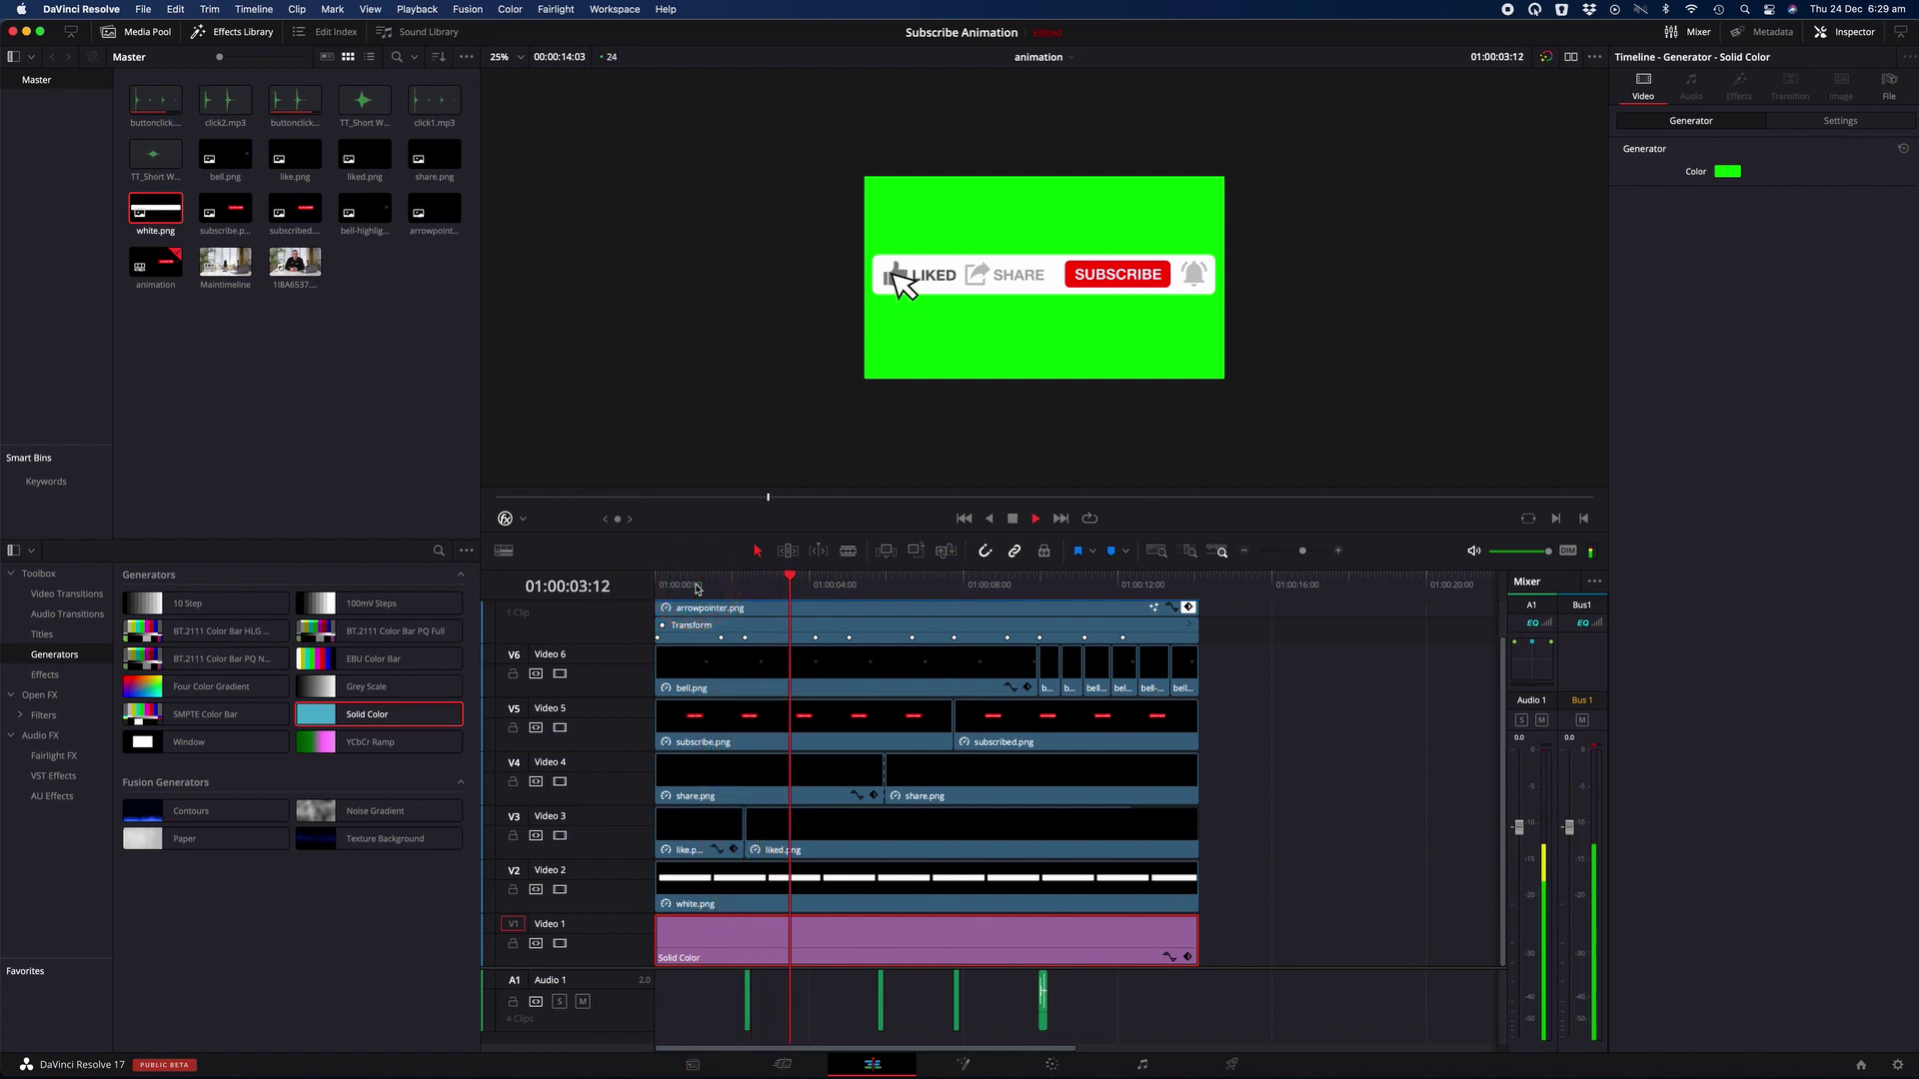
left_click(696, 587)
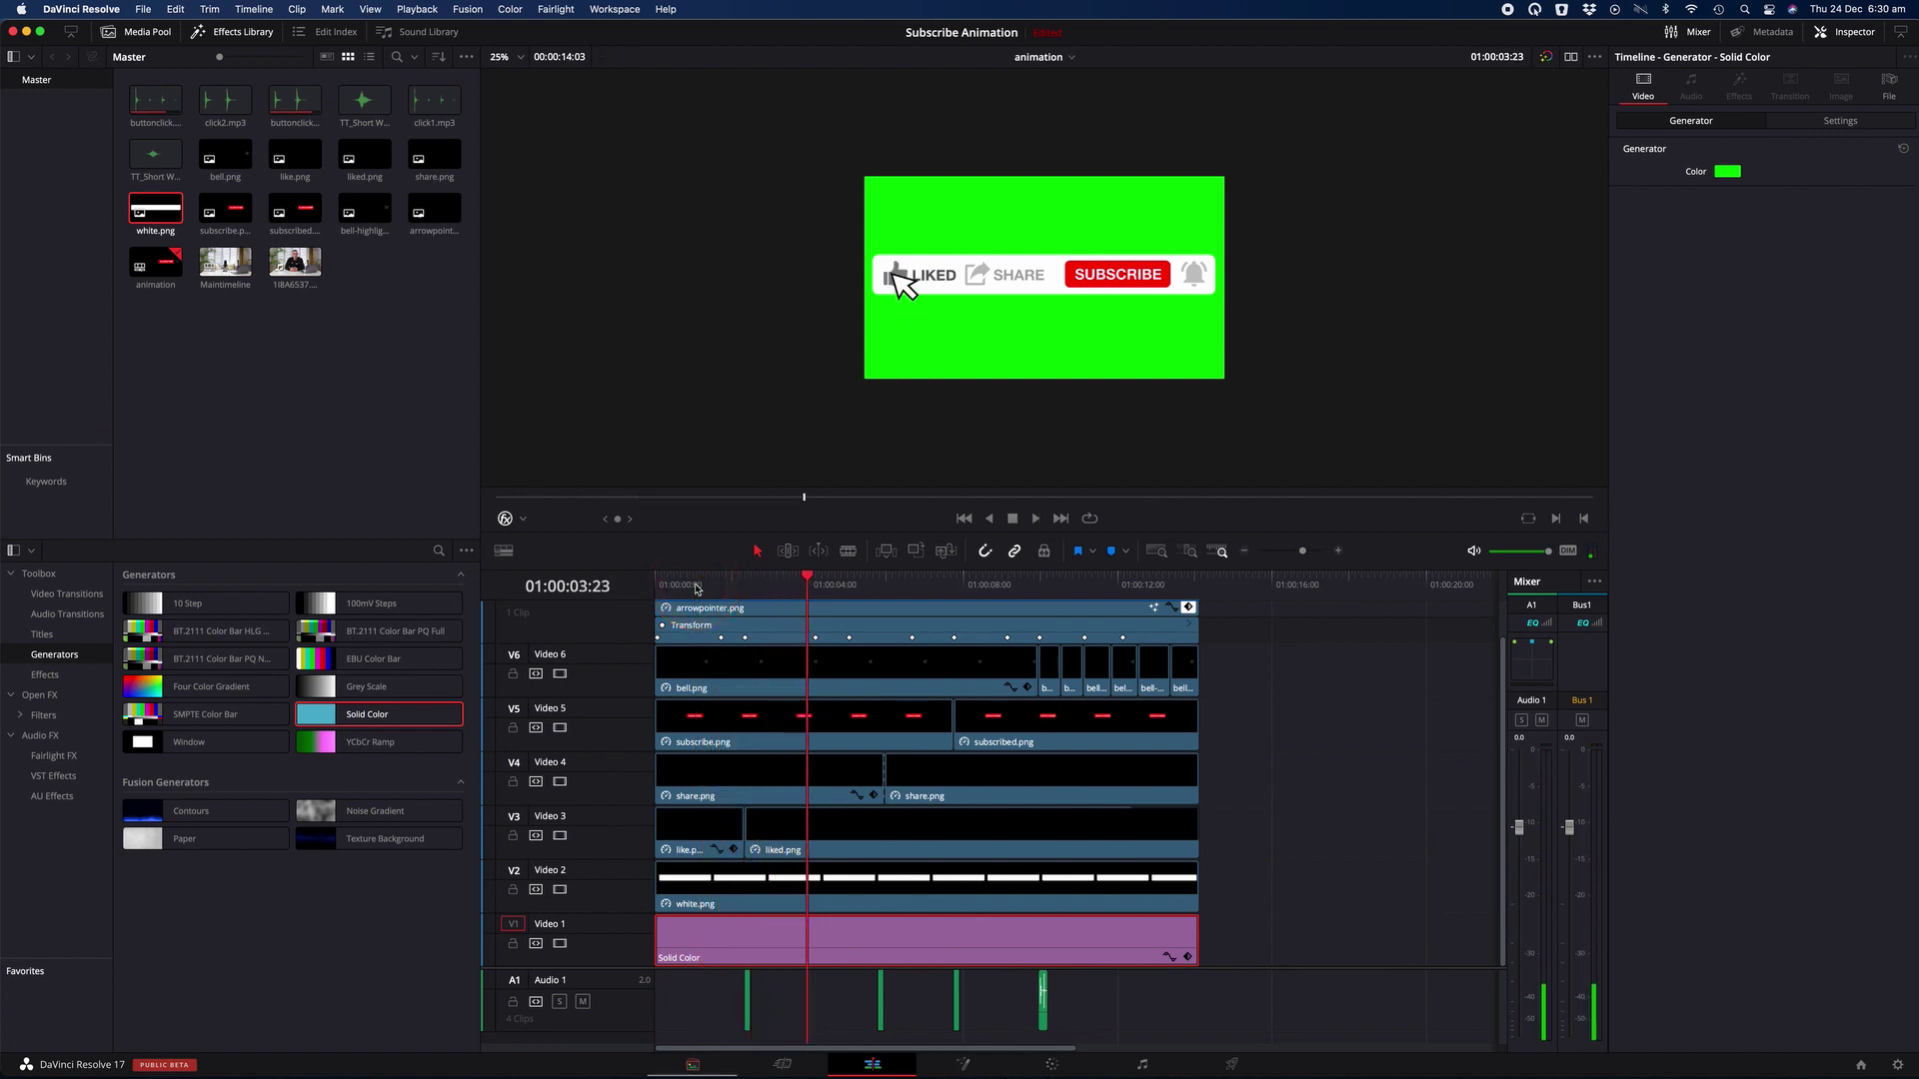